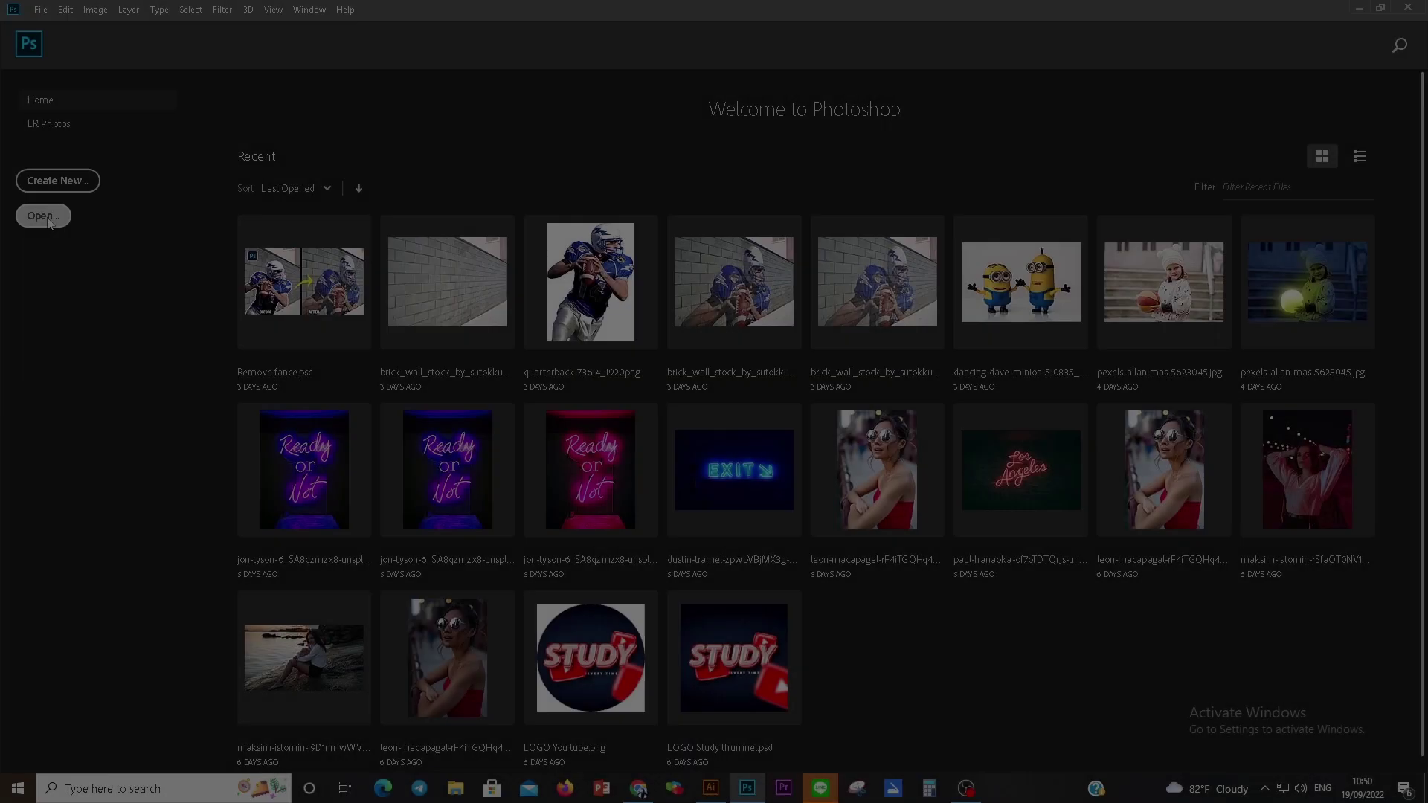
Step: Open allec-gomes-xnRg3xDcNnE-unsplash.jpg from Desktop > Fruit and zoom in on the strawberry
{"action": "left_click", "coordinate": [43, 215]}
{"action": "left_click", "coordinate": [60, 282]}
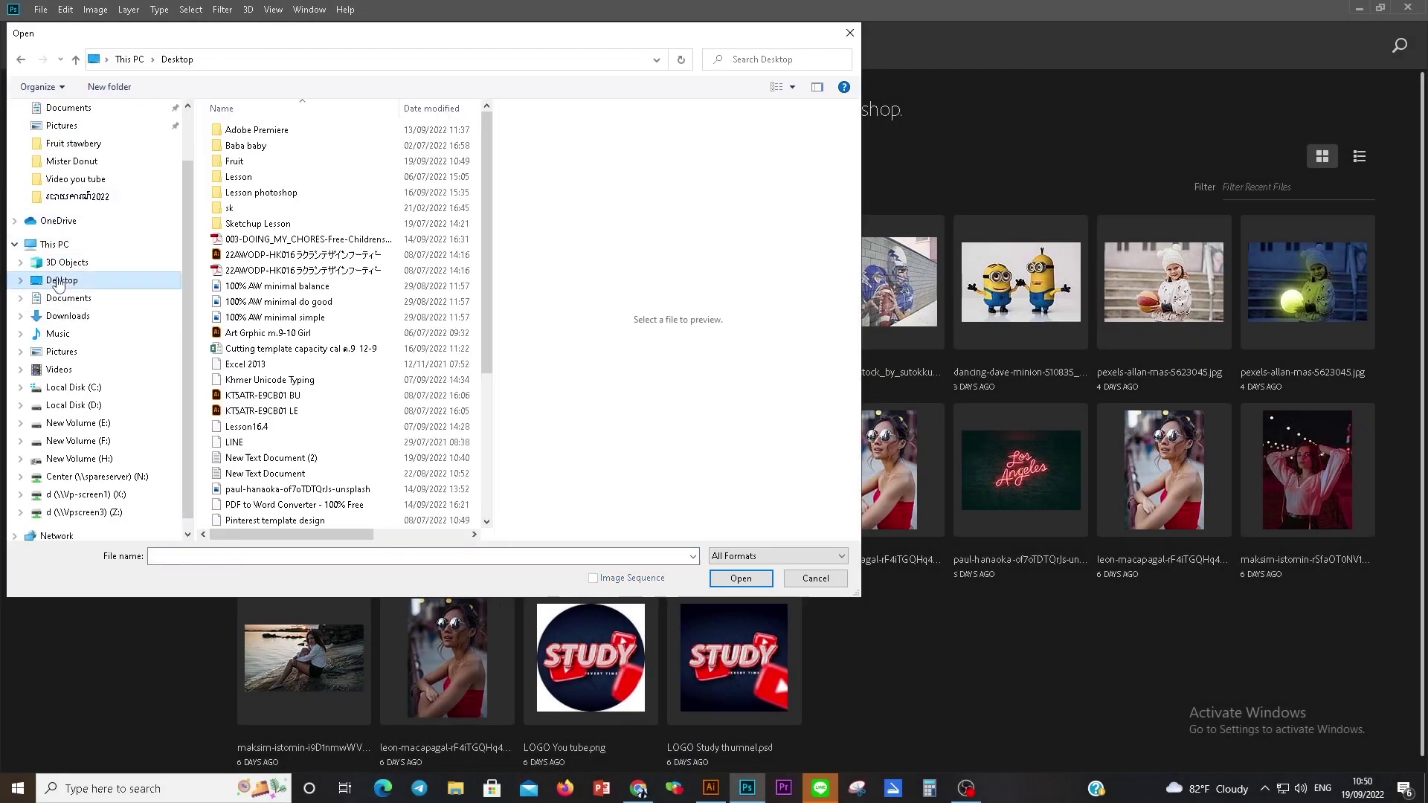
{"action": "left_click", "coordinate": [235, 163]}
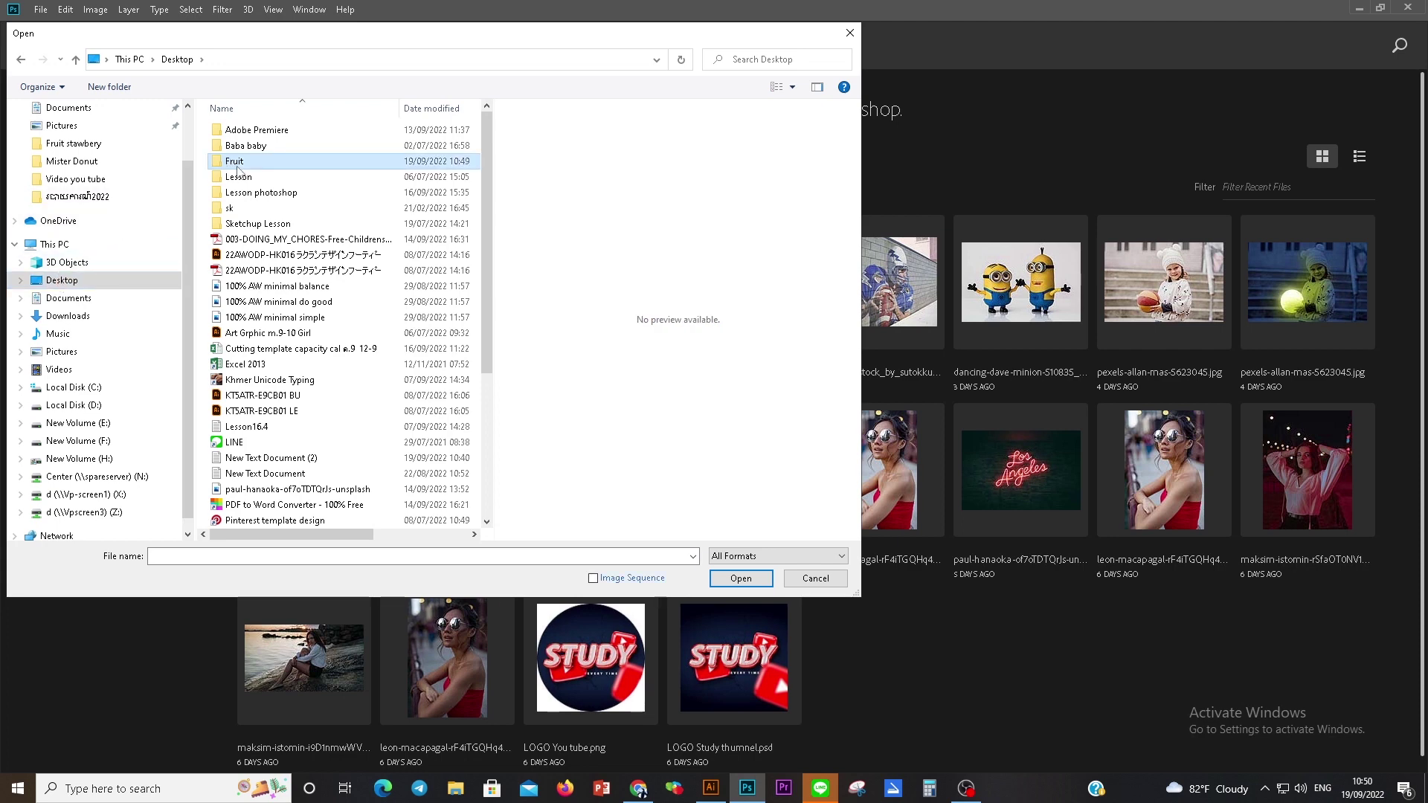
{"action": "double_click", "coordinate": [238, 169]}
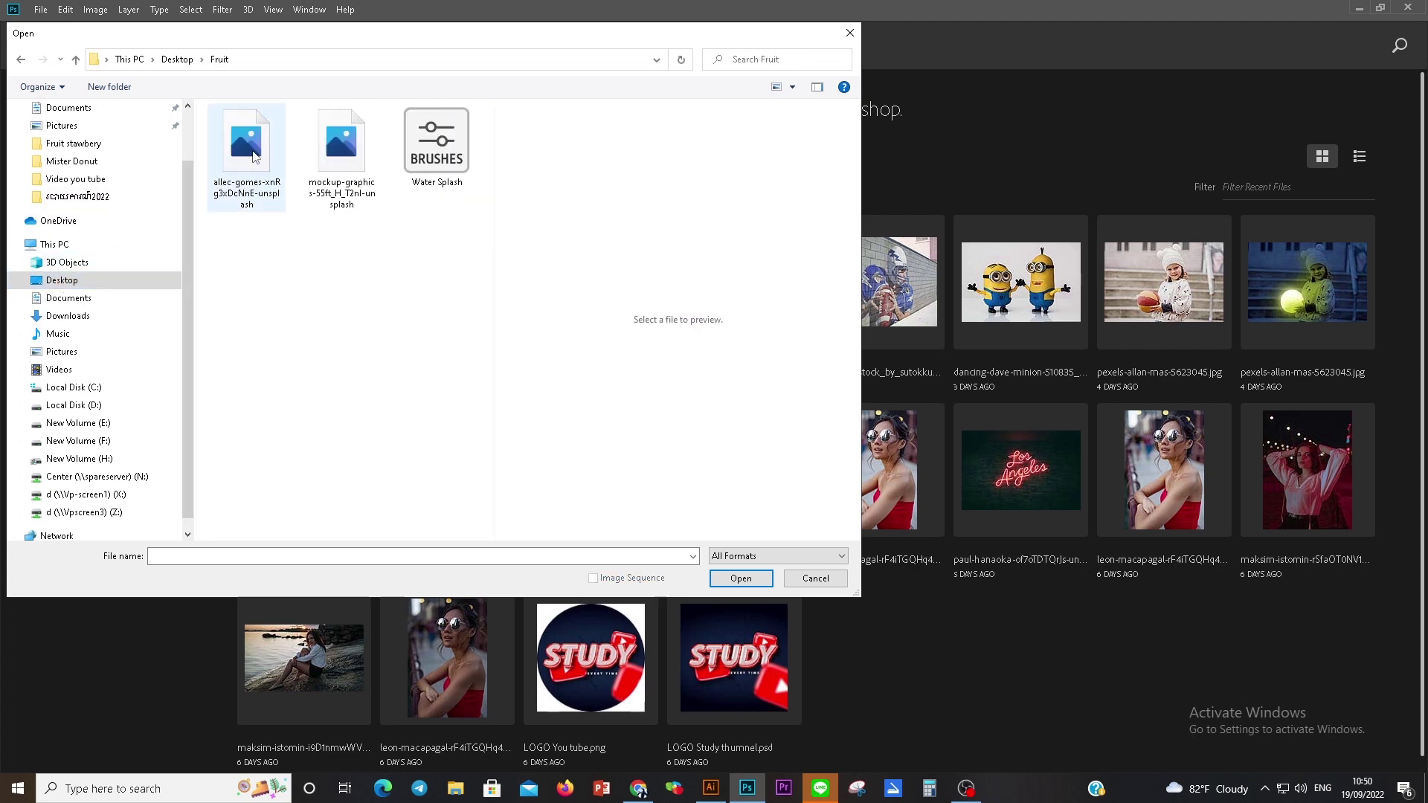
{"action": "left_click", "coordinate": [253, 154]}
{"action": "left_click", "coordinate": [759, 577]}
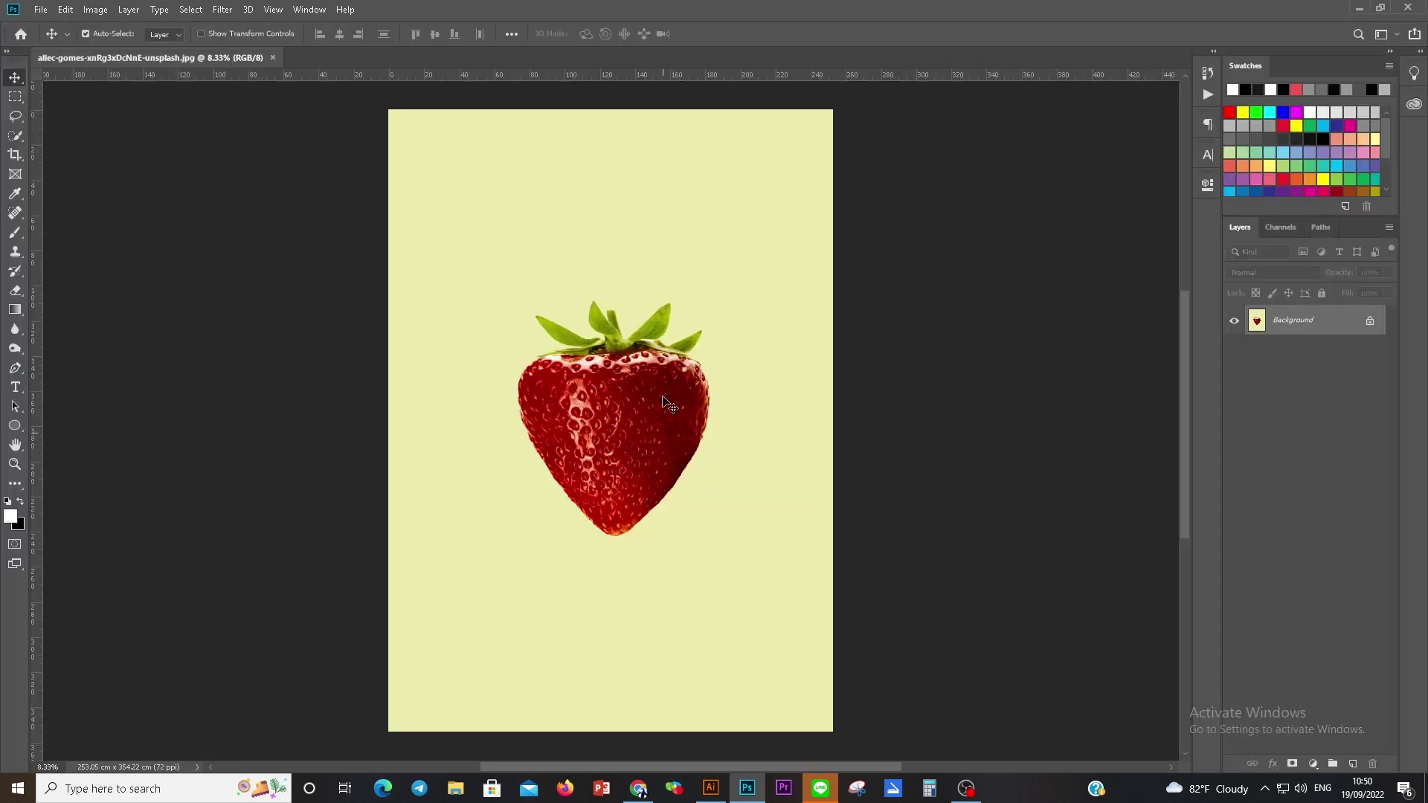
{"action": "mouse_move", "coordinate": [614, 380]}
{"action": "left_mouse_down"}
{"action": "mouse_move", "coordinate": [675, 427]}
{"action": "mouse_move", "coordinate": [657, 395]}
{"action": "left_mouse_up"}
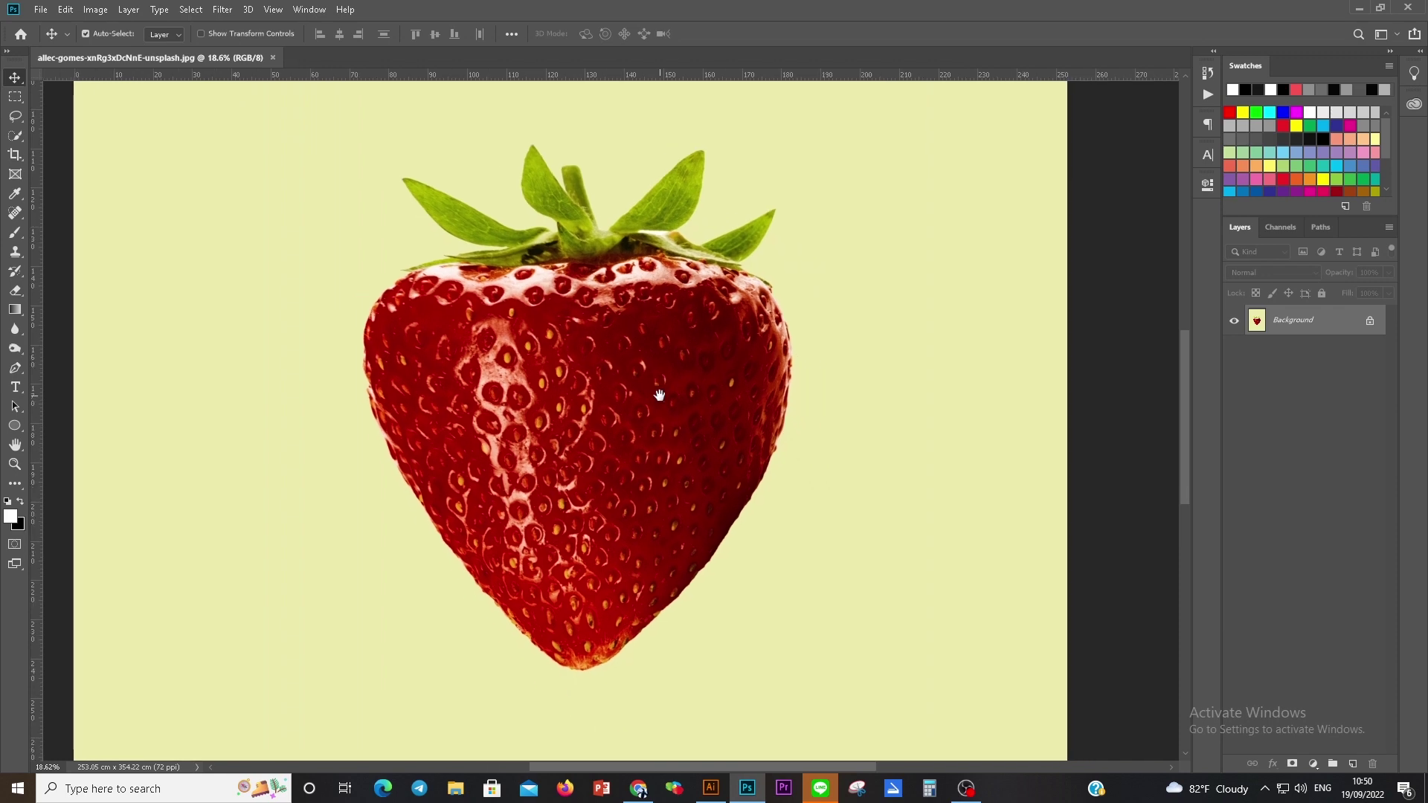
Step: Paint over the strawberry body and left leaf with an enlarged Quick Selection brush
{"action": "right_click", "coordinate": [15, 135]}
{"action": "left_click", "coordinate": [75, 144]}
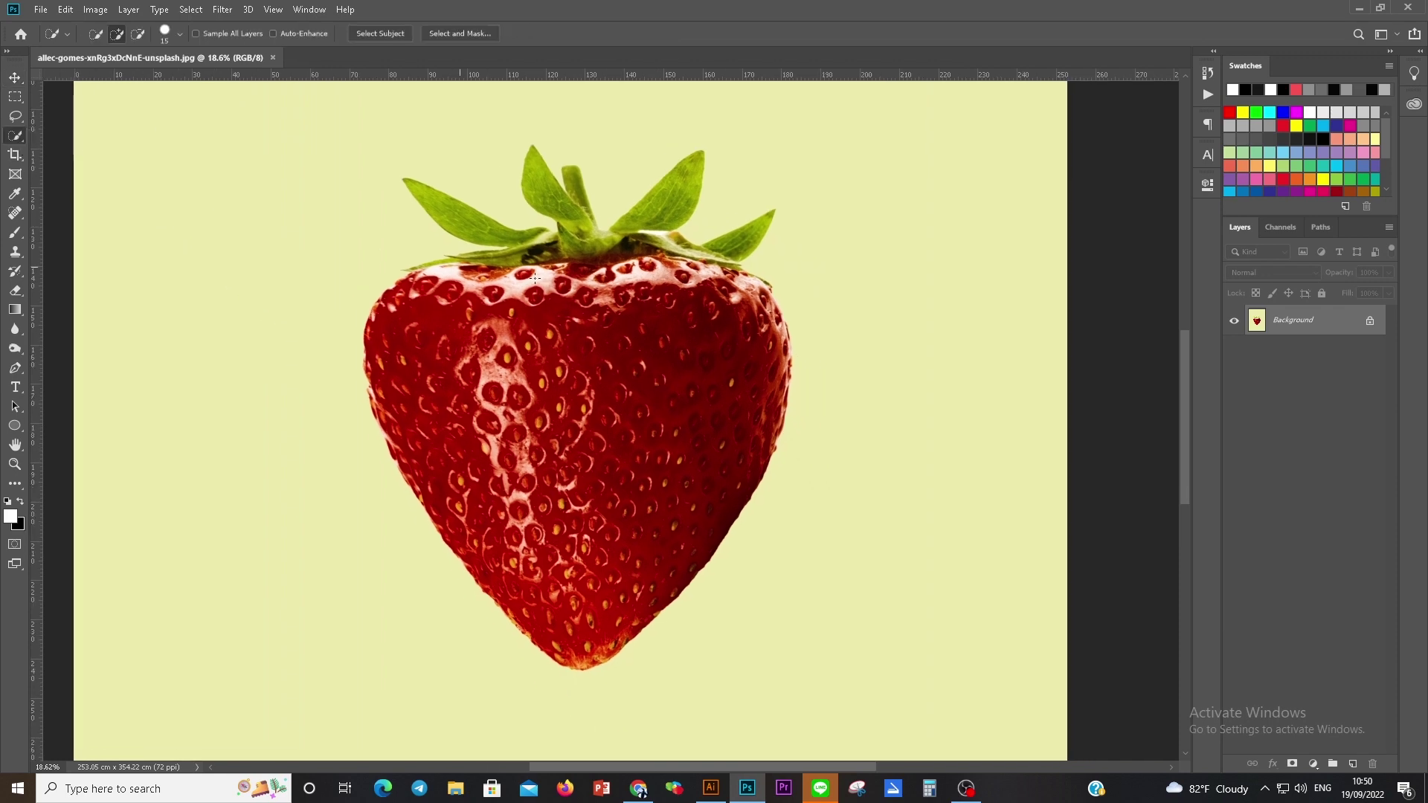
{"action": "key", "text": "bracketright"}
{"action": "key", "text": "bracketright"}
{"action": "key", "text": "bracketright"}
{"action": "mouse_move", "coordinate": [577, 272]}
{"action": "left_mouse_down"}
{"action": "mouse_move", "coordinate": [513, 276]}
{"action": "mouse_move", "coordinate": [655, 278]}
{"action": "left_mouse_up"}
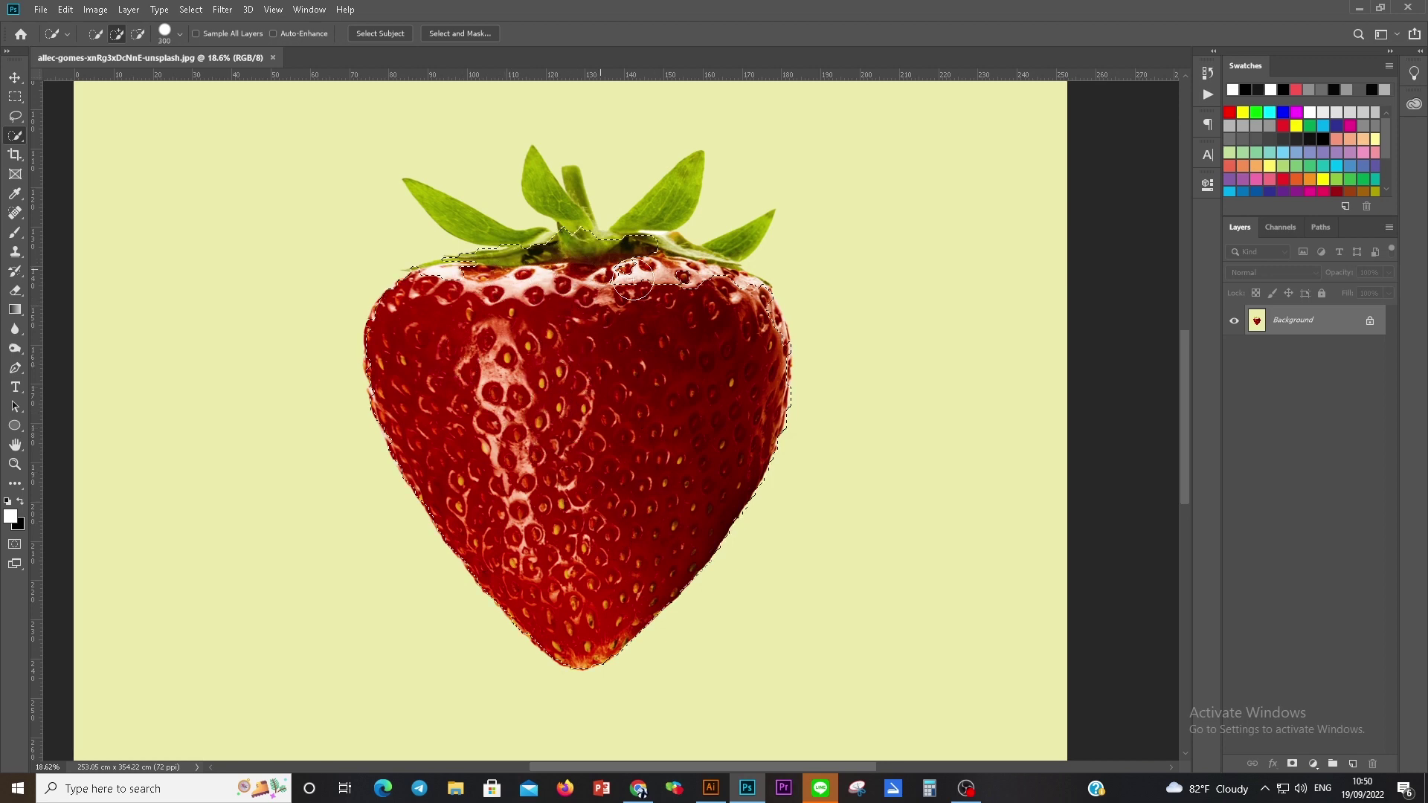
{"action": "left_click_drag", "start_coordinate": [542, 254], "coordinate": [439, 208]}
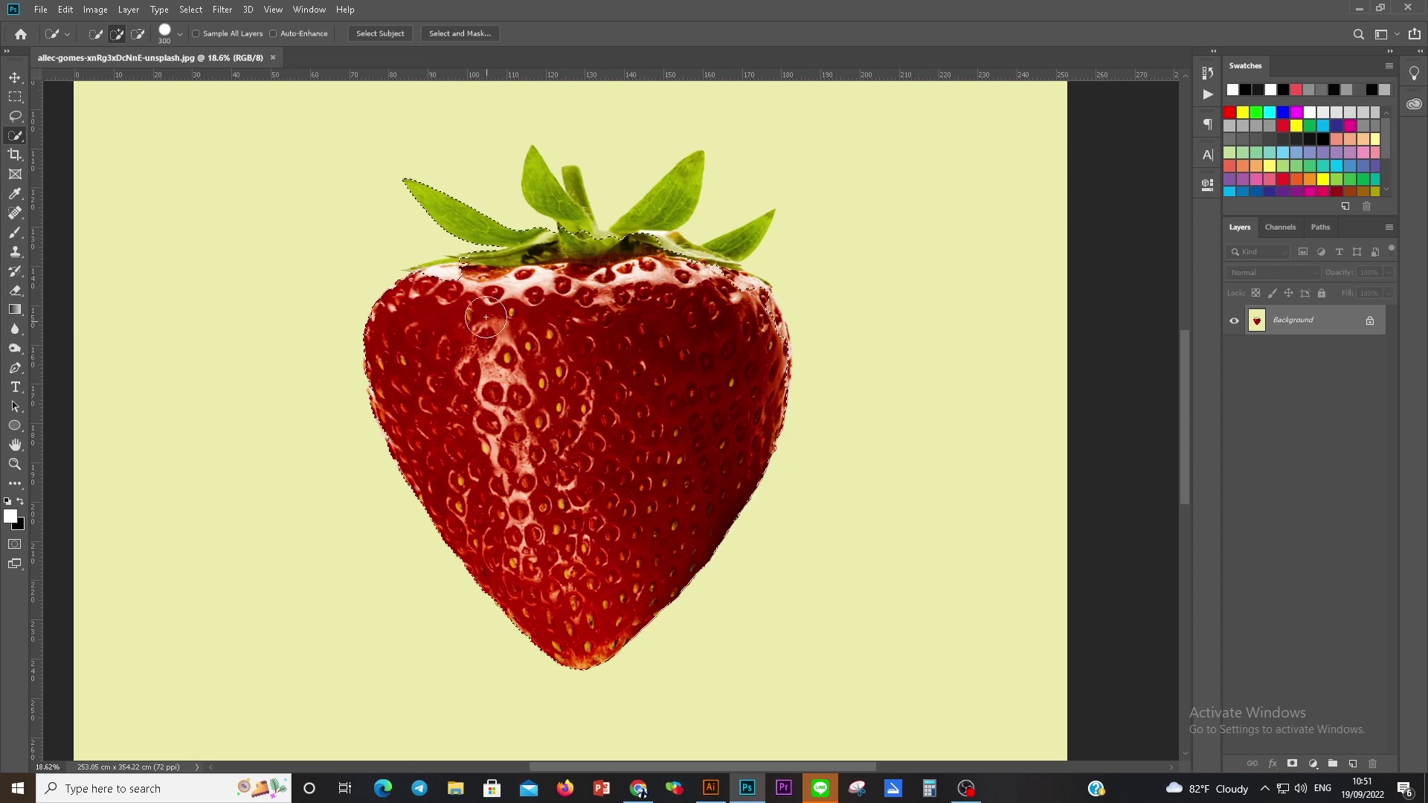
Step: Replace that selection with a Select Subject selection of the whole strawberry
{"action": "left_click", "coordinate": [382, 34]}
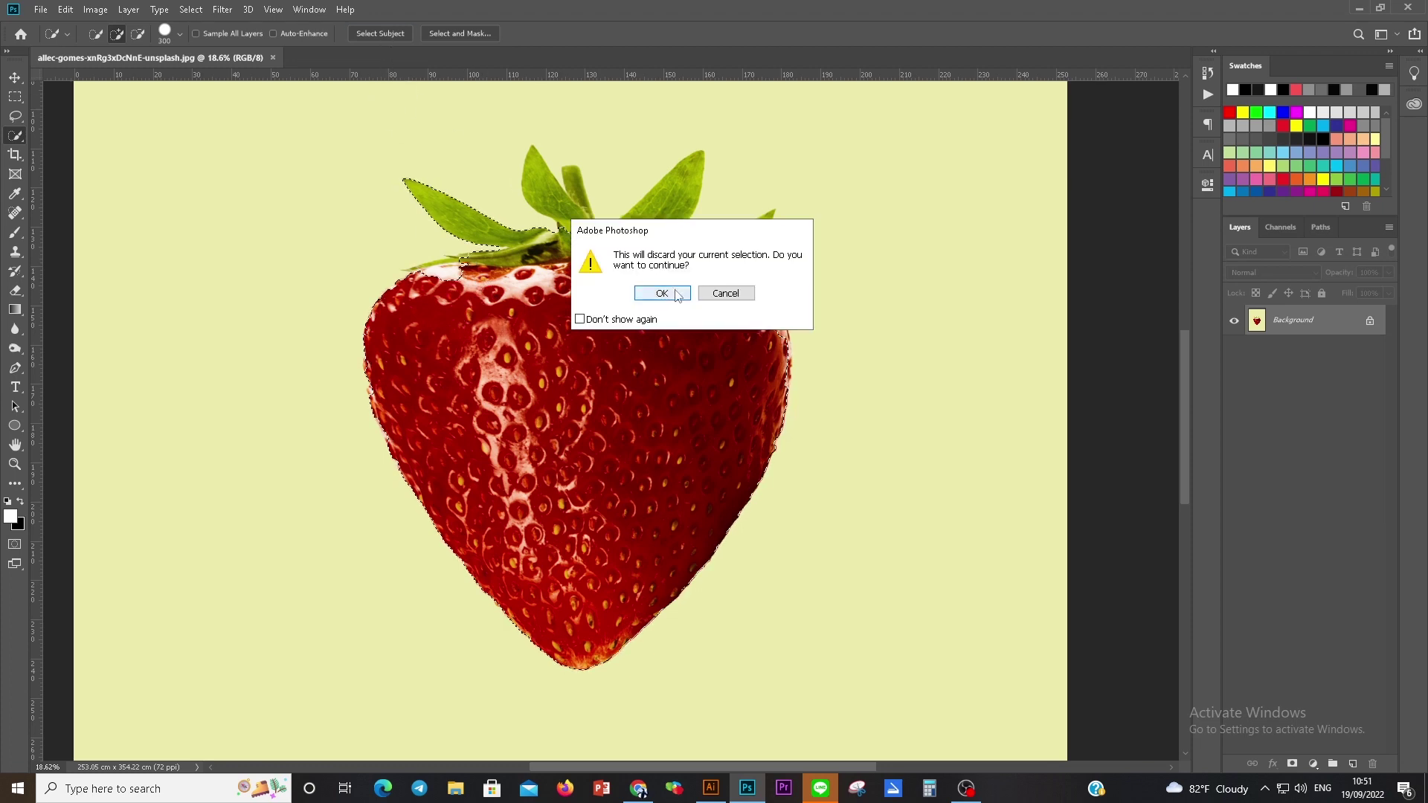
{"action": "left_click", "coordinate": [650, 290]}
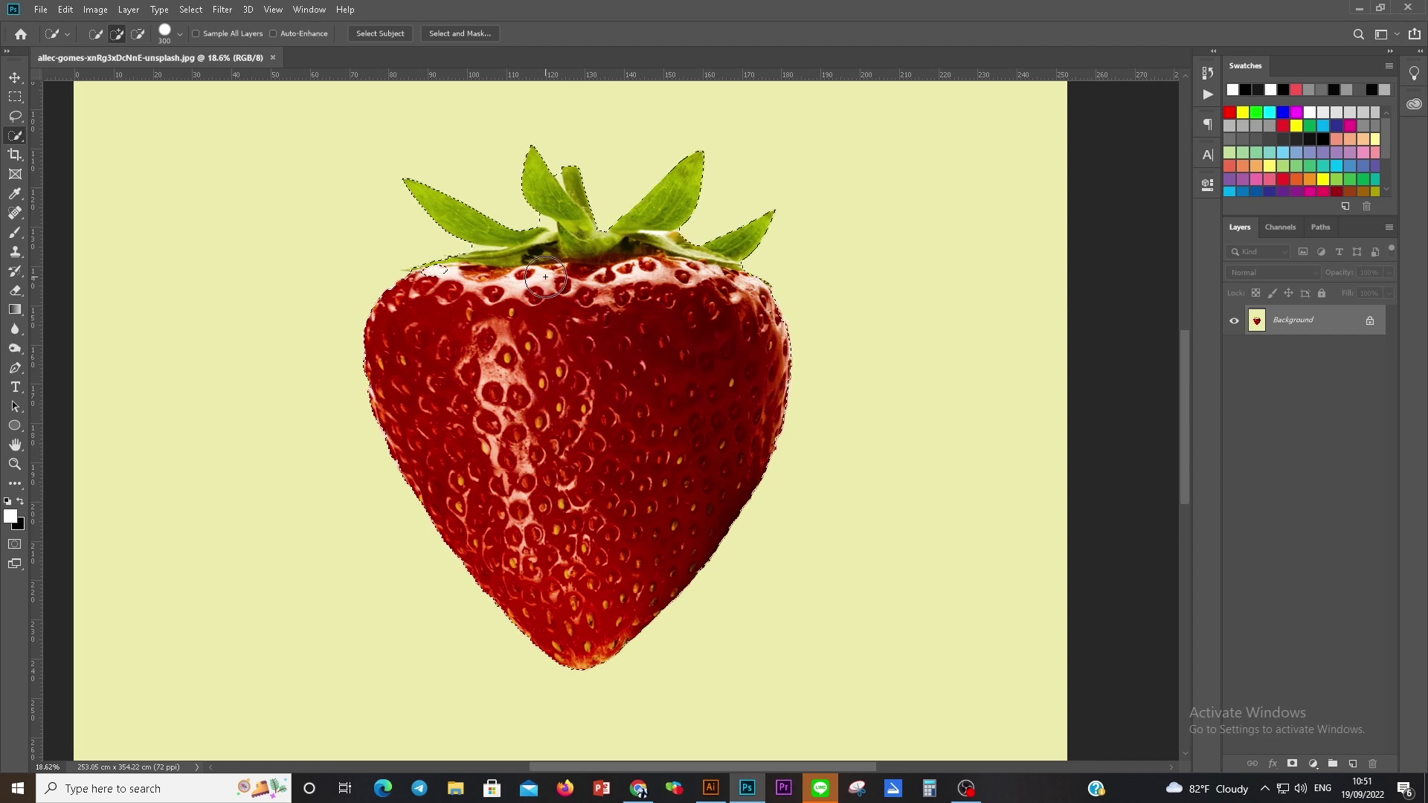
{"action": "left_click_drag", "start_coordinate": [493, 203], "coordinate": [332, 318]}
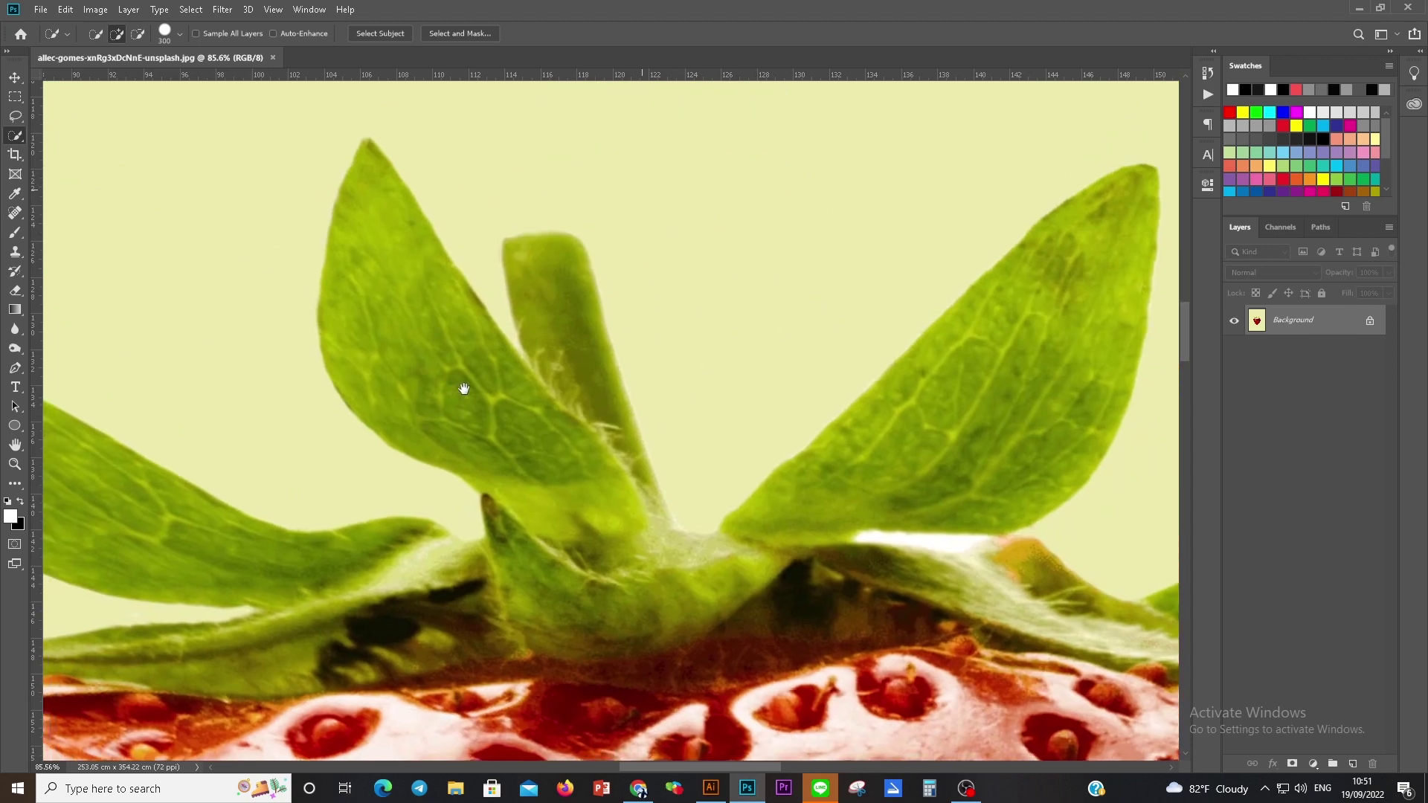
Step: Shrink the Quick Selection brush and subtract the left leaf–stem gap from the selection
{"action": "key", "text": "bracketleft"}
{"action": "key", "text": "bracketleft"}
{"action": "key", "text": "bracketleft"}
{"action": "key", "text": "bracketleft"}
{"action": "key", "text": "bracketleft"}
{"action": "key", "text": "bracketleft"}
{"action": "key", "text": "bracketleft"}
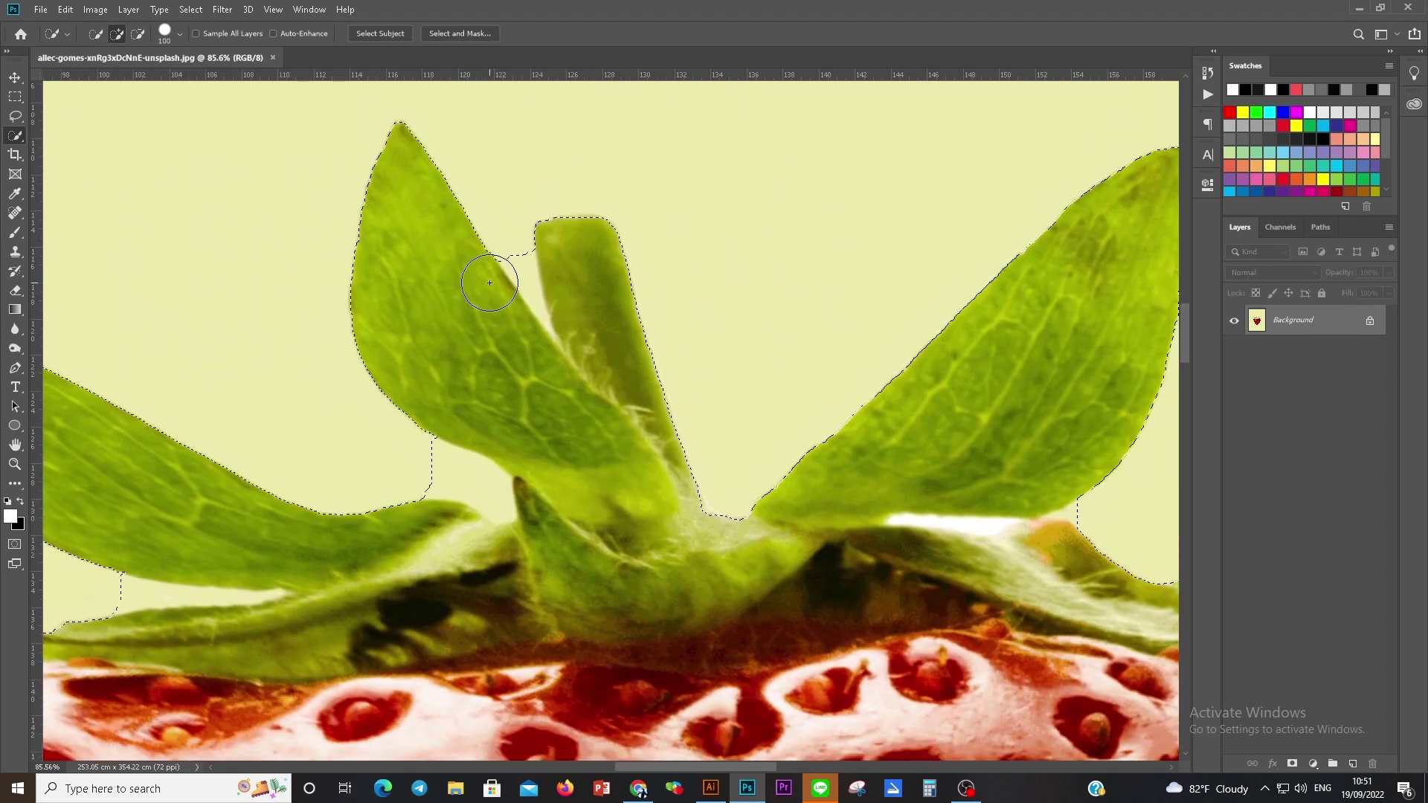
{"action": "key", "text": "bracketleft"}
{"action": "key", "text": "bracketleft"}
{"action": "key", "text": "bracketleft"}
{"action": "key", "text": "bracketleft"}
{"action": "key", "text": "bracketleft"}
{"action": "key", "text": "bracketleft"}
{"action": "key", "text": "ctrl+d"}
{"action": "scroll", "coordinate": [513, 246], "scroll_direction": "down", "scroll_amount": 1}
{"action": "scroll", "coordinate": [524, 232], "scroll_direction": "down", "scroll_amount": 1}
{"action": "key", "text": "ctrl+z"}
{"action": "scroll", "coordinate": [524, 232], "scroll_direction": "up", "scroll_amount": 2}
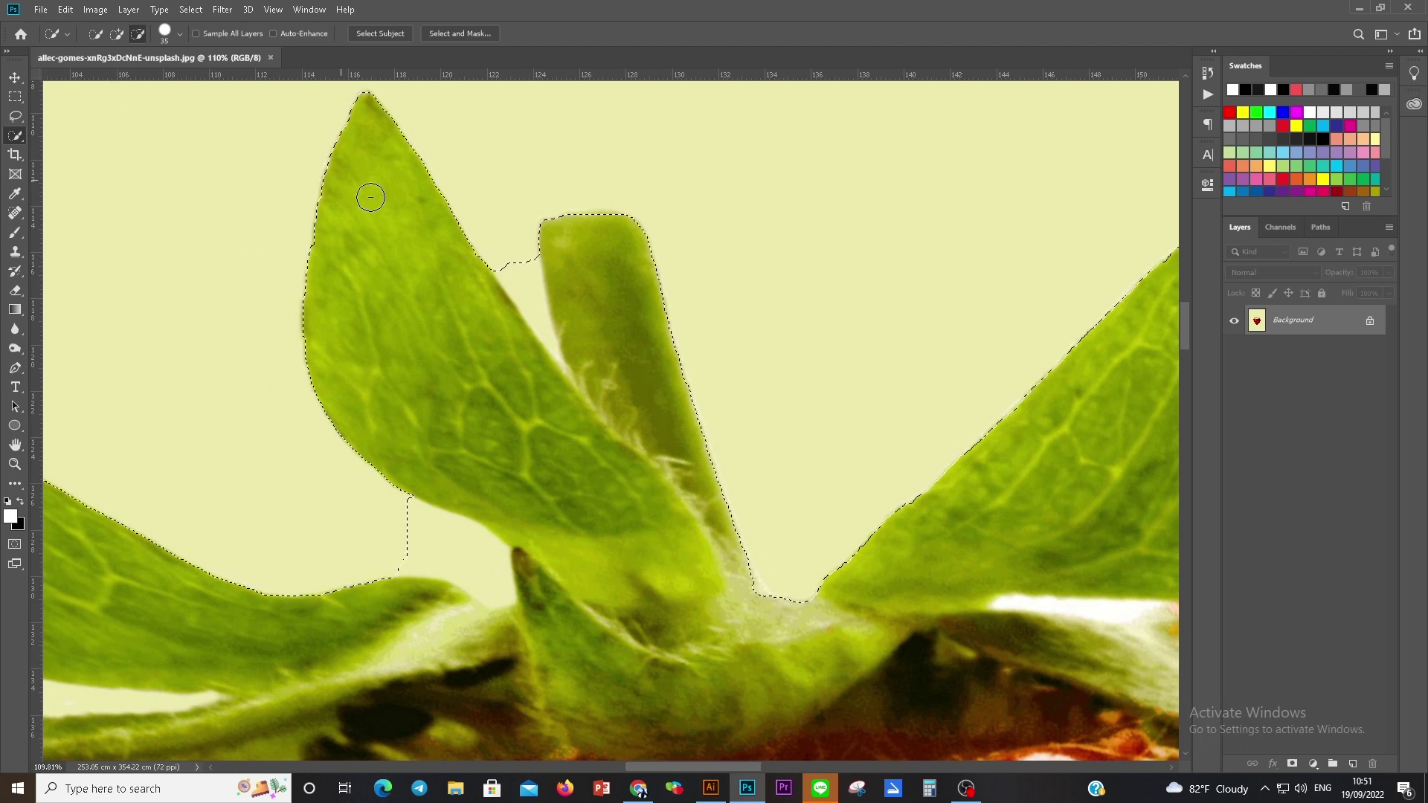
{"action": "key", "text": "bracketleft"}
{"action": "key", "text": "bracketleft"}
{"action": "key", "text": "bracketleft"}
{"action": "left_click_drag", "start_coordinate": [510, 255], "coordinate": [527, 286]}
Step: Subtract the leftover pale background from the leaf–stem notch with a fine brush
{"action": "key", "text": "bracketleft"}
{"action": "key", "text": "bracketleft"}
{"action": "key", "text": "bracketleft"}
{"action": "mouse_move", "coordinate": [536, 335]}
{"action": "left_mouse_down"}
{"action": "mouse_move", "coordinate": [529, 255]}
{"action": "mouse_move", "coordinate": [535, 266]}
{"action": "left_mouse_up"}
{"action": "left_click_drag", "start_coordinate": [545, 336], "coordinate": [550, 346]}
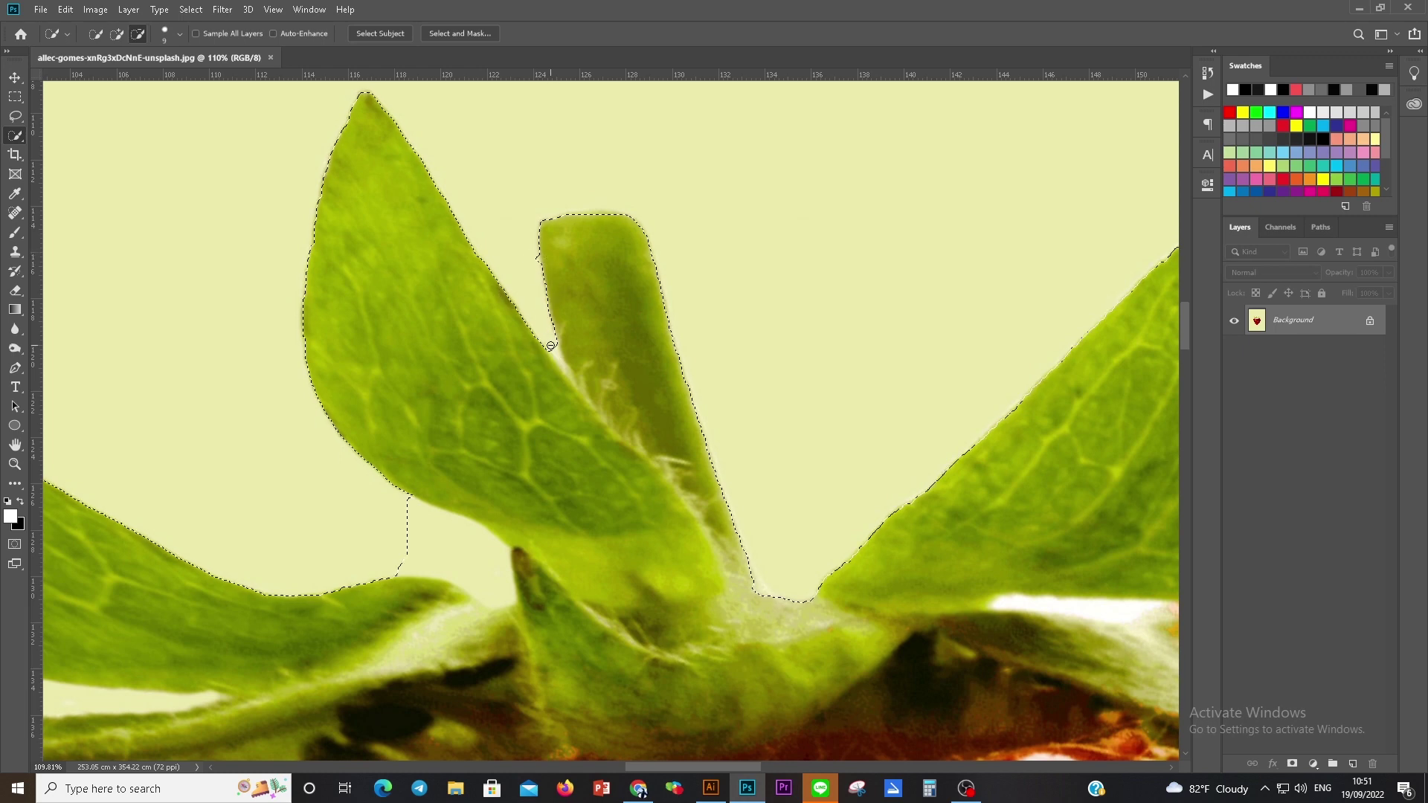
{"action": "left_click", "coordinate": [558, 359]}
{"action": "left_click_drag", "start_coordinate": [502, 396], "coordinate": [599, 223]}
{"action": "left_click", "coordinate": [558, 389]}
{"action": "left_click_drag", "start_coordinate": [558, 389], "coordinate": [533, 405]}
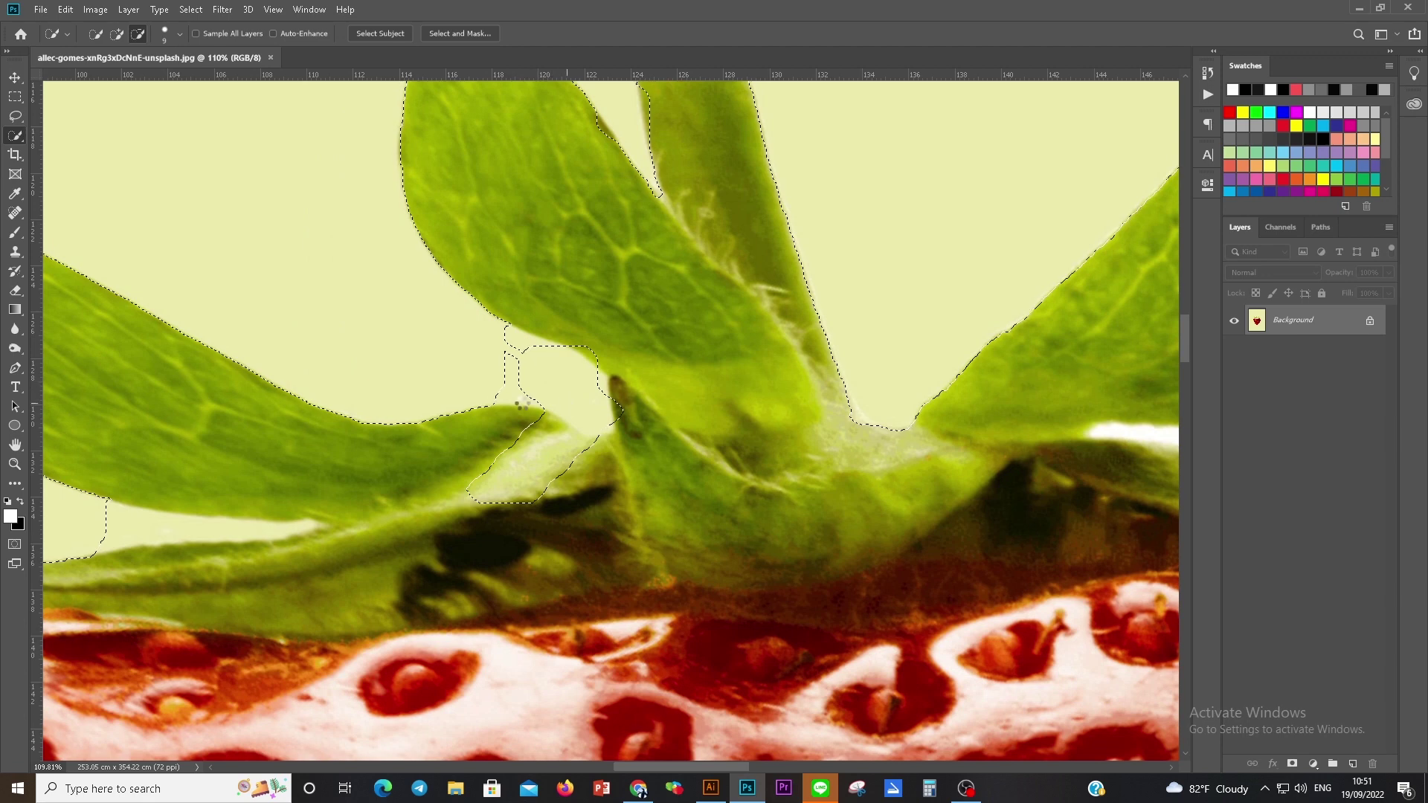
{"action": "left_click", "coordinate": [505, 343]}
{"action": "left_click", "coordinate": [490, 397]}
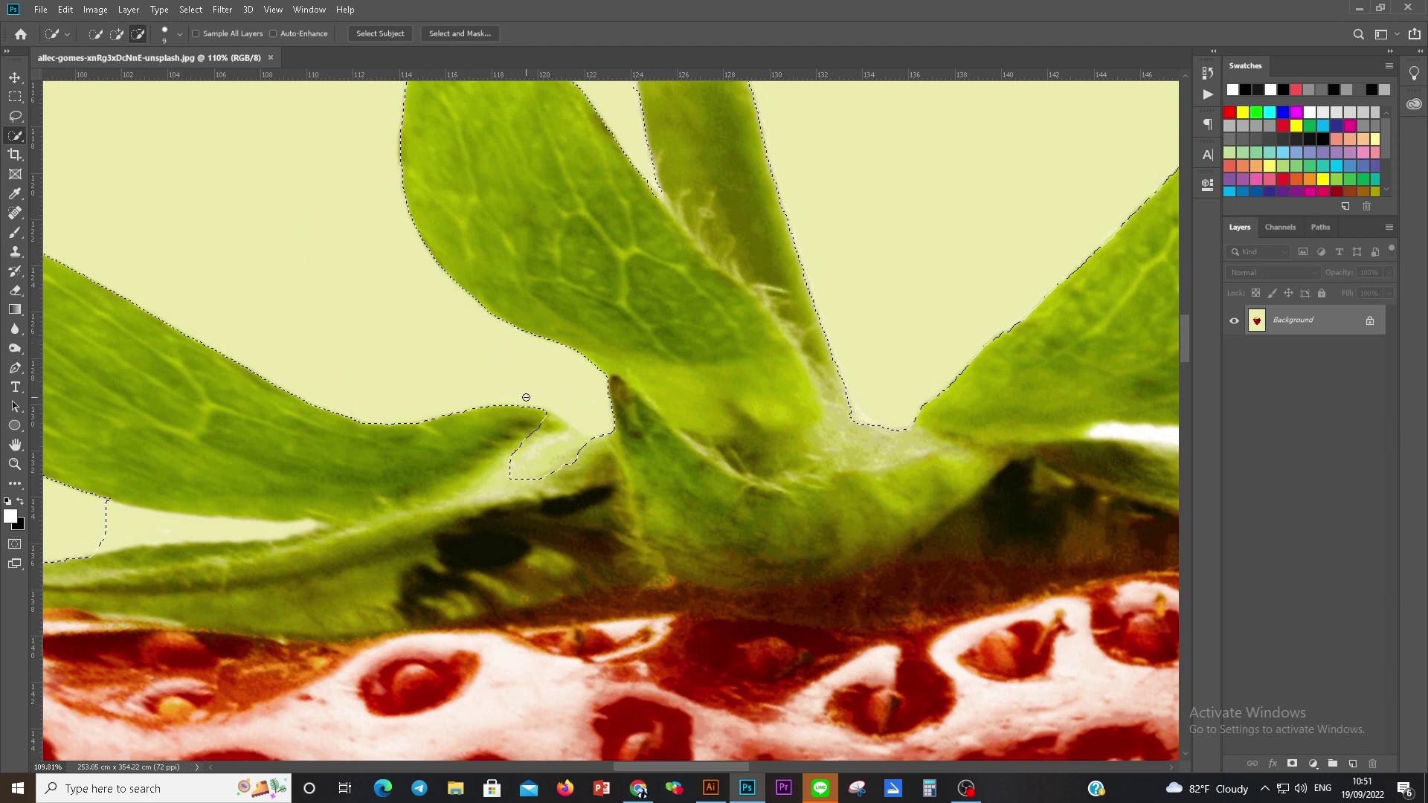
Step: Trim the background out of the gap between the leaves
{"action": "scroll", "coordinate": [488, 388], "scroll_direction": "up", "scroll_amount": 2}
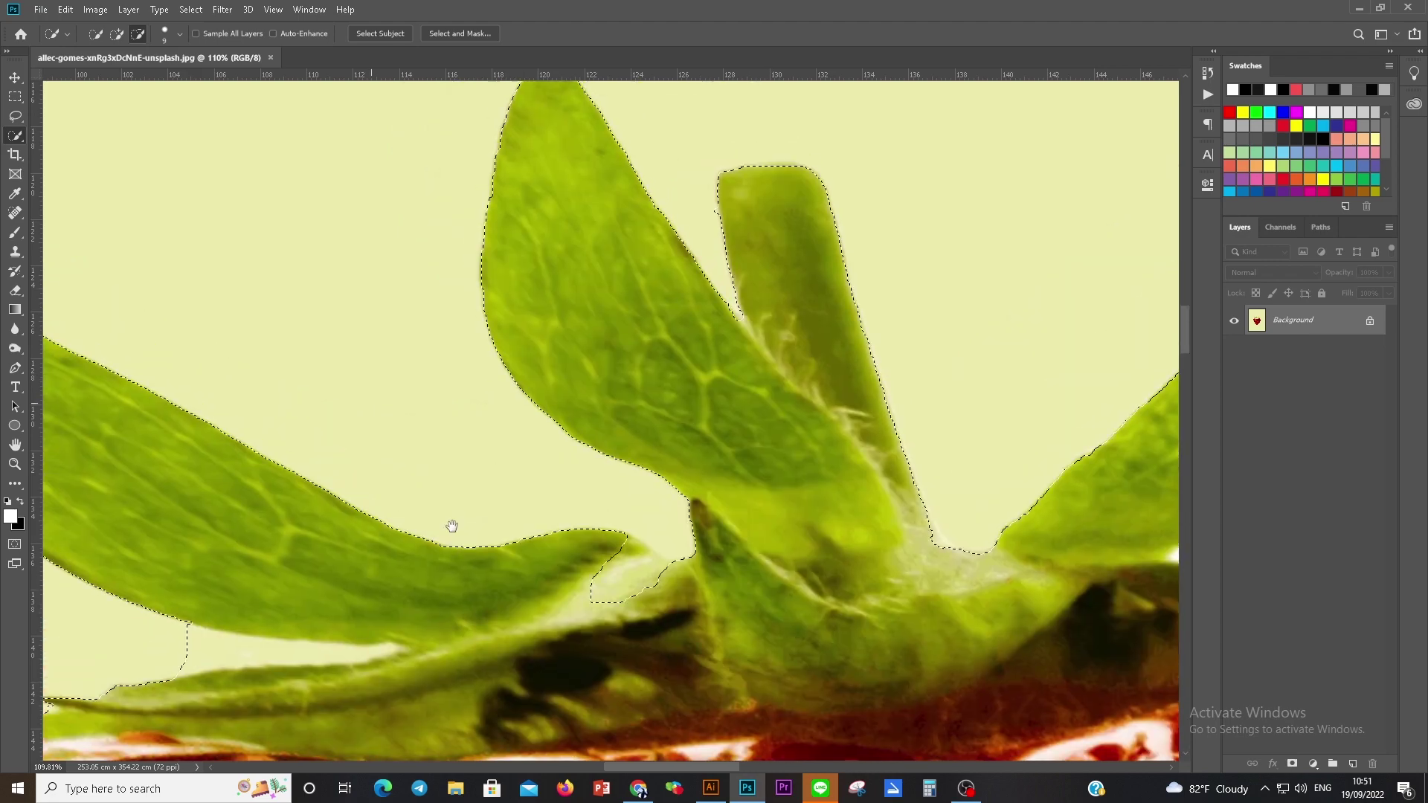
{"action": "scroll", "coordinate": [627, 310], "scroll_direction": "down", "scroll_amount": 5}
{"action": "left_click_drag", "start_coordinate": [524, 388], "coordinate": [701, 400]}
{"action": "left_click_drag", "start_coordinate": [526, 392], "coordinate": [595, 402]}
Step: Clean the selection at the leaf junction, add the white top patch, and refine a leaf tip
{"action": "key", "text": "bracketright"}
{"action": "key", "text": "bracketright"}
{"action": "key", "text": "bracketright"}
{"action": "scroll", "coordinate": [530, 435], "scroll_direction": "down", "scroll_amount": 3}
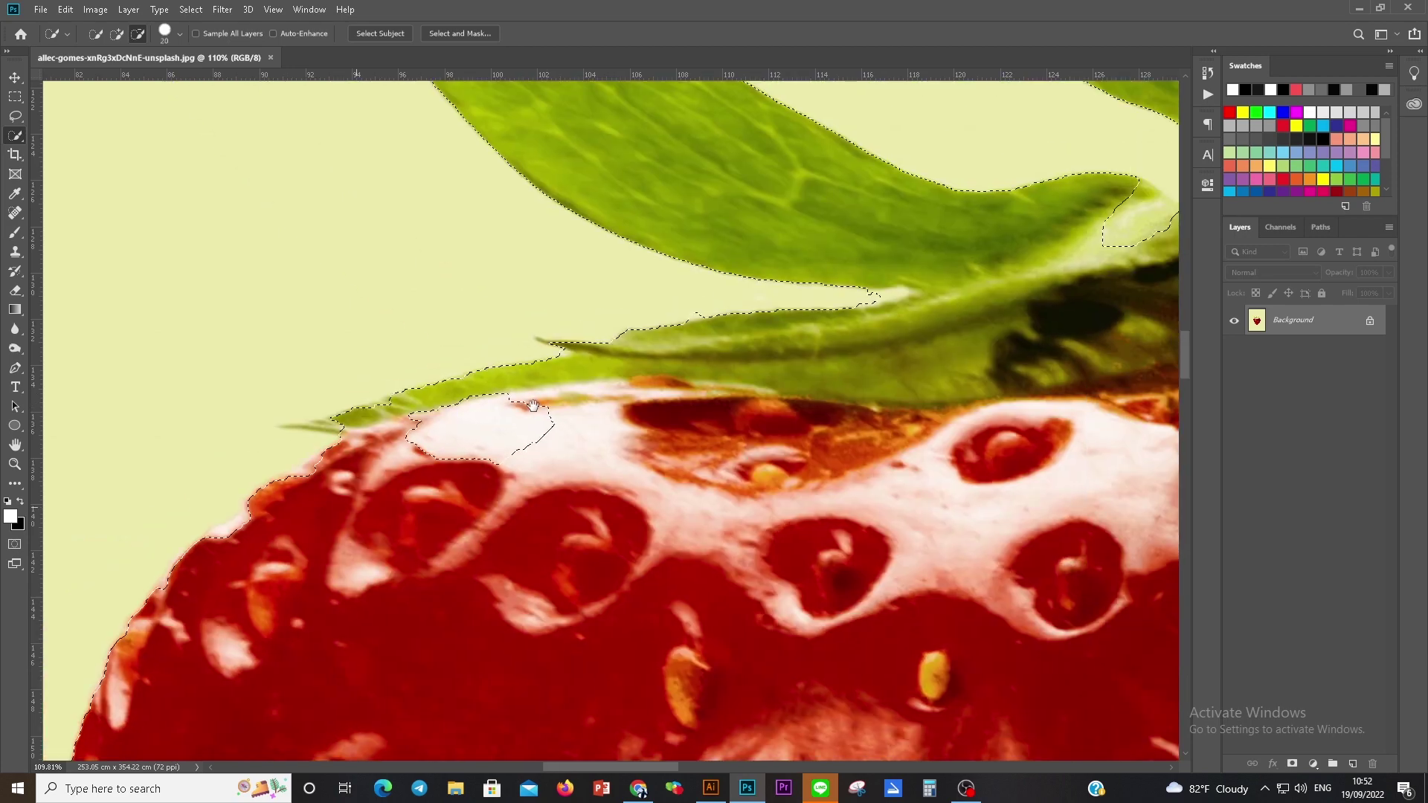
{"action": "scroll", "coordinate": [706, 335], "scroll_direction": "up", "scroll_amount": 2}
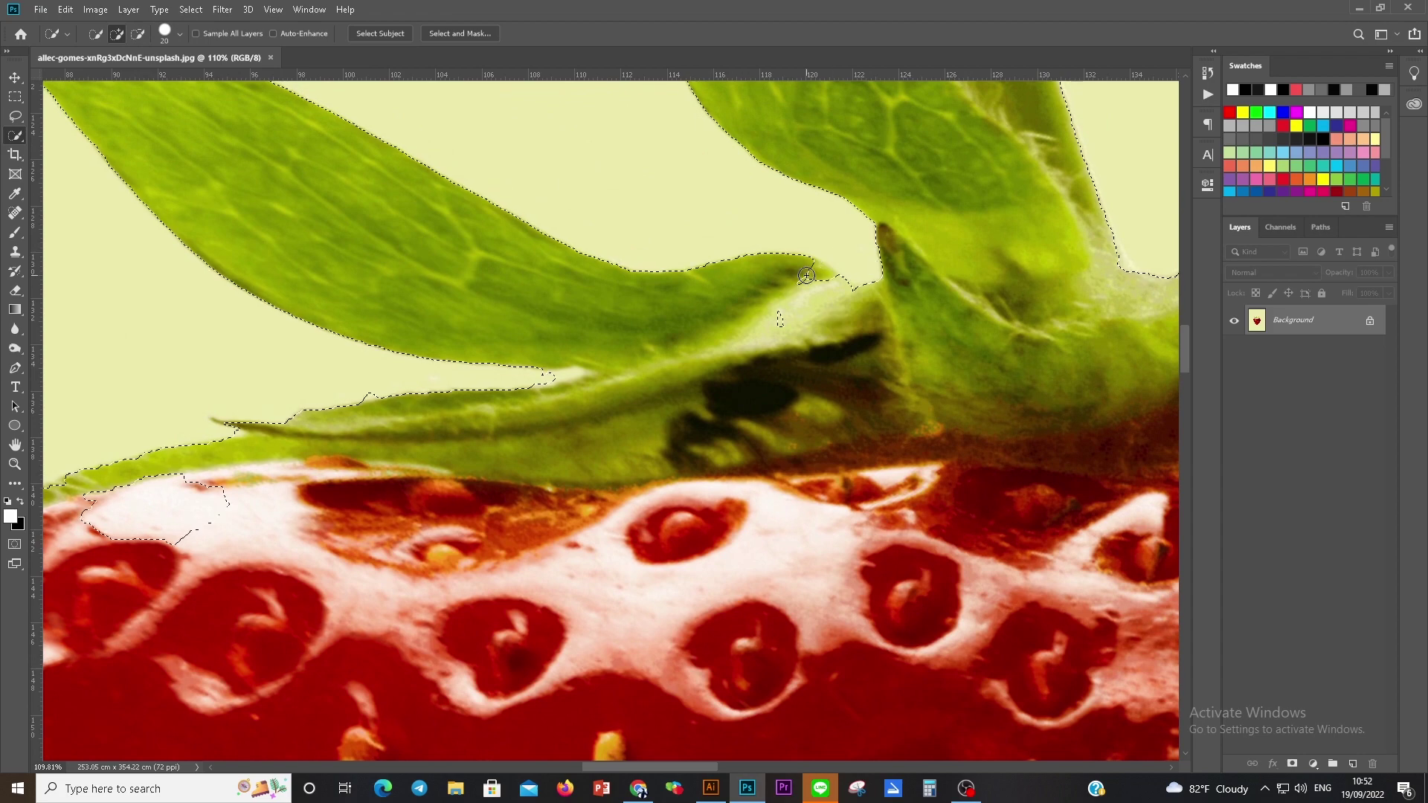
{"action": "left_click_drag", "start_coordinate": [778, 319], "coordinate": [859, 296]}
{"action": "scroll", "coordinate": [744, 335], "scroll_direction": "left", "scroll_amount": 5}
{"action": "scroll", "coordinate": [744, 335], "scroll_direction": "down", "scroll_amount": 1}
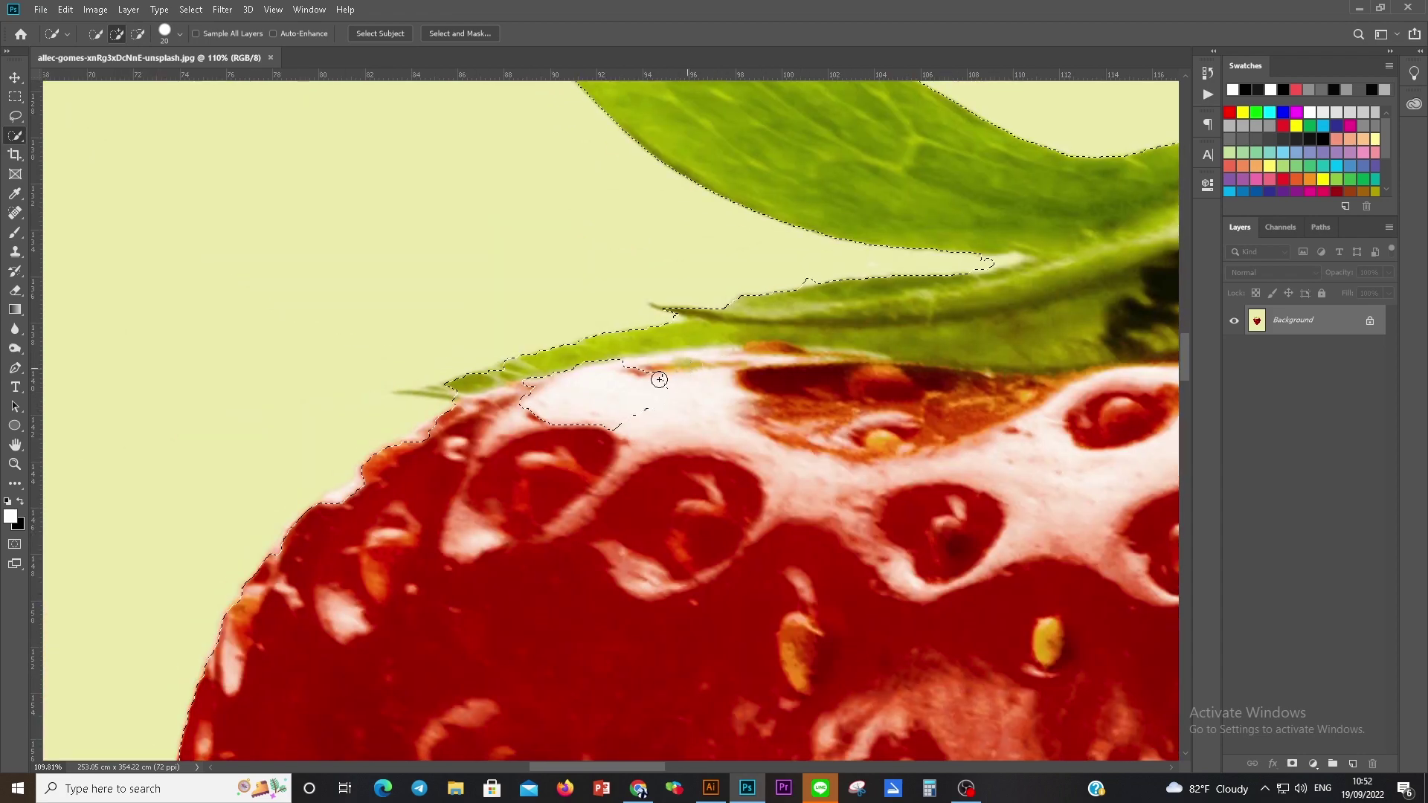
{"action": "left_click_drag", "start_coordinate": [548, 415], "coordinate": [579, 445]}
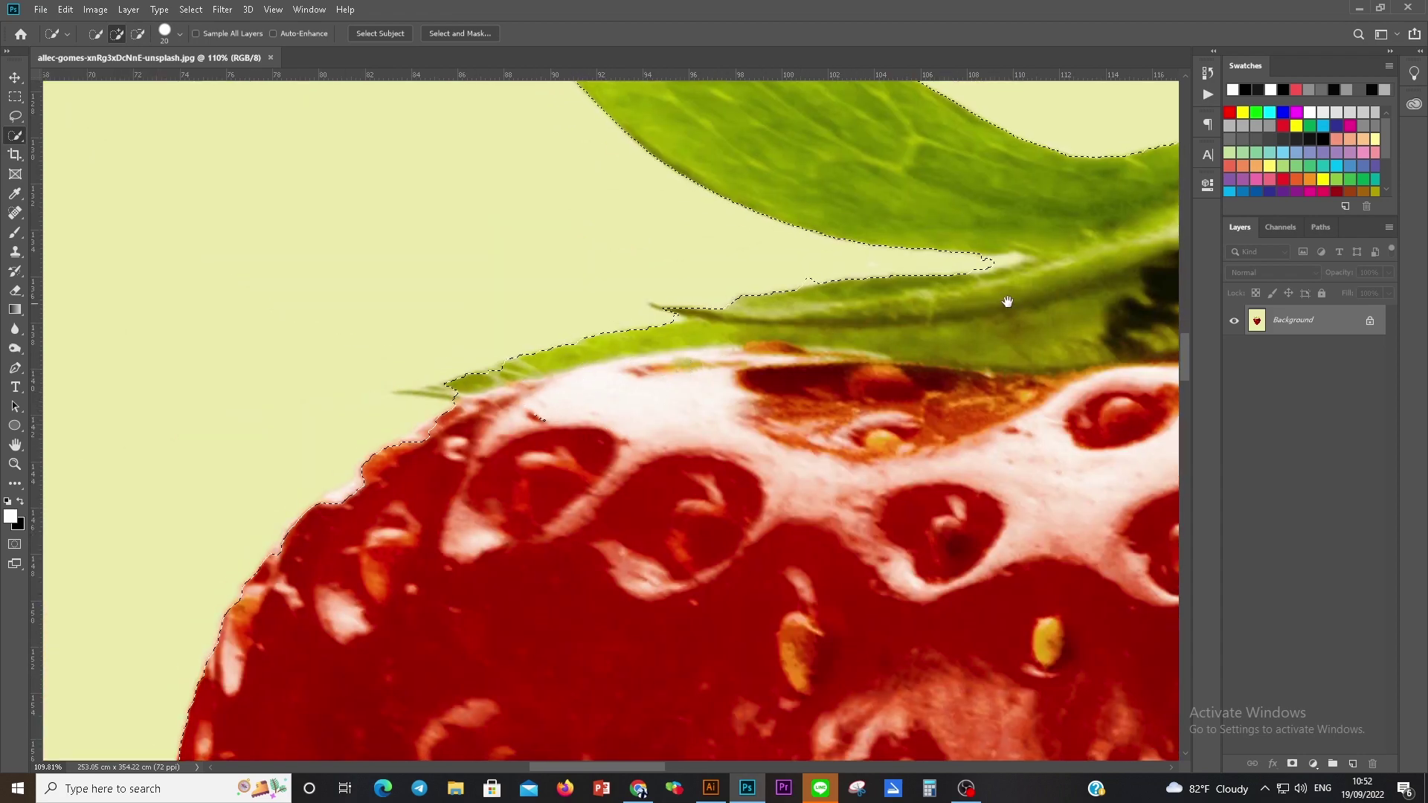
{"action": "left_click_drag", "start_coordinate": [962, 308], "coordinate": [287, 373]}
{"action": "mouse_move", "coordinate": [442, 338]}
{"action": "left_mouse_down"}
{"action": "mouse_move", "coordinate": [444, 214]}
{"action": "mouse_move", "coordinate": [734, 463]}
{"action": "left_mouse_up"}
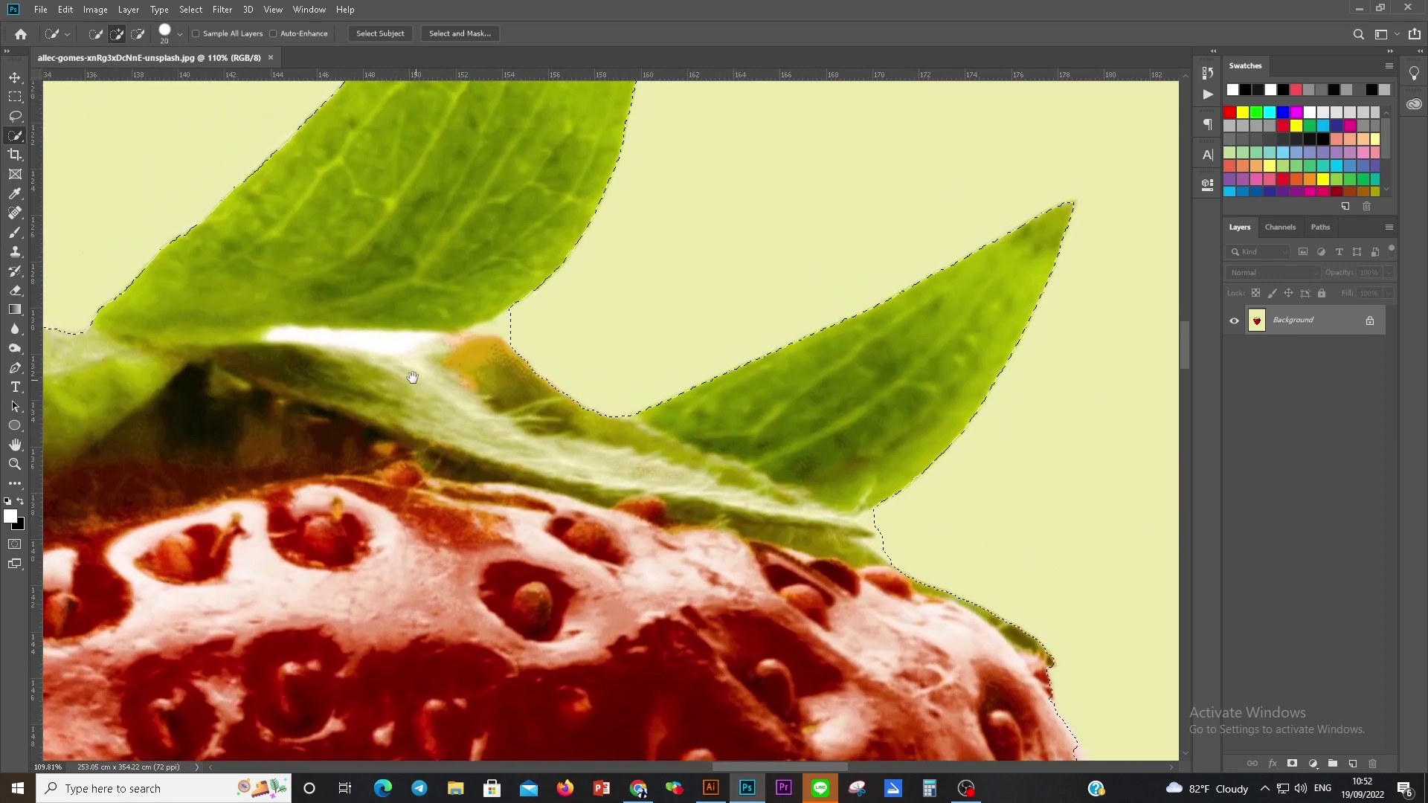
{"action": "left_click", "coordinate": [470, 316]}
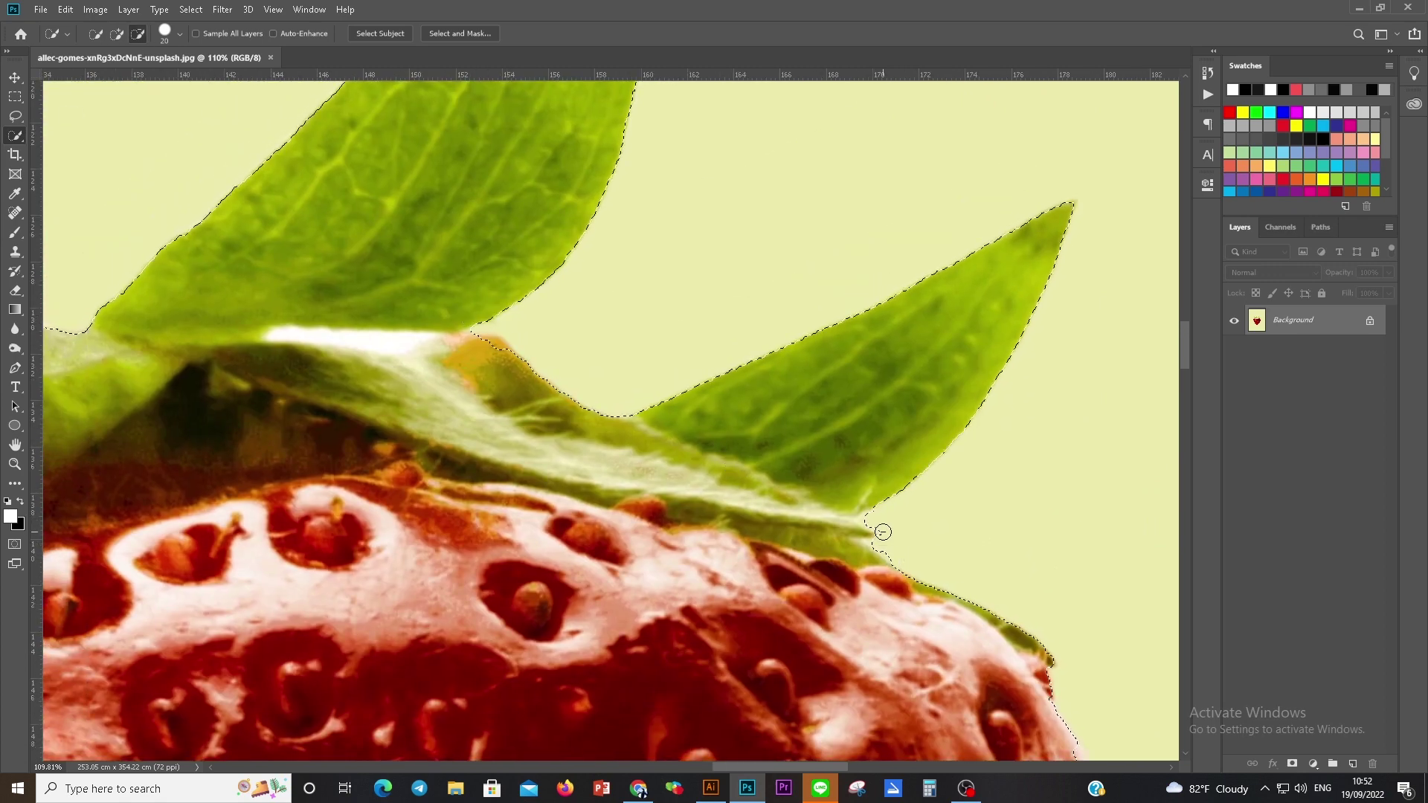
Step: Pan and zoom around the strawberry's right, lower and left edges to inspect the selection
{"action": "left_click_drag", "start_coordinate": [1036, 706], "coordinate": [565, 341]}
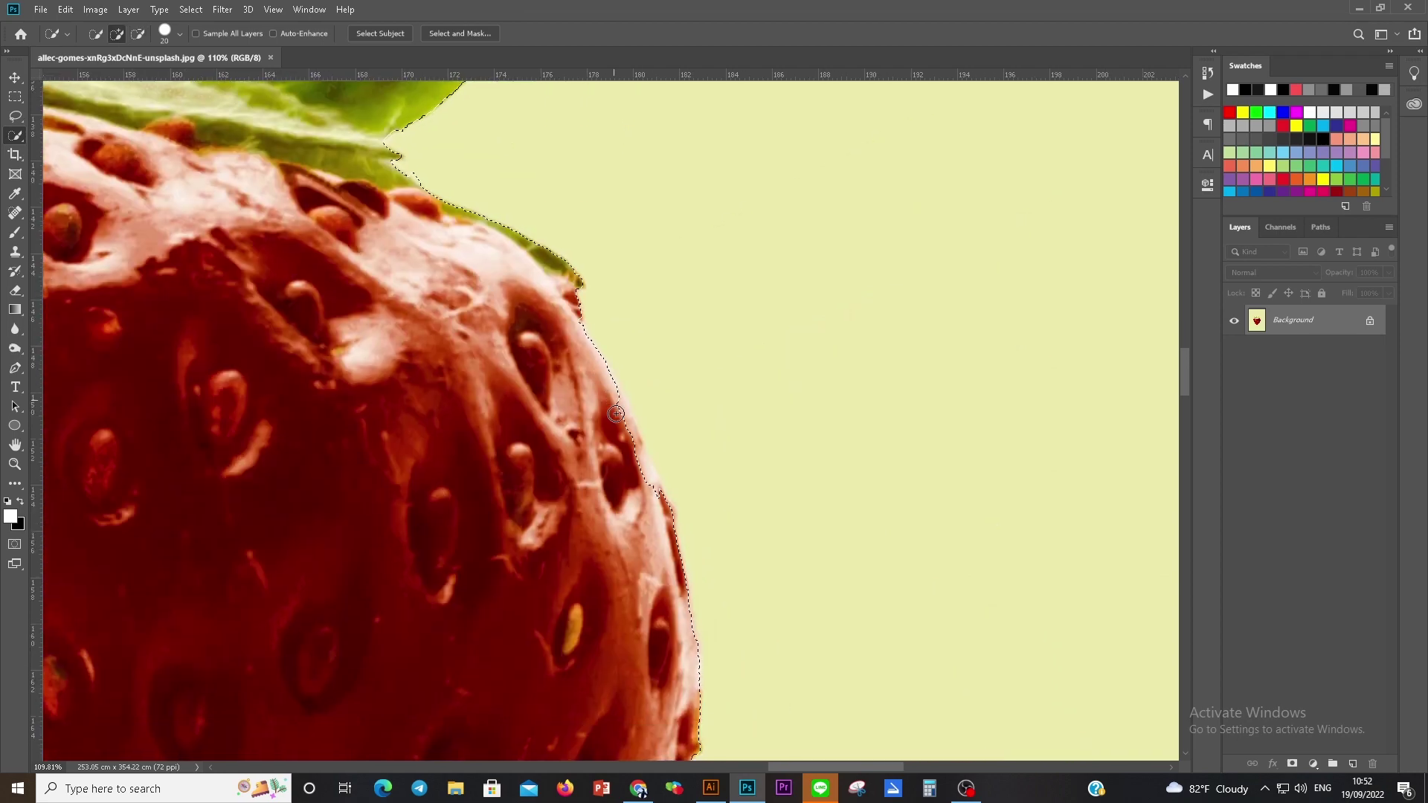
{"action": "left_click_drag", "start_coordinate": [689, 754], "coordinate": [731, 273]}
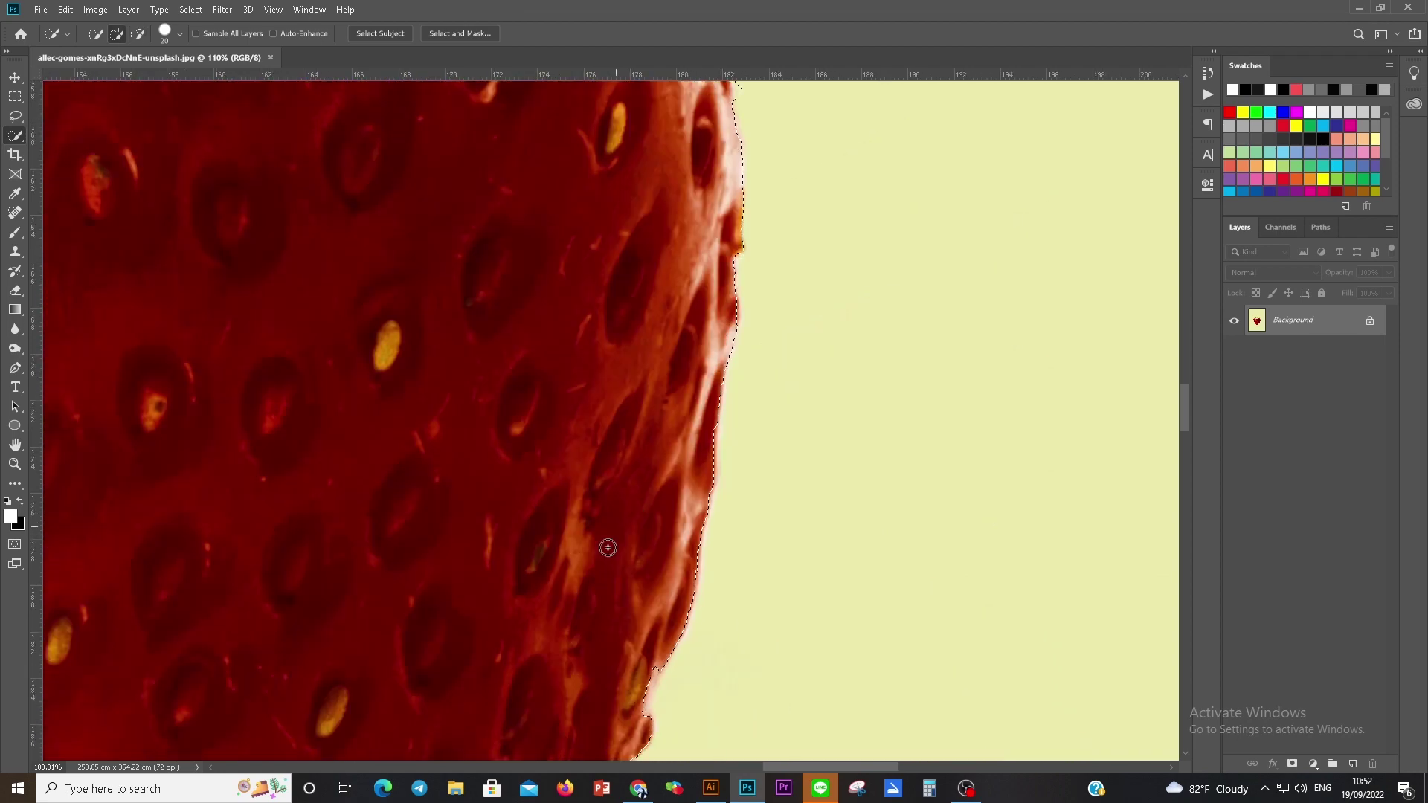
{"action": "scroll", "coordinate": [638, 510], "scroll_direction": "down", "scroll_amount": 3}
{"action": "scroll", "coordinate": [692, 424], "scroll_direction": "down", "scroll_amount": 3}
{"action": "scroll", "coordinate": [672, 382], "scroll_direction": "down", "scroll_amount": 3}
{"action": "scroll", "coordinate": [492, 300], "scroll_direction": "up", "scroll_amount": 2}
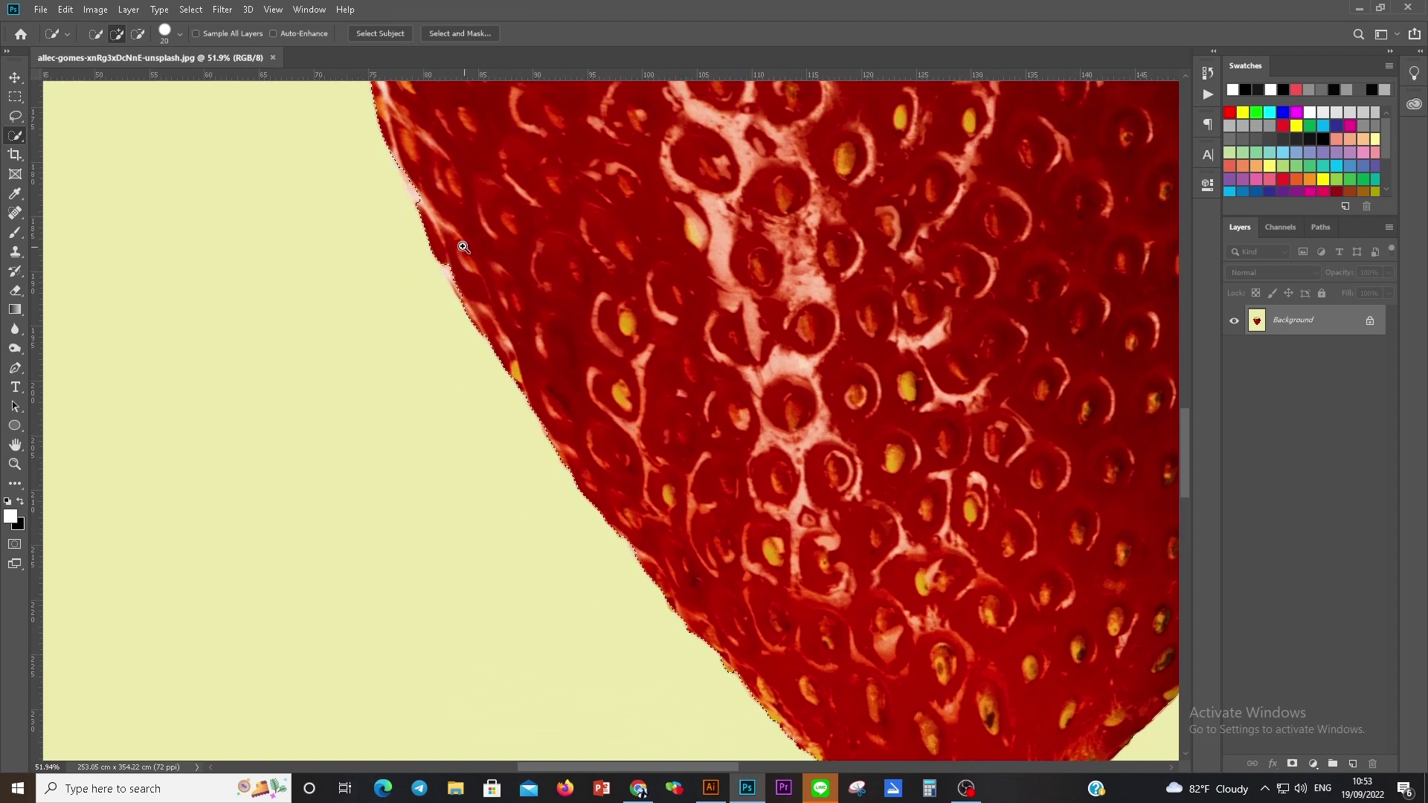
{"action": "scroll", "coordinate": [461, 297], "scroll_direction": "up", "scroll_amount": 3}
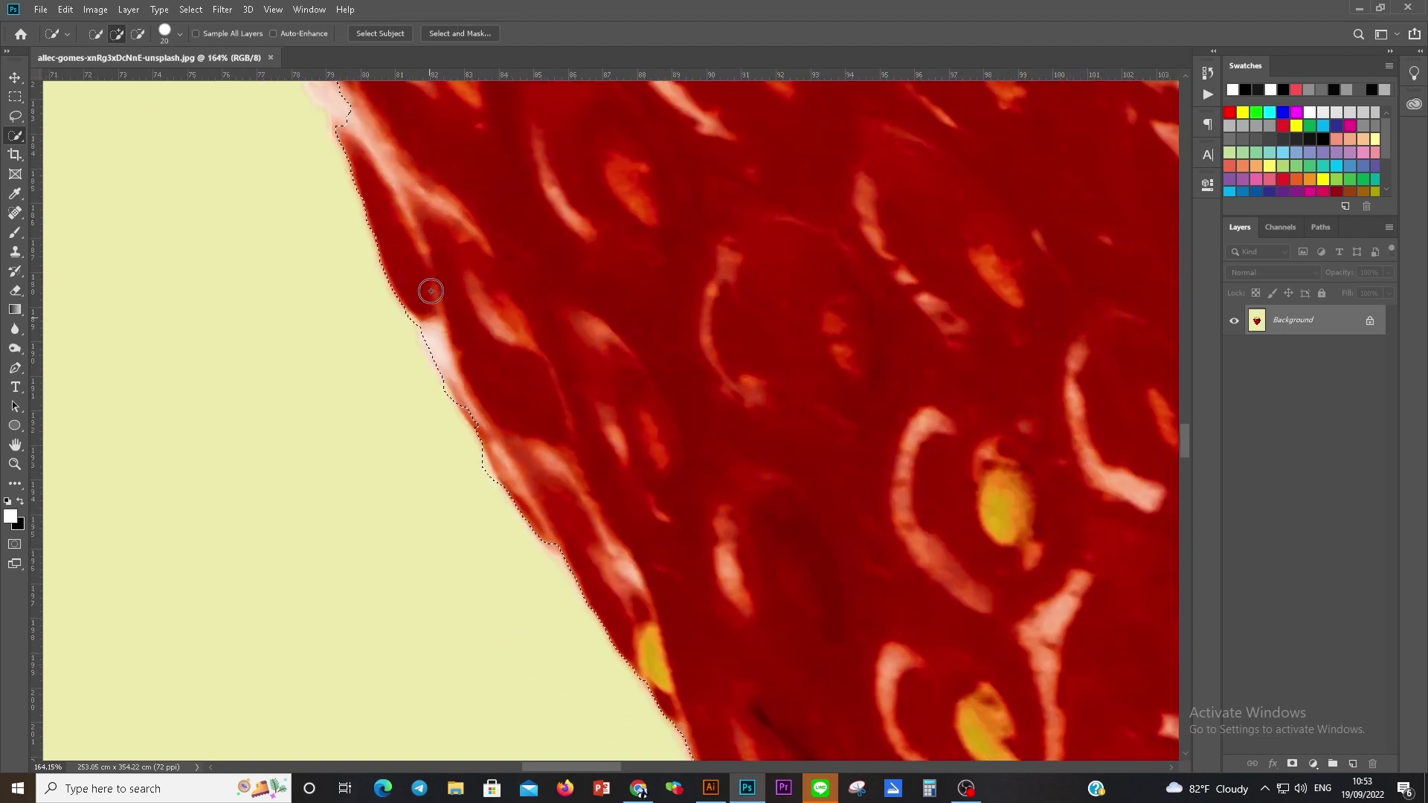
{"action": "left_click_drag", "start_coordinate": [448, 357], "coordinate": [628, 561]}
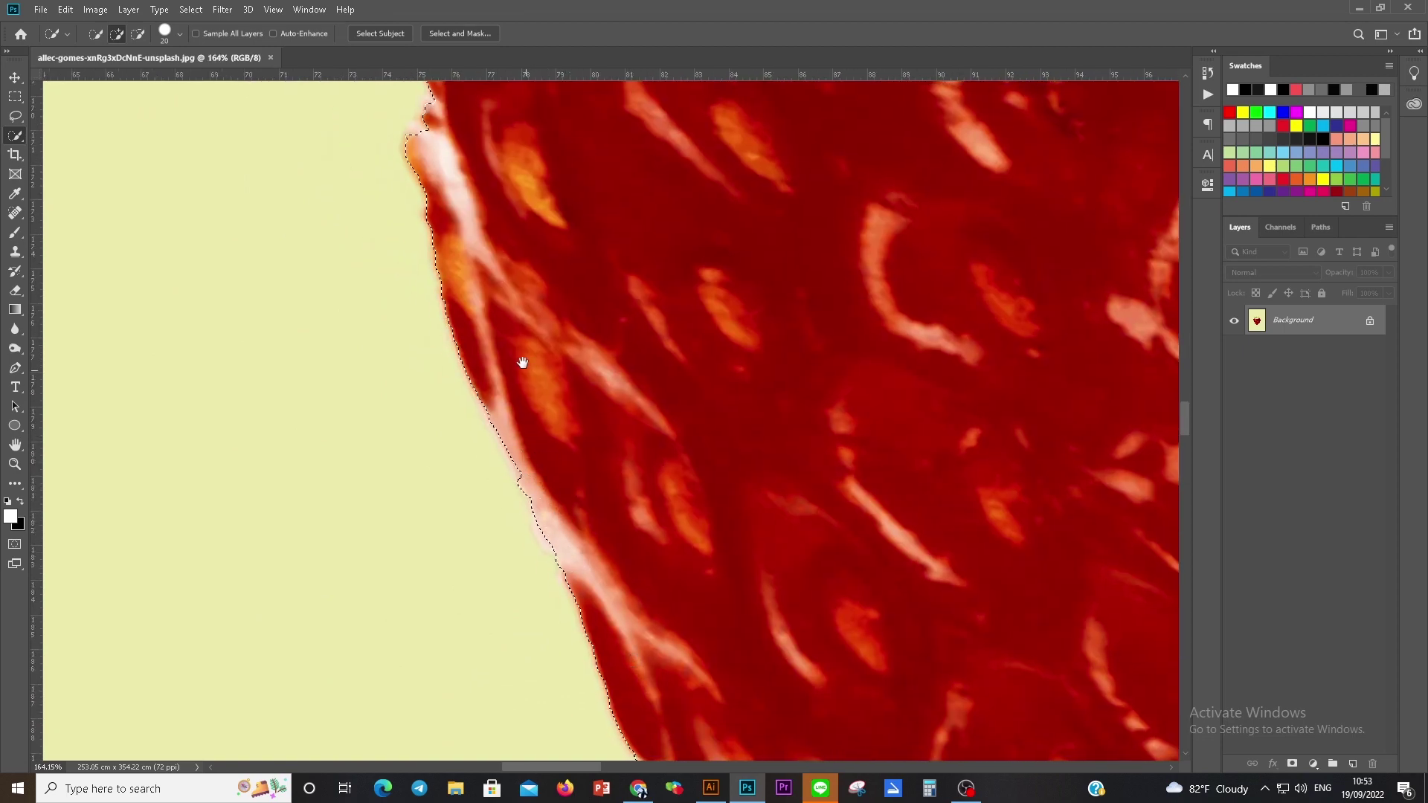
{"action": "scroll", "coordinate": [450, 469], "scroll_direction": "down", "scroll_amount": 1}
{"action": "scroll", "coordinate": [448, 471], "scroll_direction": "down", "scroll_amount": 1}
{"action": "scroll", "coordinate": [449, 469], "scroll_direction": "down", "scroll_amount": 2}
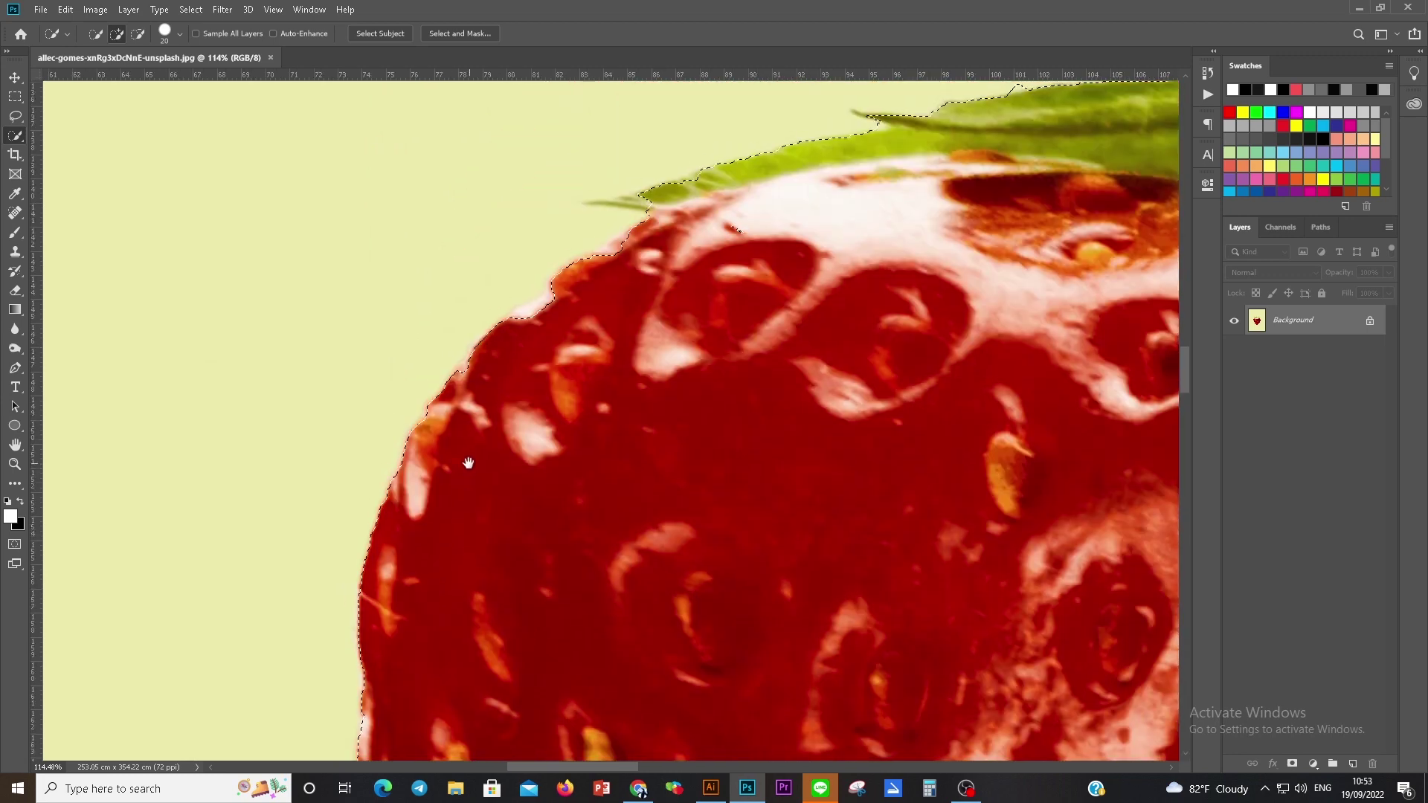
{"action": "scroll", "coordinate": [491, 424], "scroll_direction": "up", "scroll_amount": 5}
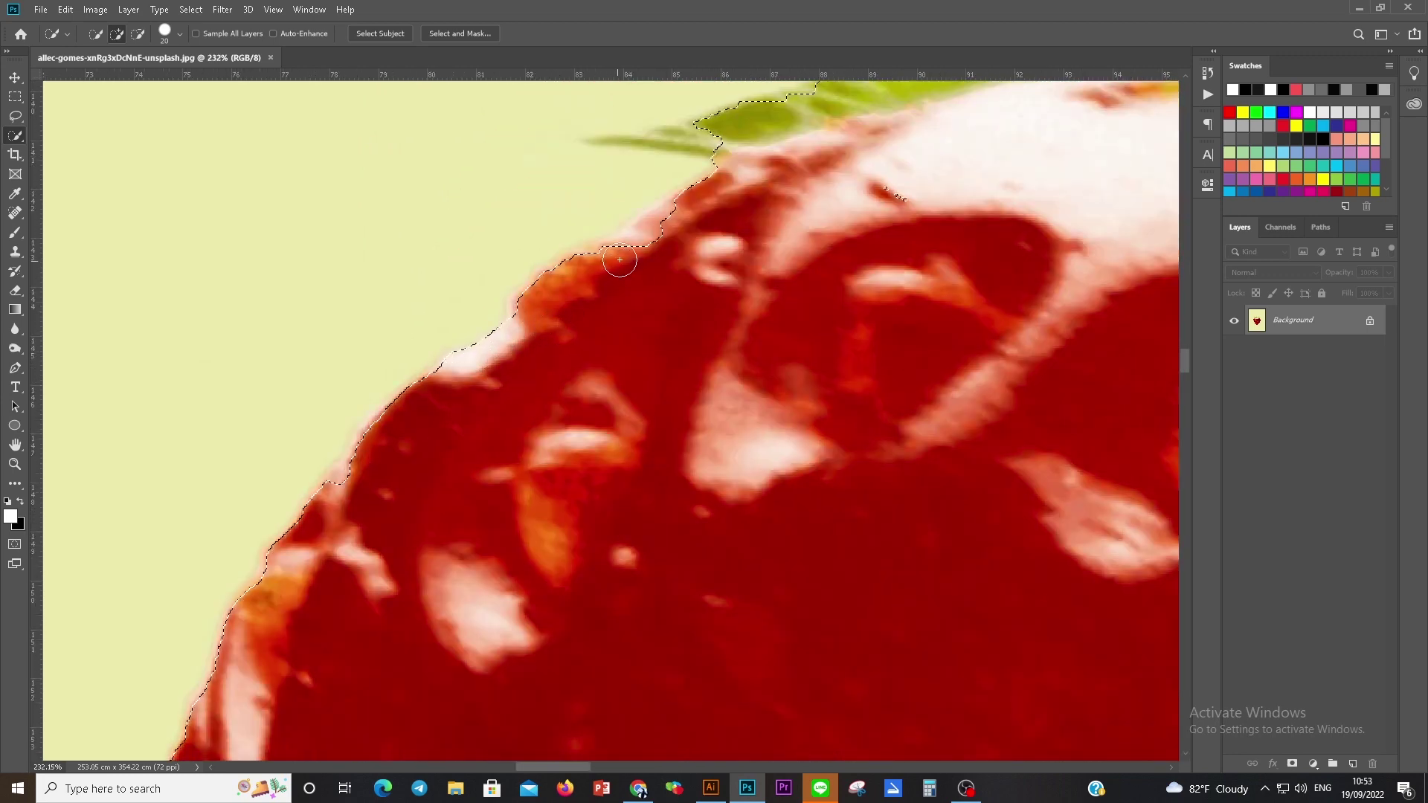
{"action": "left_click_drag", "start_coordinate": [653, 288], "coordinate": [563, 344]}
Step: With a smaller brush, remove the yellow background beside the leaf tips from the selection
{"action": "key", "text": "bracketleft"}
{"action": "key", "text": "bracketleft"}
{"action": "mouse_move", "coordinate": [356, 346]}
{"action": "left_mouse_down"}
{"action": "mouse_move", "coordinate": [254, 379]}
{"action": "mouse_move", "coordinate": [305, 380]}
{"action": "left_mouse_up"}
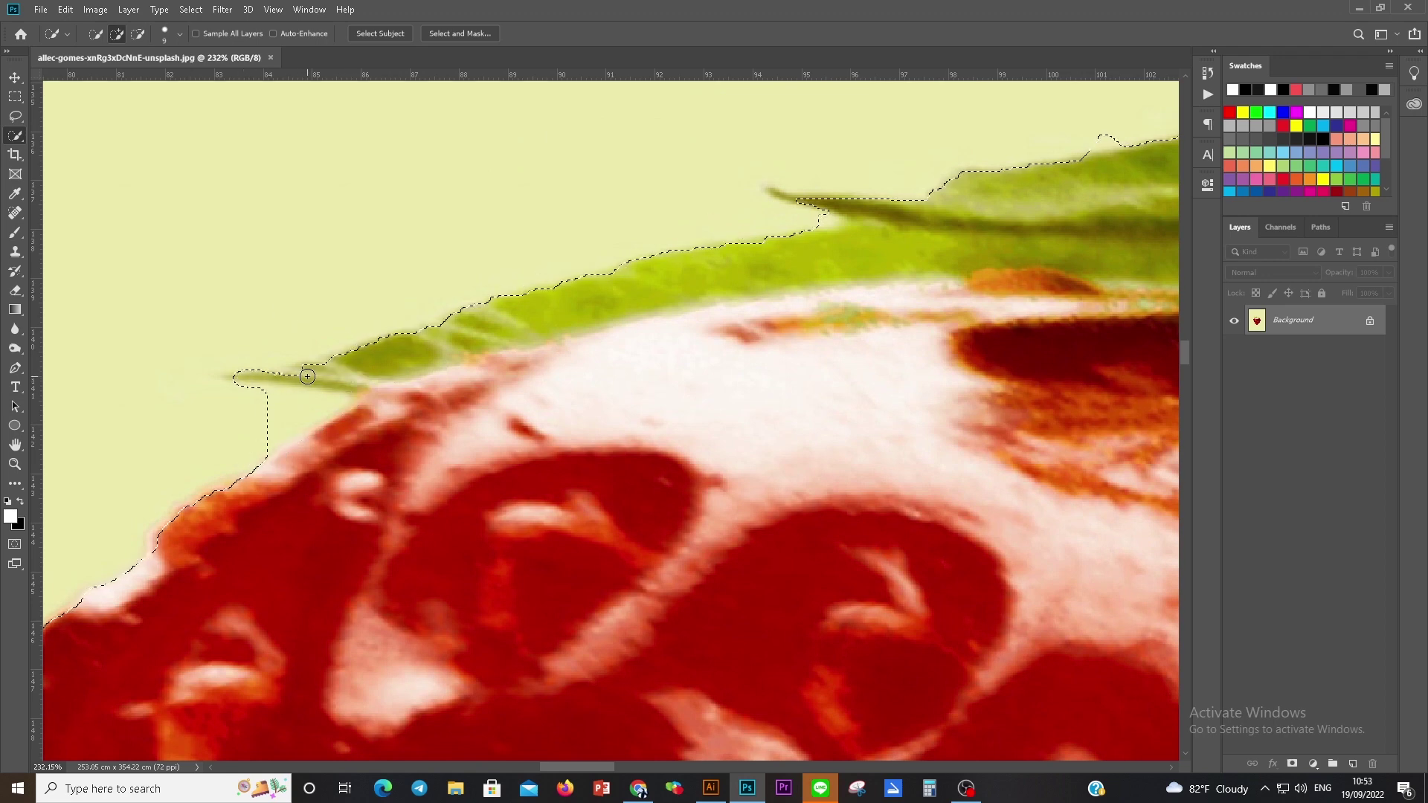
{"action": "left_click_drag", "start_coordinate": [810, 223], "coordinate": [565, 275]}
{"action": "mouse_move", "coordinate": [287, 425]}
{"action": "left_mouse_down"}
{"action": "mouse_move", "coordinate": [319, 399]}
{"action": "mouse_move", "coordinate": [254, 417]}
{"action": "left_mouse_up"}
{"action": "left_click_drag", "start_coordinate": [1085, 145], "coordinate": [575, 327]}
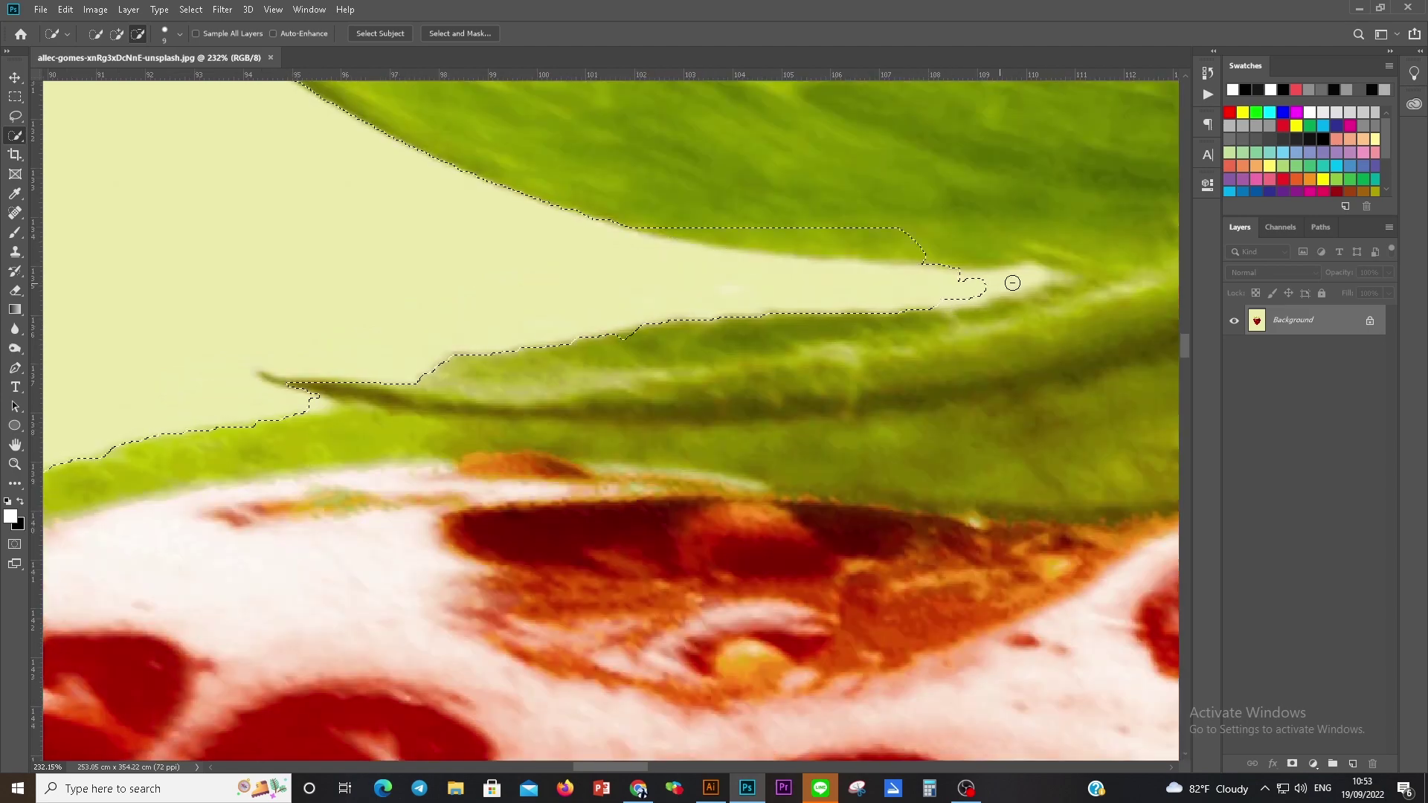
{"action": "mouse_move", "coordinate": [517, 440]}
{"action": "left_mouse_down"}
{"action": "mouse_move", "coordinate": [433, 403]}
{"action": "mouse_move", "coordinate": [350, 401]}
{"action": "left_mouse_up"}
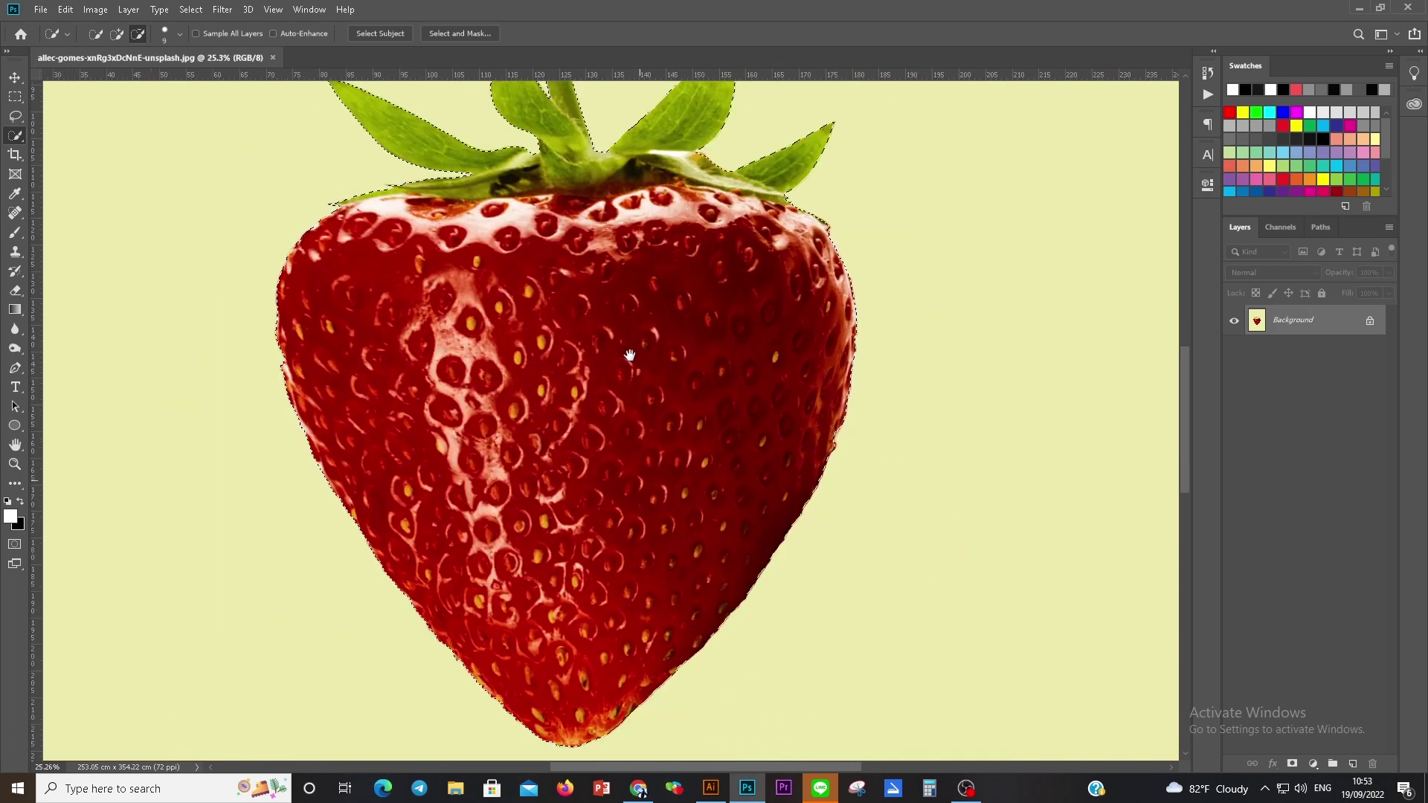
{"action": "key", "text": "ctrl+alt+r"}
Step: Set Select and Mask overlay opacity to 75%, Radius 2 px, Smooth 35, Feather 1.5 px, Contrast 18%
{"action": "left_click_drag", "start_coordinate": [1309, 178], "coordinate": [1360, 180]}
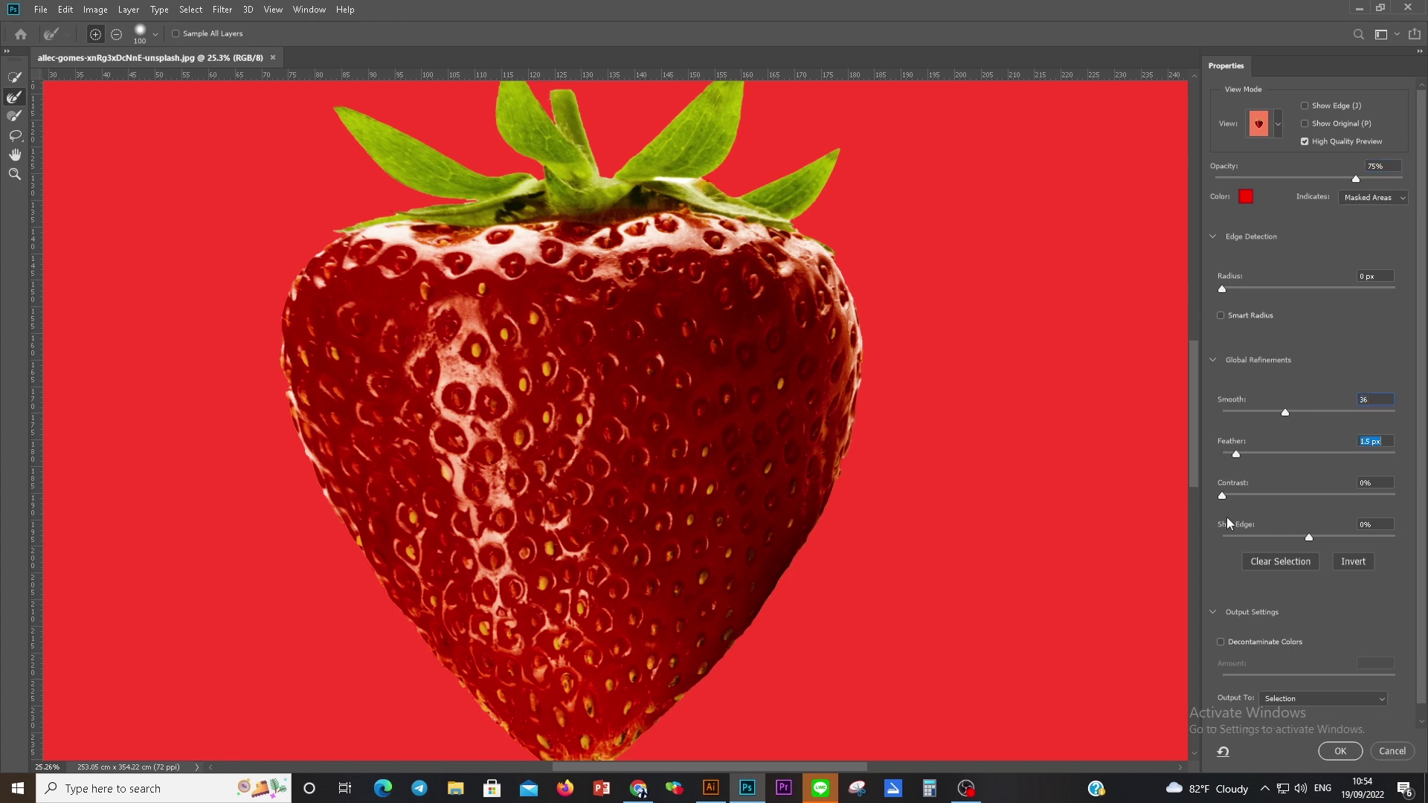
{"action": "left_click_drag", "start_coordinate": [1221, 496], "coordinate": [1253, 495]}
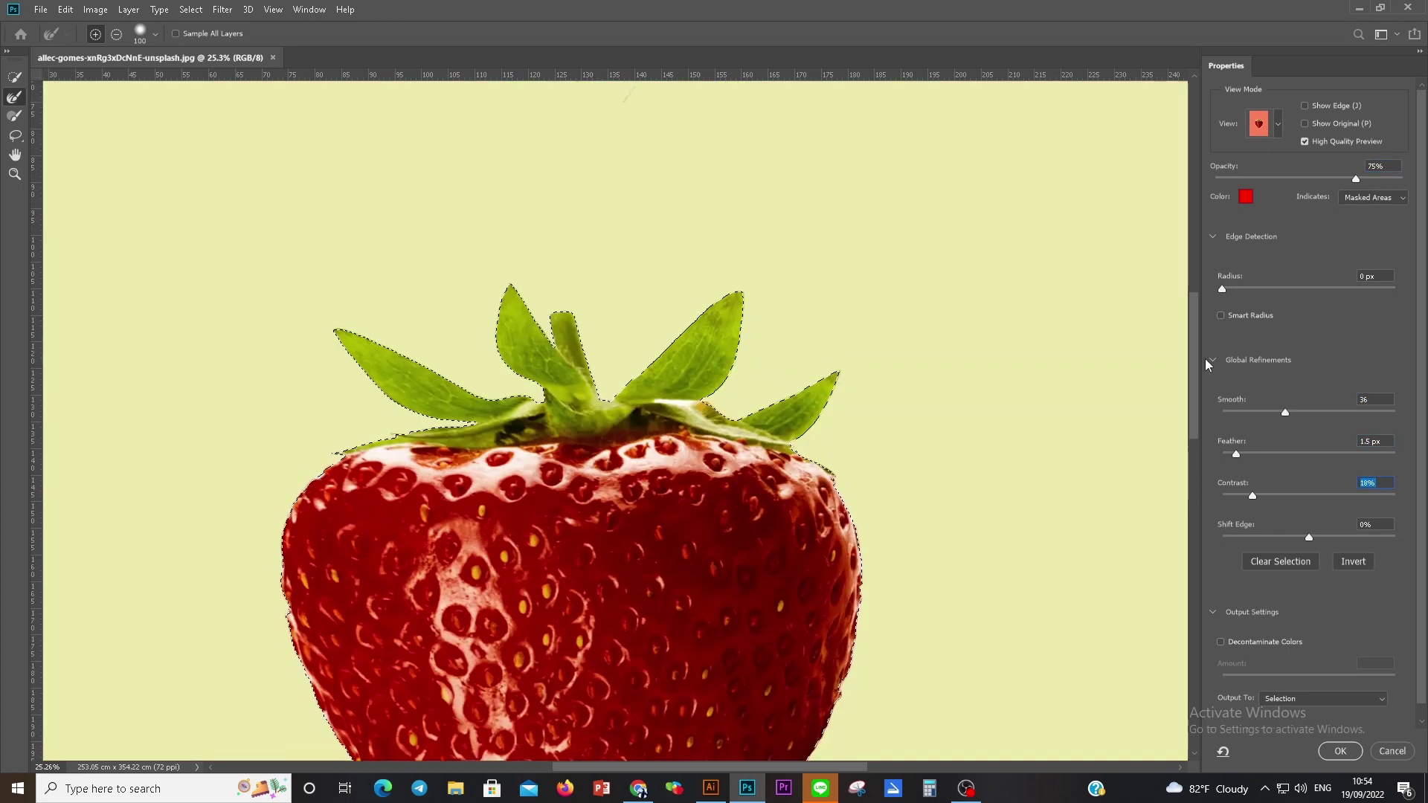
{"action": "left_click_drag", "start_coordinate": [1194, 363], "coordinate": [1198, 403]}
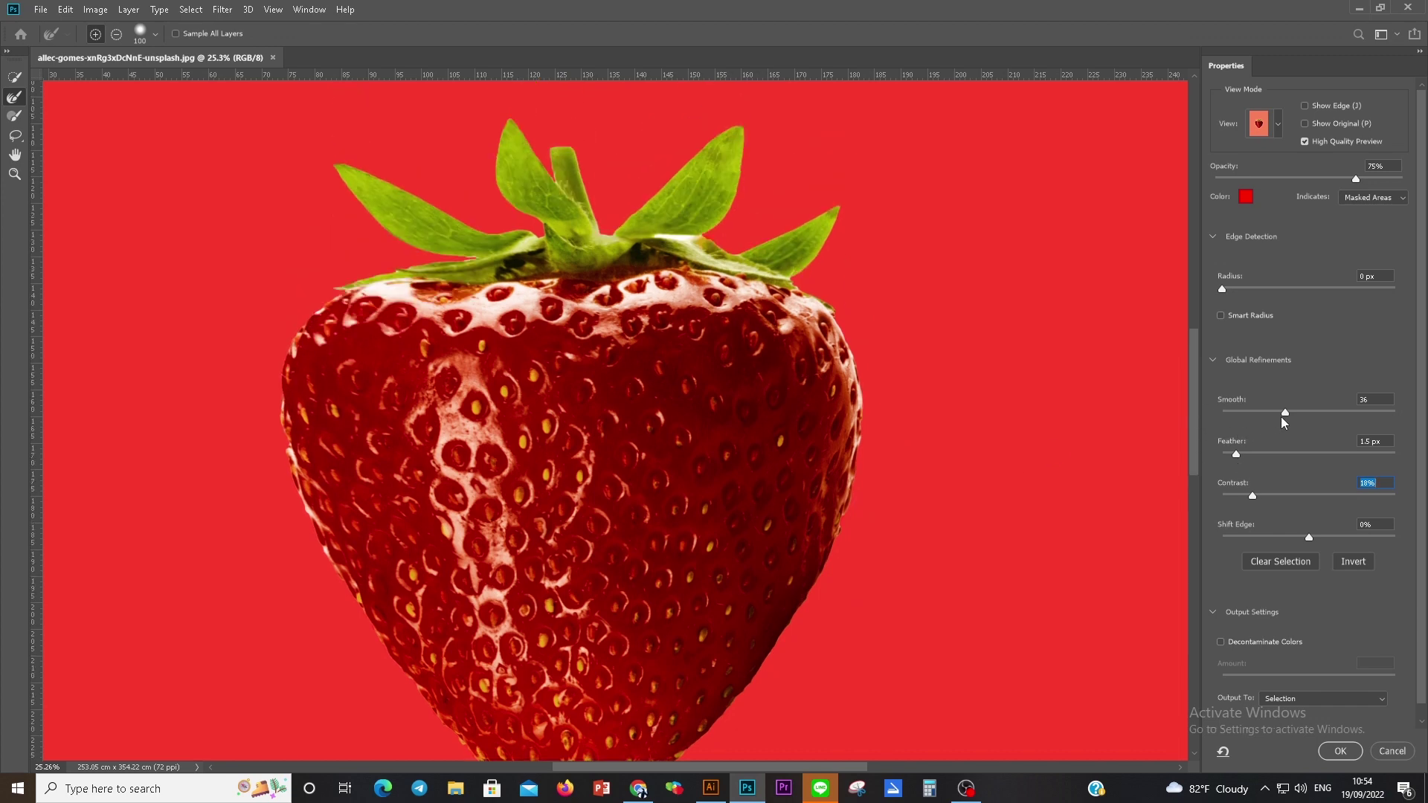
{"action": "left_click_drag", "start_coordinate": [1221, 290], "coordinate": [1237, 287]}
{"action": "scroll", "coordinate": [1422, 443], "scroll_direction": "down", "scroll_amount": 1}
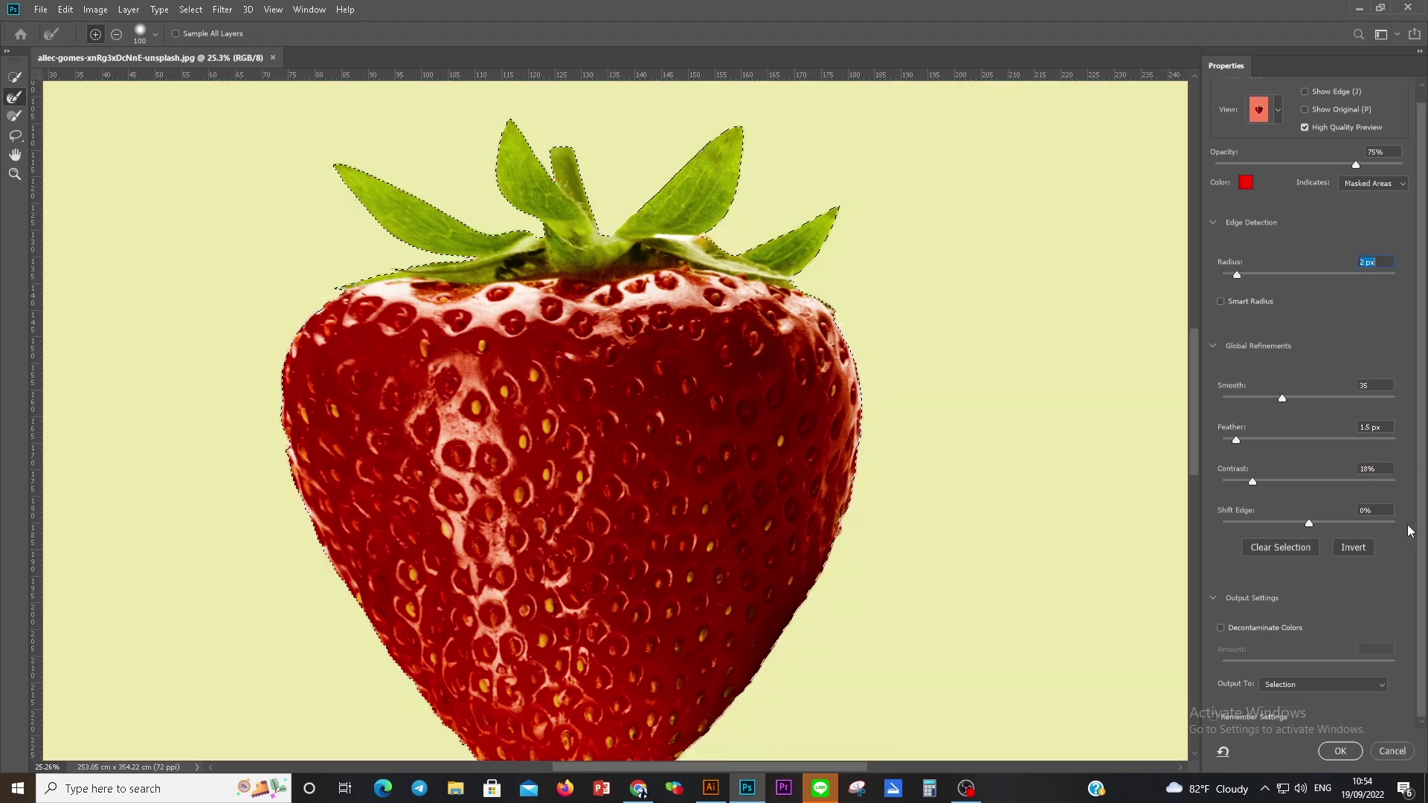
{"action": "left_click_drag", "start_coordinate": [1194, 374], "coordinate": [1194, 382]}
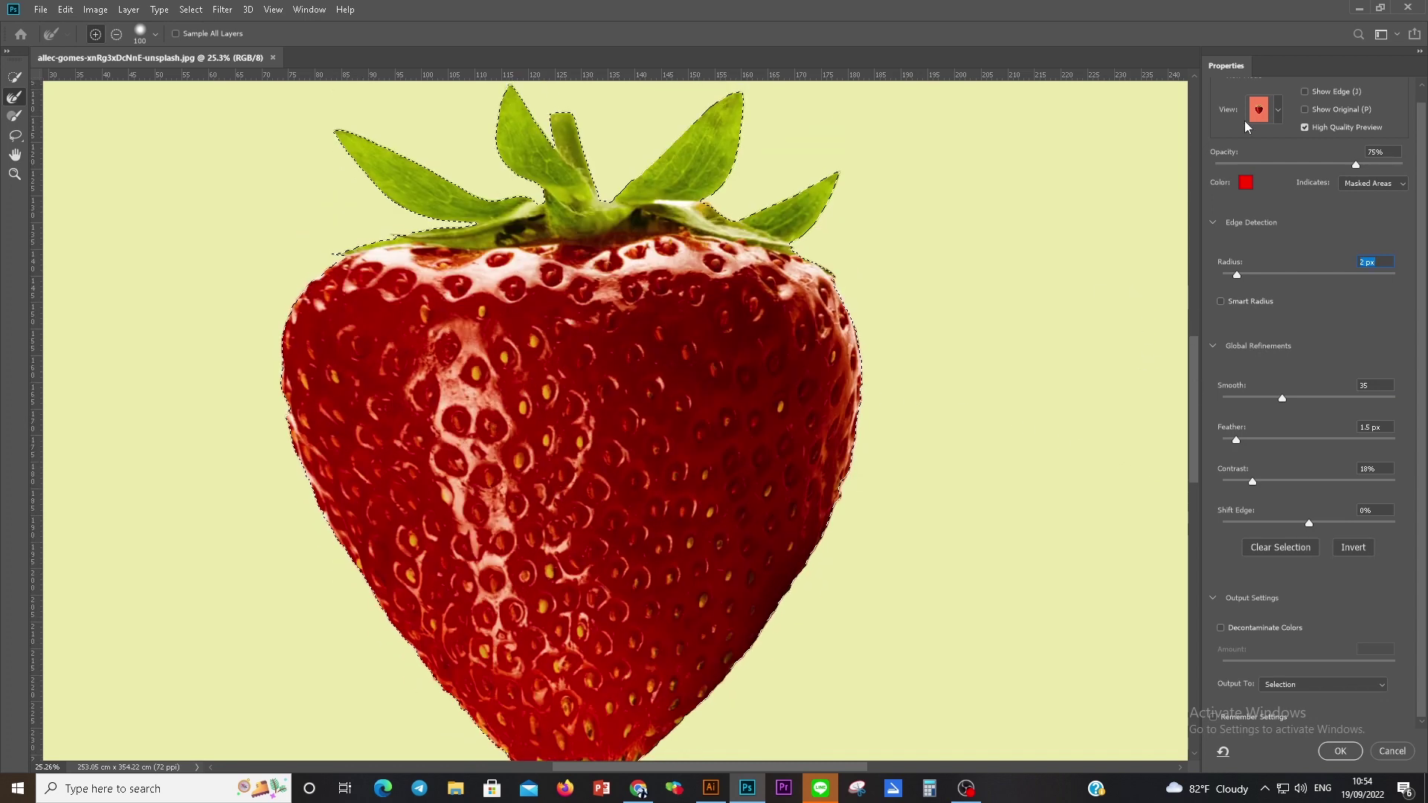
Step: Preview the cutout on white and transparency, then output the result to a new layer
{"action": "left_click", "coordinate": [1276, 110]}
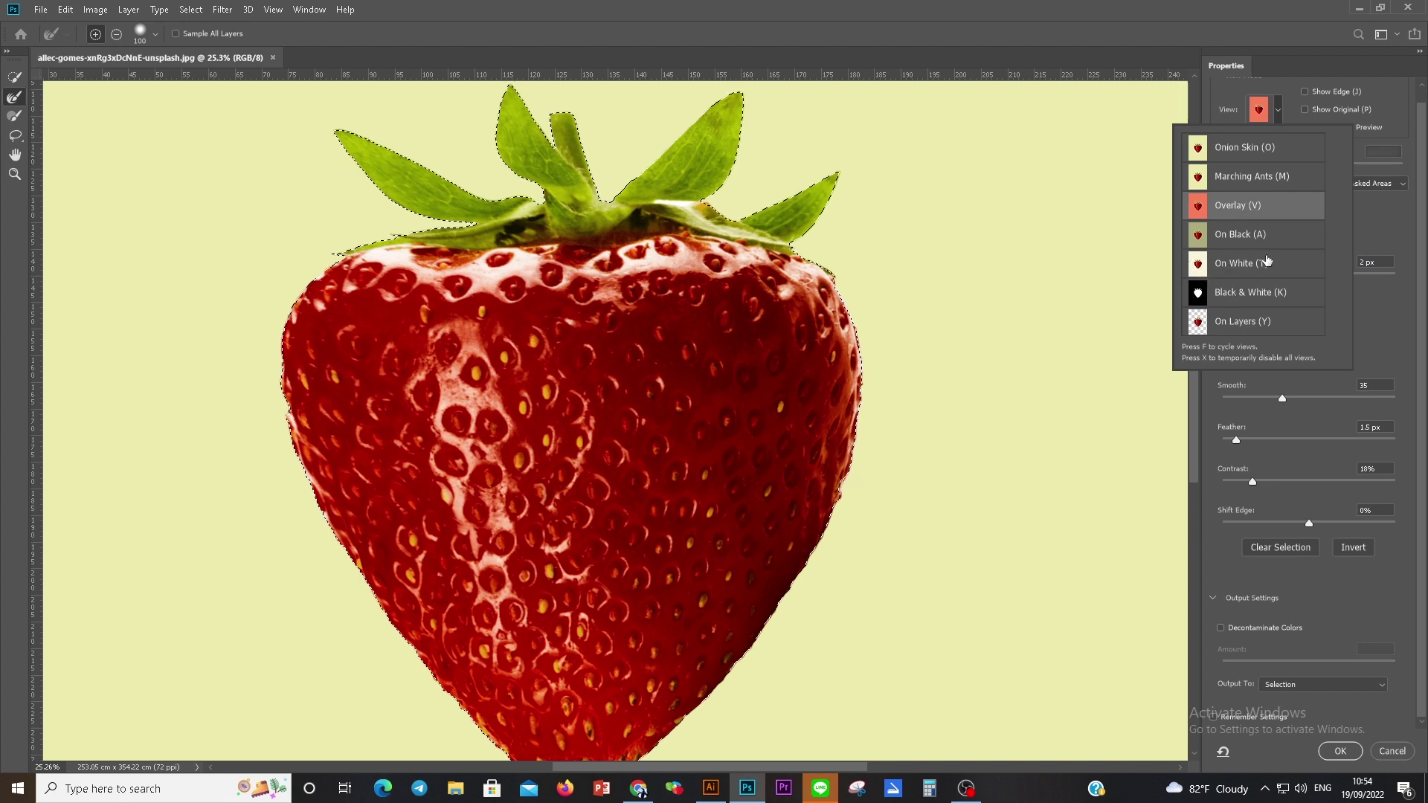
{"action": "key", "text": "t"}
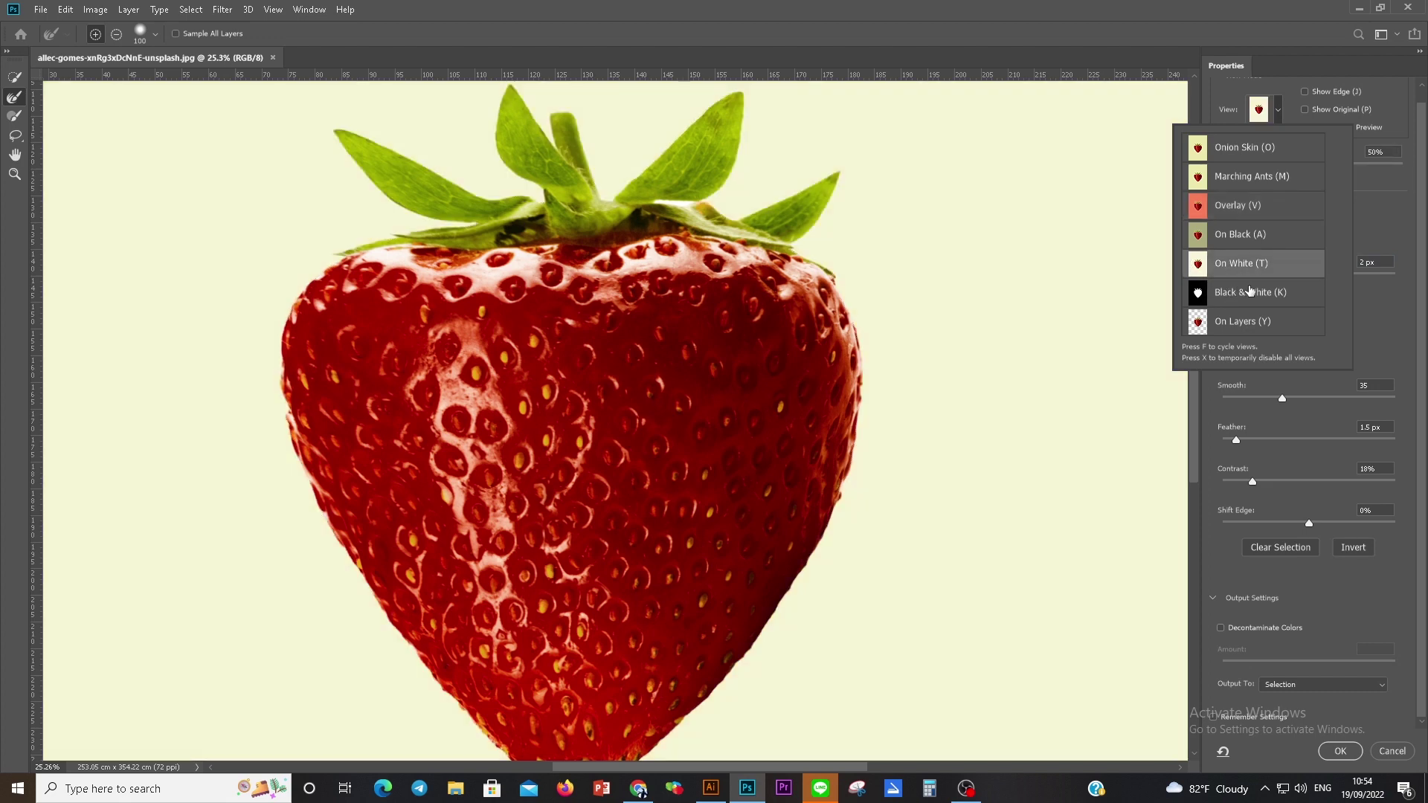
{"action": "key", "text": "y"}
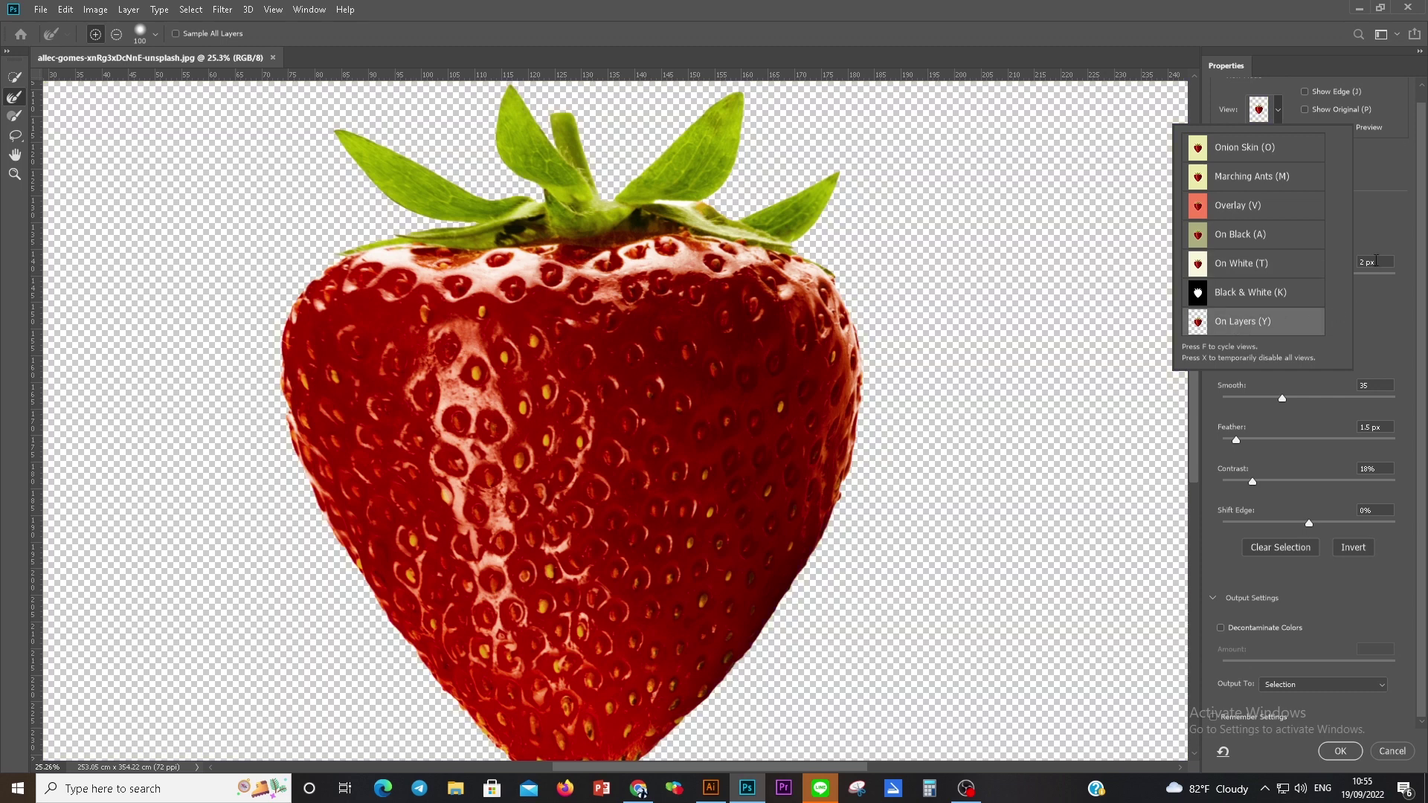
{"action": "left_click", "coordinate": [1405, 226]}
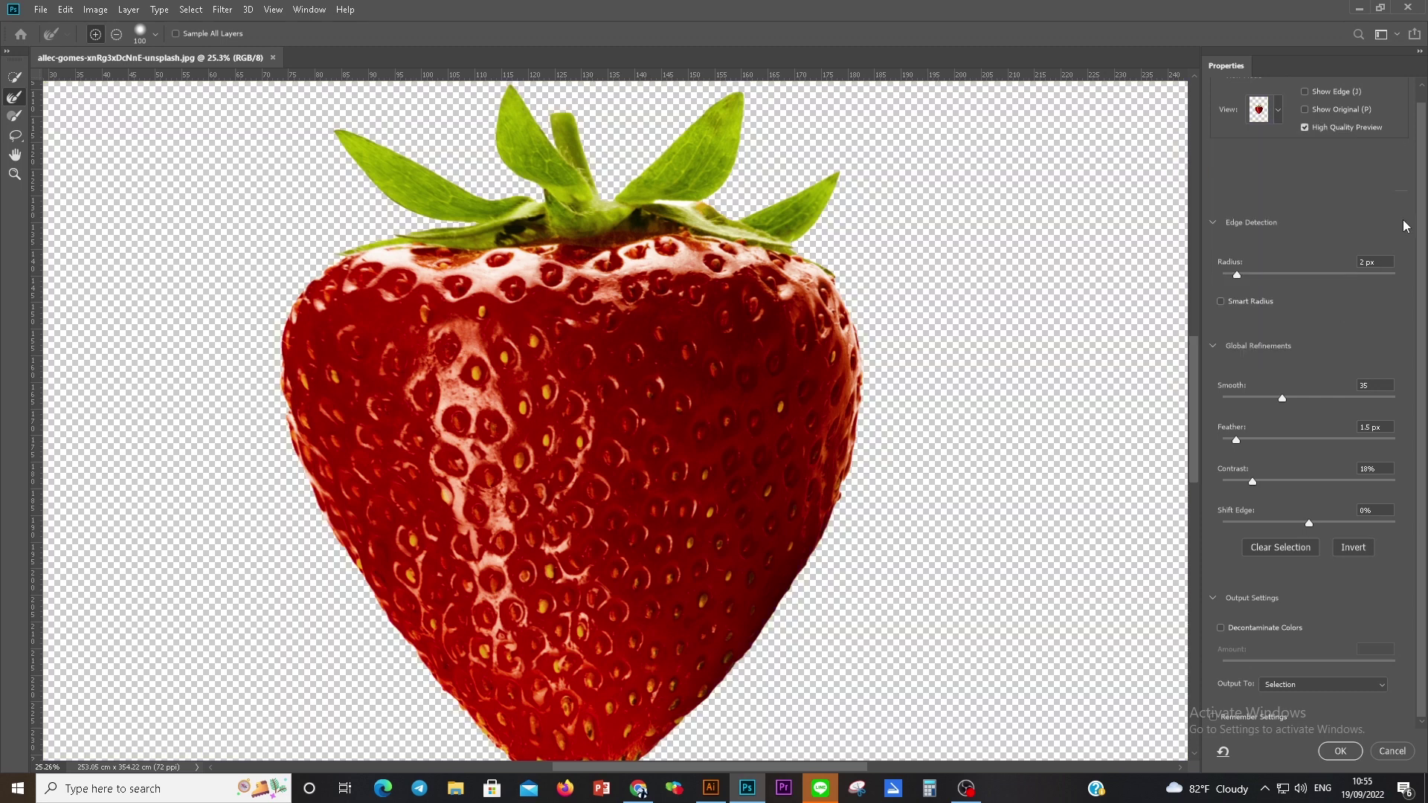
{"action": "left_click", "coordinate": [1369, 685]}
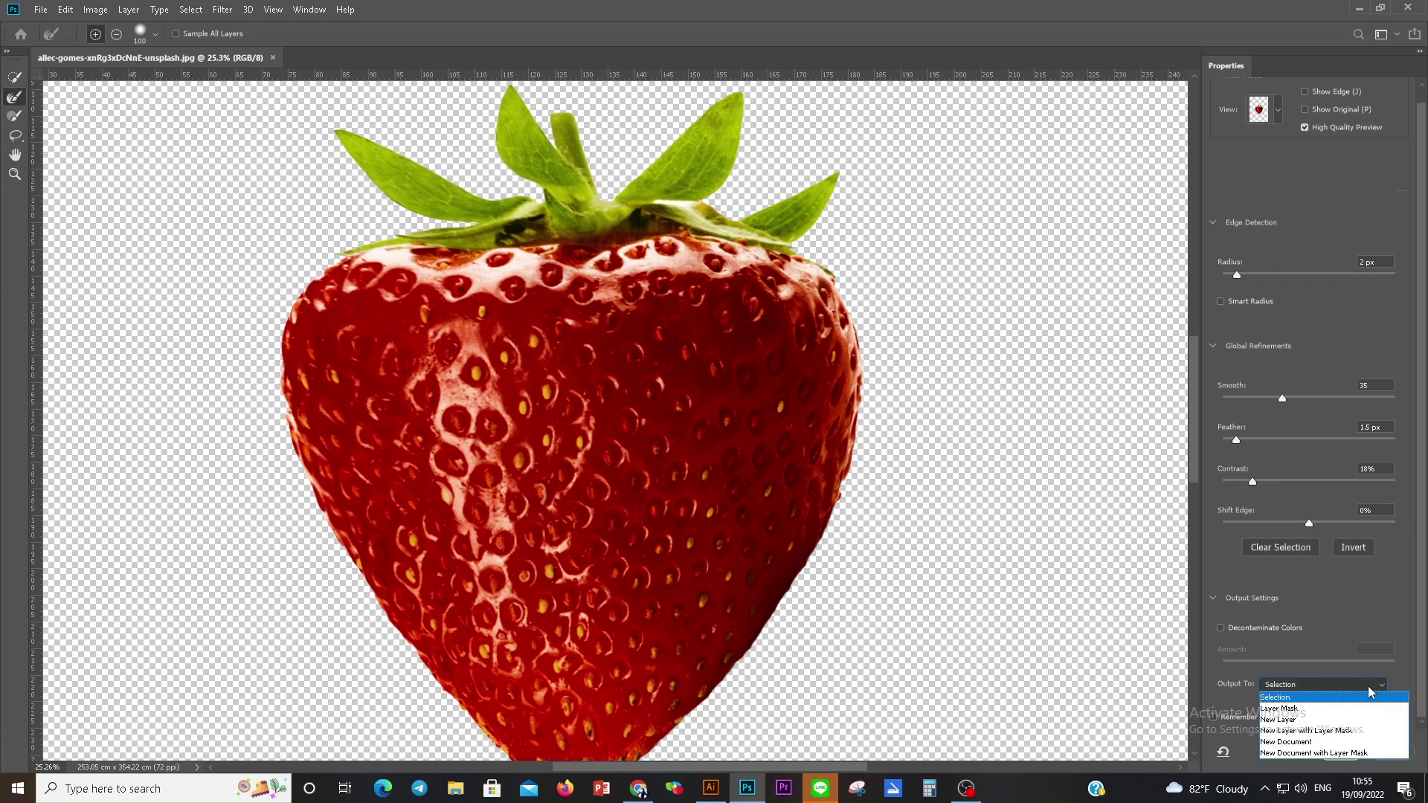
{"action": "left_click", "coordinate": [1298, 720]}
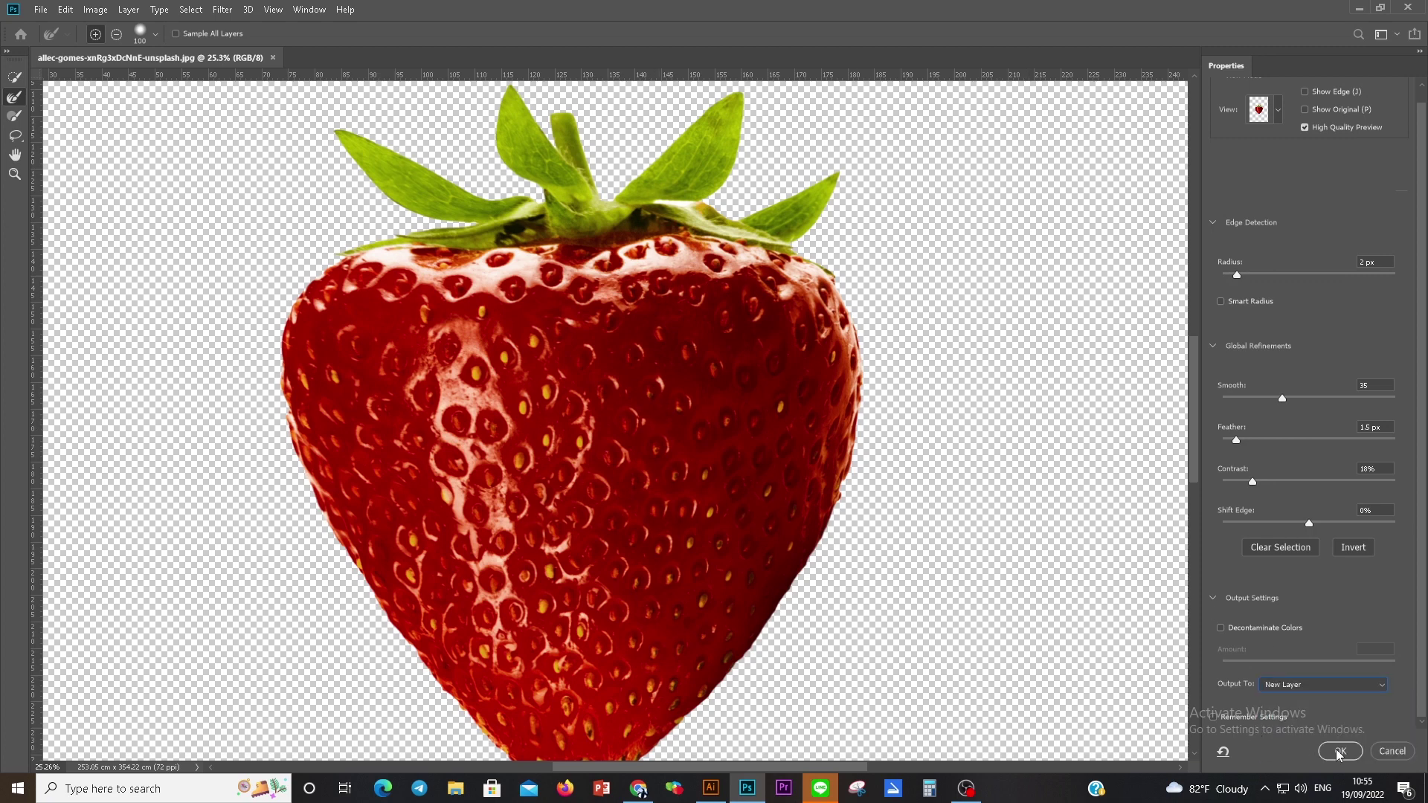
{"action": "left_click", "coordinate": [1339, 751]}
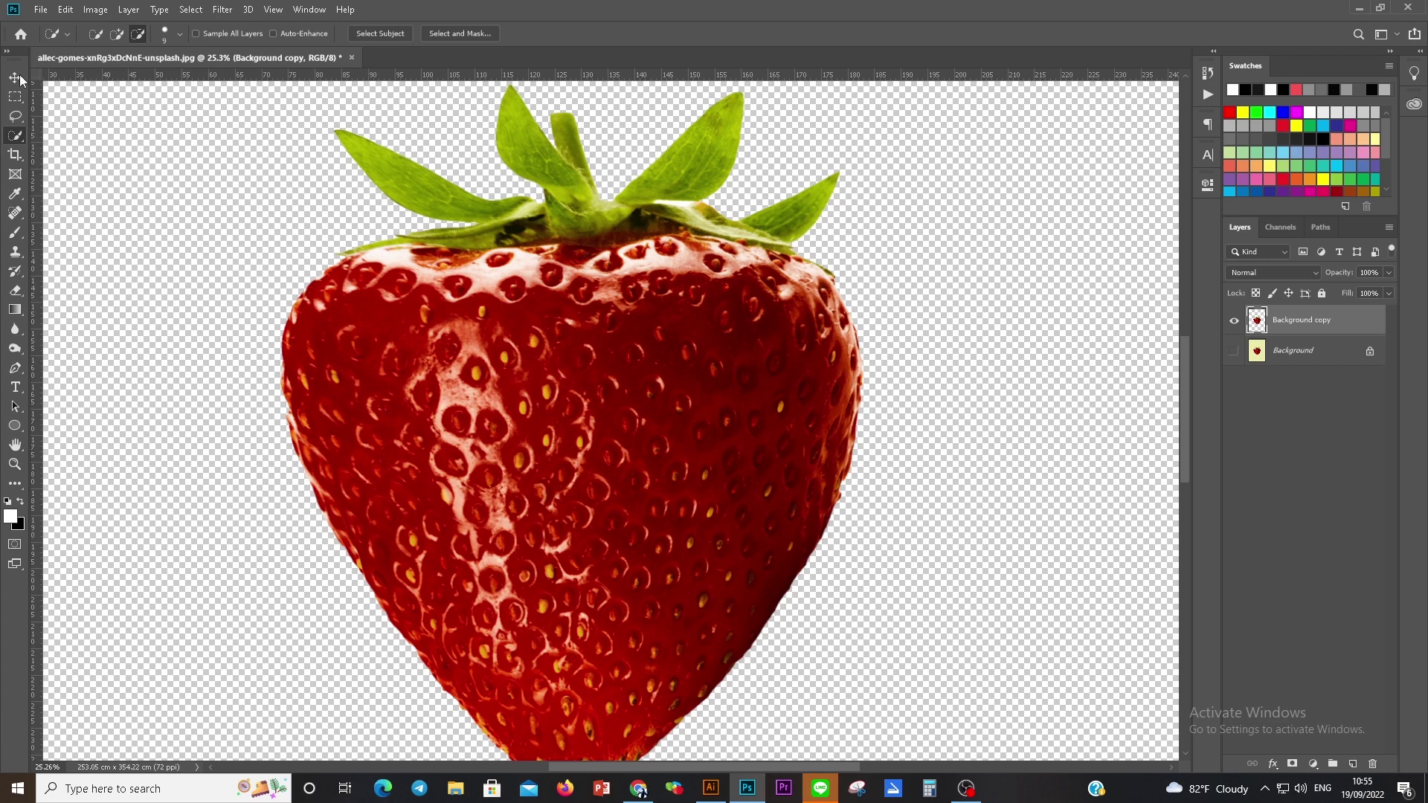
Step: Add a new empty layer directly above the original Background layer
{"action": "left_click", "coordinate": [22, 78]}
{"action": "scroll", "coordinate": [654, 361], "scroll_direction": "down", "scroll_amount": 1}
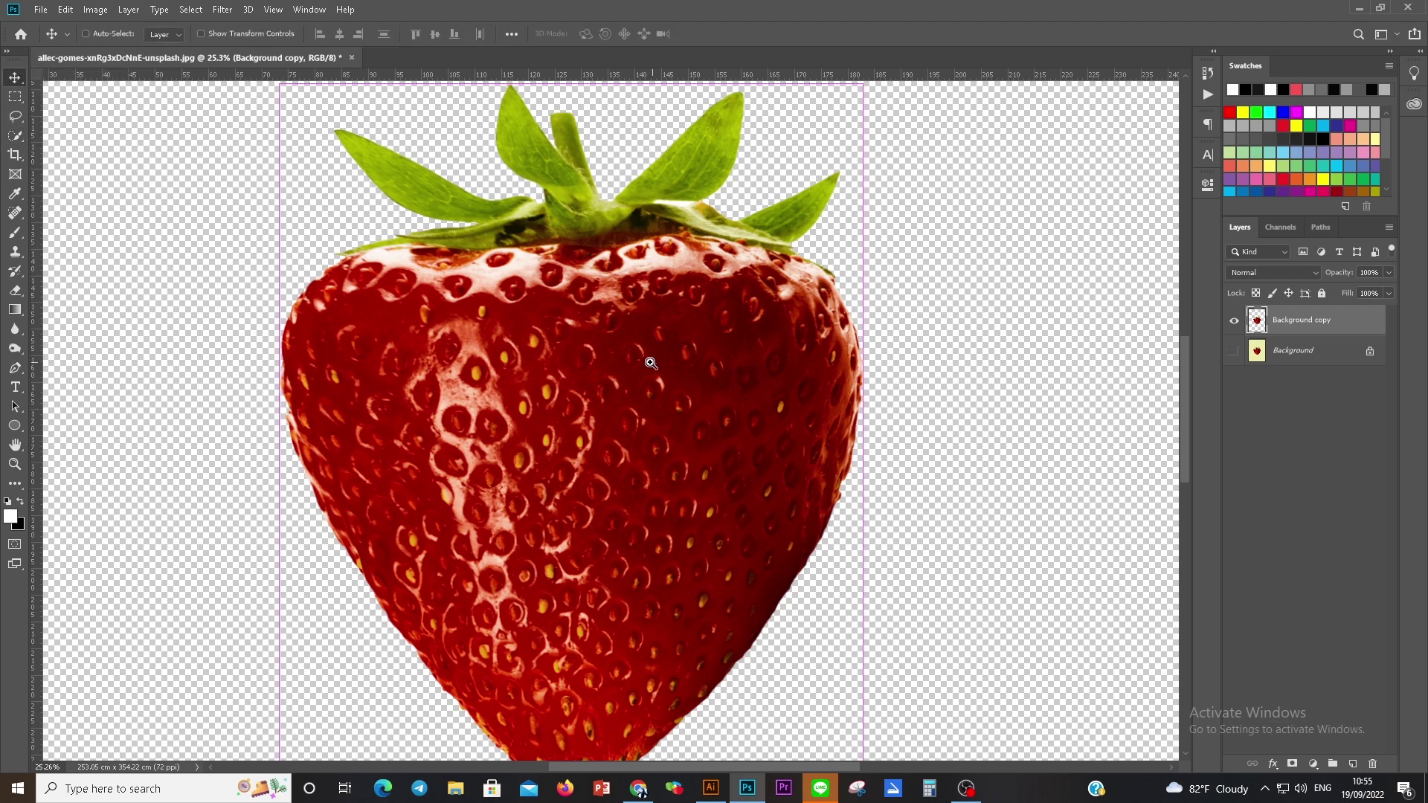
{"action": "scroll", "coordinate": [595, 320], "scroll_direction": "down", "scroll_amount": 2}
{"action": "scroll", "coordinate": [532, 277], "scroll_direction": "down", "scroll_amount": 2}
{"action": "scroll", "coordinate": [543, 284], "scroll_direction": "down", "scroll_amount": 1}
{"action": "scroll", "coordinate": [543, 283], "scroll_direction": "up", "scroll_amount": 1}
{"action": "scroll", "coordinate": [595, 334], "scroll_direction": "up", "scroll_amount": 2}
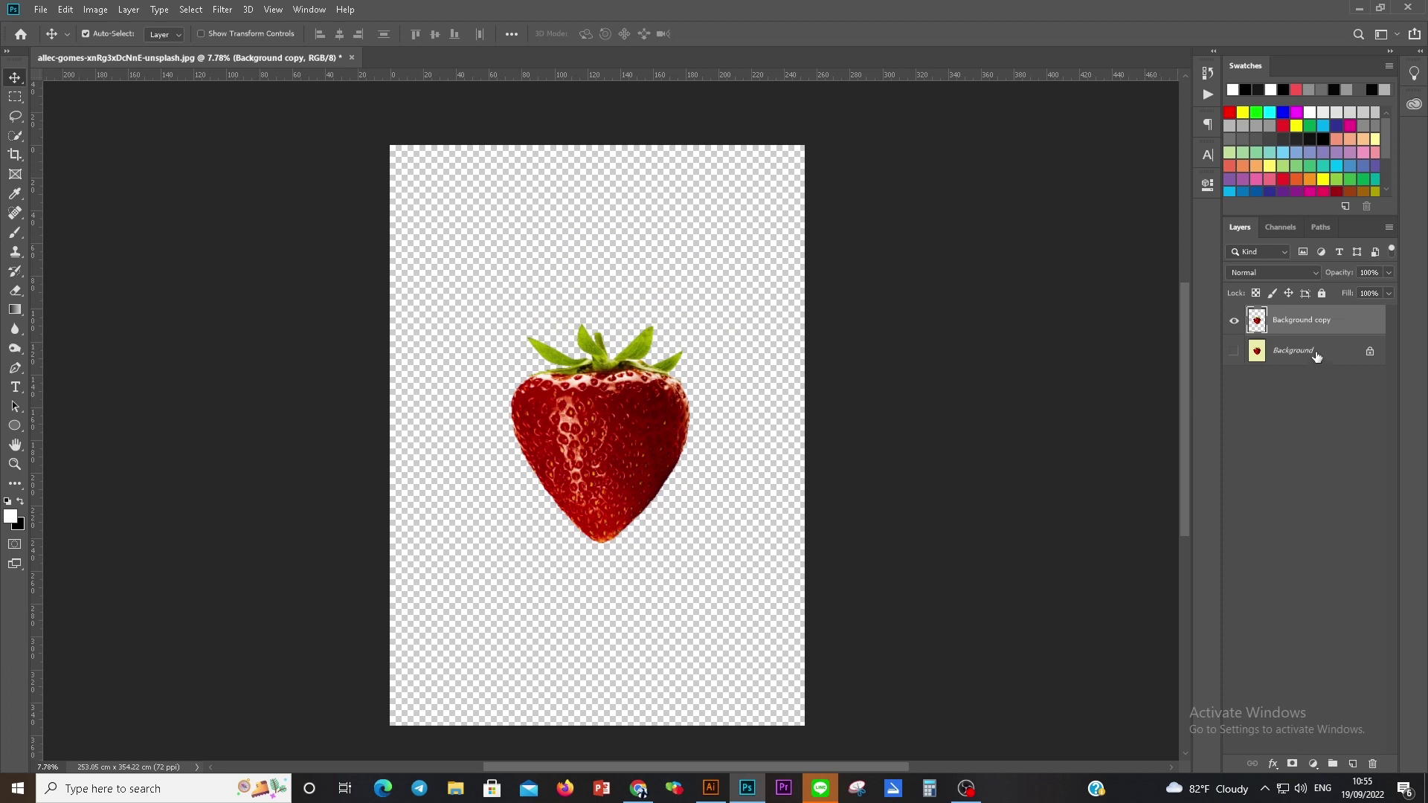
{"action": "left_click", "coordinate": [1317, 358]}
{"action": "left_click", "coordinate": [1354, 765]}
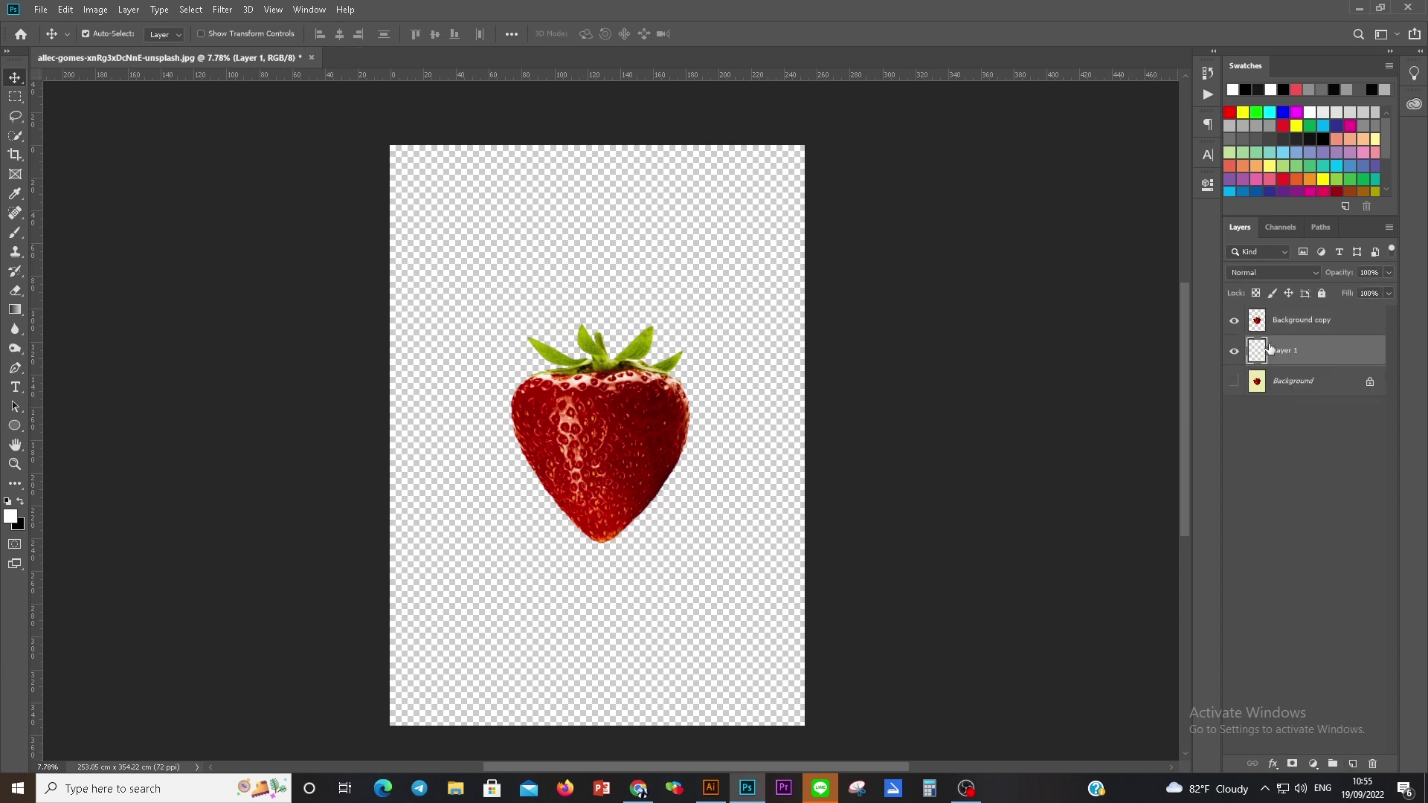
Step: Load the black-to-white gradient preset and change its black stop to red
{"action": "left_click", "coordinate": [16, 313]}
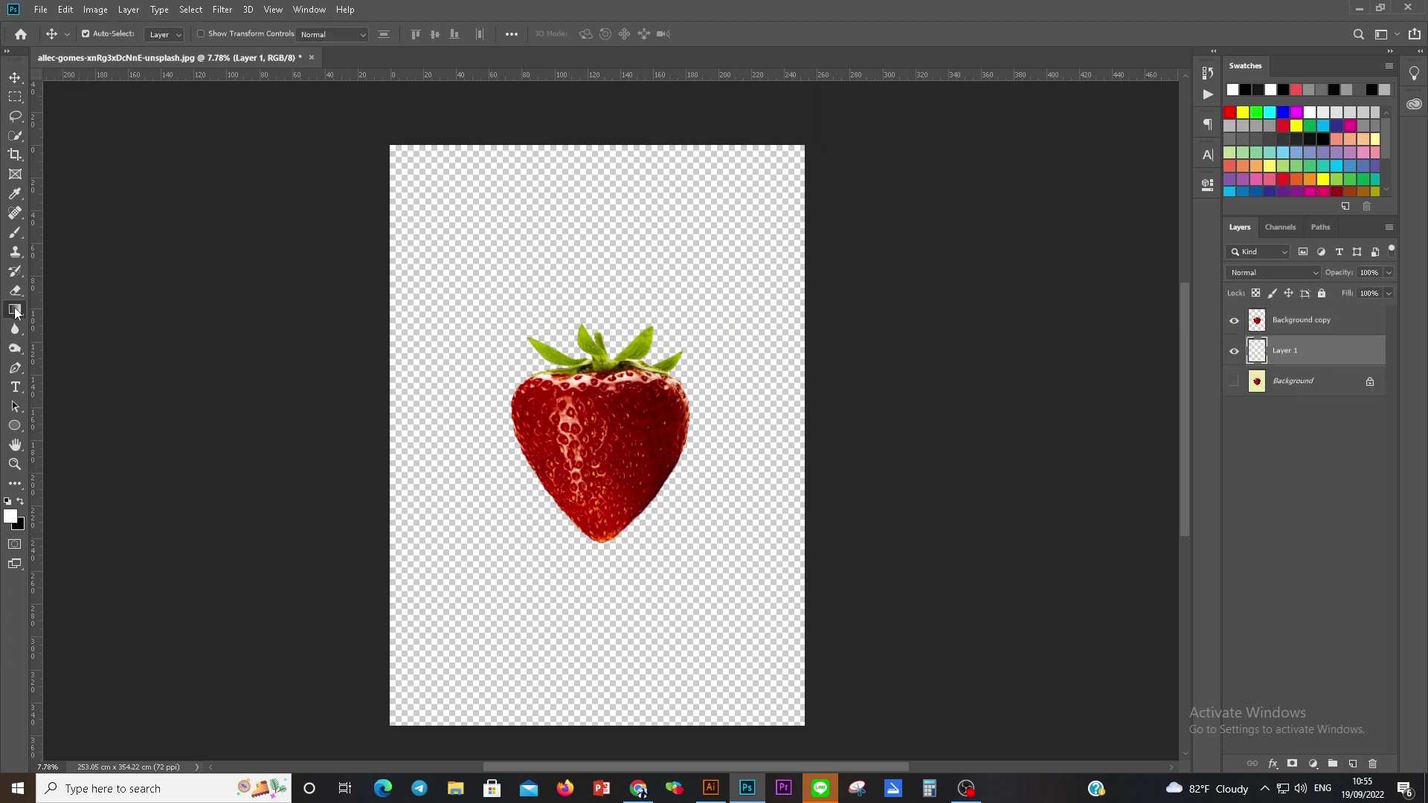
{"action": "left_click", "coordinate": [61, 306]}
{"action": "left_click", "coordinate": [100, 37]}
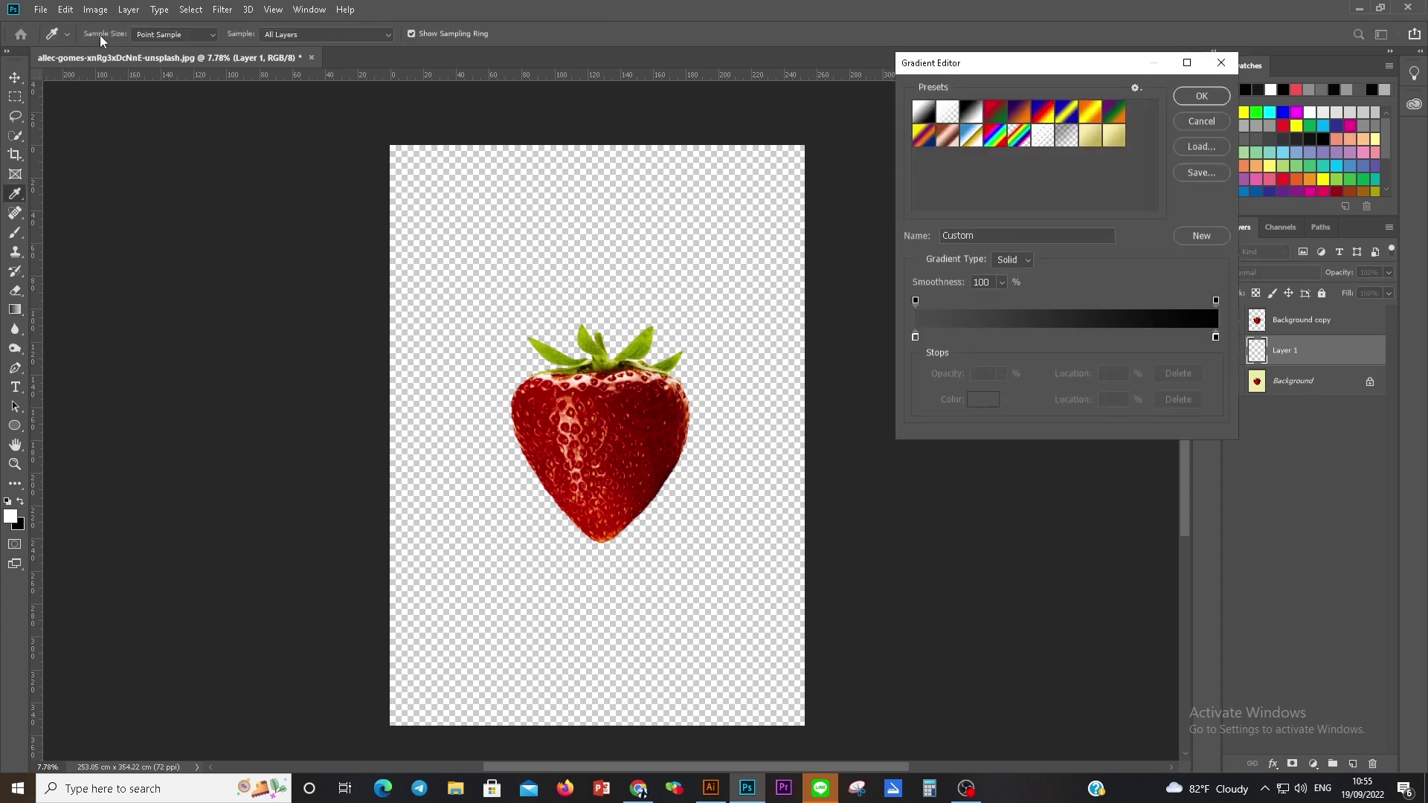
{"action": "left_click", "coordinate": [971, 113]}
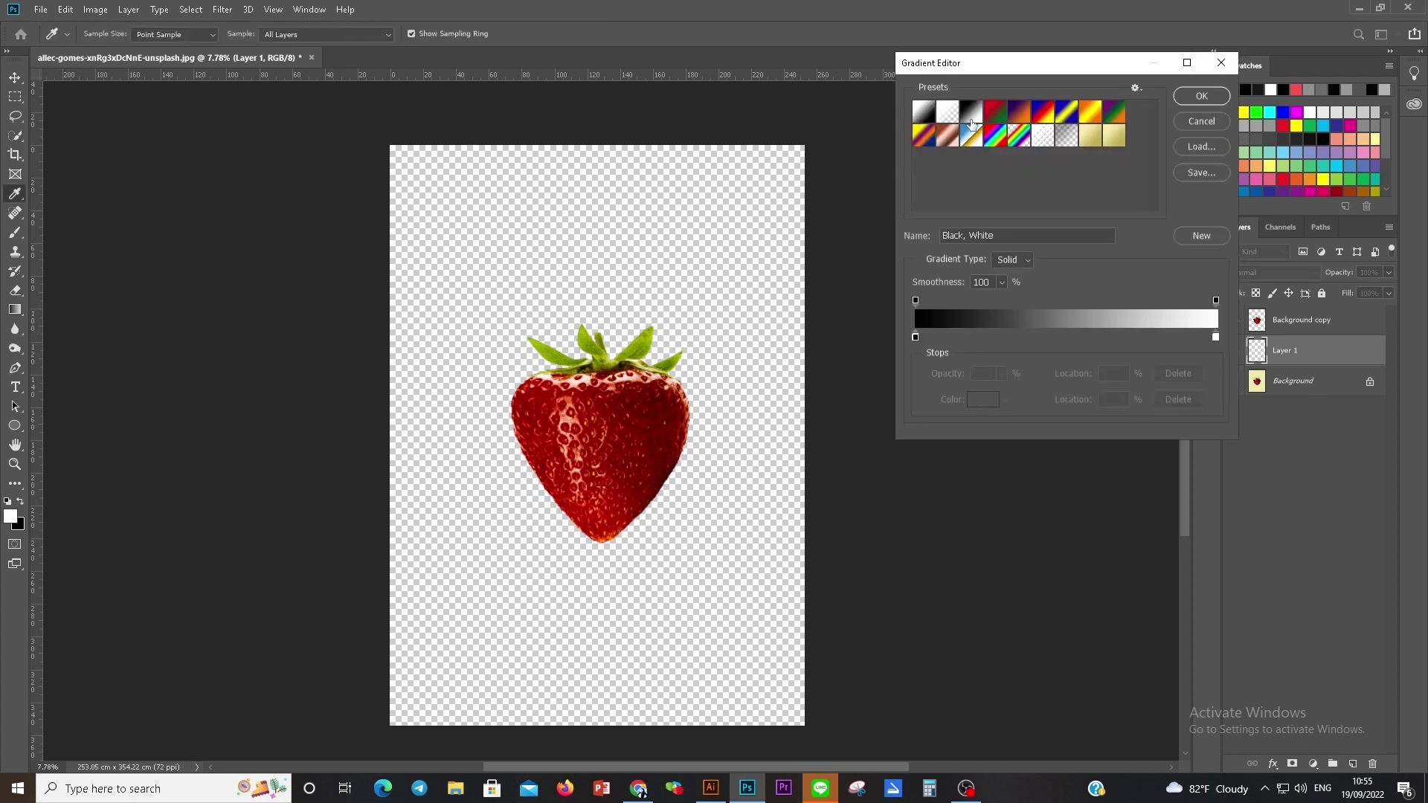
{"action": "left_click", "coordinate": [917, 337]}
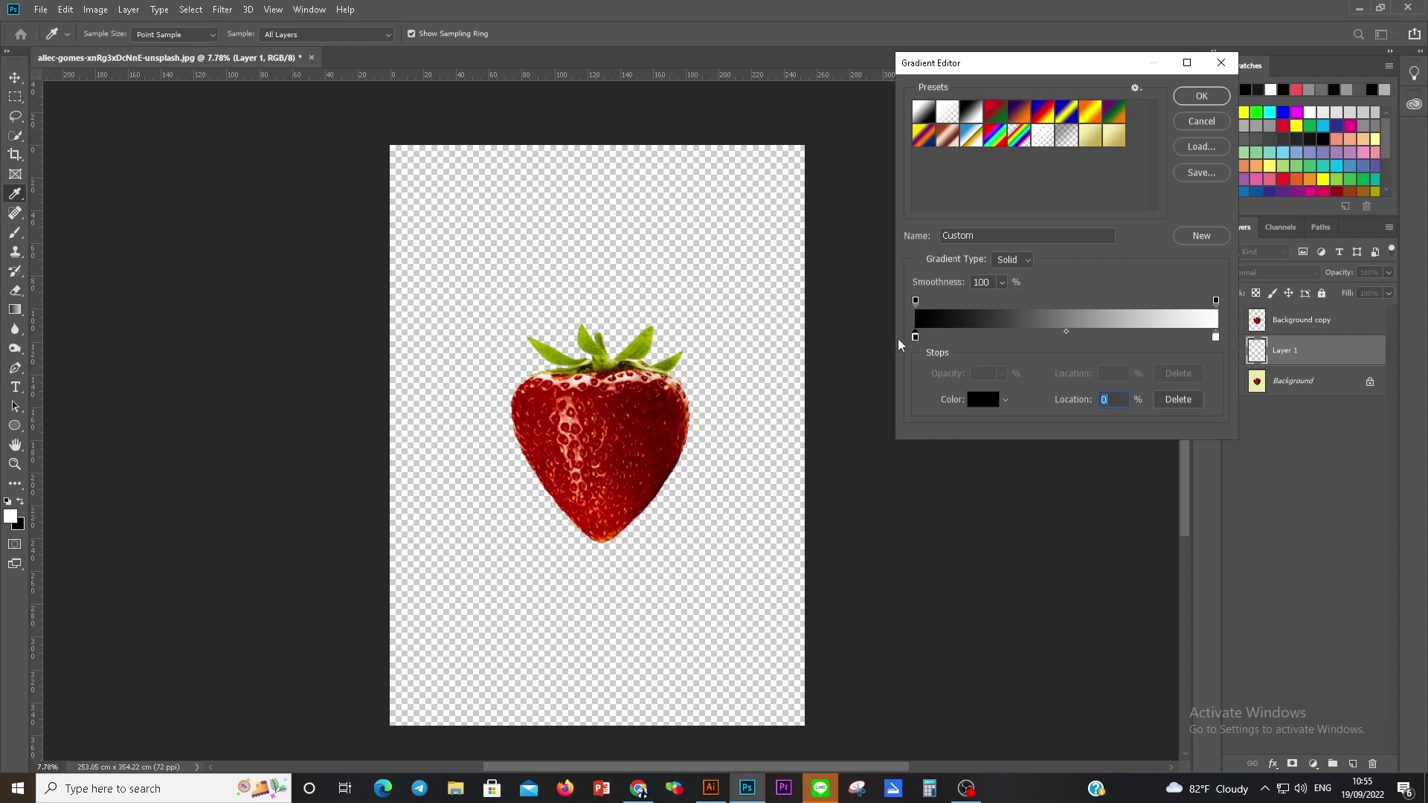
{"action": "left_click", "coordinate": [980, 399]}
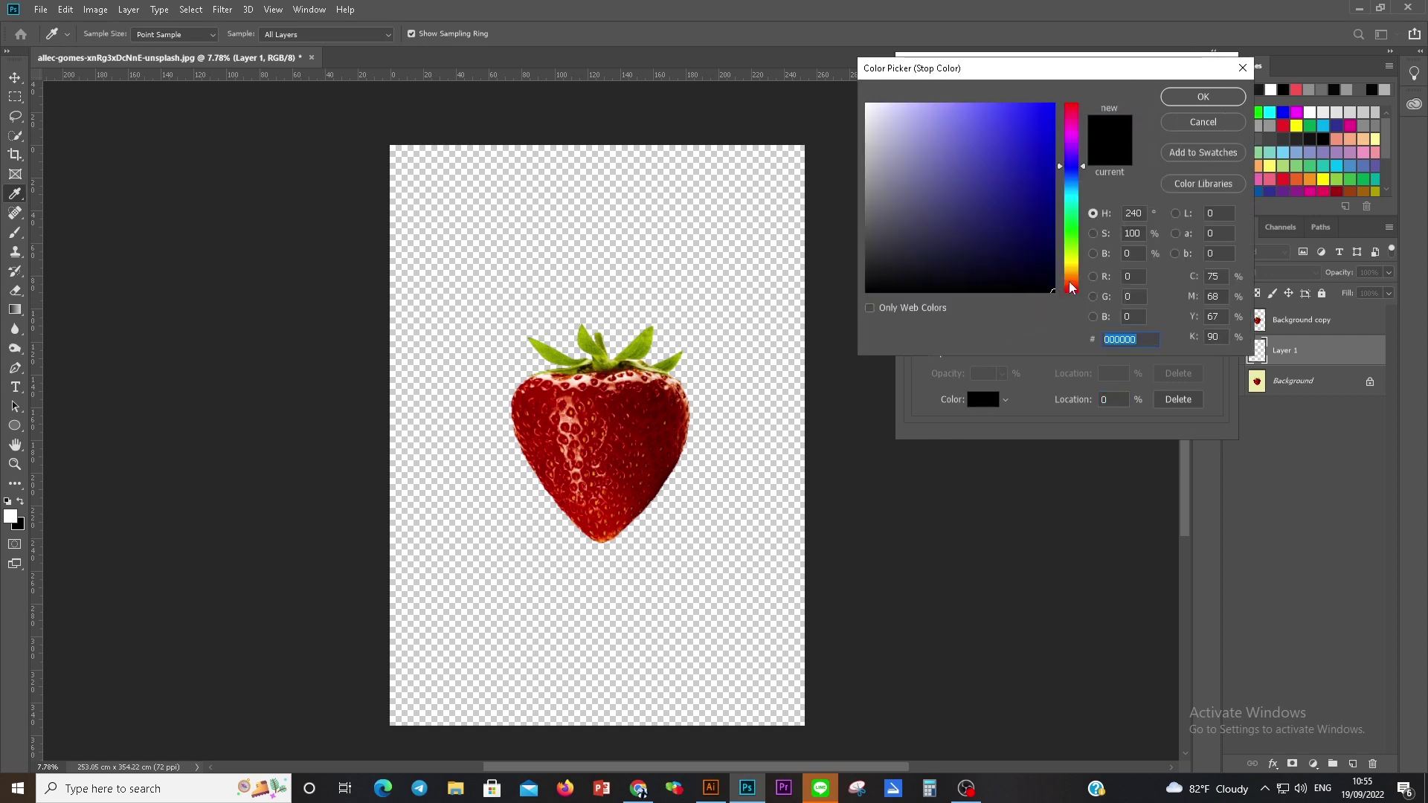
{"action": "left_click_drag", "start_coordinate": [978, 117], "coordinate": [1048, 98]}
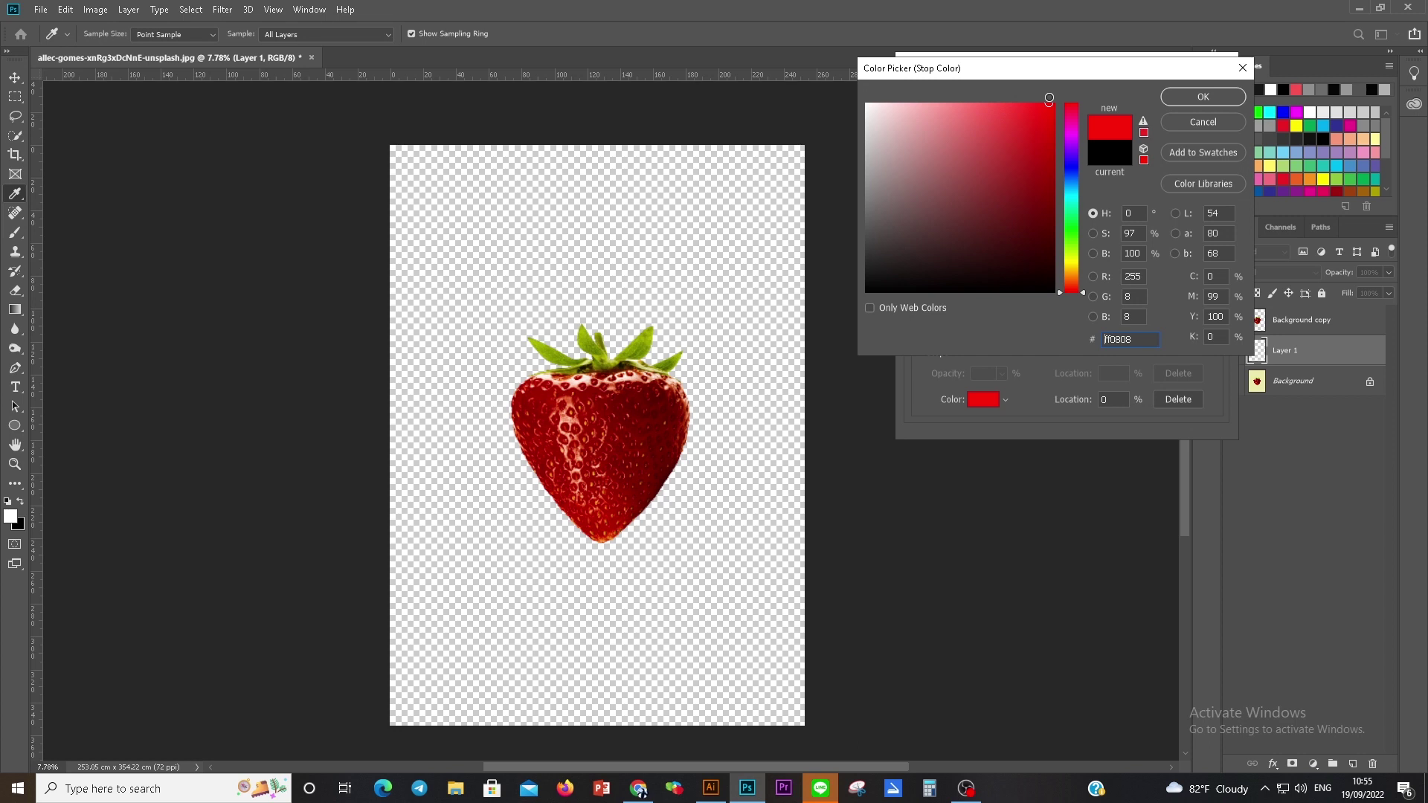
{"action": "left_click", "coordinate": [1204, 98]}
Step: Make the stops white and pure red, then drag a radial gradient outward from the strawberry centre
{"action": "left_click", "coordinate": [915, 337]}
{"action": "left_click", "coordinate": [984, 402]}
{"action": "left_click_drag", "start_coordinate": [966, 148], "coordinate": [764, 40]}
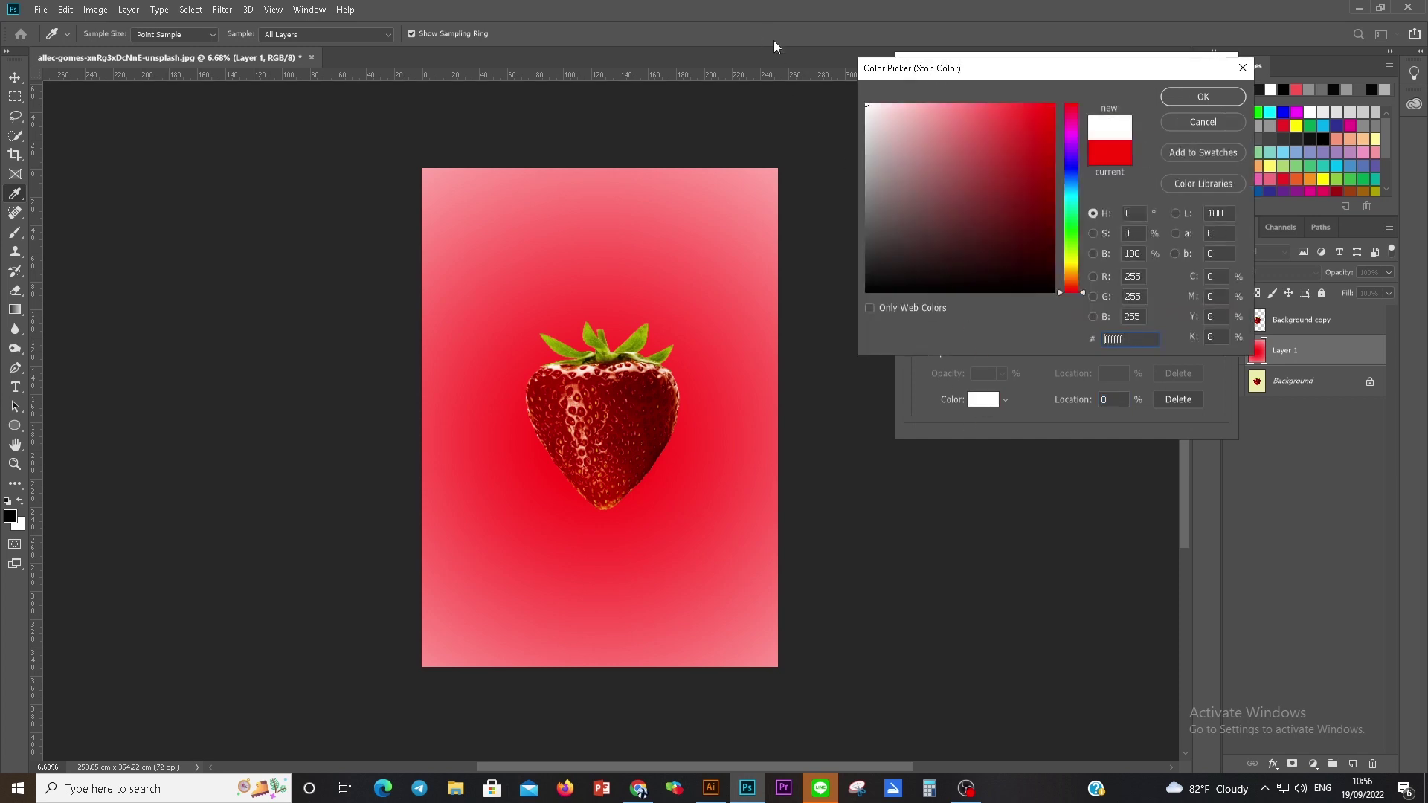
{"action": "left_click", "coordinate": [1187, 98]}
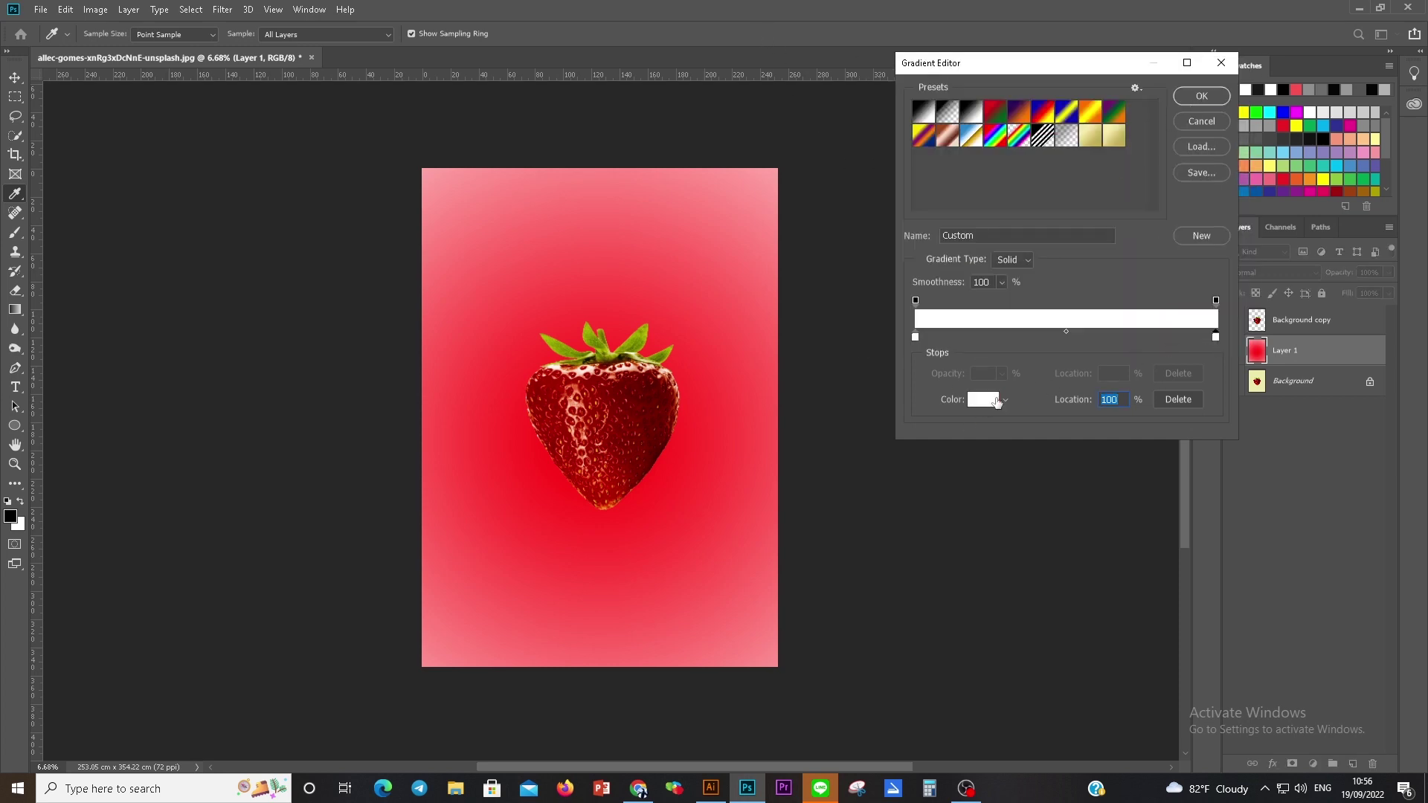
{"action": "left_click", "coordinate": [984, 400]}
{"action": "left_click_drag", "start_coordinate": [1033, 117], "coordinate": [1068, 95]}
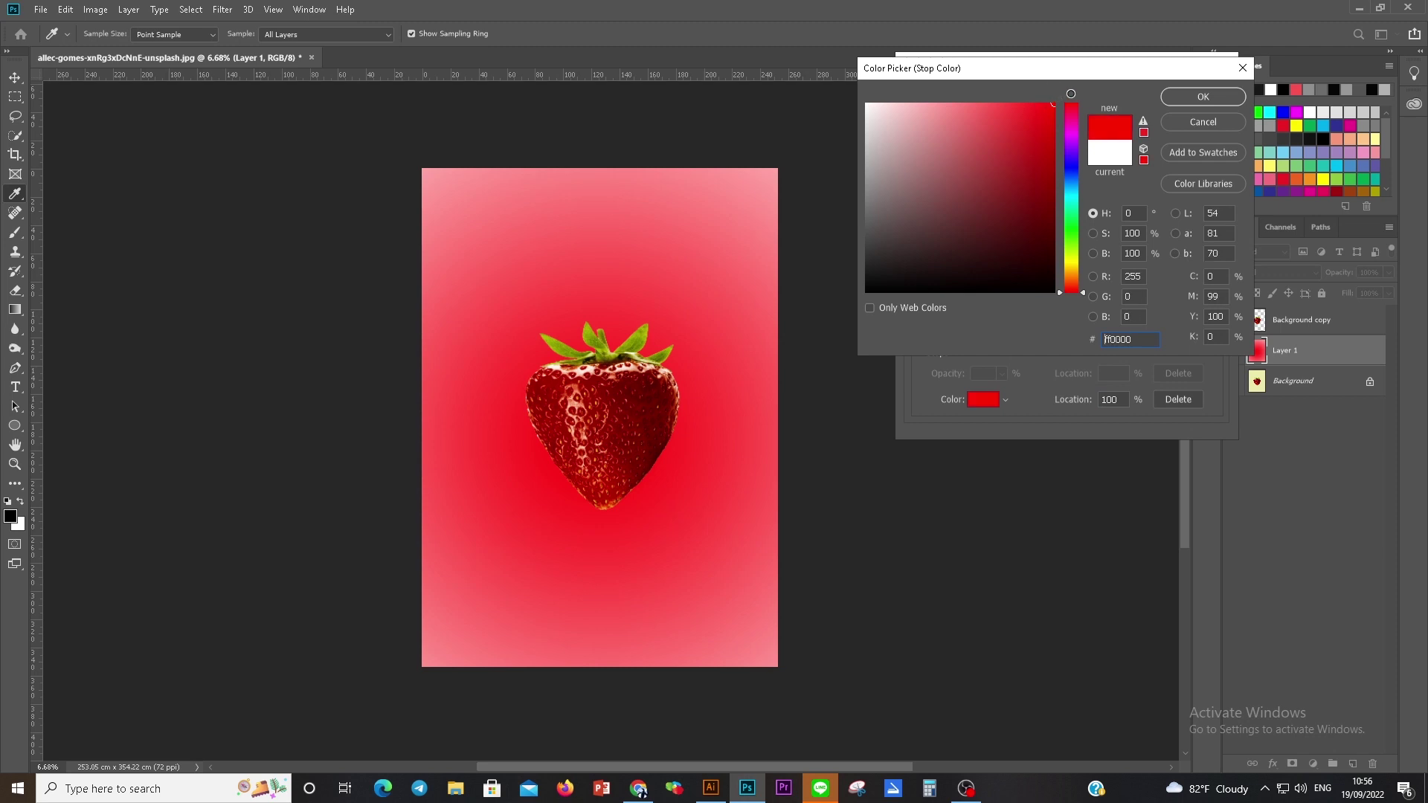
{"action": "left_click", "coordinate": [1204, 96]}
{"action": "mouse_move", "coordinate": [603, 422]}
{"action": "left_mouse_down"}
{"action": "mouse_move", "coordinate": [1060, 217]}
{"action": "mouse_move", "coordinate": [975, 117]}
{"action": "left_mouse_up"}
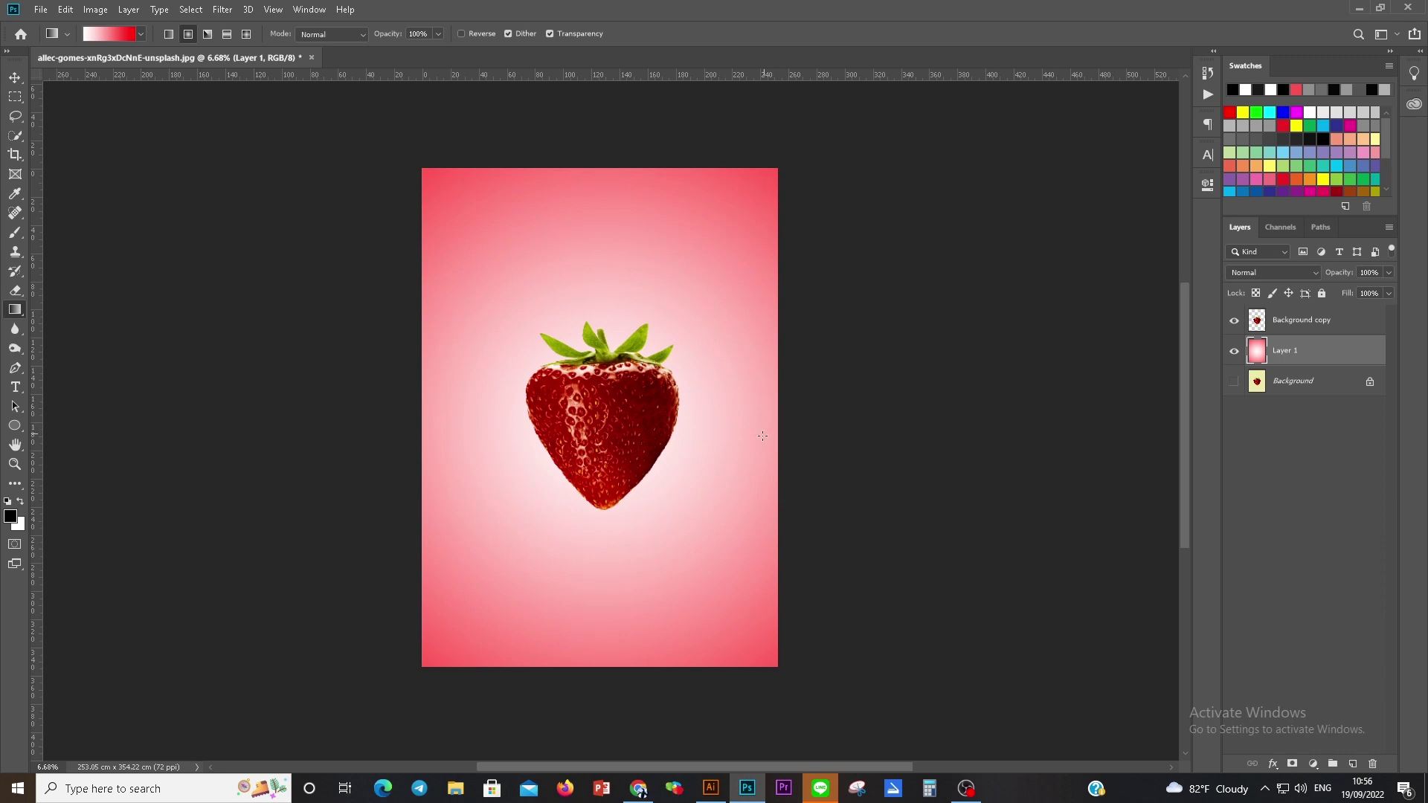
{"action": "left_click", "coordinate": [15, 77]}
Step: On the strawberry cutout layer, trace a closed pen path around the leafy top
{"action": "mouse_move", "coordinate": [632, 426]}
{"action": "left_mouse_down"}
{"action": "mouse_move", "coordinate": [675, 452]}
{"action": "mouse_move", "coordinate": [619, 404]}
{"action": "mouse_move", "coordinate": [877, 408]}
{"action": "left_mouse_up"}
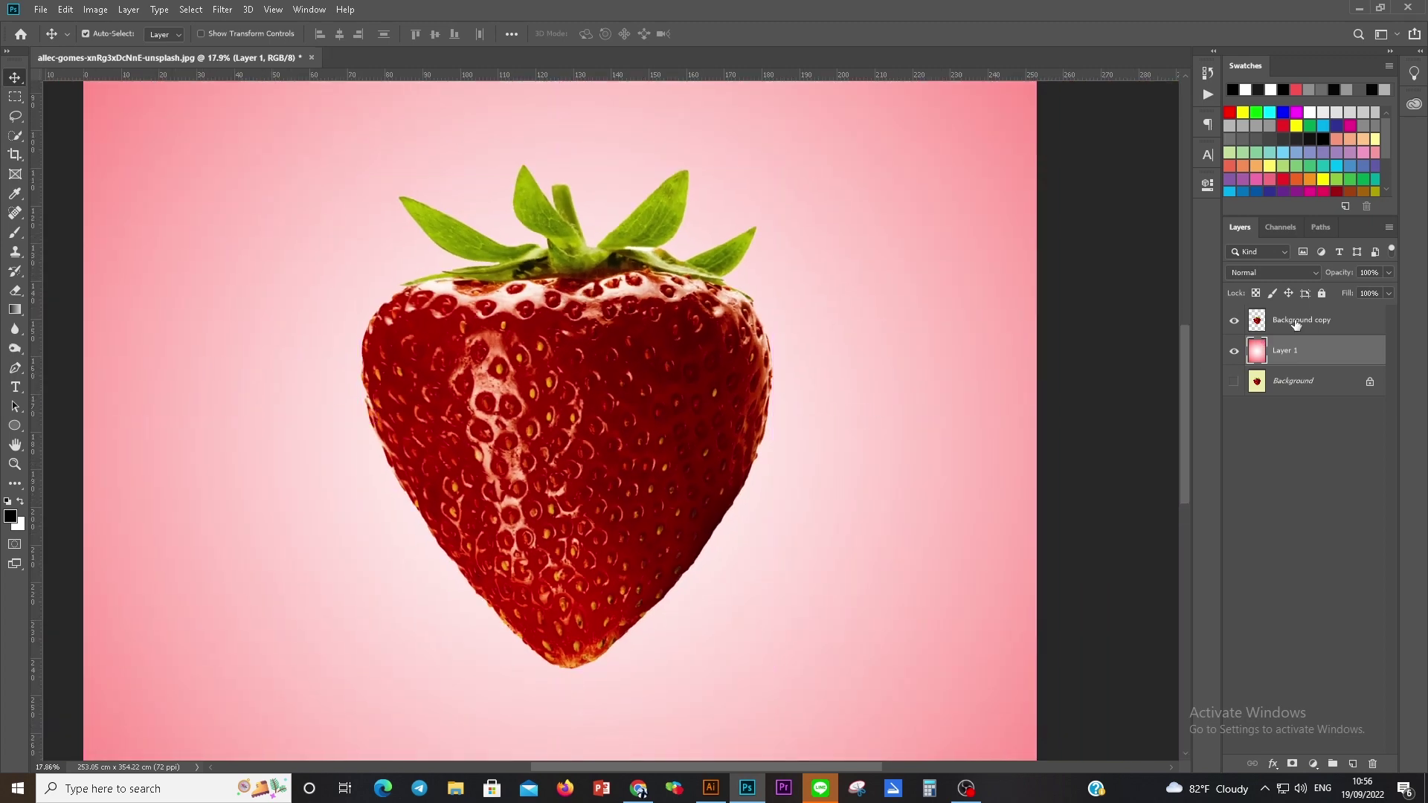
{"action": "left_click", "coordinate": [603, 362], "text": "ctrl"}
{"action": "mouse_move", "coordinate": [603, 362]}
{"action": "left_mouse_down"}
{"action": "mouse_move", "coordinate": [623, 370]}
{"action": "mouse_move", "coordinate": [610, 332]}
{"action": "left_mouse_up"}
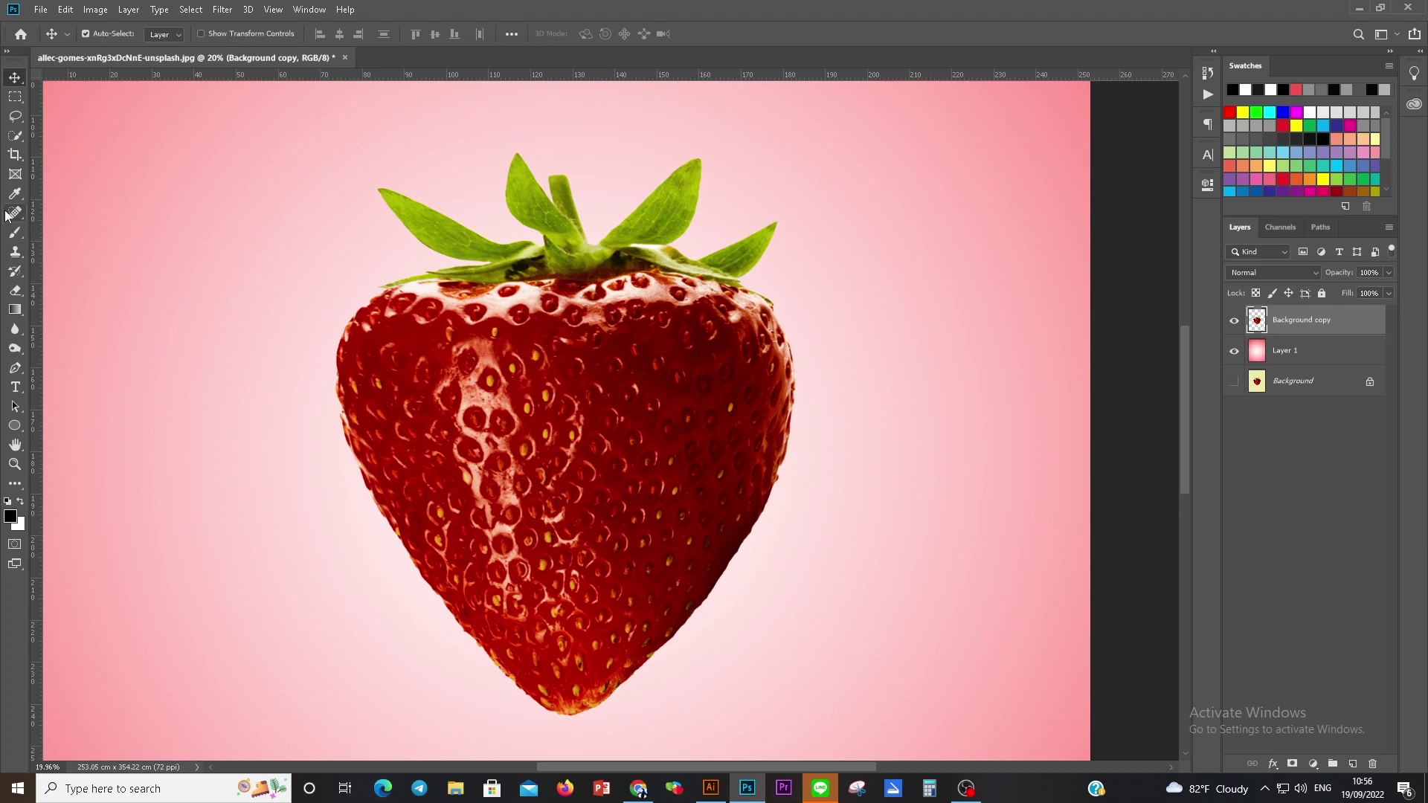
{"action": "left_click", "coordinate": [16, 367]}
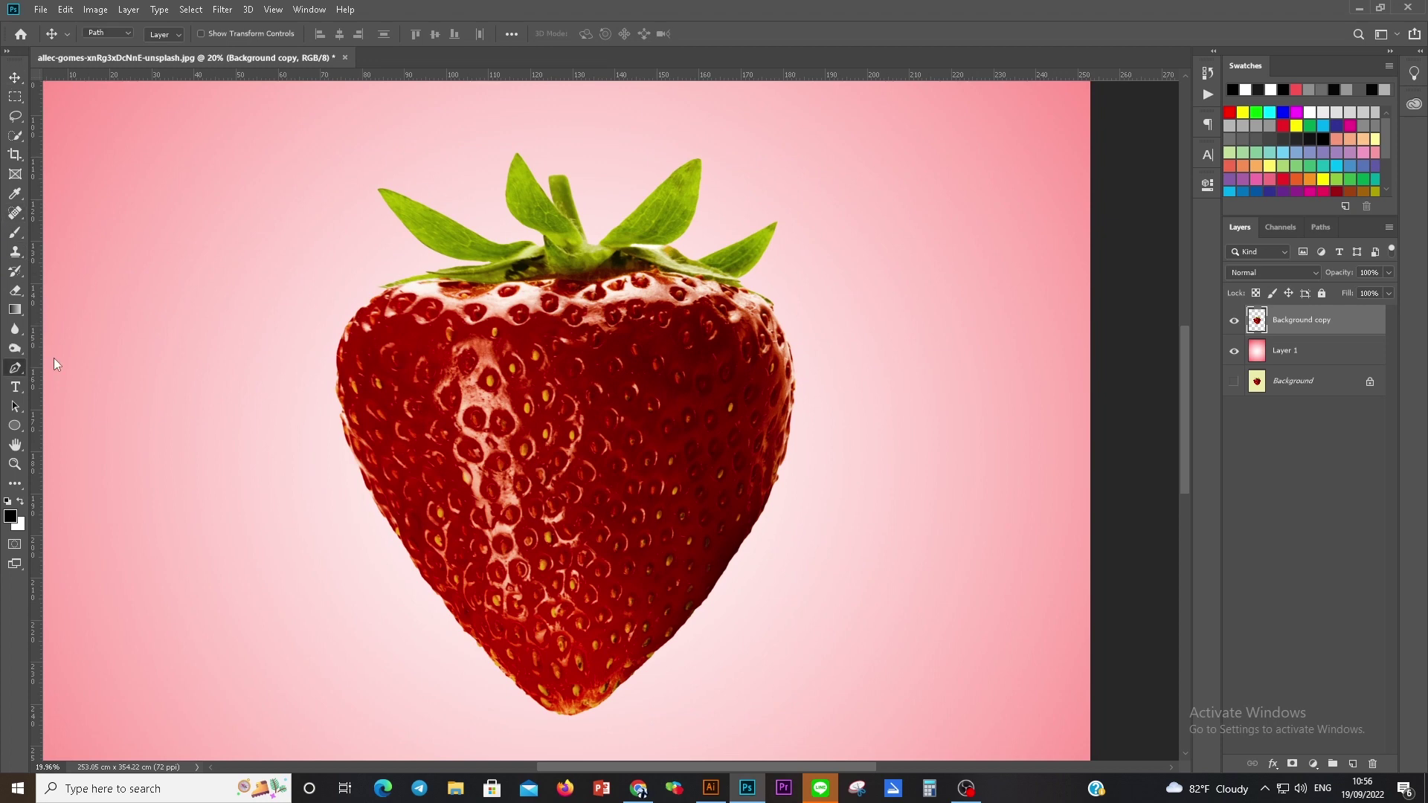
{"action": "left_click", "coordinate": [378, 289]}
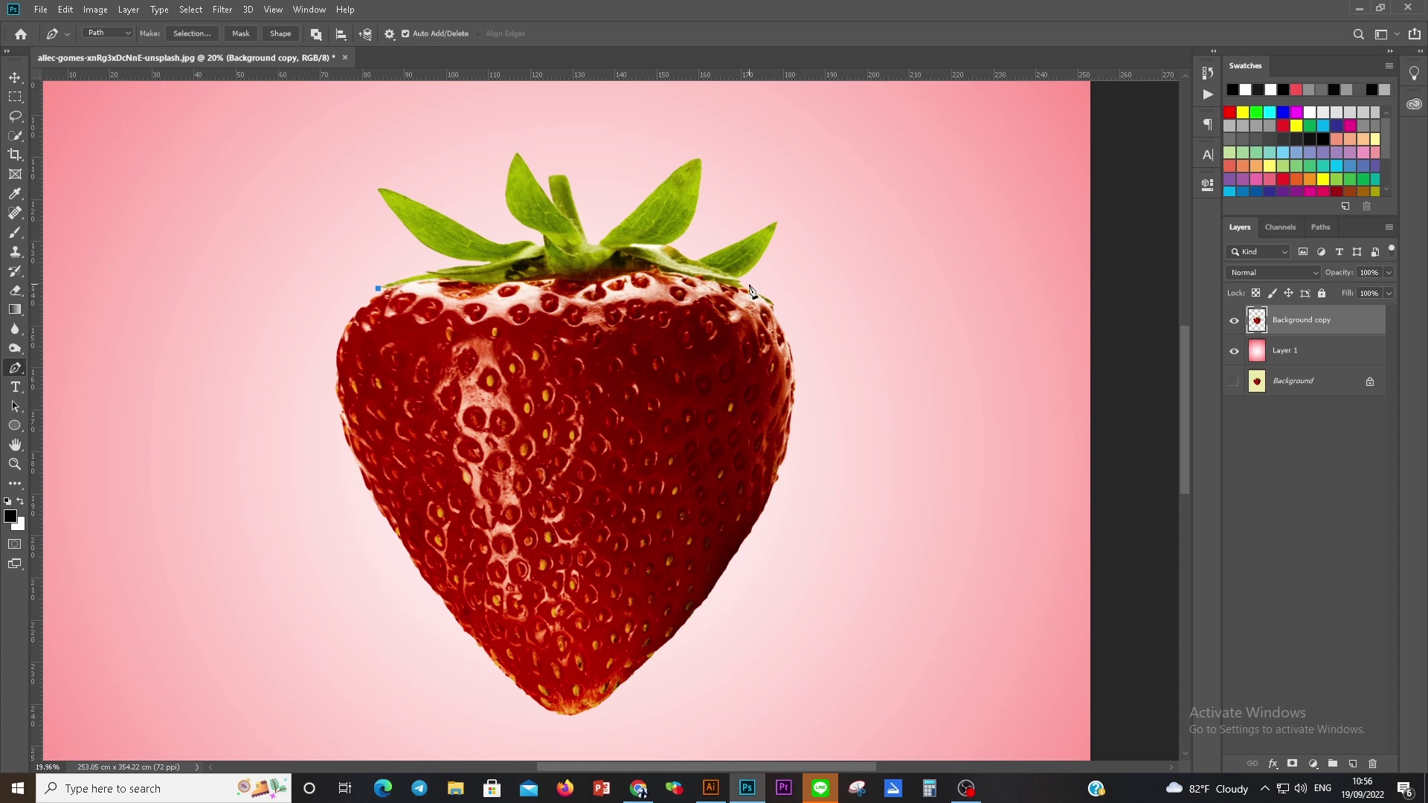
{"action": "mouse_move", "coordinate": [748, 284]}
{"action": "left_mouse_down"}
{"action": "mouse_move", "coordinate": [952, 219]}
{"action": "mouse_move", "coordinate": [944, 371]}
{"action": "left_mouse_up"}
{"action": "left_click", "coordinate": [924, 270]}
{"action": "left_click", "coordinate": [885, 248]}
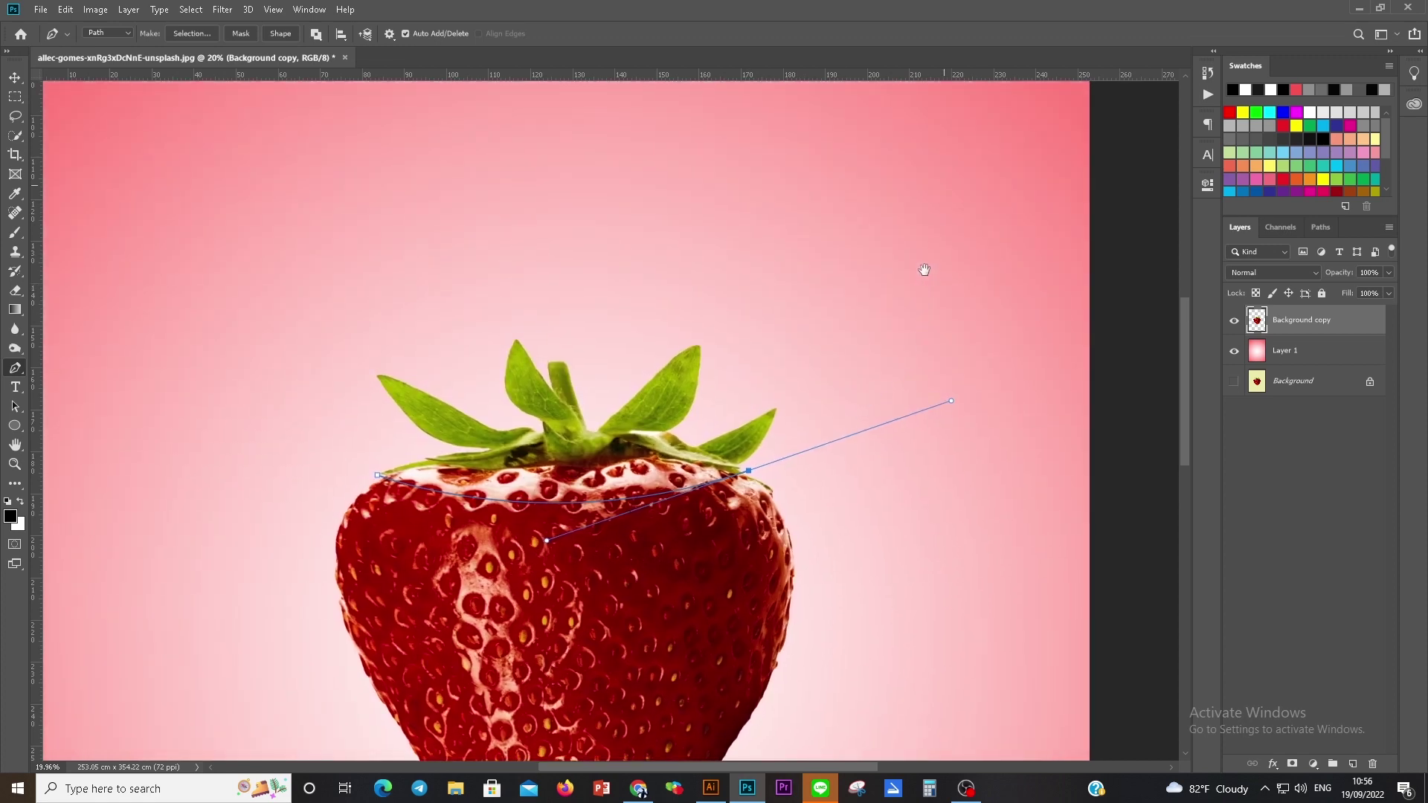
{"action": "left_click", "coordinate": [457, 250]}
{"action": "left_click", "coordinate": [275, 298]}
{"action": "left_click_drag", "start_coordinate": [290, 401], "coordinate": [305, 426]}
{"action": "left_click", "coordinate": [377, 475]}
Step: Convert the path to a selection, copy it to a new layer, then undo the copy
{"action": "right_click", "coordinate": [484, 341]}
{"action": "left_click", "coordinate": [538, 405]}
{"action": "left_click", "coordinate": [790, 210]}
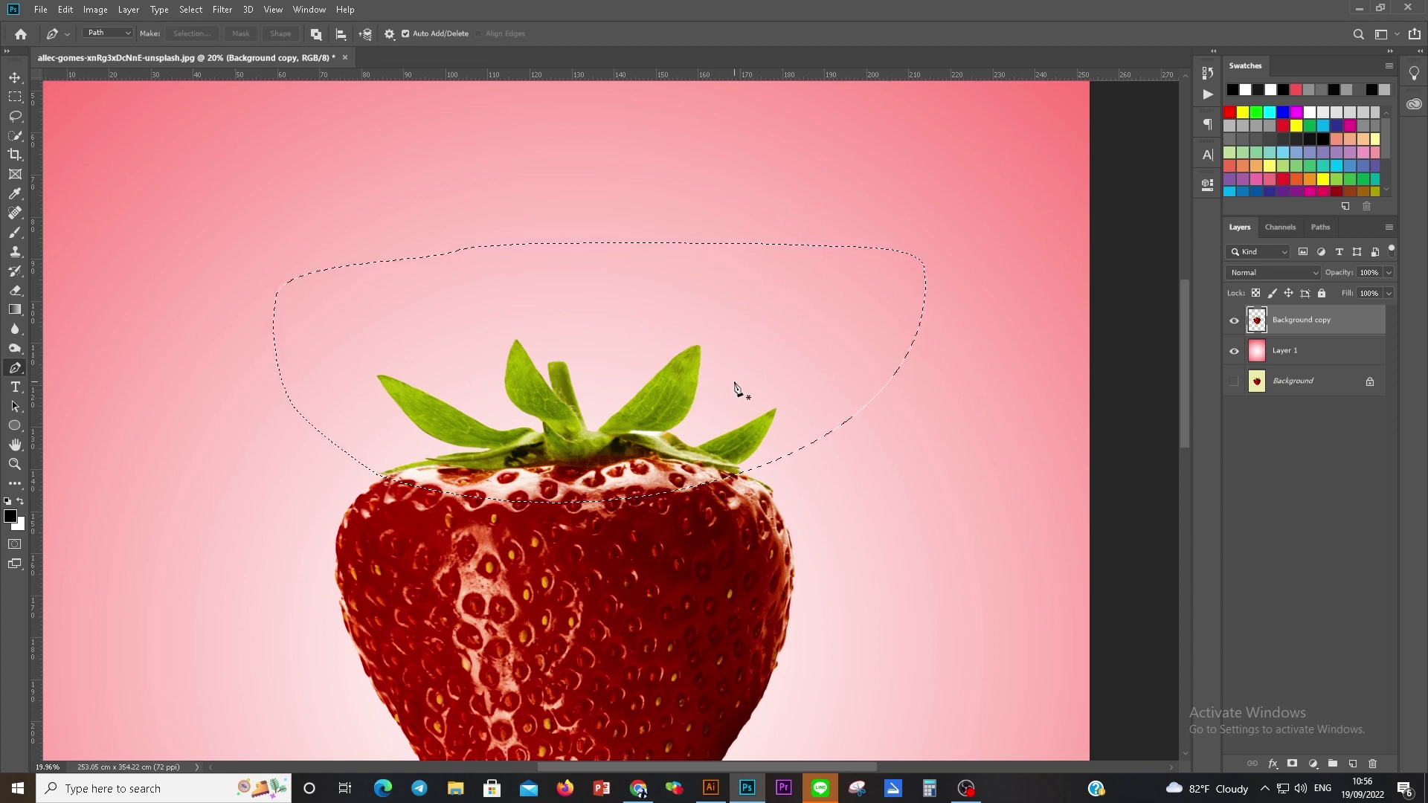
{"action": "key", "text": "ctrl+j"}
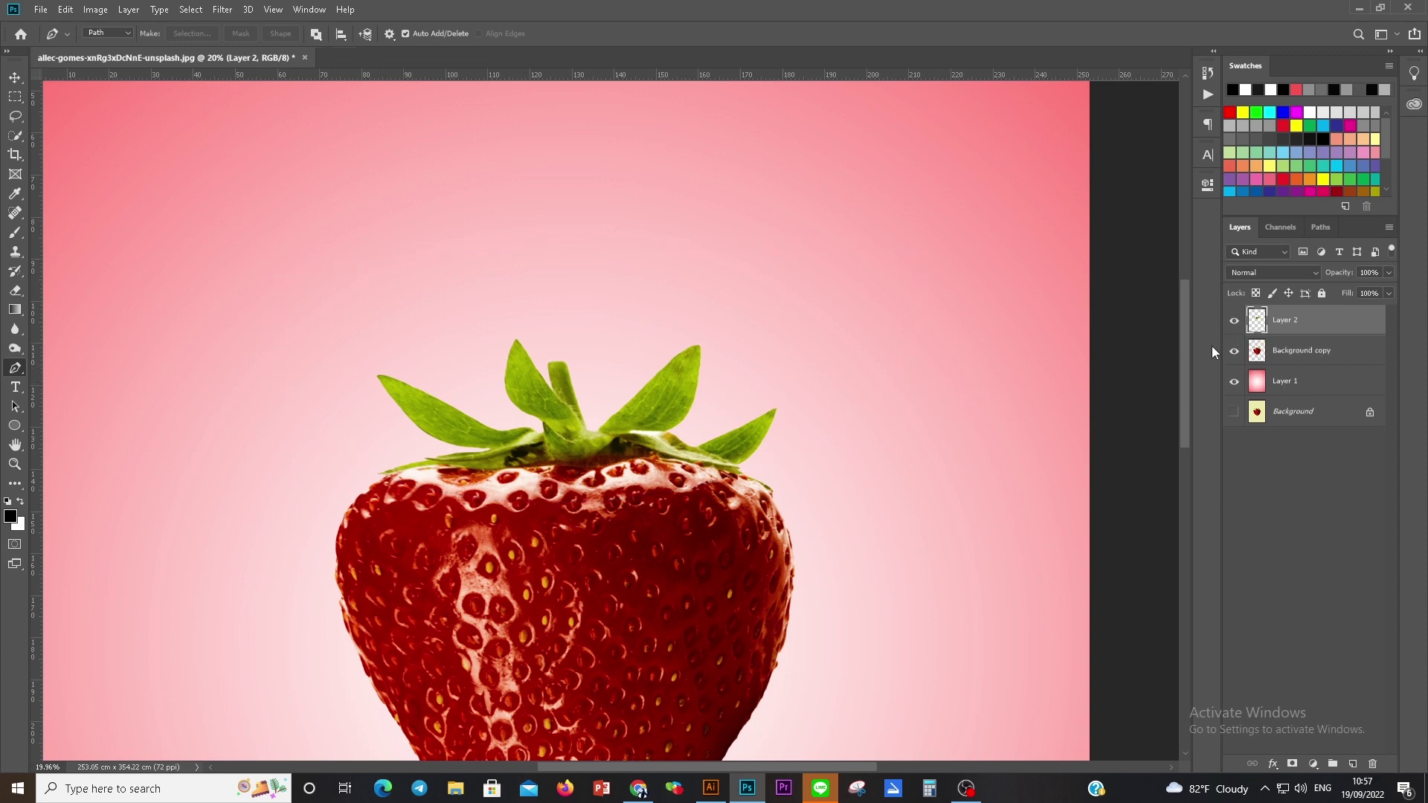
{"action": "key", "text": "ctrl+z"}
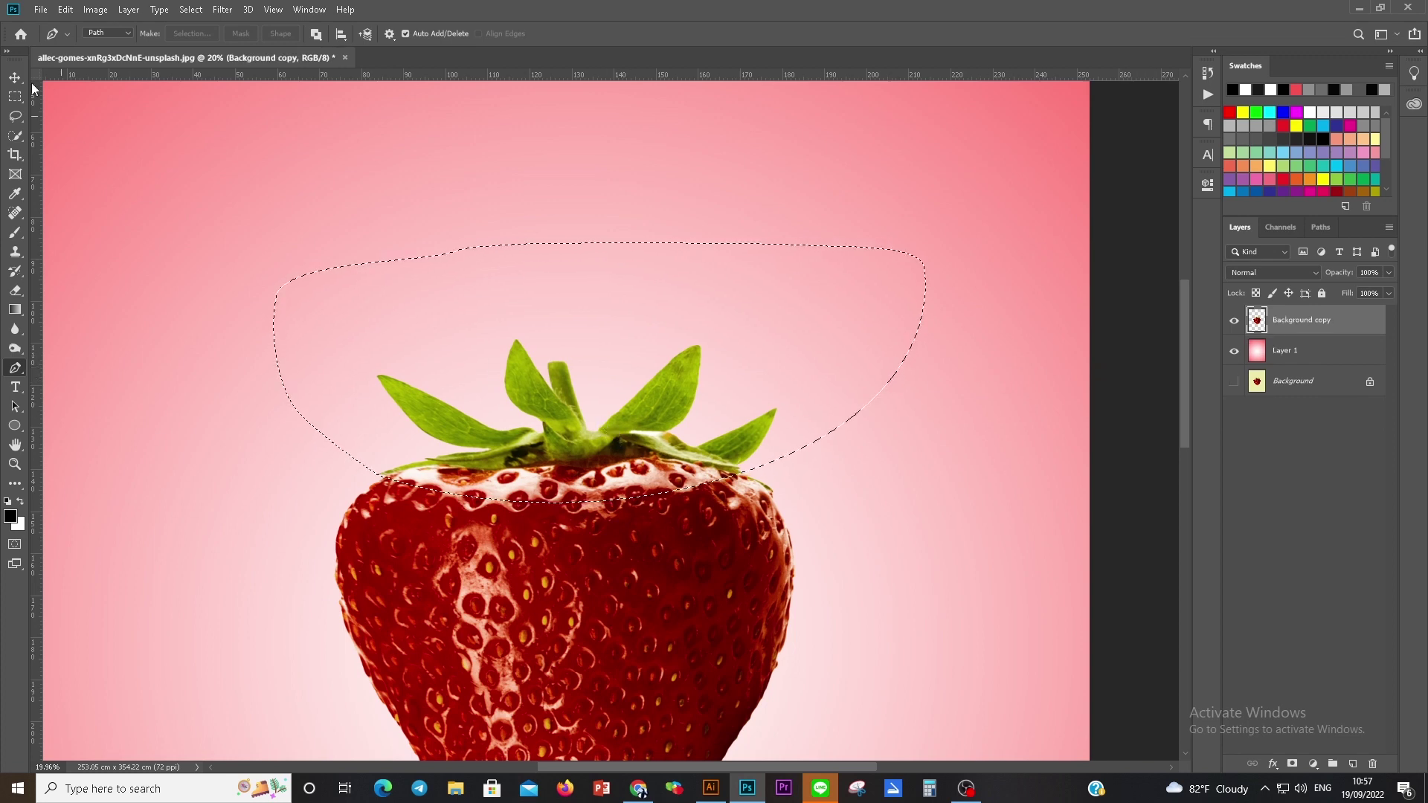
Step: Cut the selected leafy top and paste it in place on its own layer
{"action": "left_click", "coordinate": [64, 9]}
{"action": "mouse_move", "coordinate": [65, 9]}
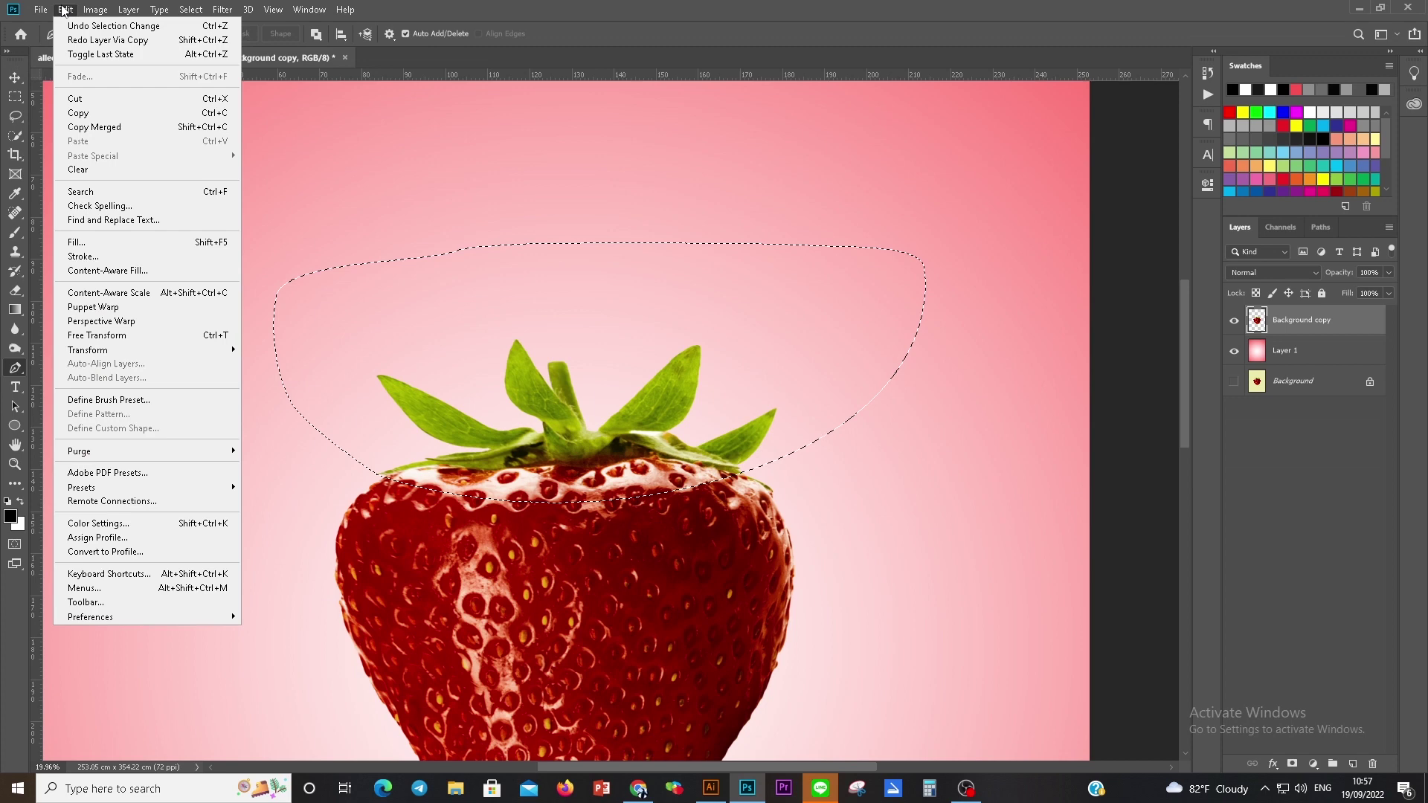
{"action": "left_click", "coordinate": [40, 9]}
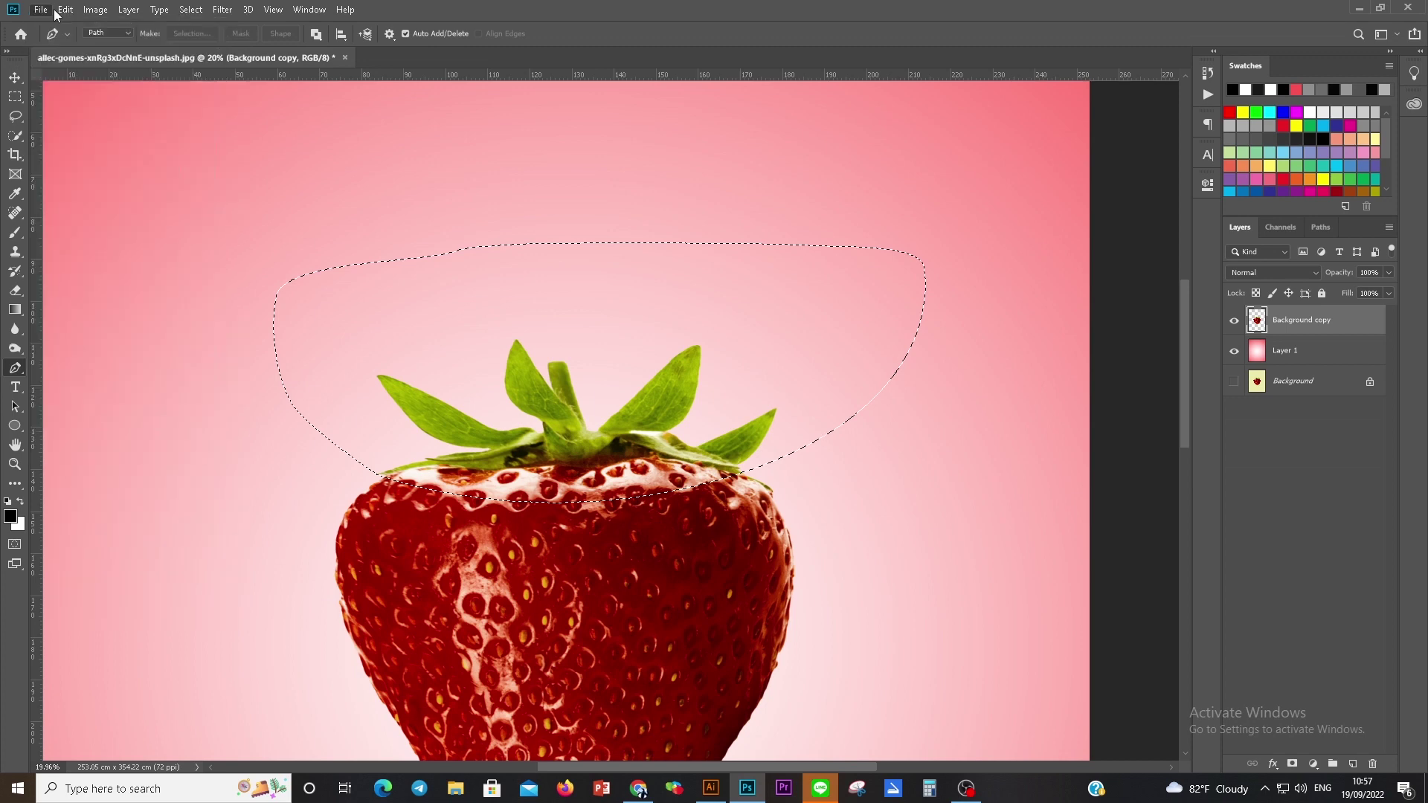
{"action": "left_click", "coordinate": [94, 9]}
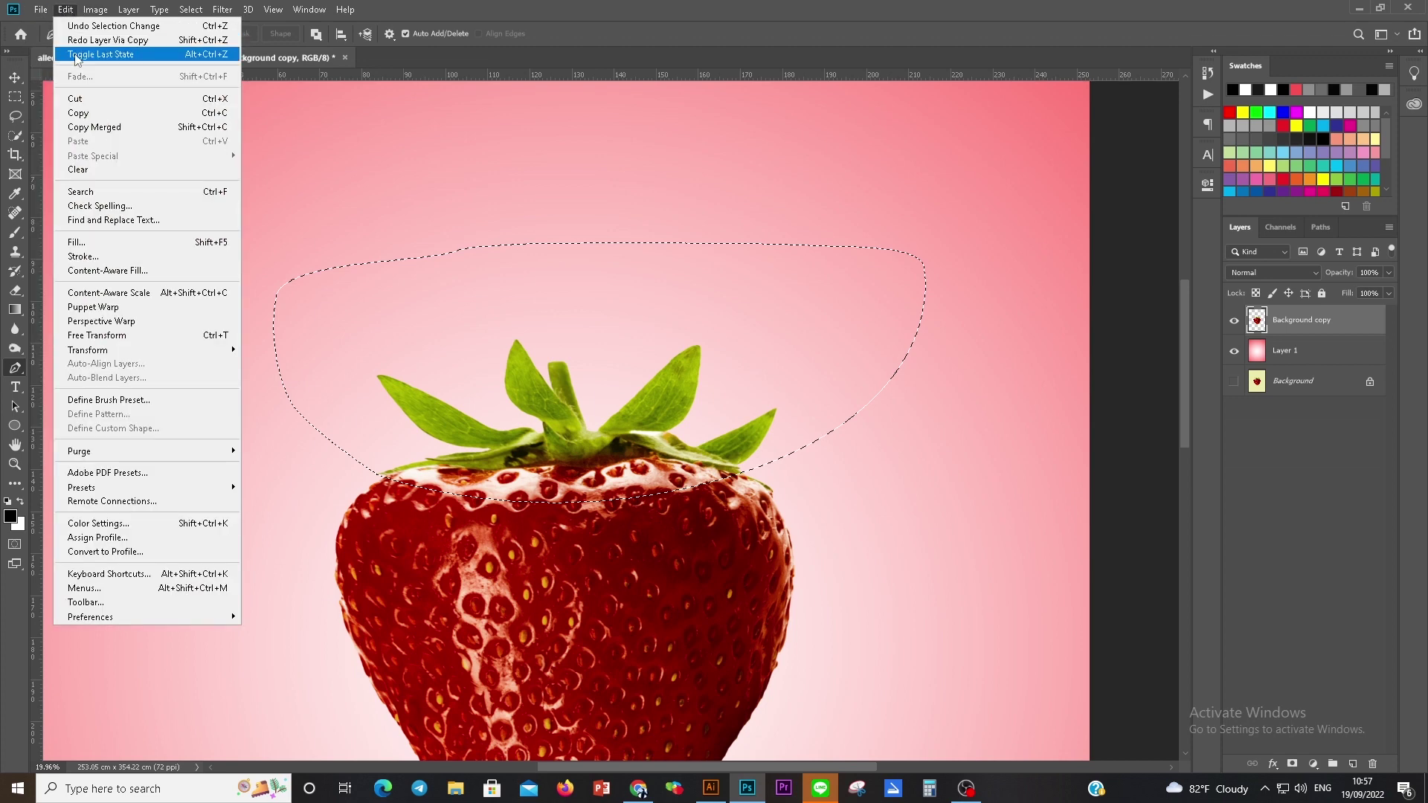
{"action": "left_click", "coordinate": [95, 100]}
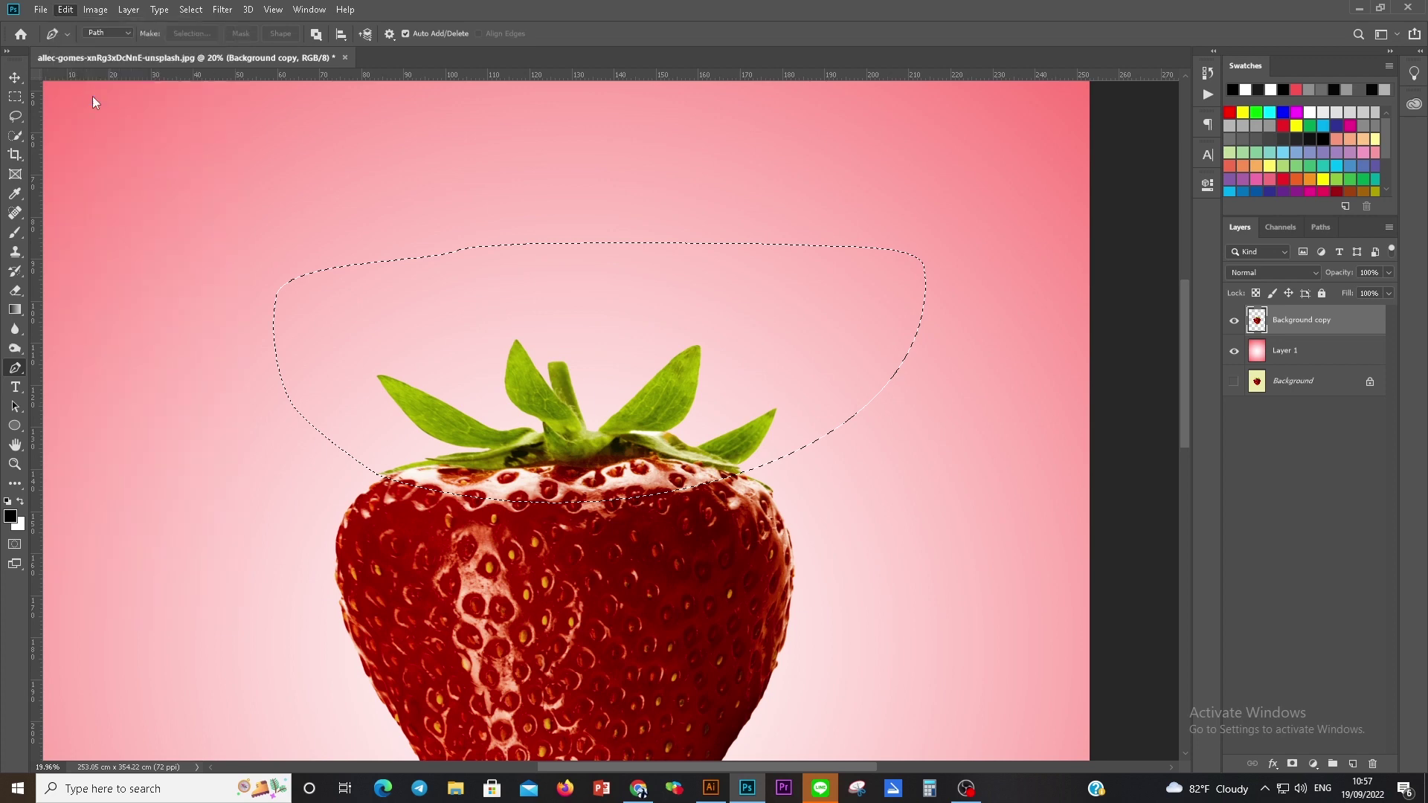
{"action": "left_click", "coordinate": [66, 10]}
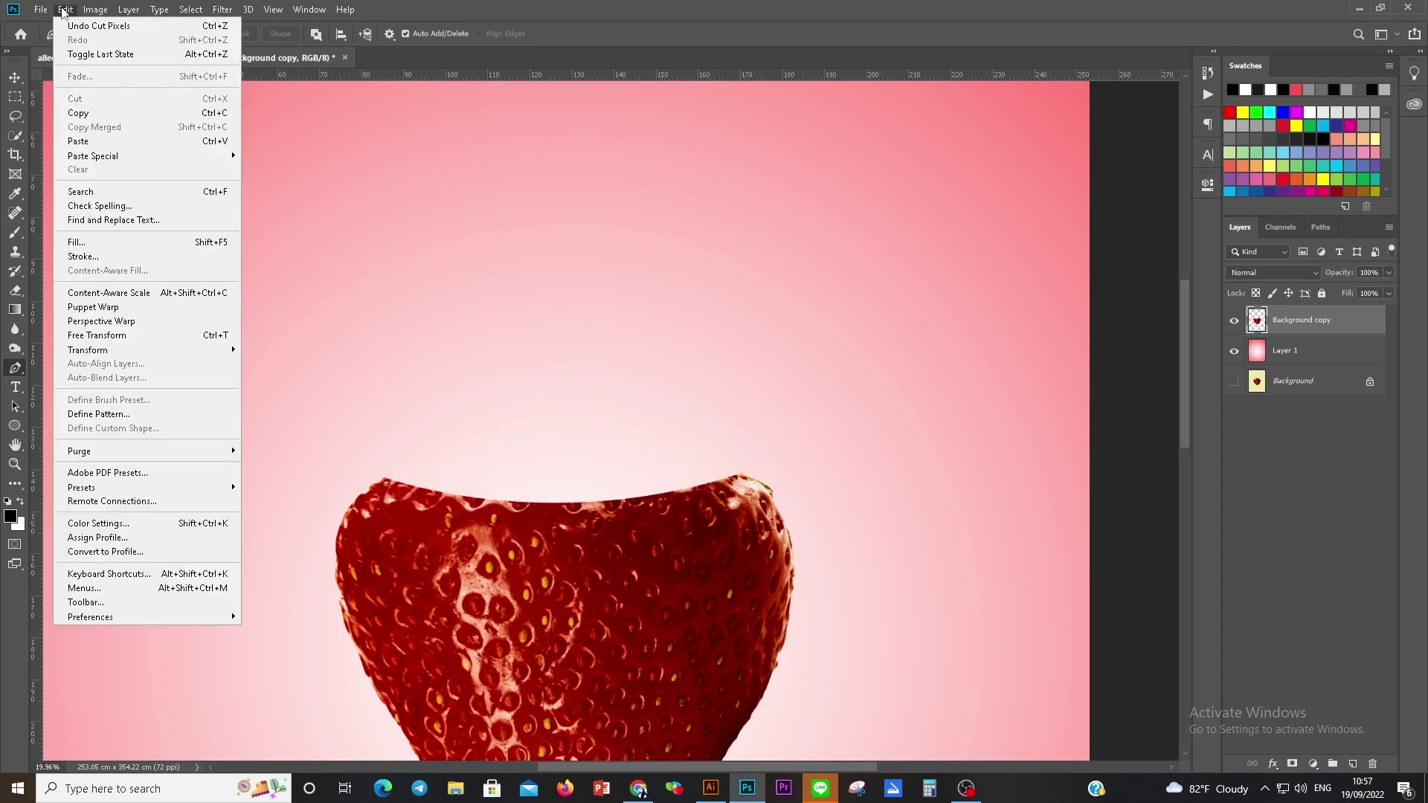
{"action": "mouse_move", "coordinate": [93, 155]}
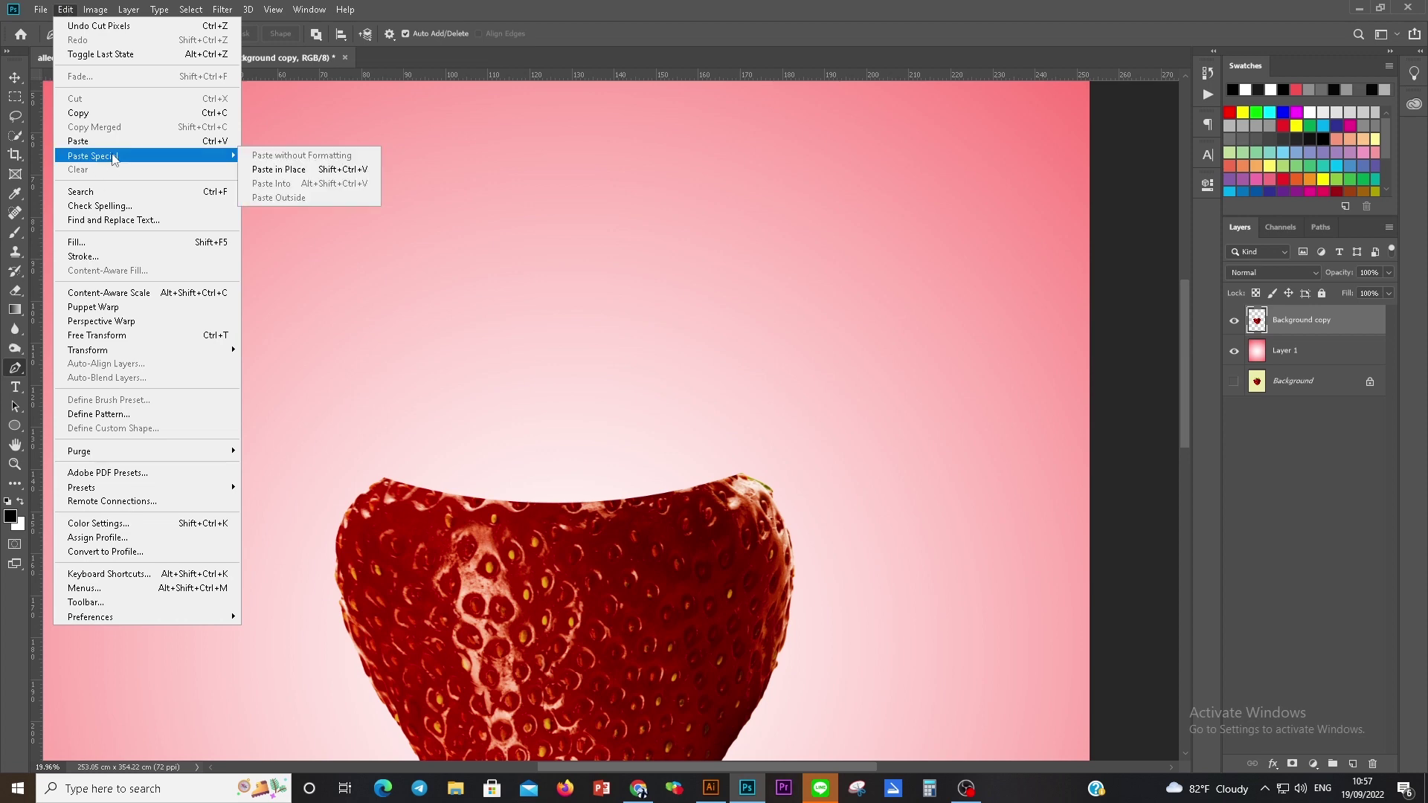
{"action": "left_click", "coordinate": [314, 177]}
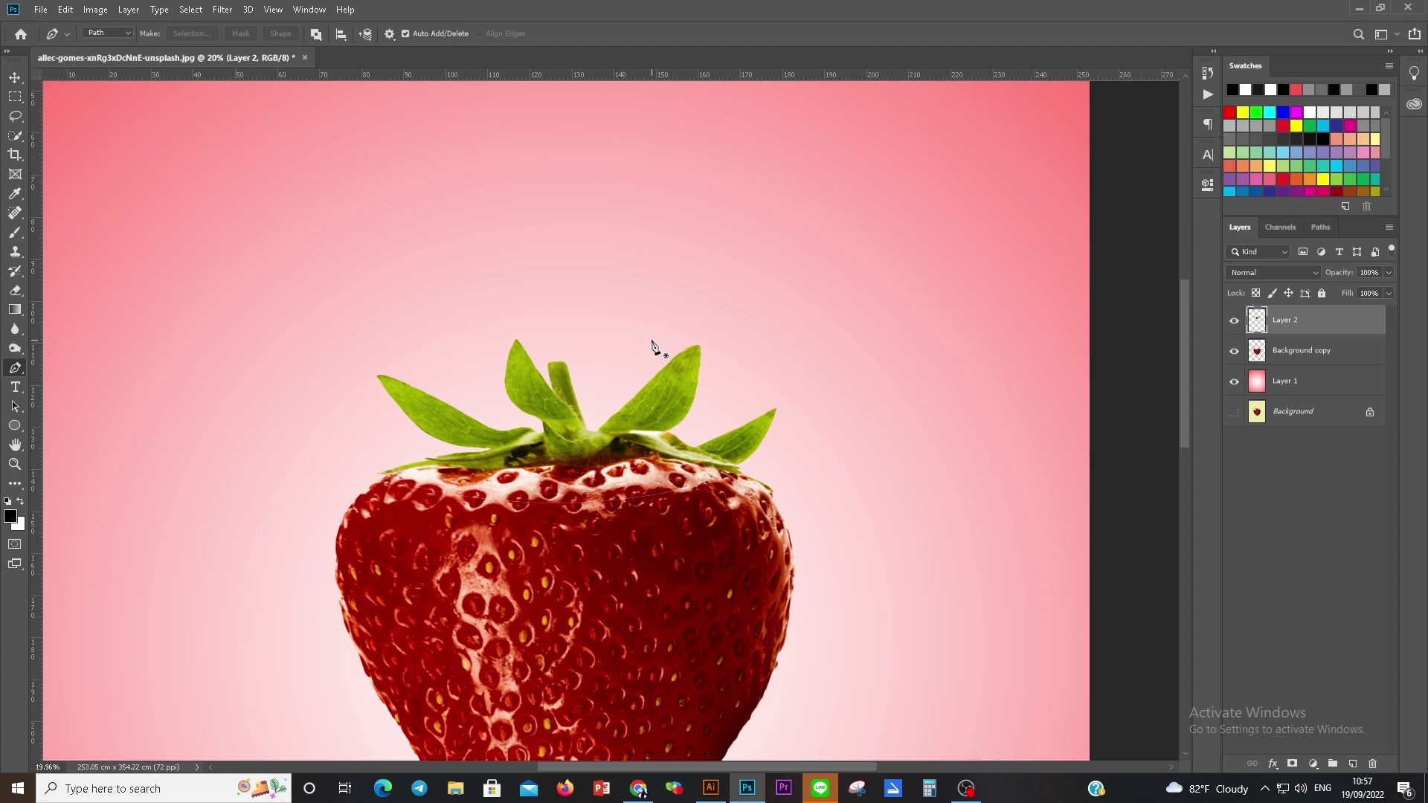
Step: Lift the leafy top above the strawberry body and rotate it about -7.4°
{"action": "key", "text": "v"}
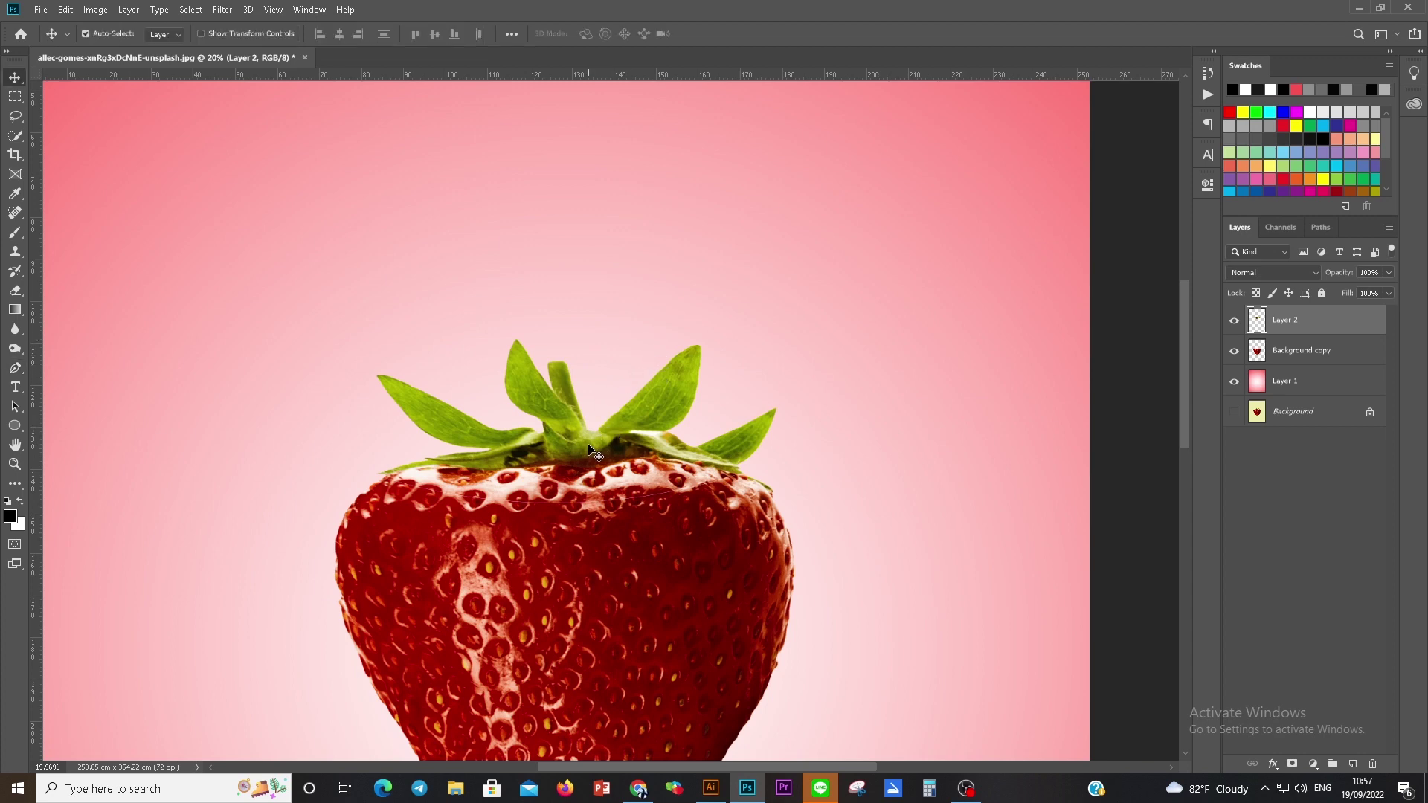
{"action": "left_click_drag", "start_coordinate": [588, 446], "coordinate": [586, 354]}
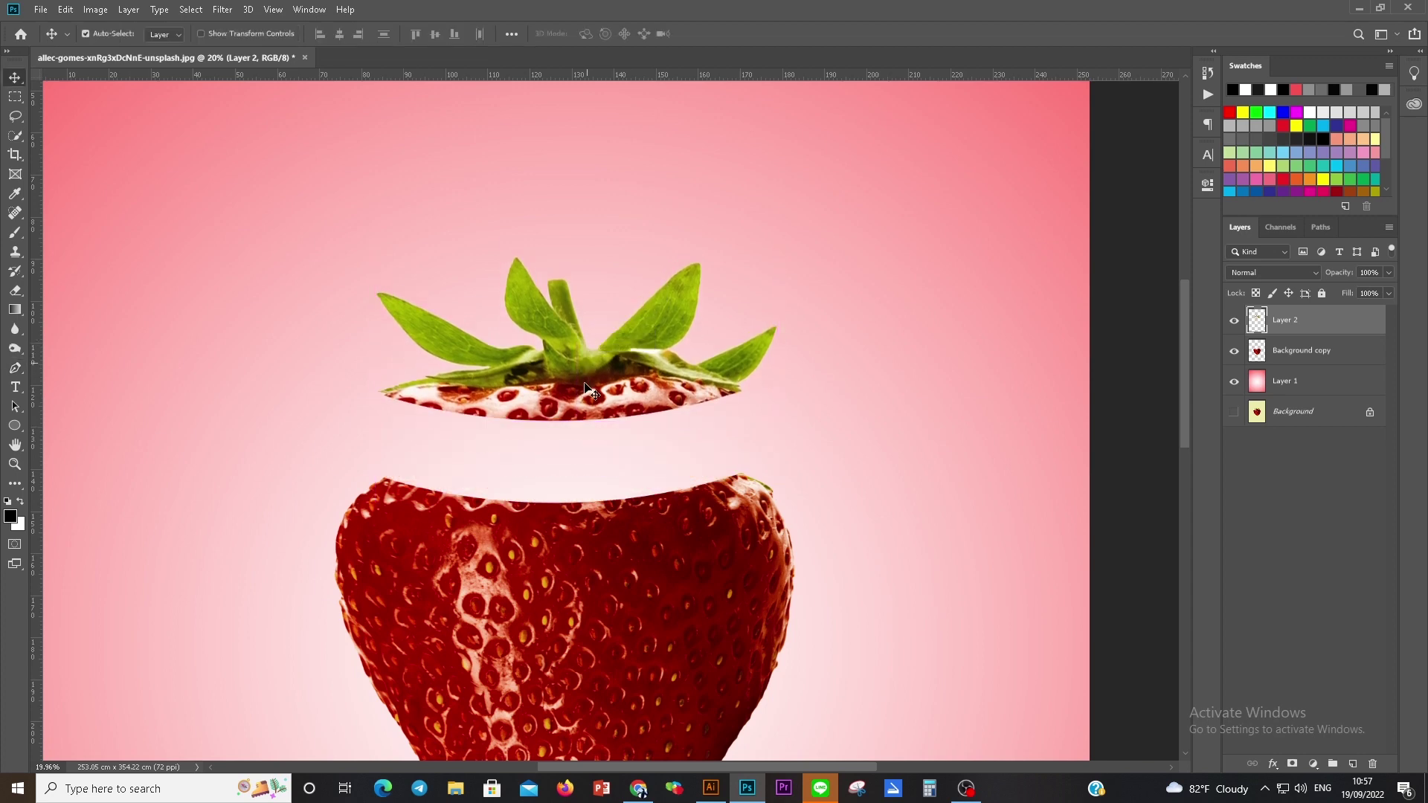
{"action": "scroll", "coordinate": [586, 383], "scroll_direction": "down", "scroll_amount": 2}
{"action": "key", "text": "ctrl+t"}
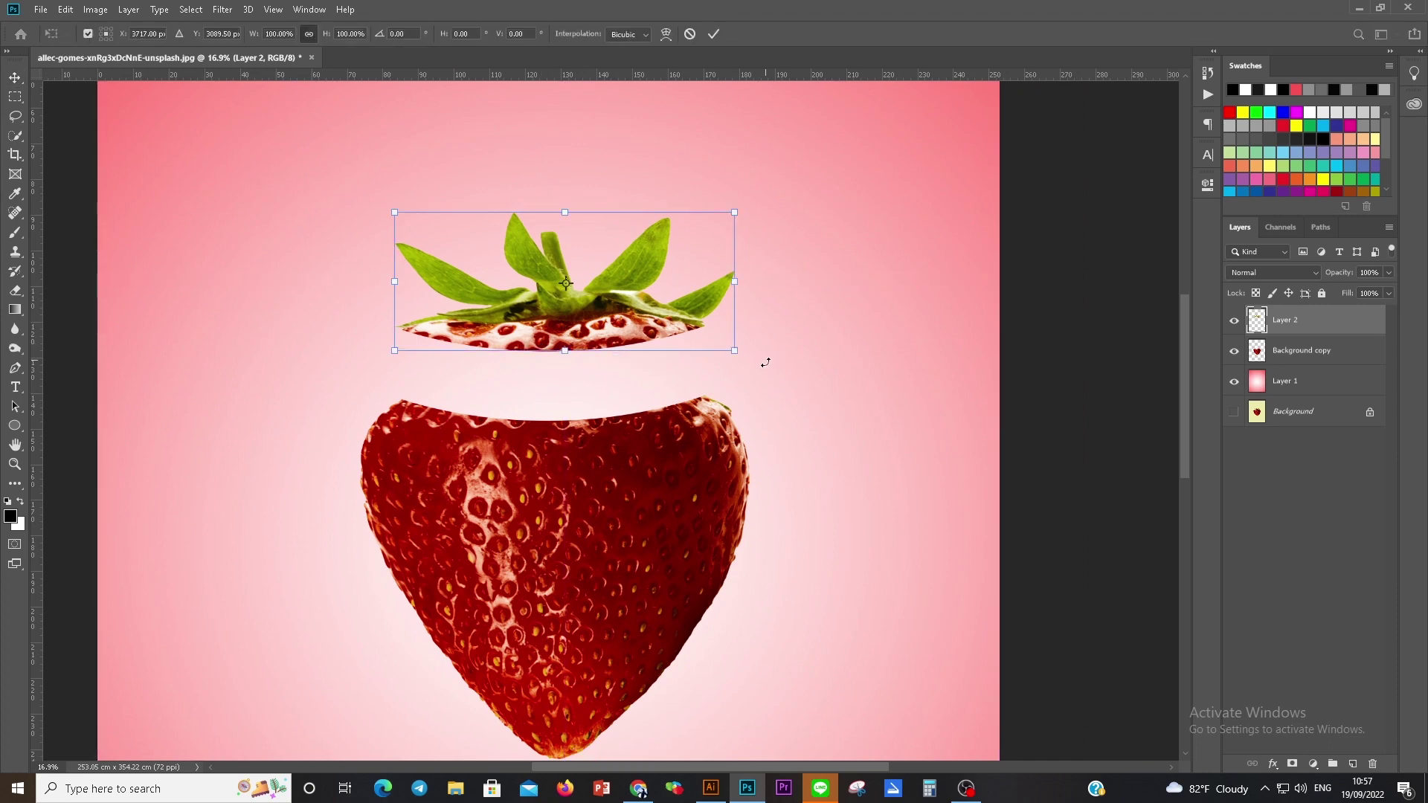
{"action": "left_click_drag", "start_coordinate": [765, 362], "coordinate": [769, 332]}
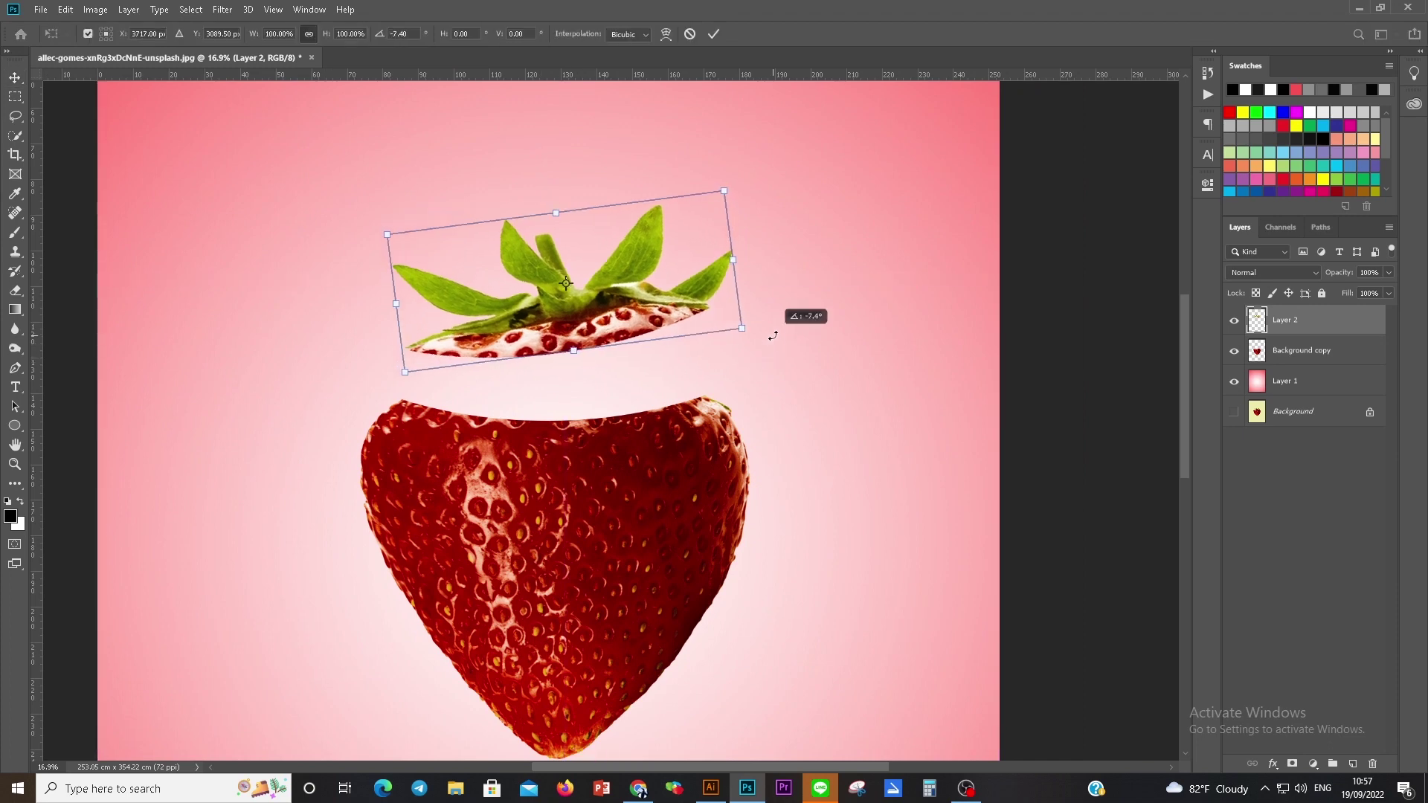
{"action": "key", "text": "Return"}
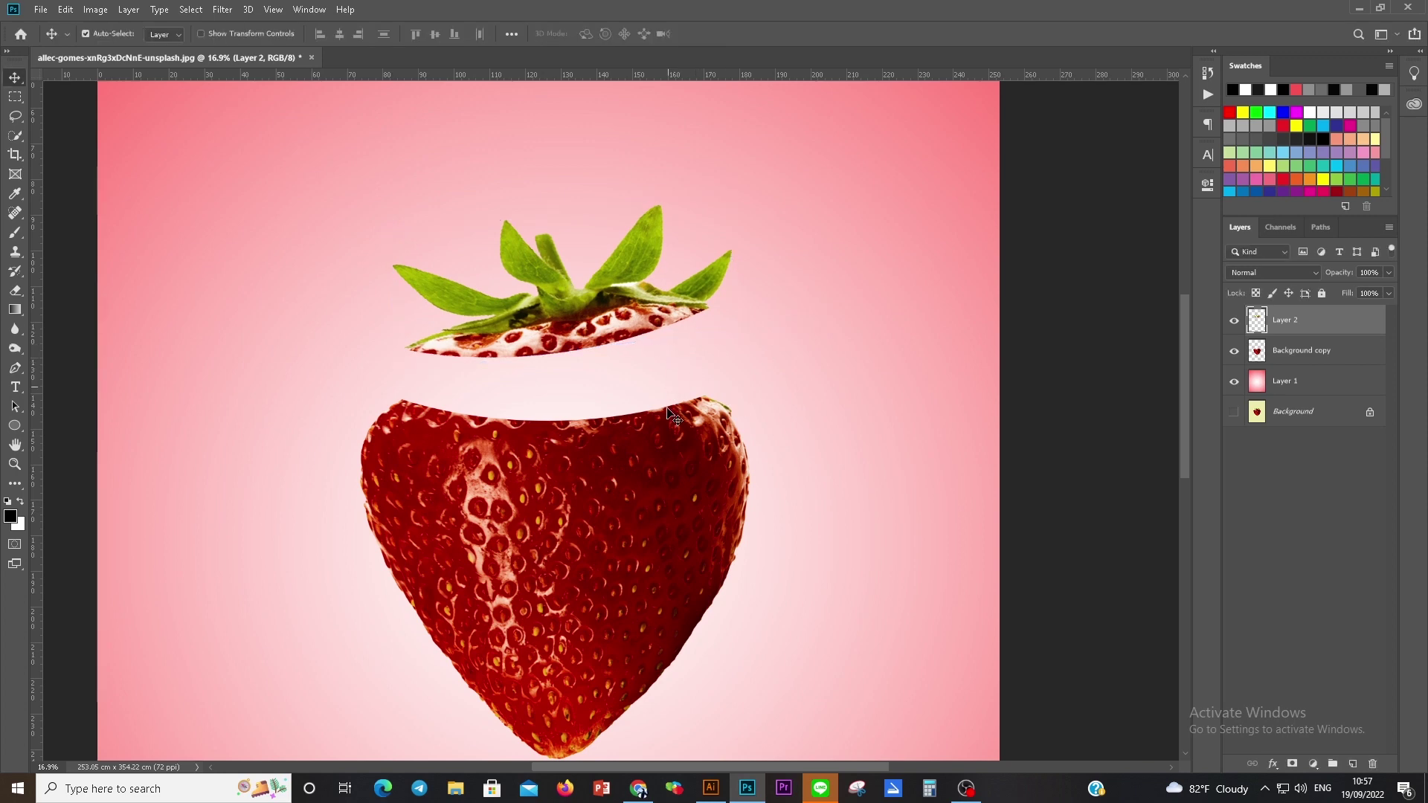
{"action": "left_click_drag", "start_coordinate": [669, 485], "coordinate": [698, 369]}
{"action": "left_click", "coordinate": [1277, 358]}
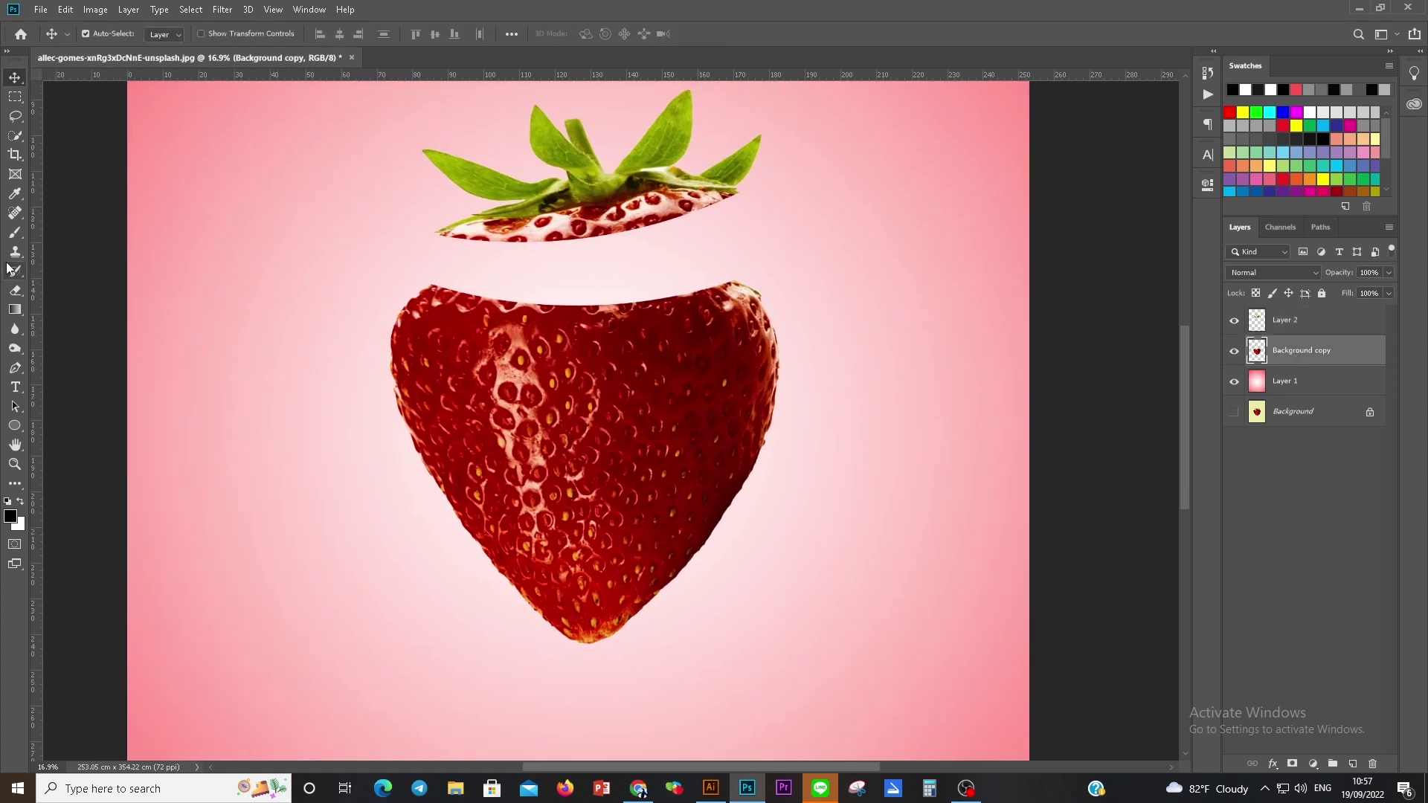
Step: Trace a closed pen path around the strawberry's middle slice
{"action": "left_click", "coordinate": [14, 367]}
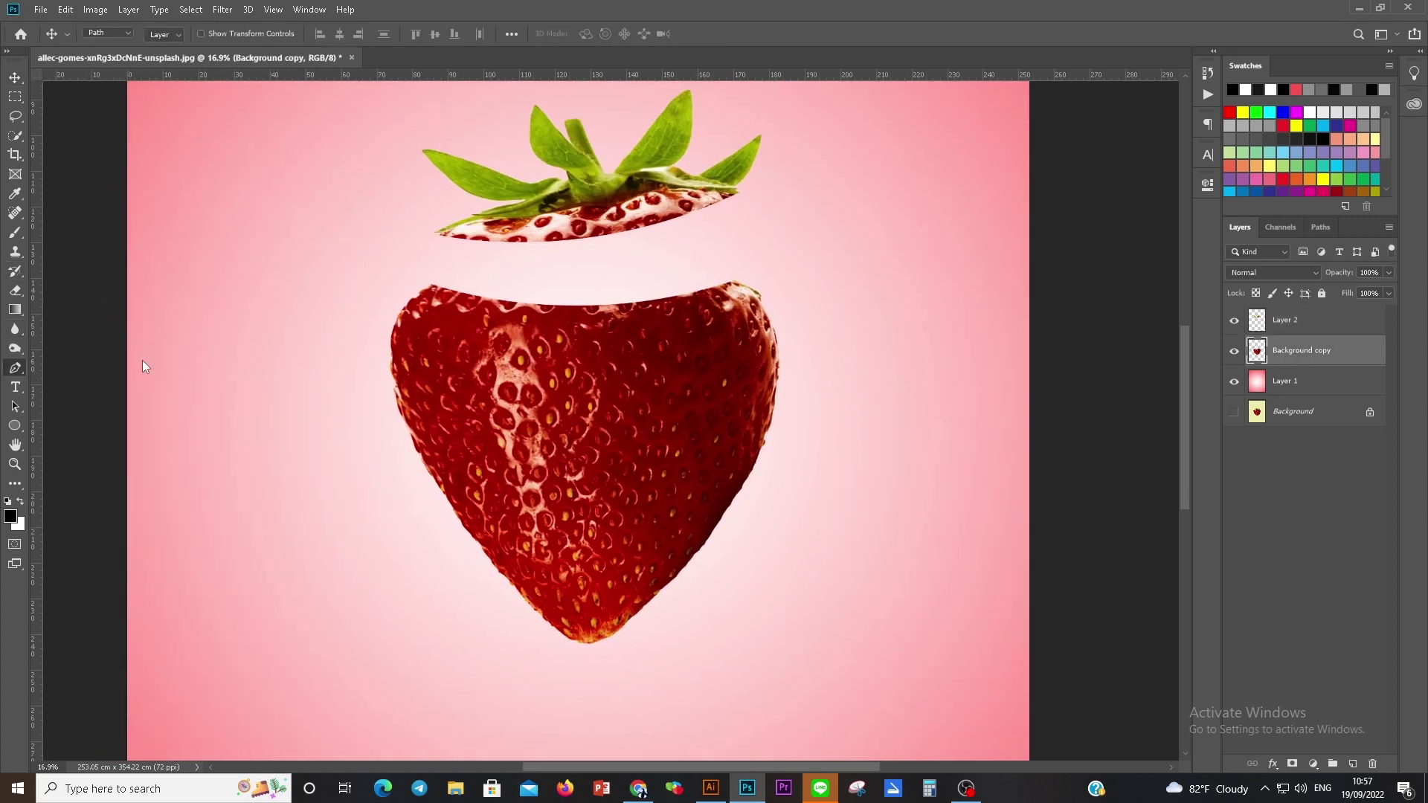
{"action": "left_click", "coordinate": [374, 378]}
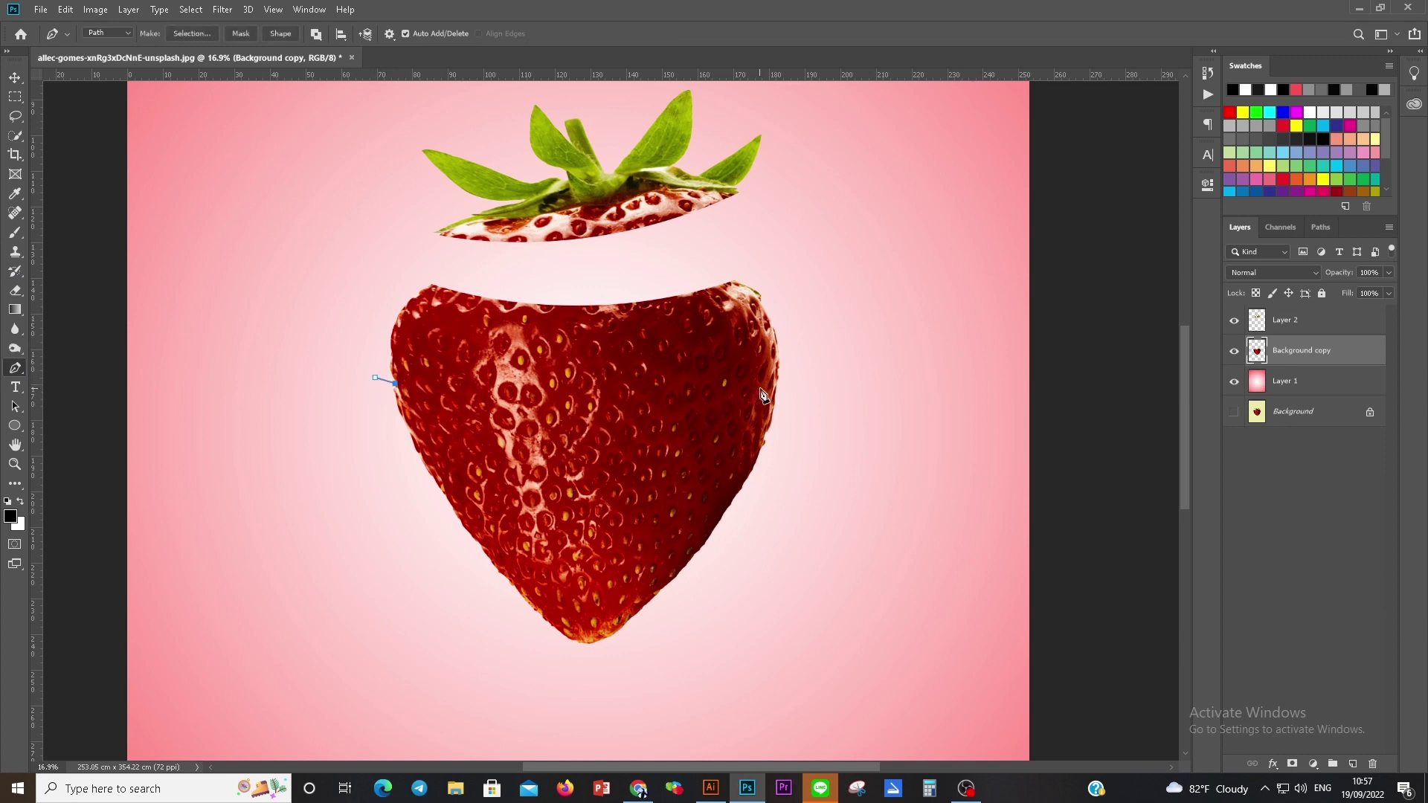
{"action": "left_click_drag", "start_coordinate": [779, 370], "coordinate": [958, 280]}
{"action": "left_click", "coordinate": [951, 210]}
{"action": "left_click", "coordinate": [872, 159]}
{"action": "left_click", "coordinate": [378, 151]}
{"action": "left_click_drag", "start_coordinate": [248, 219], "coordinate": [263, 276]}
{"action": "left_click_drag", "start_coordinate": [295, 325], "coordinate": [321, 344]}
{"action": "left_click", "coordinate": [375, 378]}
Step: Turn the path into a selection, cut the slice, and paste it in place on a new layer
{"action": "right_click", "coordinate": [502, 294]}
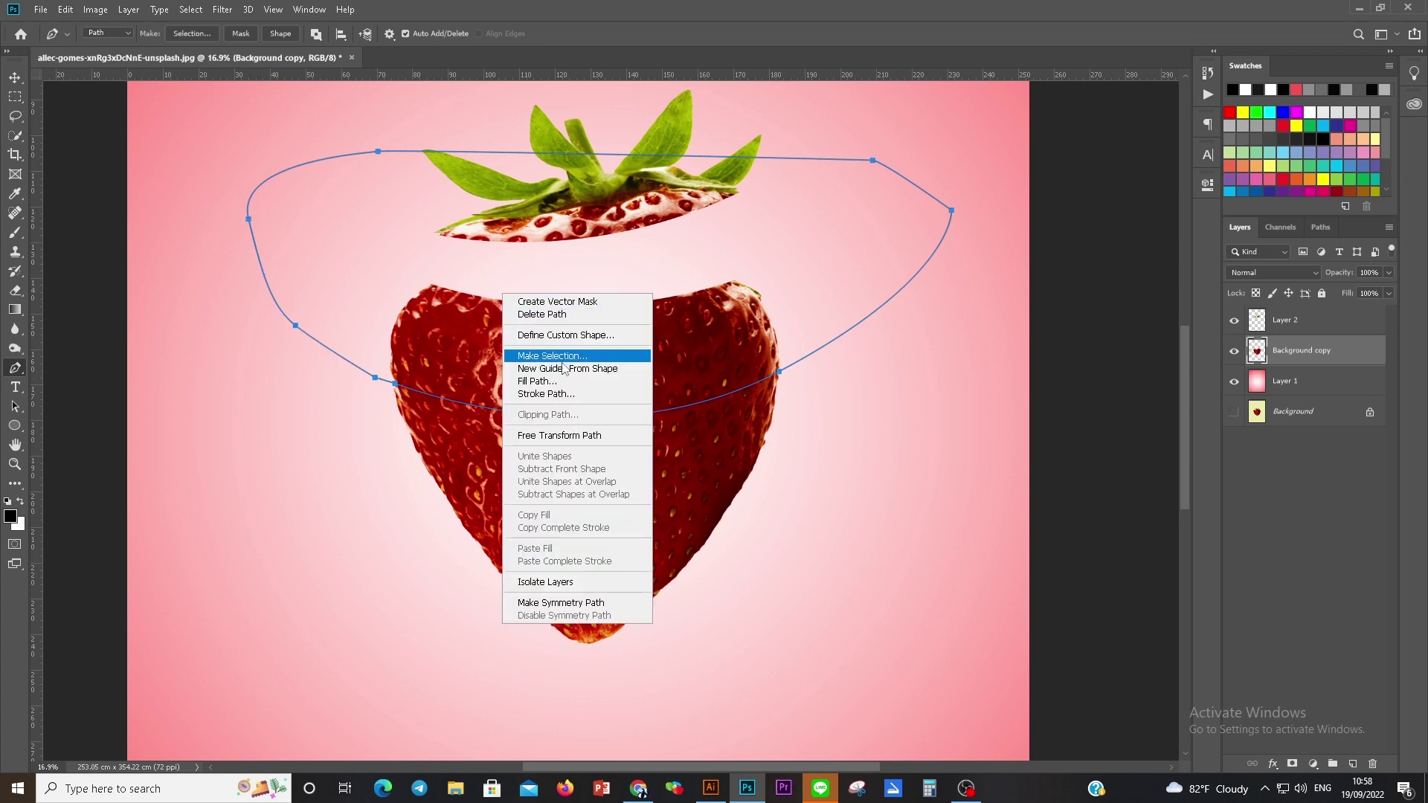
{"action": "left_click", "coordinate": [551, 355]}
{"action": "left_click", "coordinate": [788, 211]}
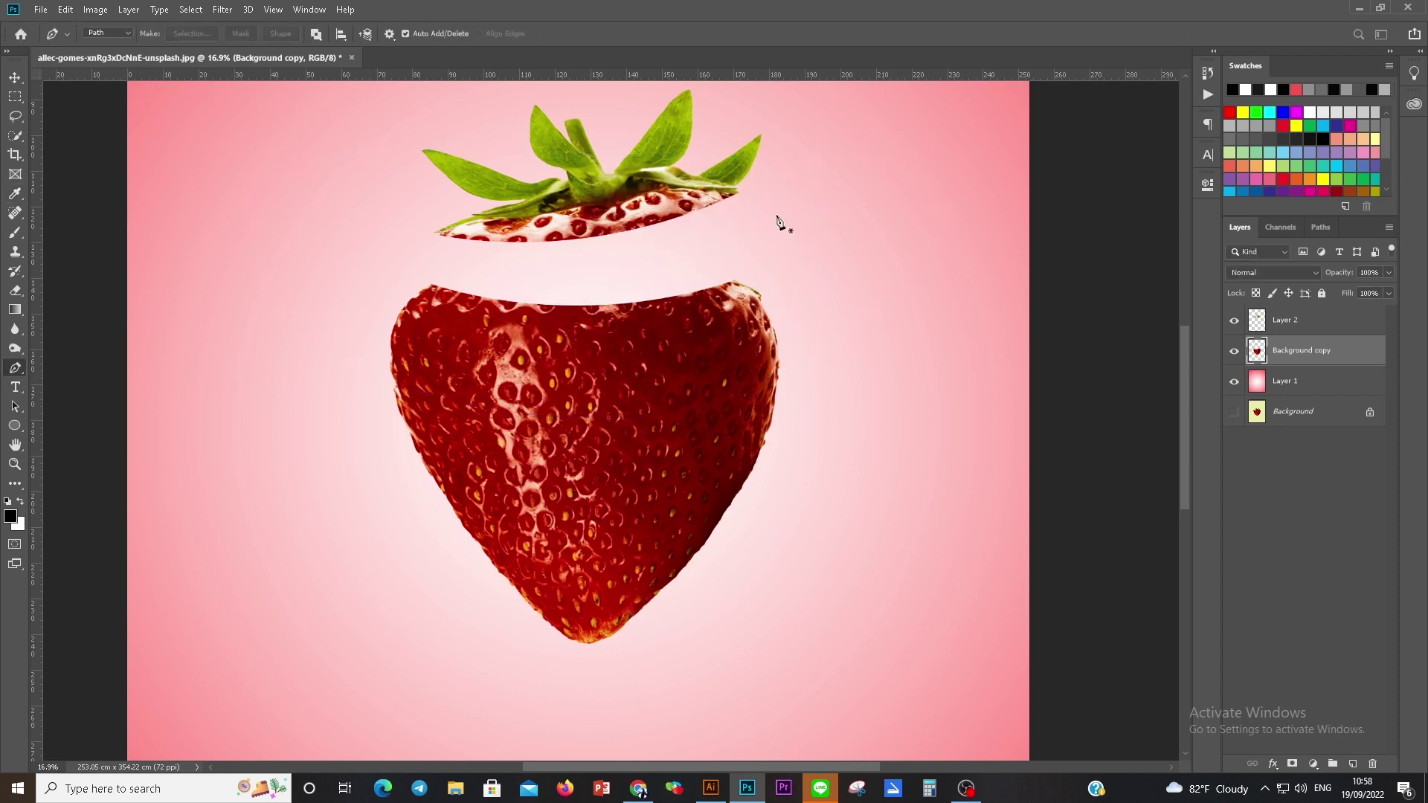
{"action": "left_click", "coordinate": [66, 9]}
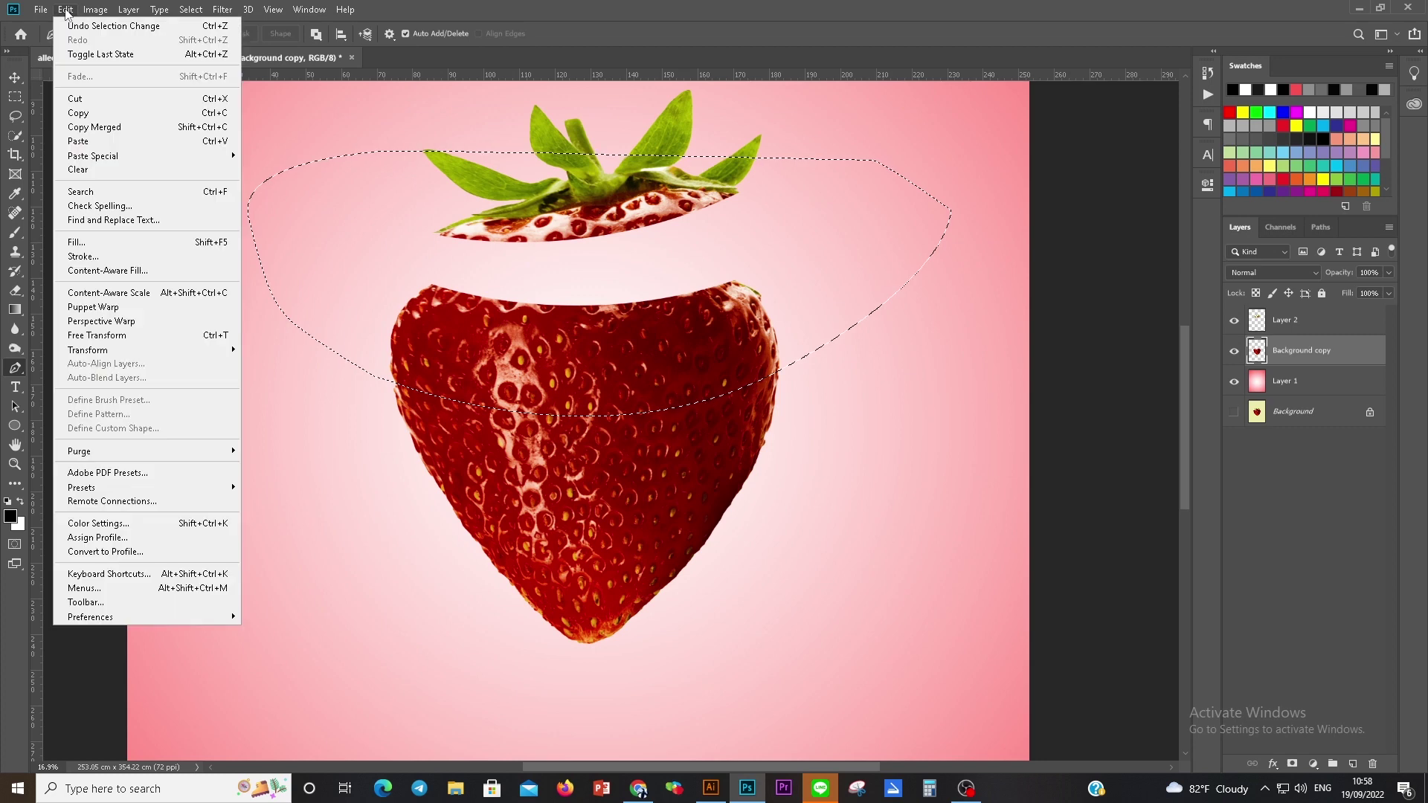
{"action": "left_click", "coordinate": [81, 98]}
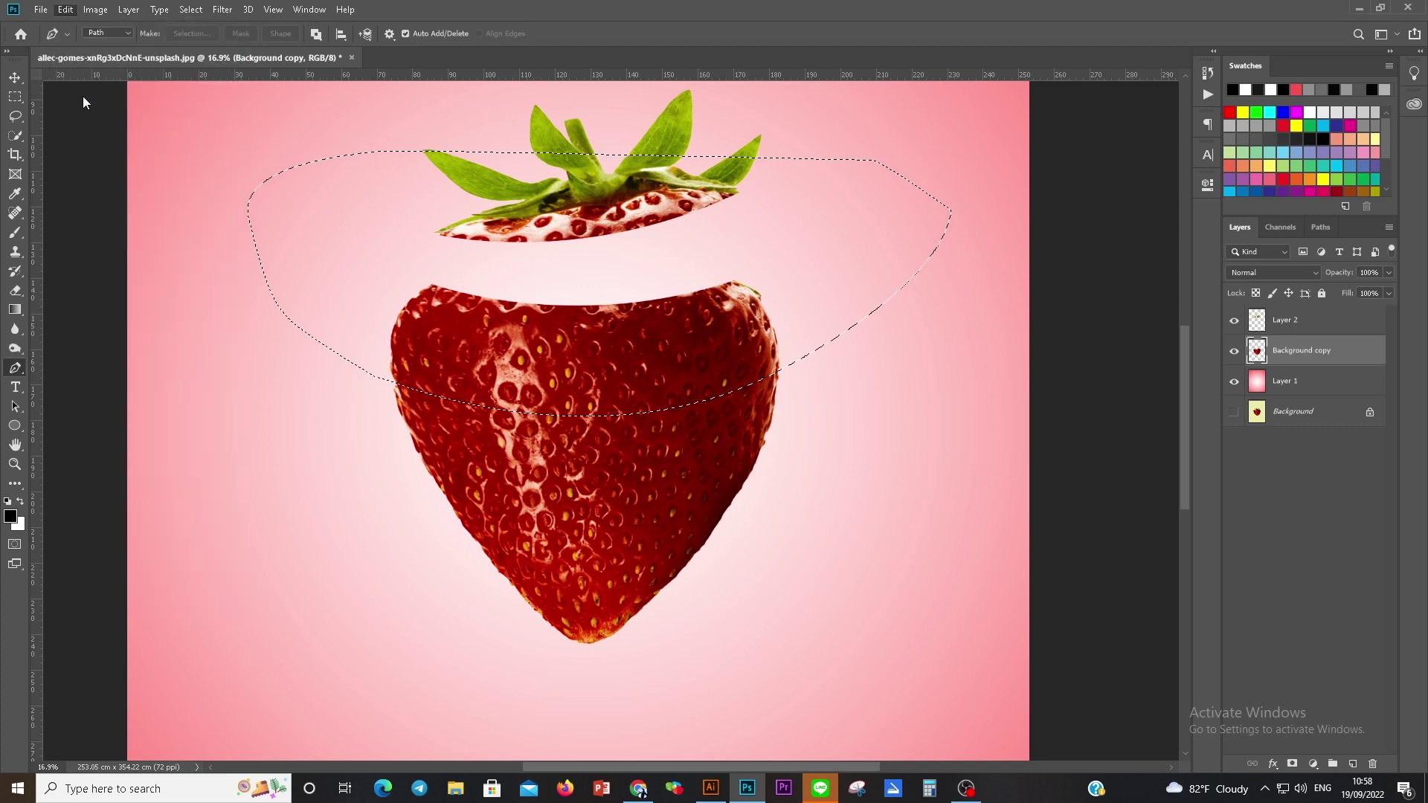
{"action": "left_click", "coordinate": [72, 12]}
{"action": "mouse_move", "coordinate": [93, 156]}
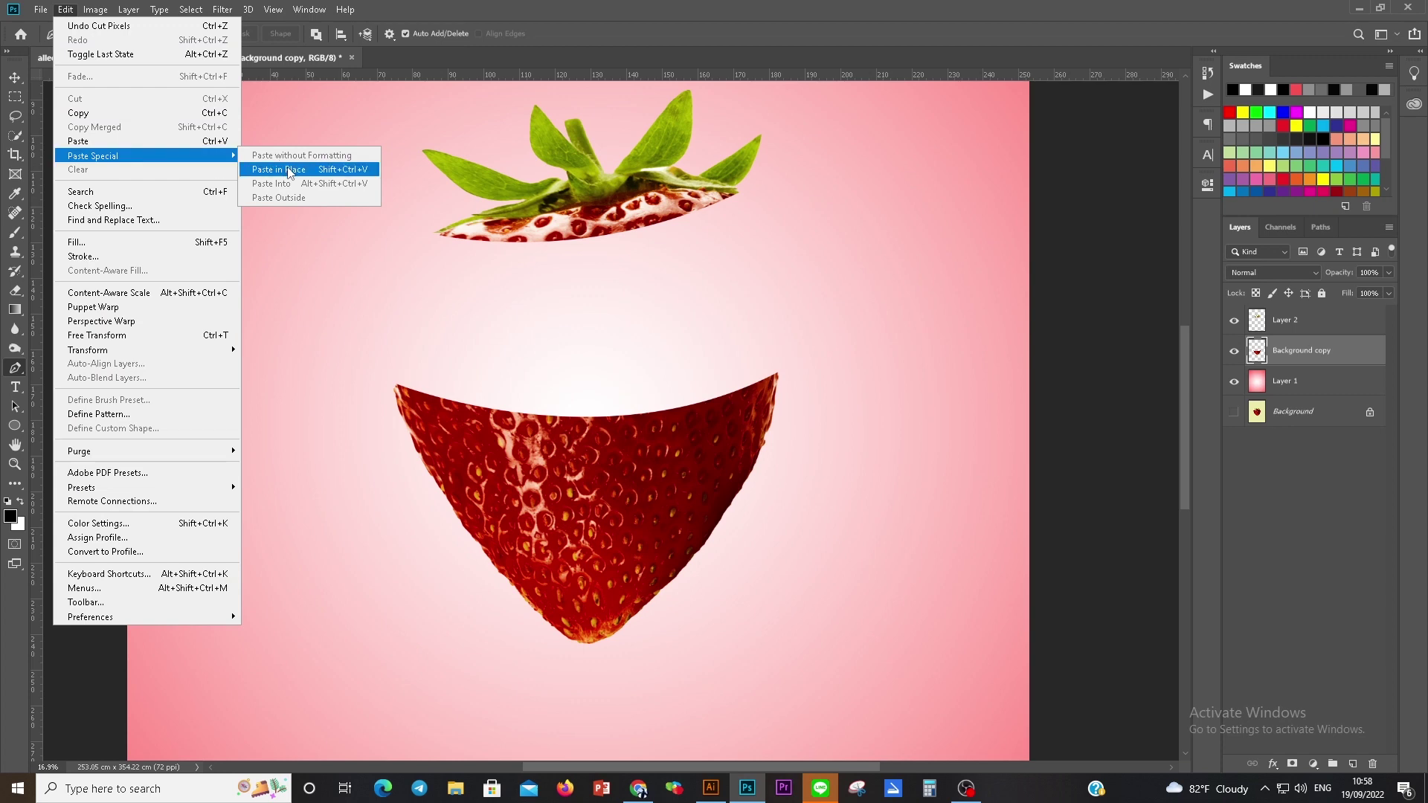
{"action": "left_click", "coordinate": [289, 173]}
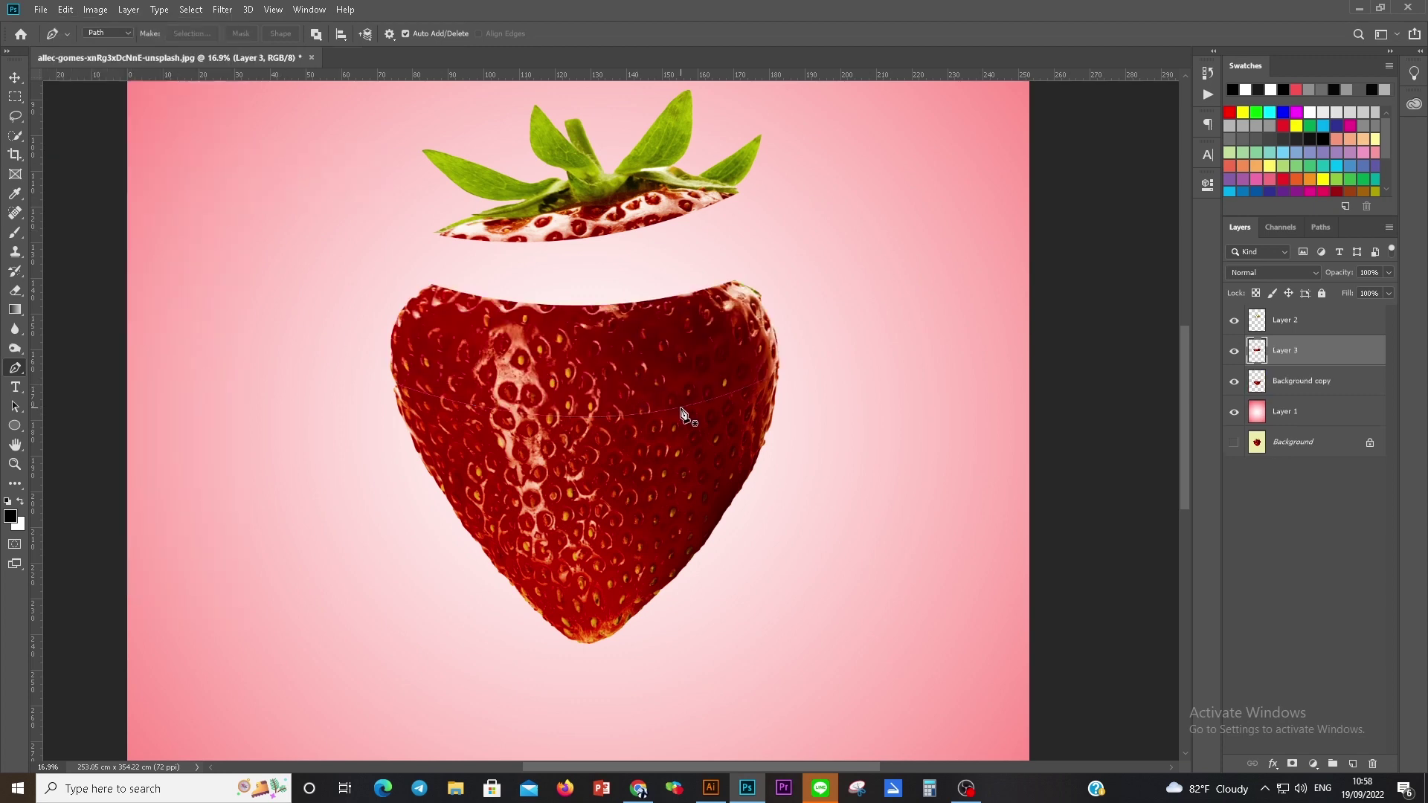
Step: Lift the middle slice and lower the bottom piece to open a gap between them
{"action": "scroll", "coordinate": [651, 394], "scroll_direction": "up", "scroll_amount": 1}
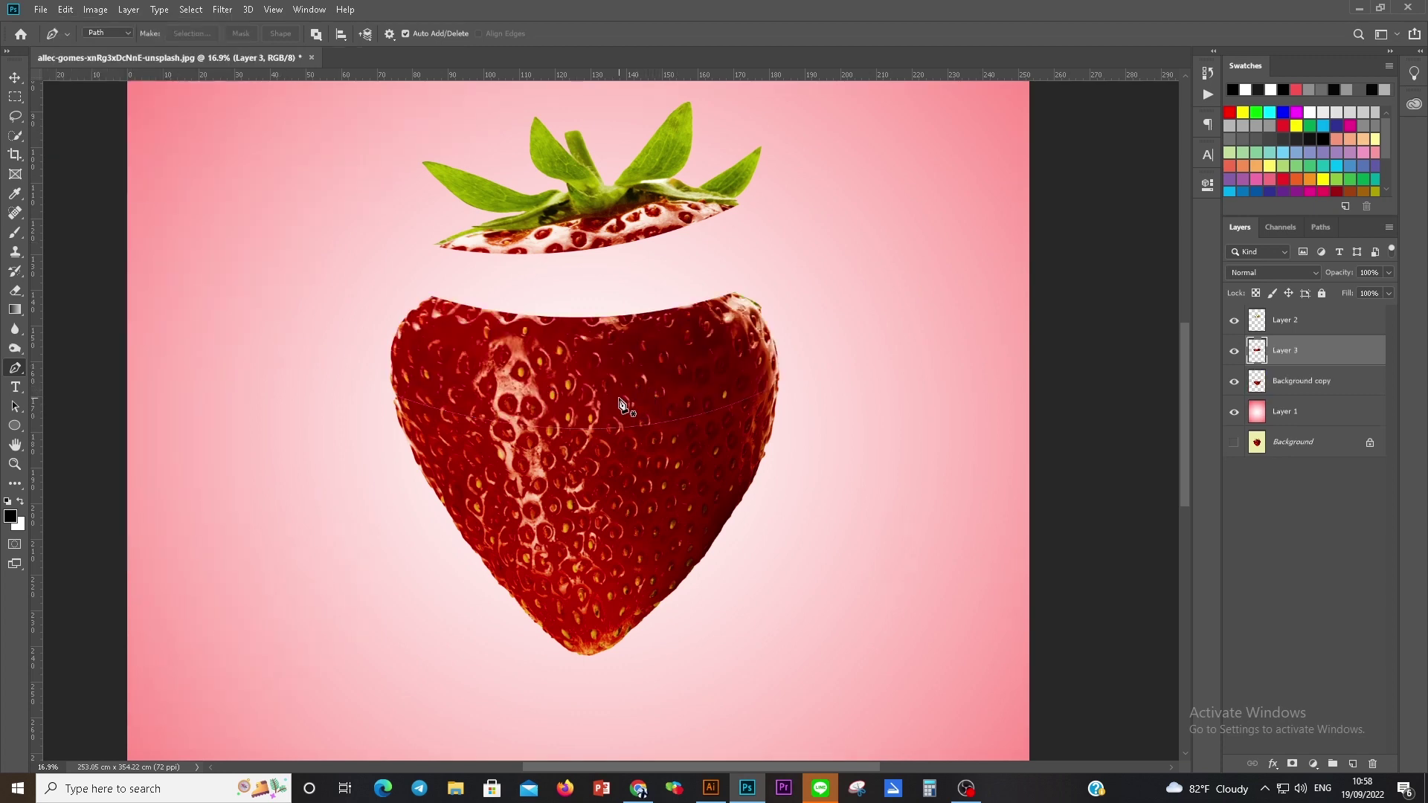
{"action": "left_click", "coordinate": [16, 77]}
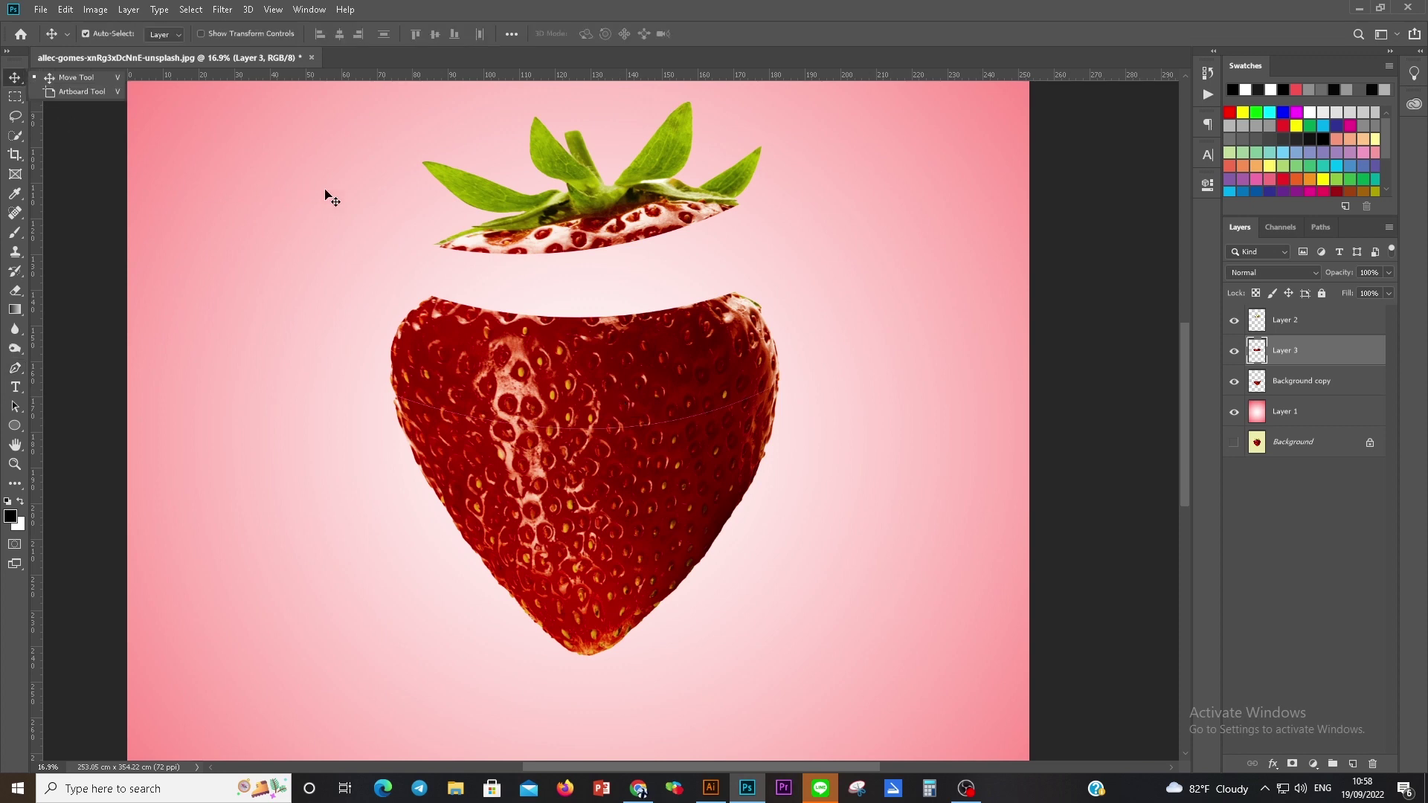
{"action": "left_click_drag", "start_coordinate": [688, 428], "coordinate": [636, 360]}
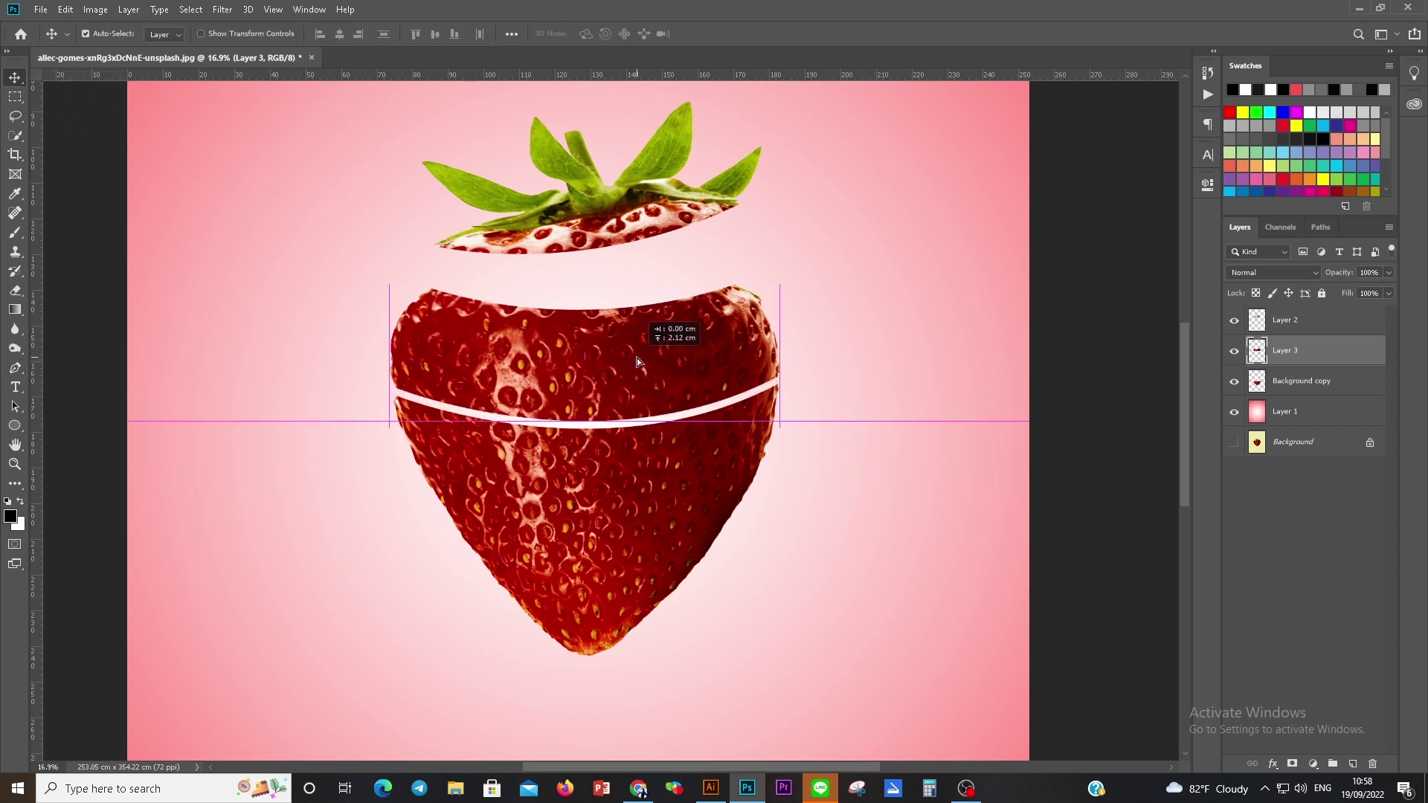
{"action": "left_click_drag", "start_coordinate": [637, 359], "coordinate": [636, 349]}
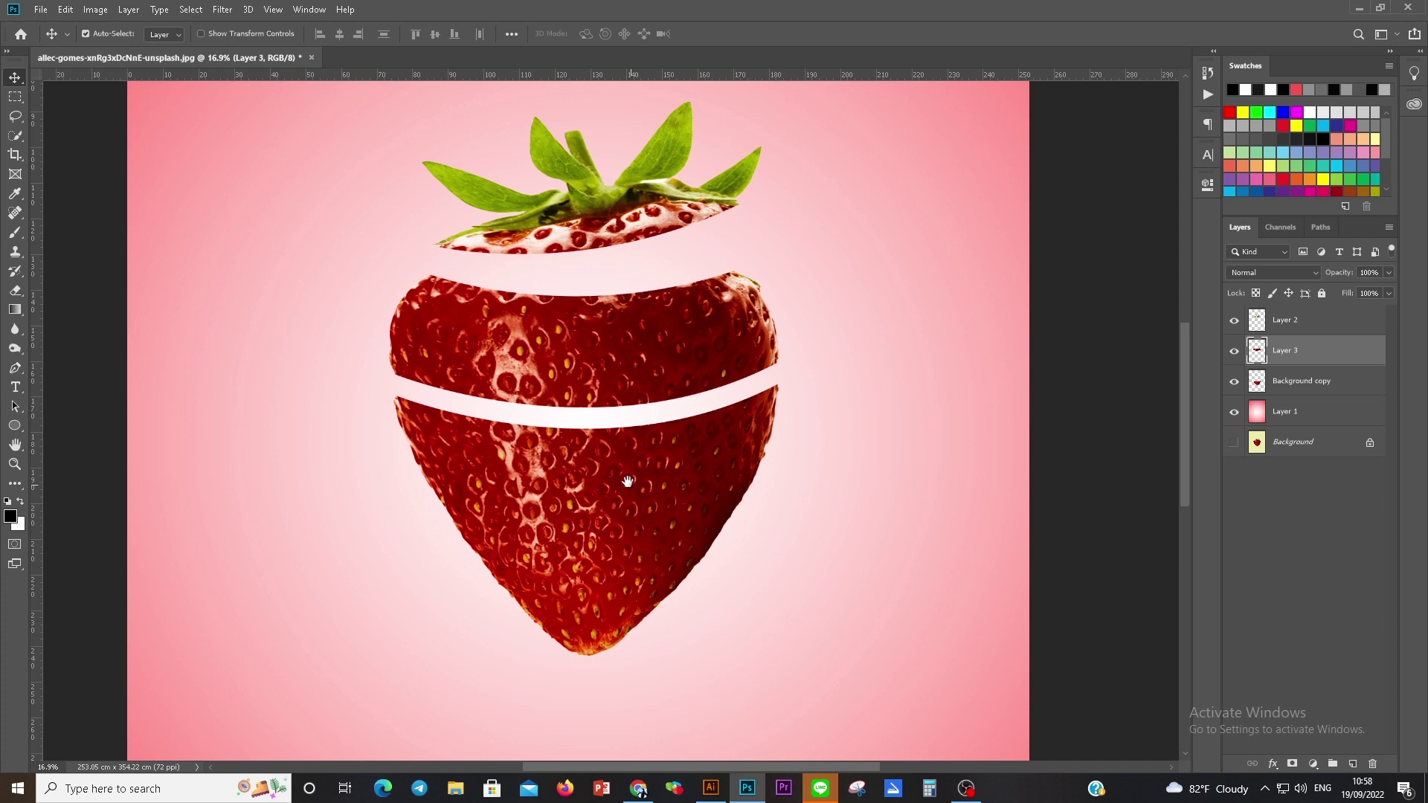
{"action": "scroll", "coordinate": [622, 443], "scroll_direction": "down", "scroll_amount": 1}
{"action": "left_click_drag", "start_coordinate": [613, 436], "coordinate": [596, 475]}
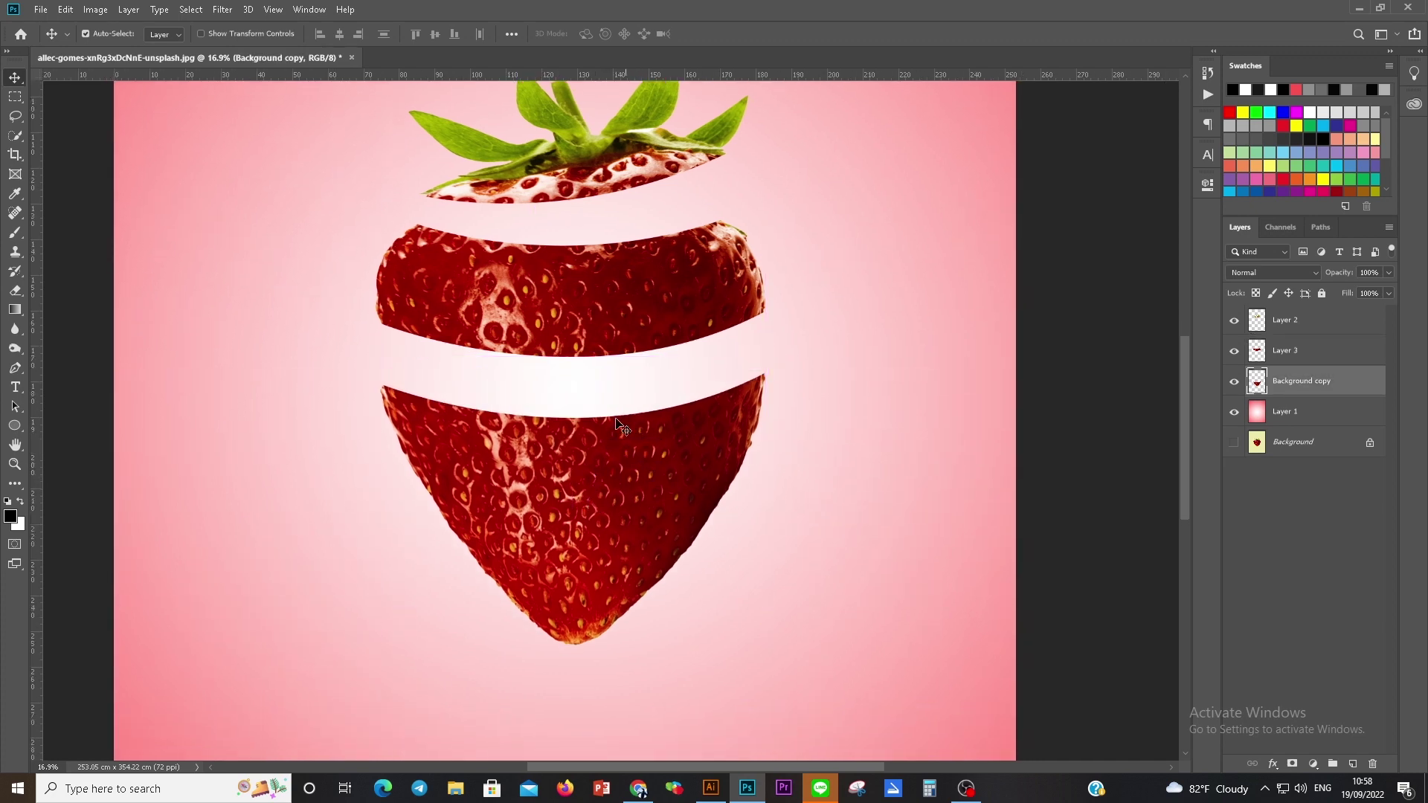
Step: Rotate the middle slice about 8 degrees
{"action": "left_click", "coordinate": [604, 317]}
{"action": "key", "text": "ctrl+t"}
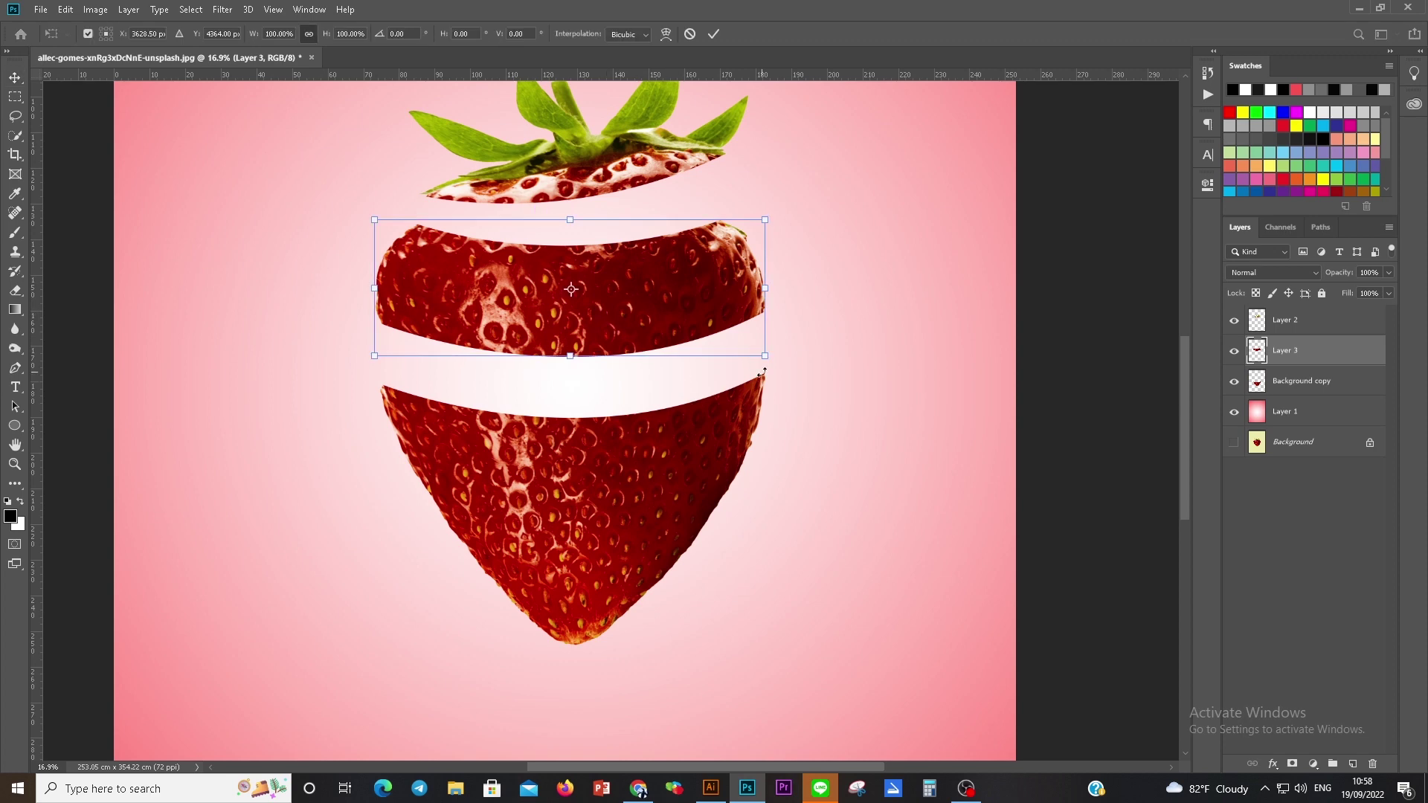
{"action": "left_click_drag", "start_coordinate": [797, 381], "coordinate": [801, 421]}
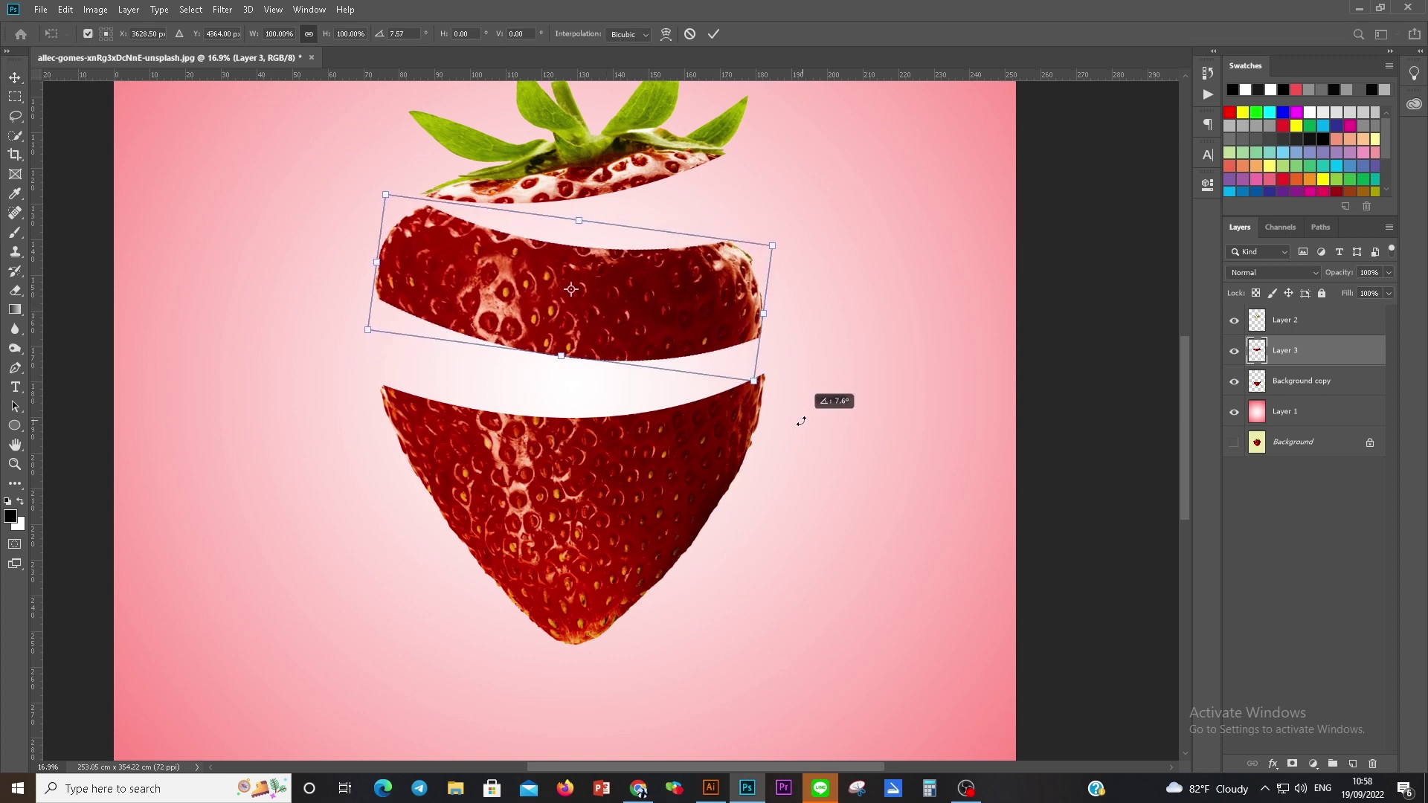
{"action": "key", "text": "Return"}
Step: Raise the leafy top piece higher above the middle slice
{"action": "scroll", "coordinate": [587, 265], "scroll_direction": "up", "scroll_amount": 3}
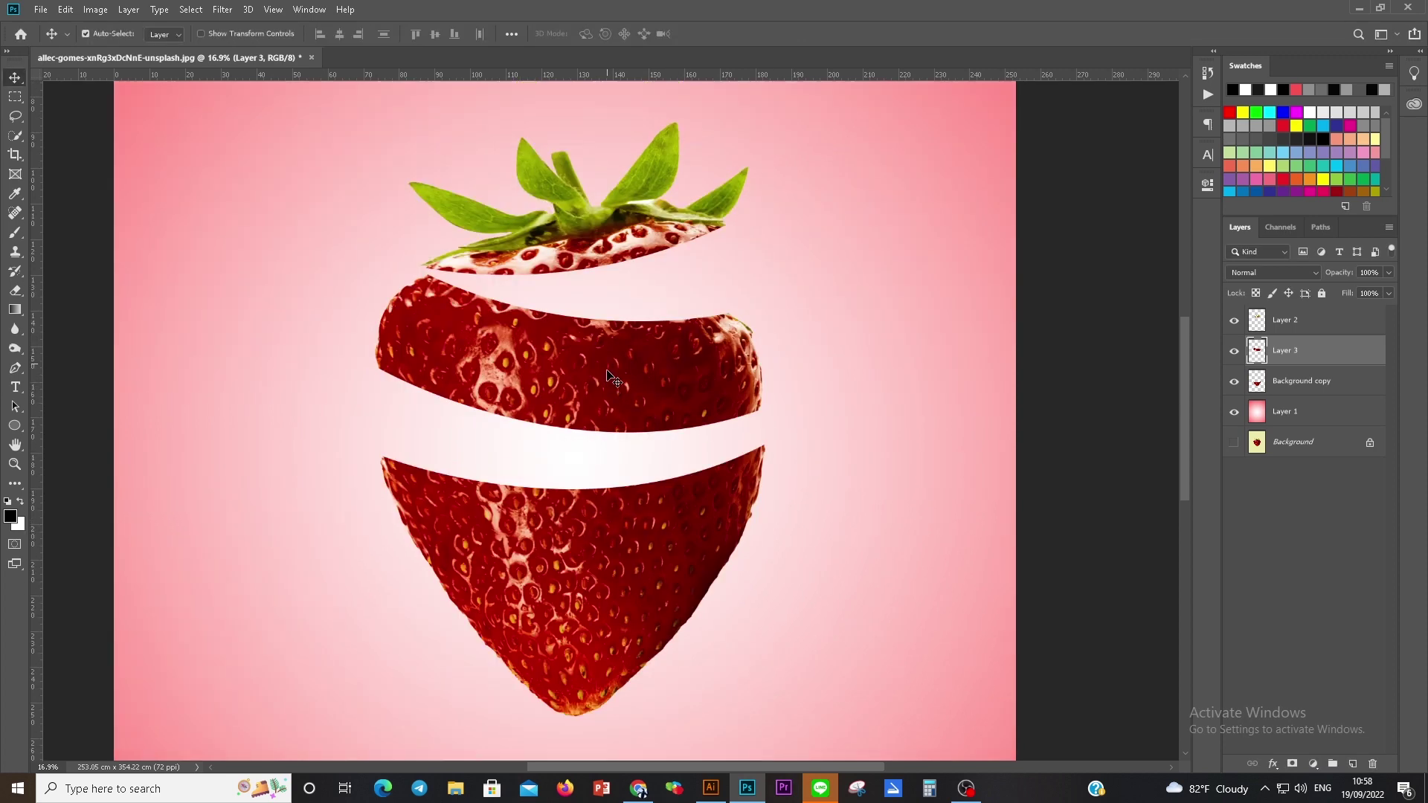
{"action": "left_click", "coordinate": [587, 266]}
{"action": "scroll", "coordinate": [593, 269], "scroll_direction": "up", "scroll_amount": 2}
{"action": "mouse_move", "coordinate": [579, 345]}
{"action": "left_mouse_down"}
{"action": "mouse_move", "coordinate": [579, 273]}
{"action": "mouse_move", "coordinate": [582, 298]}
{"action": "left_mouse_up"}
{"action": "scroll", "coordinate": [589, 281], "scroll_direction": "down", "scroll_amount": 5}
{"action": "scroll", "coordinate": [615, 389], "scroll_direction": "down", "scroll_amount": 1}
{"action": "scroll", "coordinate": [619, 394], "scroll_direction": "down", "scroll_amount": 1}
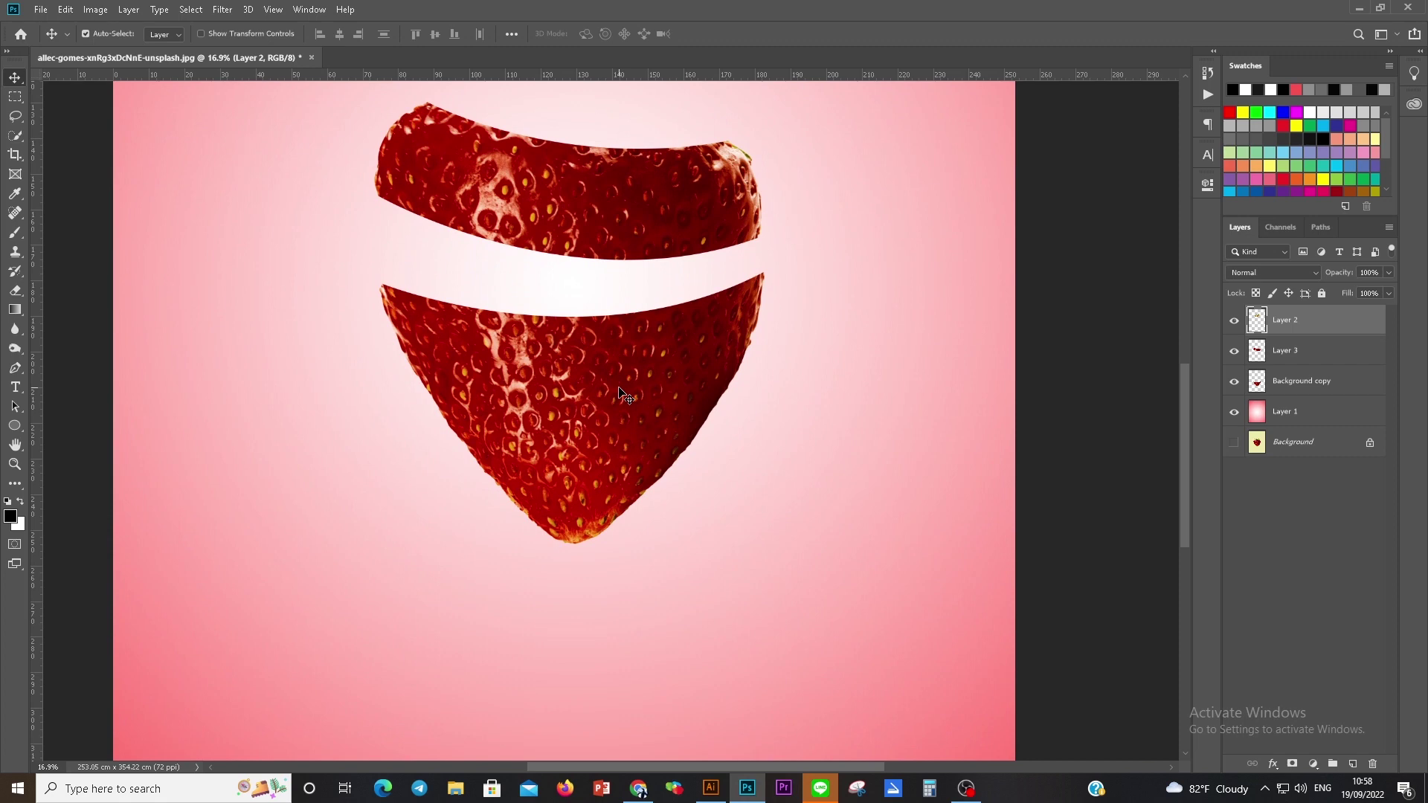
{"action": "left_click", "coordinate": [620, 394]}
Step: Draw a first curved cut line across the lower piece, then undo it
{"action": "left_click", "coordinate": [14, 368]}
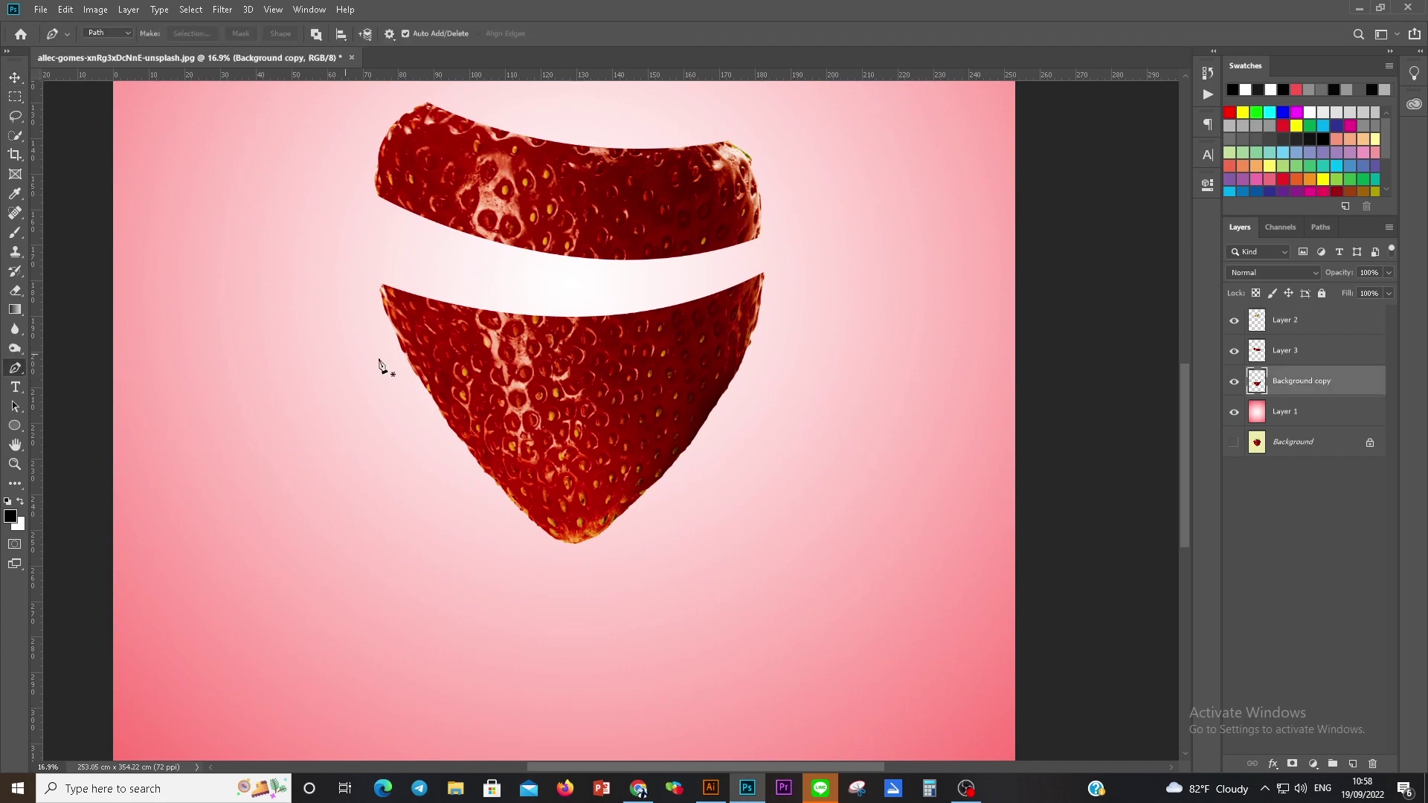
{"action": "left_click", "coordinate": [397, 400]}
{"action": "left_click", "coordinate": [438, 408]}
{"action": "left_click_drag", "start_coordinate": [717, 406], "coordinate": [843, 344]}
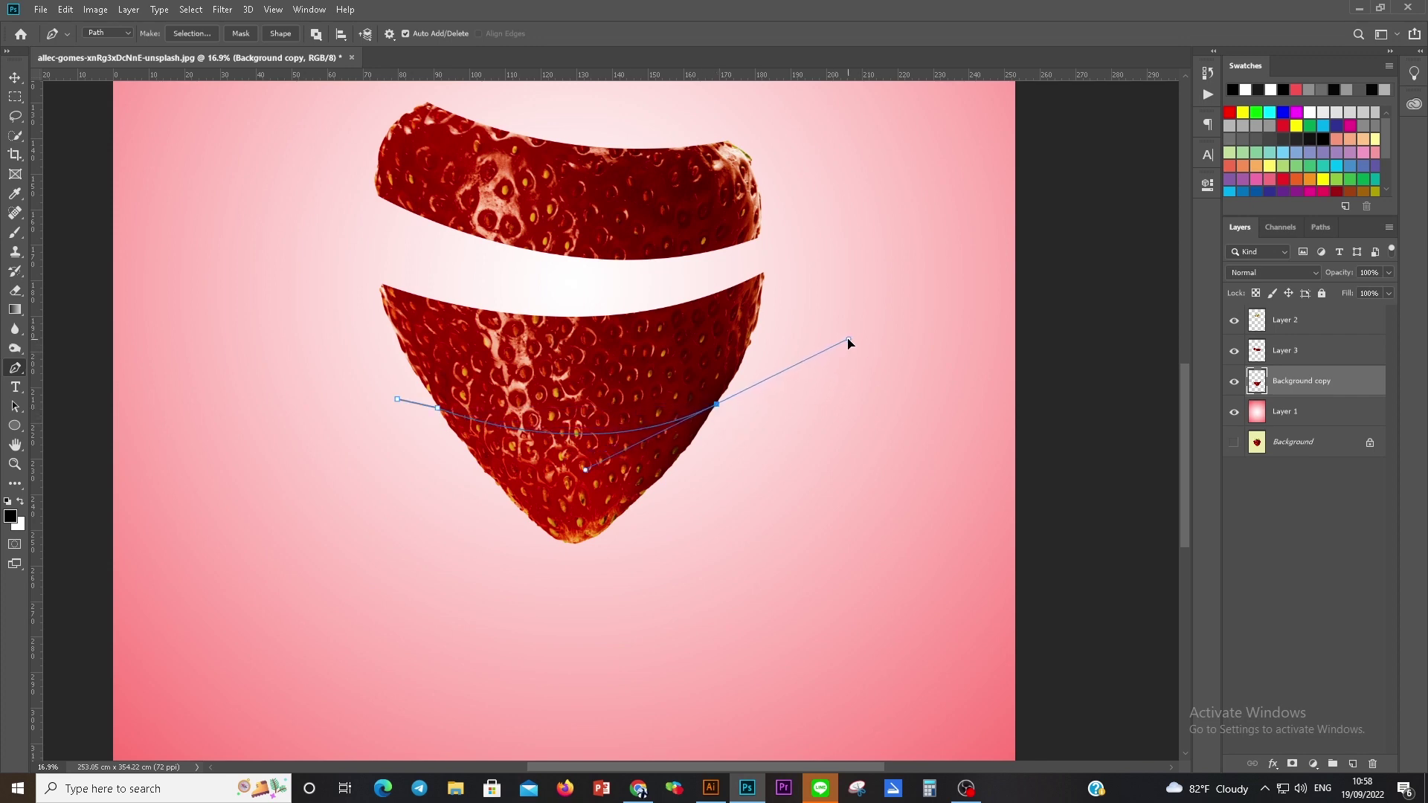
{"action": "left_click_drag", "start_coordinate": [848, 341], "coordinate": [852, 342]}
{"action": "key", "text": "ctrl+z"}
{"action": "key", "text": "ctrl+z"}
Step: Trace a closed curved pen path around the lower piece's upper band
{"action": "left_click", "coordinate": [423, 387]}
{"action": "left_click_drag", "start_coordinate": [725, 393], "coordinate": [902, 334]}
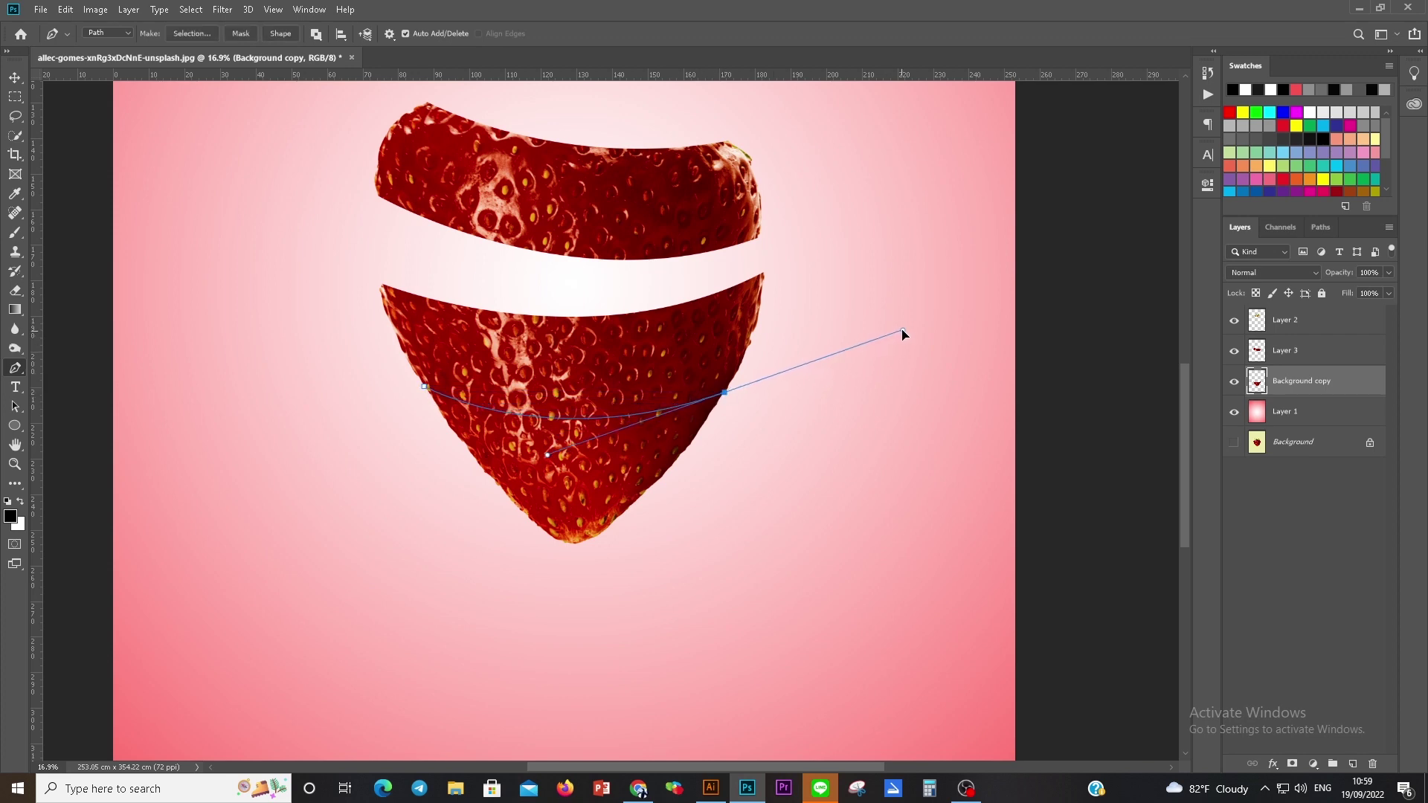
{"action": "left_click", "coordinate": [910, 293]}
{"action": "left_click", "coordinate": [818, 187]}
{"action": "left_click", "coordinate": [346, 156]}
{"action": "left_click_drag", "start_coordinate": [248, 257], "coordinate": [269, 294]}
{"action": "left_click_drag", "start_coordinate": [355, 360], "coordinate": [378, 368]}
{"action": "left_click", "coordinate": [424, 387]}
Step: Convert the path to a selection, cut the band, and paste it in place on a new layer
{"action": "right_click", "coordinate": [611, 346]}
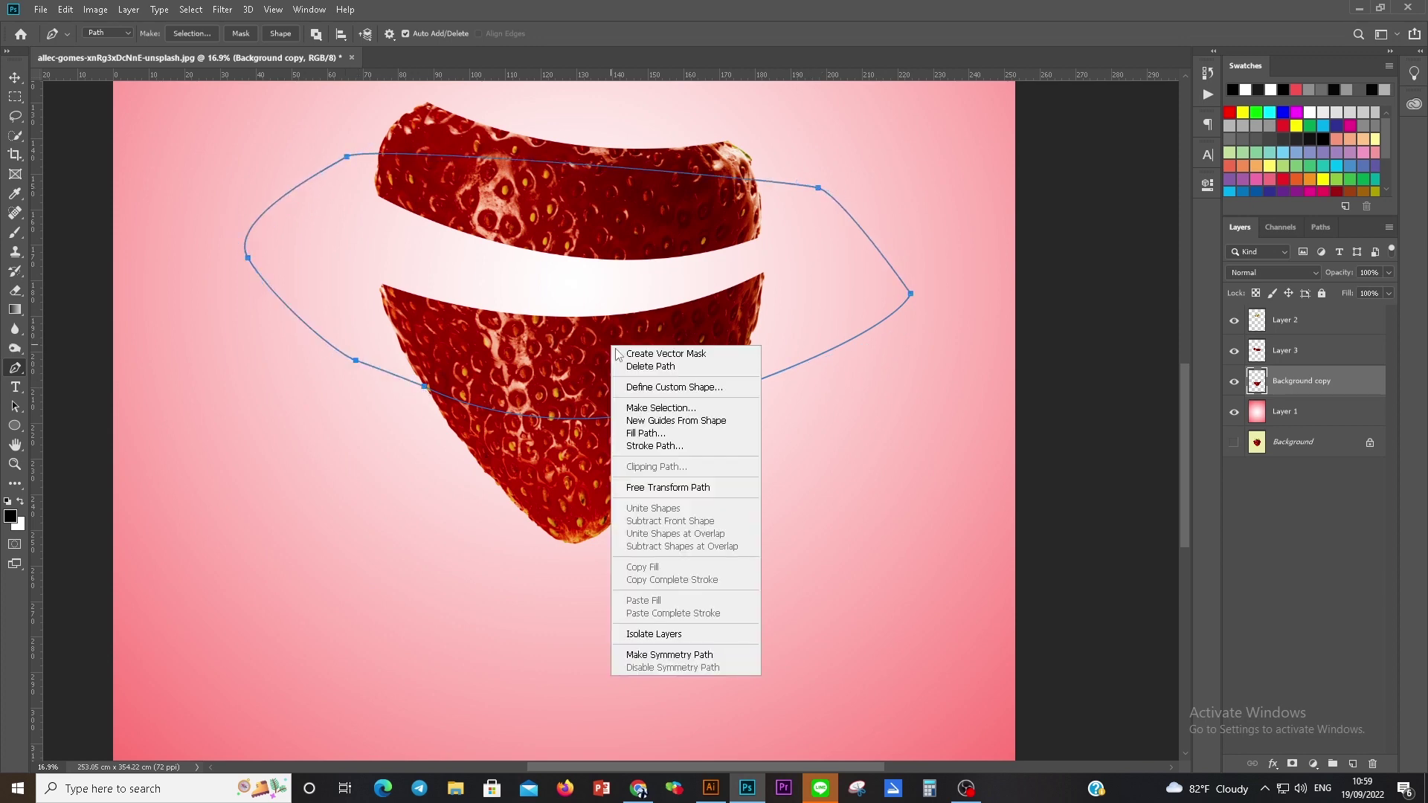
{"action": "left_click", "coordinate": [673, 406]}
{"action": "left_click", "coordinate": [786, 215]}
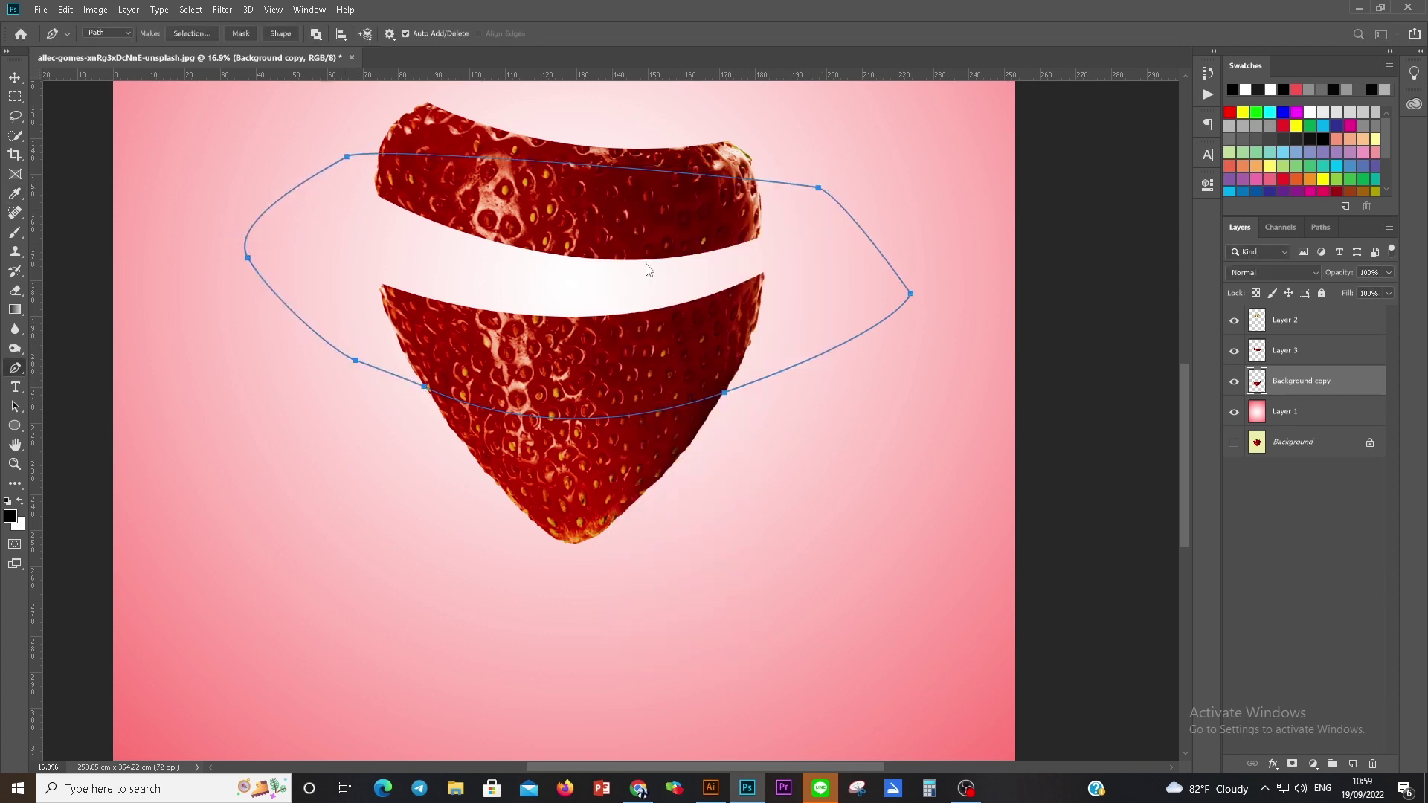
{"action": "left_click", "coordinate": [65, 9]}
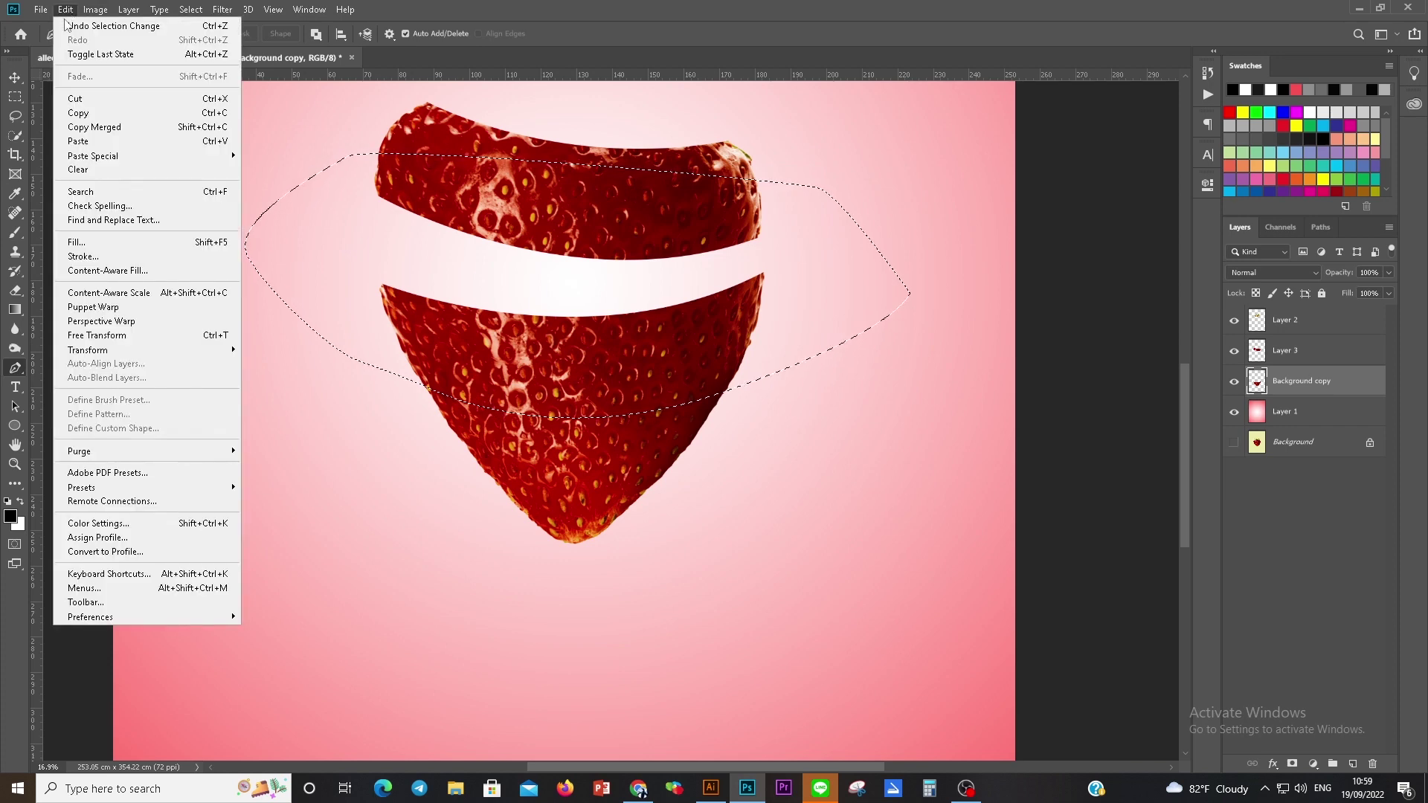
{"action": "left_click", "coordinate": [86, 98]}
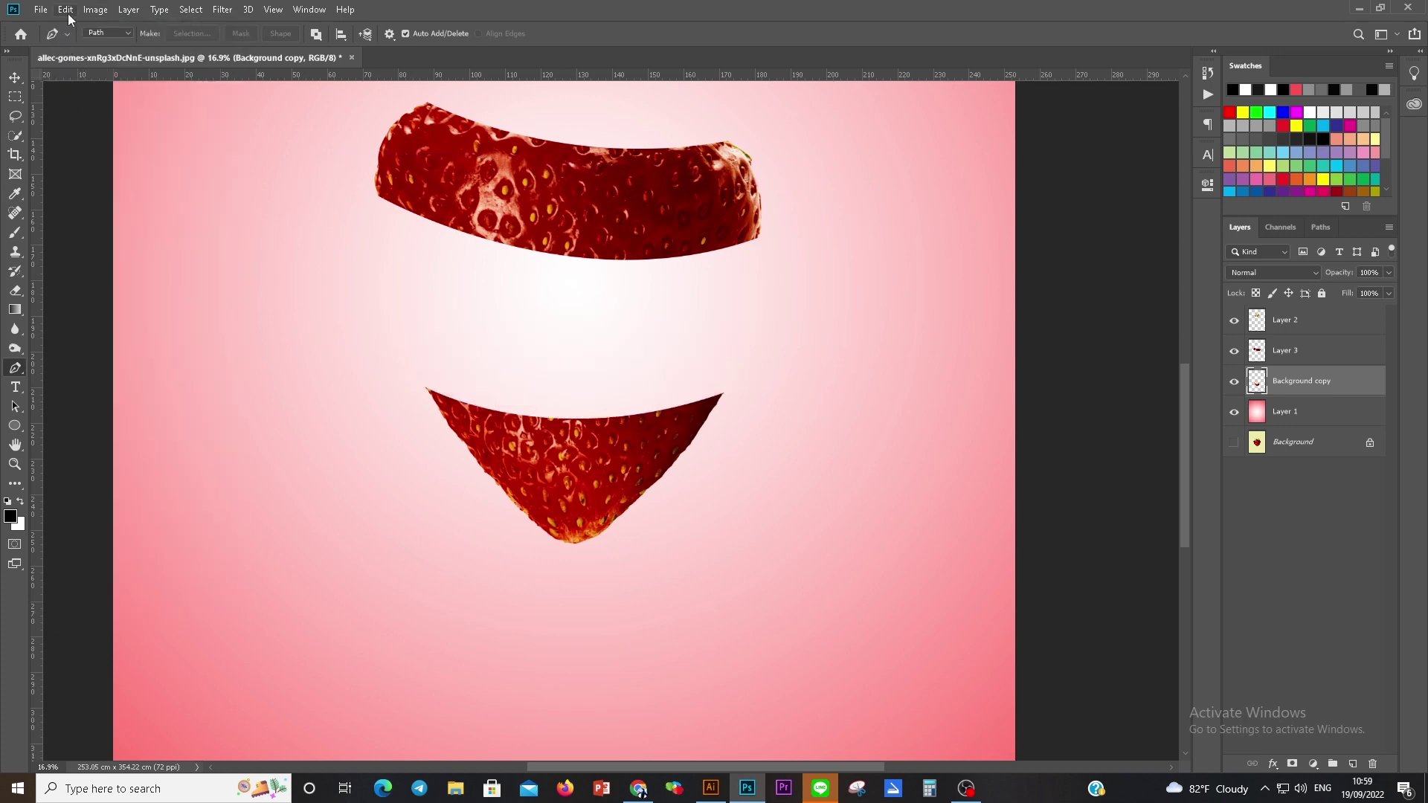
{"action": "left_click", "coordinate": [66, 9]}
{"action": "left_click", "coordinate": [283, 170]}
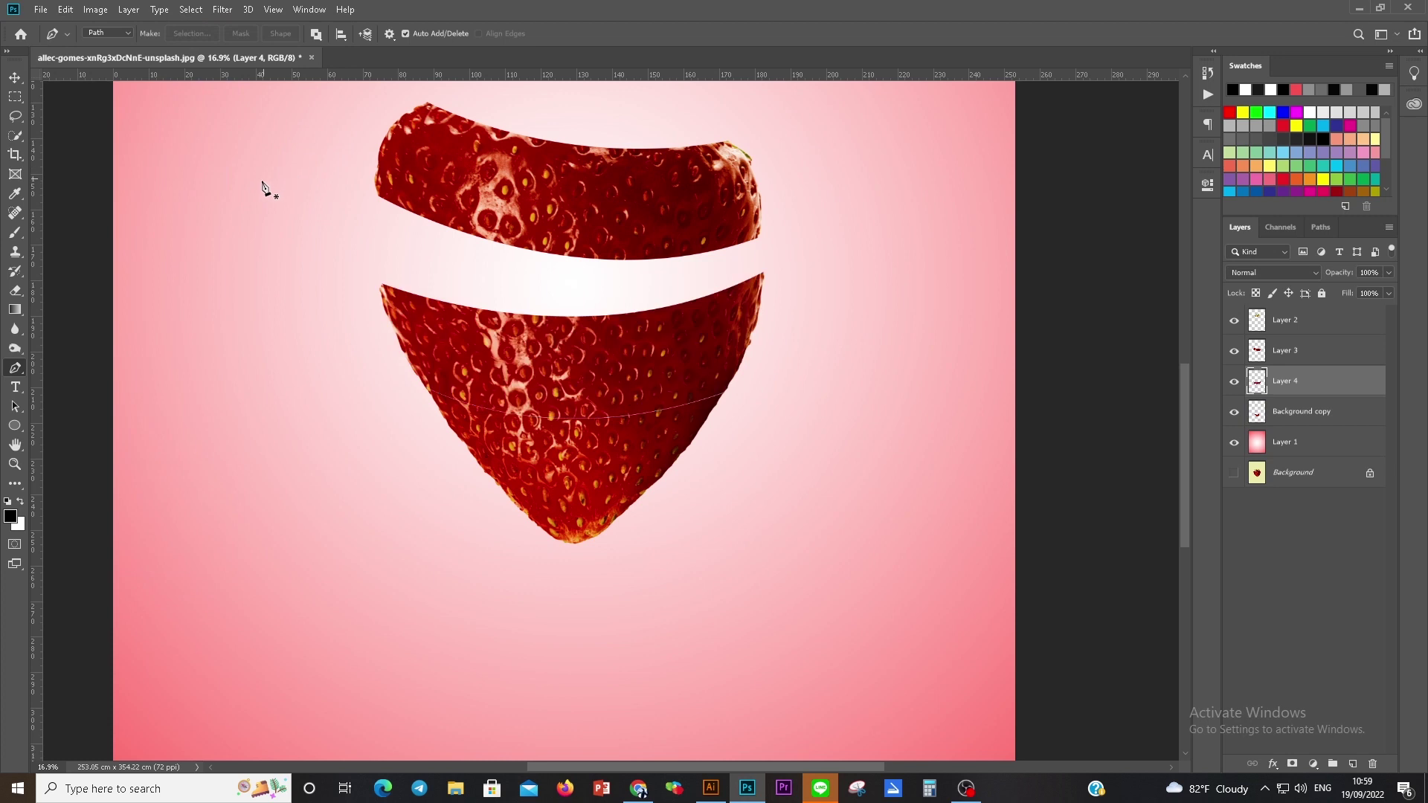
{"action": "left_click", "coordinate": [15, 77]}
Step: Drop the bottom tip away from the new band and rotate the band about -9 degrees
{"action": "left_click_drag", "start_coordinate": [588, 469], "coordinate": [584, 550]}
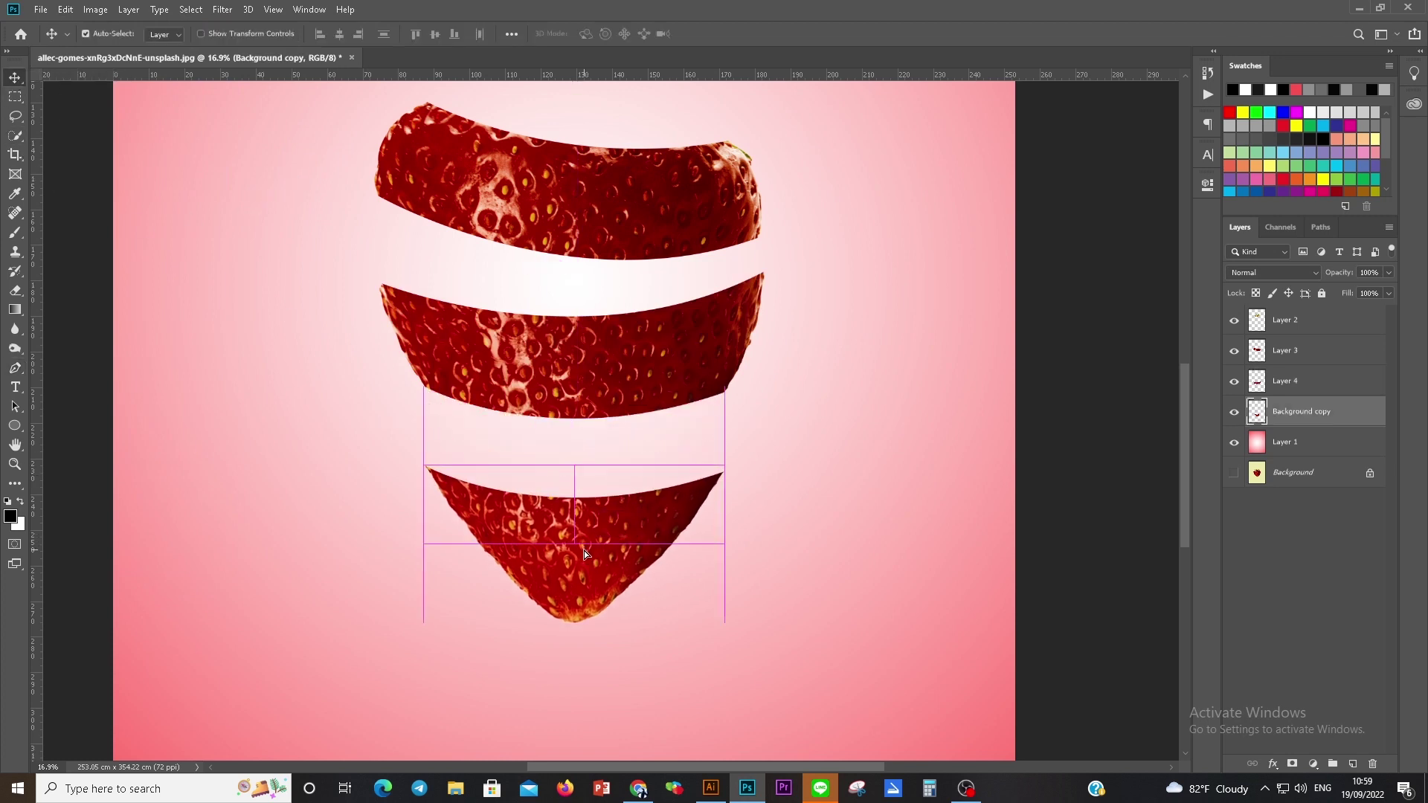
{"action": "left_click", "coordinate": [587, 402]}
{"action": "scroll", "coordinate": [589, 428], "scroll_direction": "down", "scroll_amount": 1}
{"action": "key", "text": "ctrl+t"}
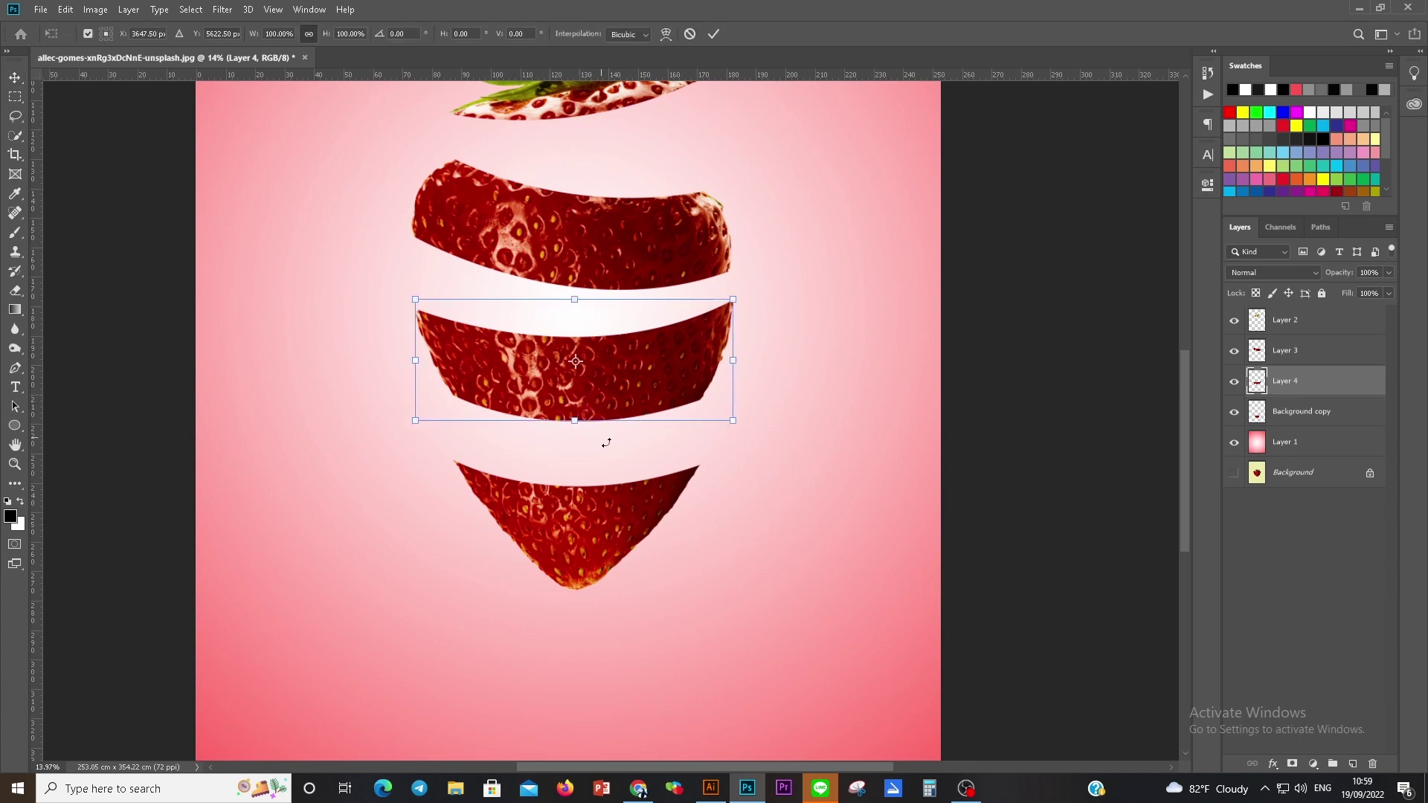
{"action": "left_click_drag", "start_coordinate": [421, 454], "coordinate": [435, 476]}
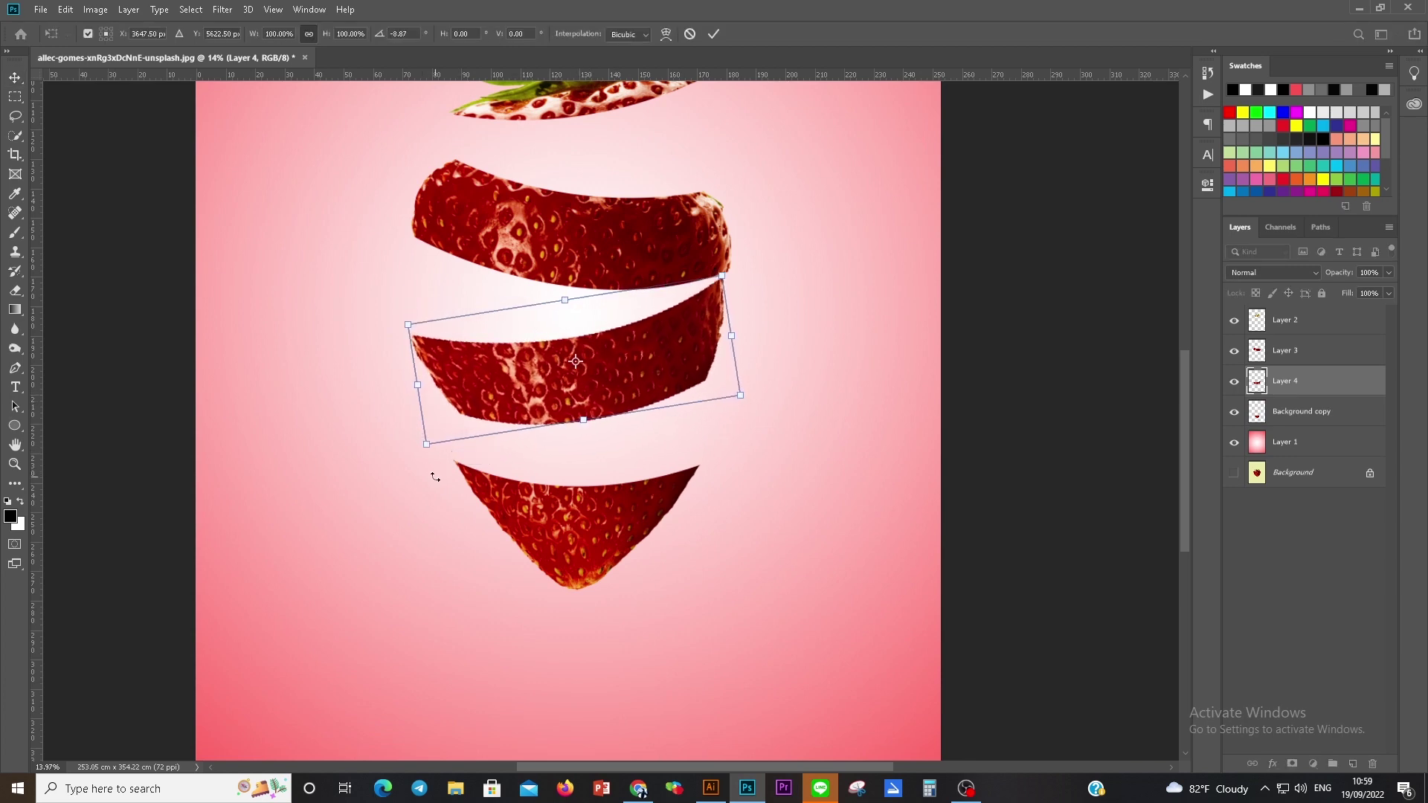
{"action": "key", "text": "Return"}
Step: Lower the new band about 35 px and fine-tune the bottom tip's position
{"action": "left_click_drag", "start_coordinate": [608, 381], "coordinate": [610, 394]}
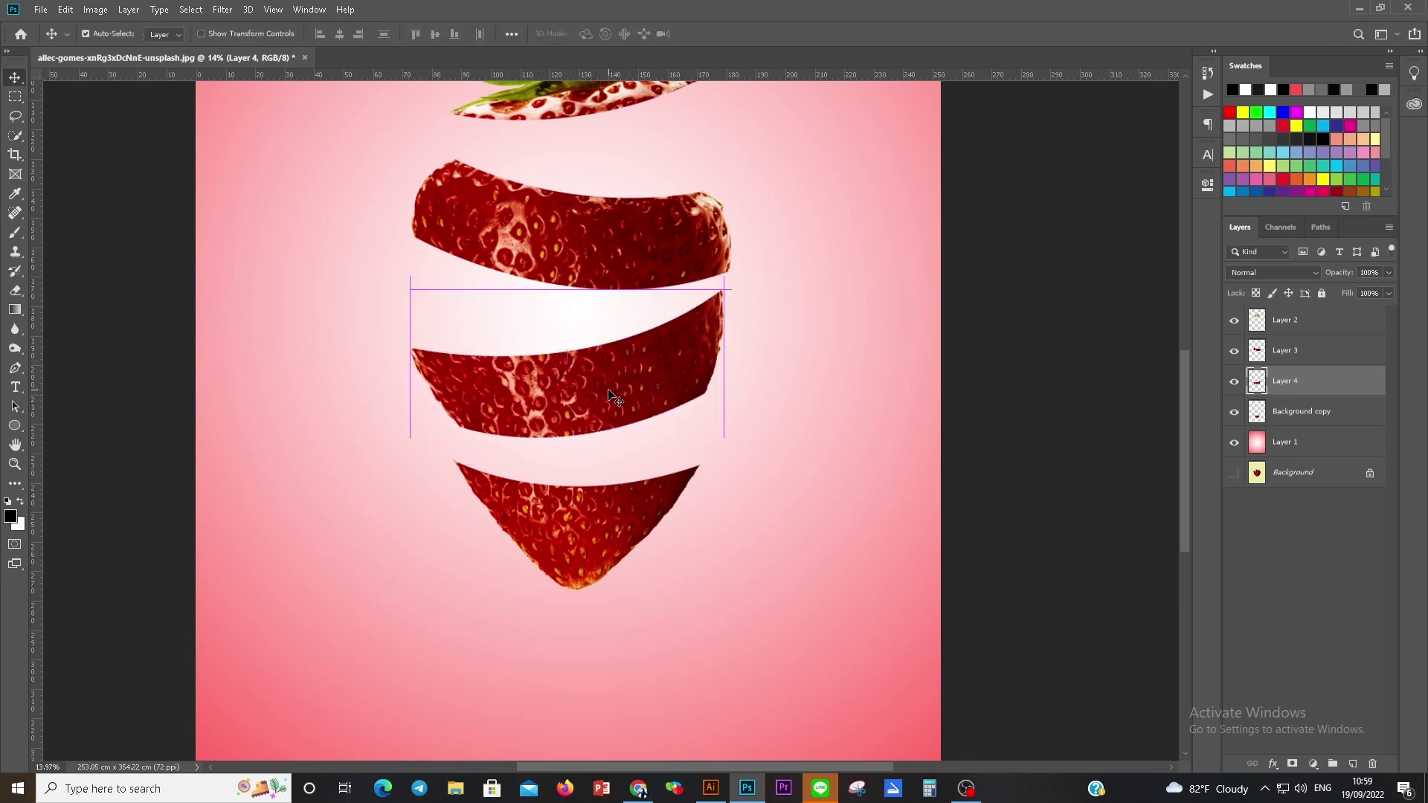
{"action": "scroll", "coordinate": [608, 394], "scroll_direction": "up", "scroll_amount": 2}
{"action": "left_click_drag", "start_coordinate": [574, 579], "coordinate": [577, 636]}
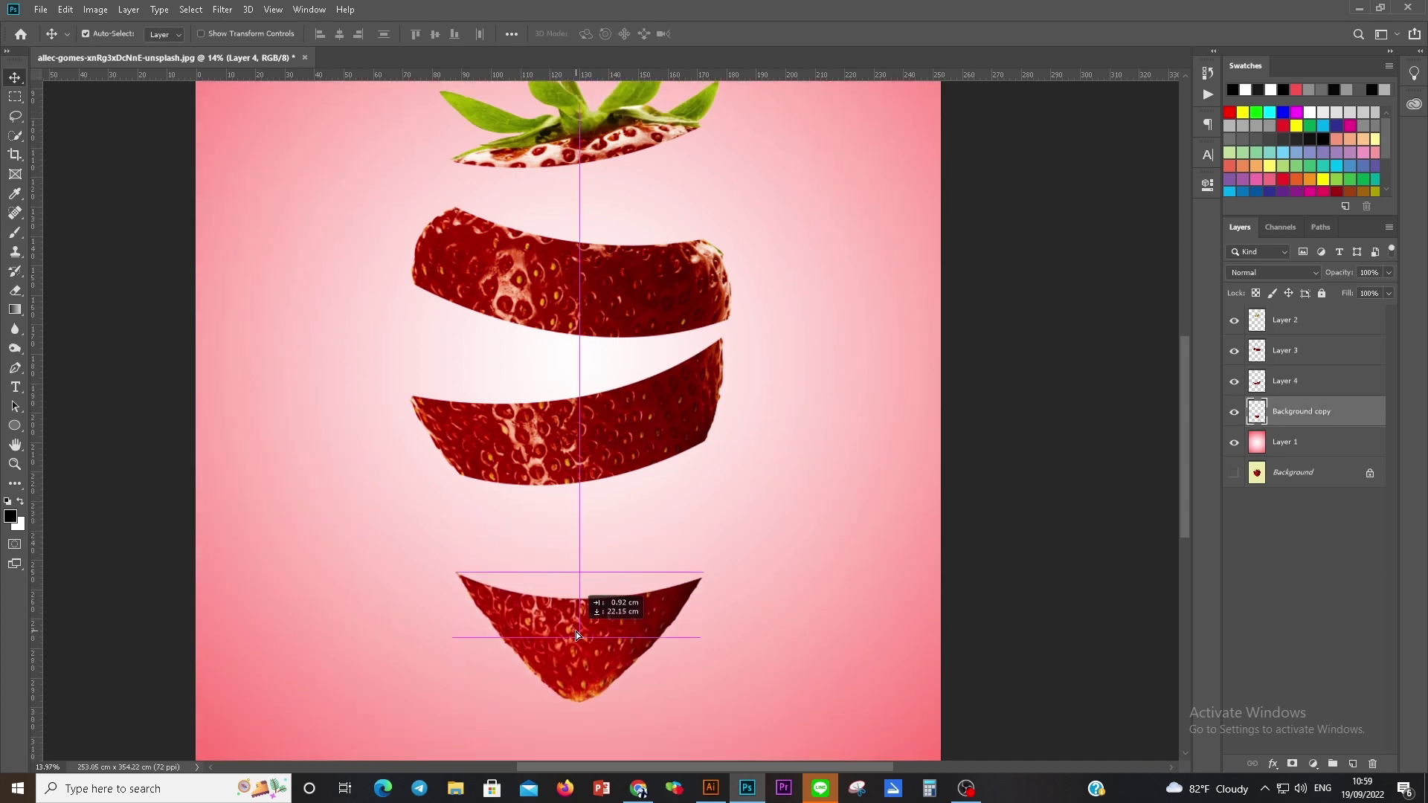
{"action": "left_click_drag", "start_coordinate": [577, 636], "coordinate": [575, 628]}
{"action": "left_click", "coordinate": [610, 439]}
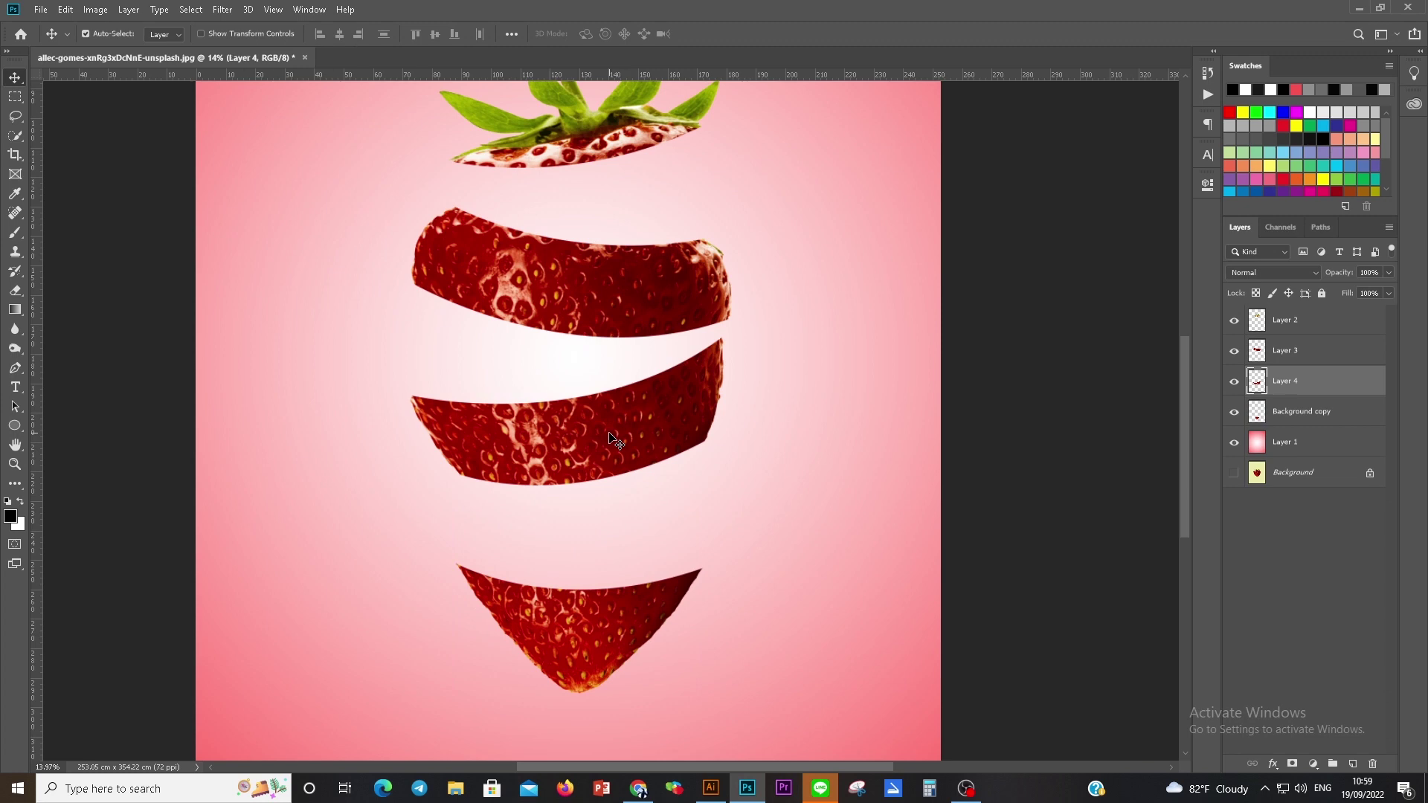
{"action": "left_click_drag", "start_coordinate": [609, 439], "coordinate": [617, 461]}
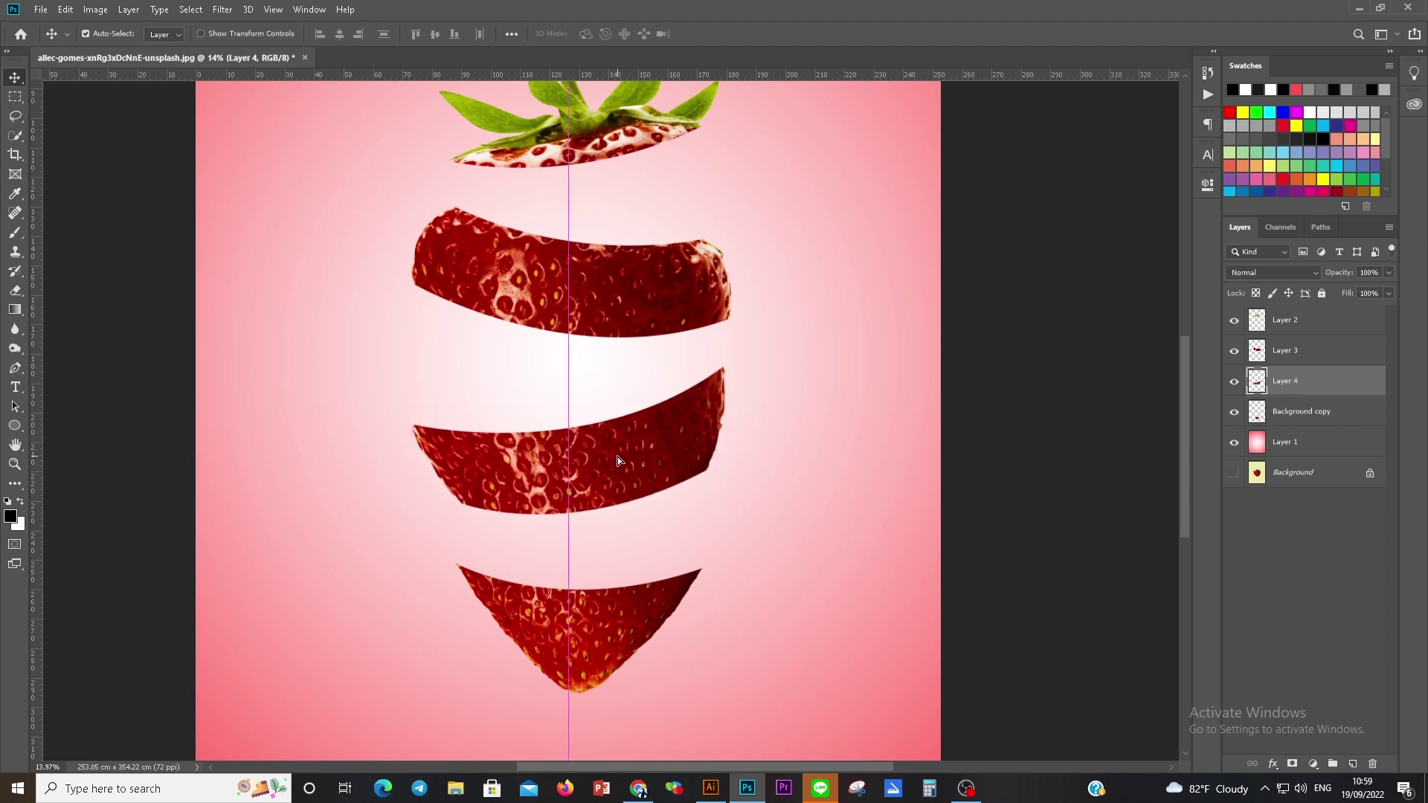
Step: Nudge the upper middle slice and leafy top down and raise the bottom tip 18 px for even spacing
{"action": "scroll", "coordinate": [609, 417], "scroll_direction": "up", "scroll_amount": 2}
{"action": "left_click", "coordinate": [583, 350]}
{"action": "left_click_drag", "start_coordinate": [584, 356], "coordinate": [591, 364]}
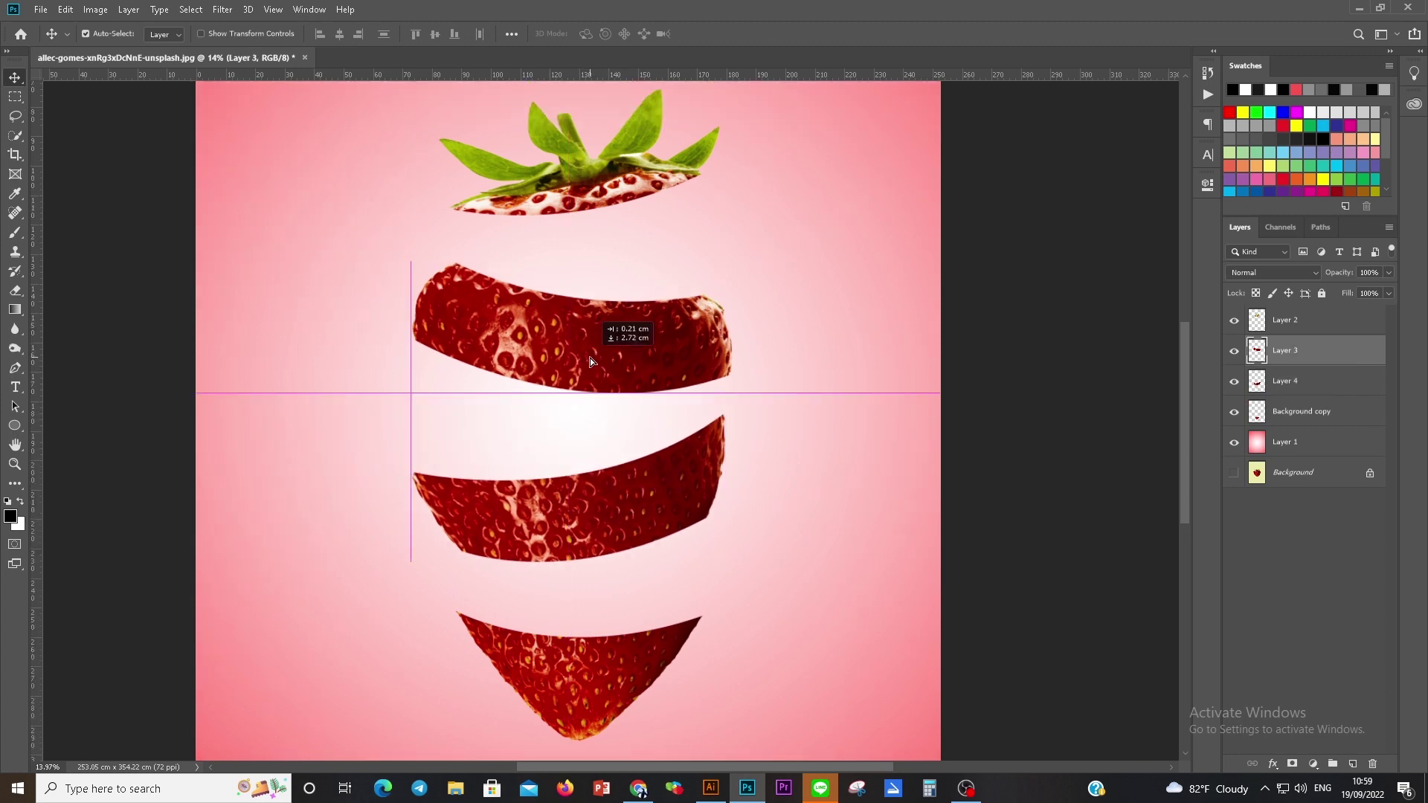
{"action": "scroll", "coordinate": [606, 275], "scroll_direction": "up", "scroll_amount": 2}
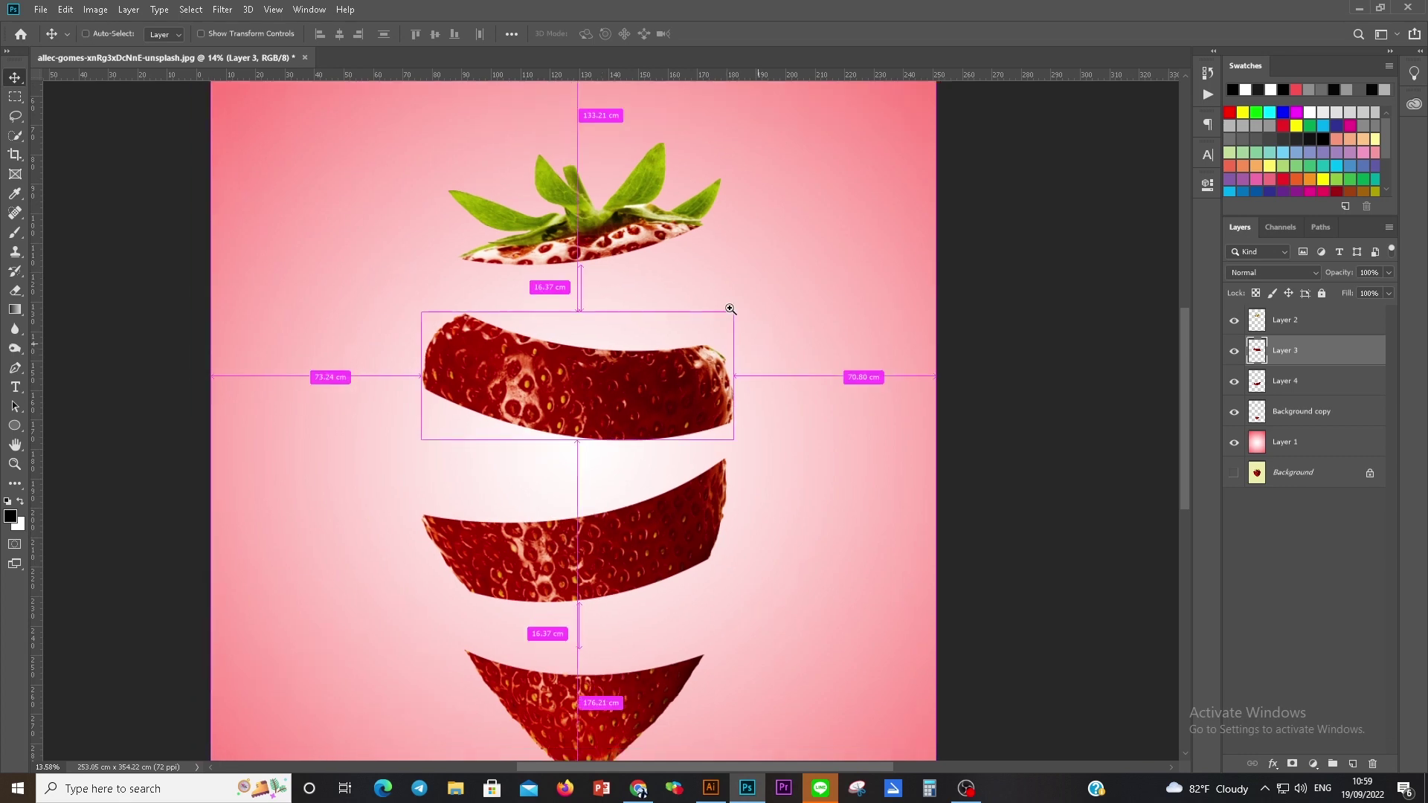
{"action": "scroll", "coordinate": [737, 309], "scroll_direction": "down", "scroll_amount": 3}
{"action": "scroll", "coordinate": [743, 312], "scroll_direction": "up", "scroll_amount": 1}
{"action": "left_click_drag", "start_coordinate": [658, 209], "coordinate": [658, 233]}
{"action": "left_click_drag", "start_coordinate": [673, 335], "coordinate": [665, 472]}
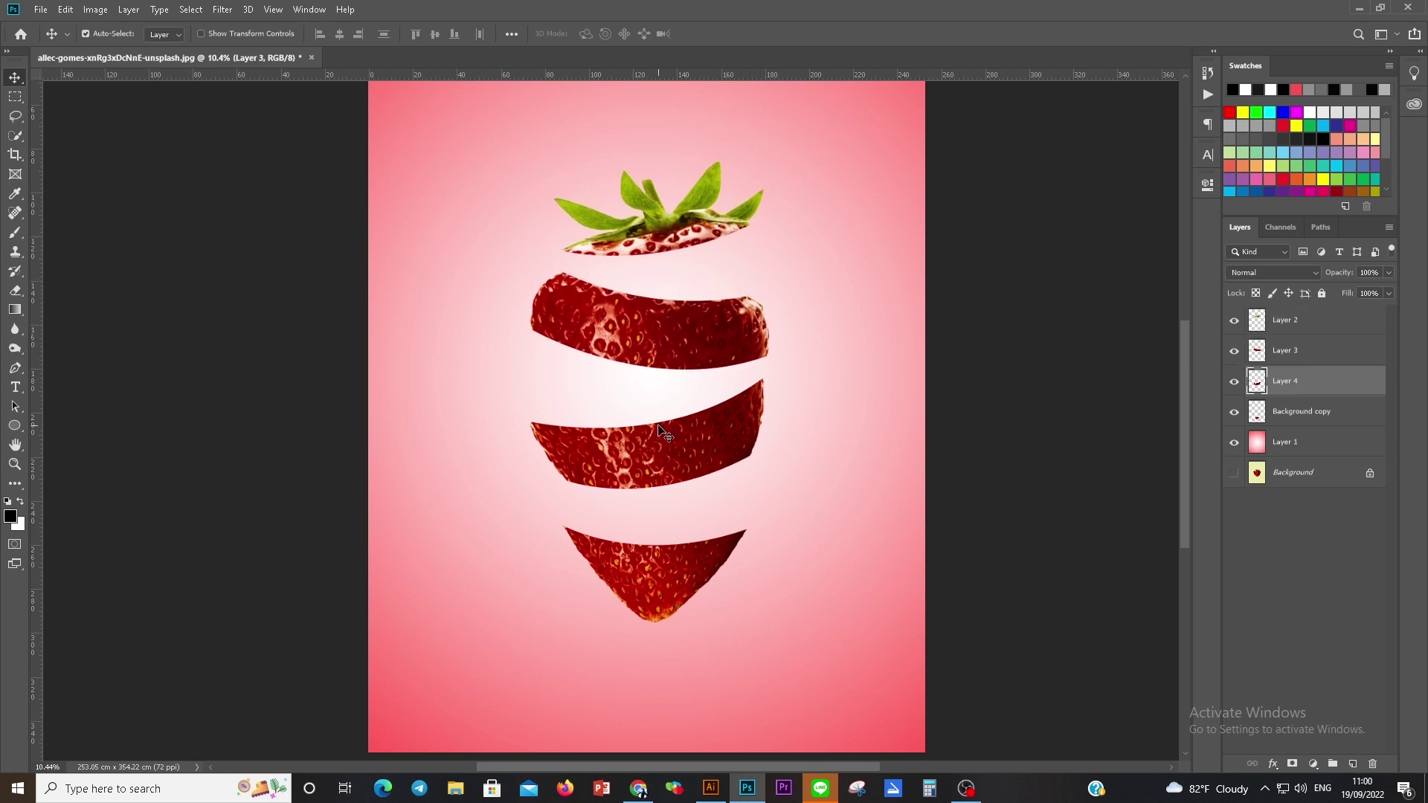
{"action": "left_click_drag", "start_coordinate": [658, 587], "coordinate": [658, 574]}
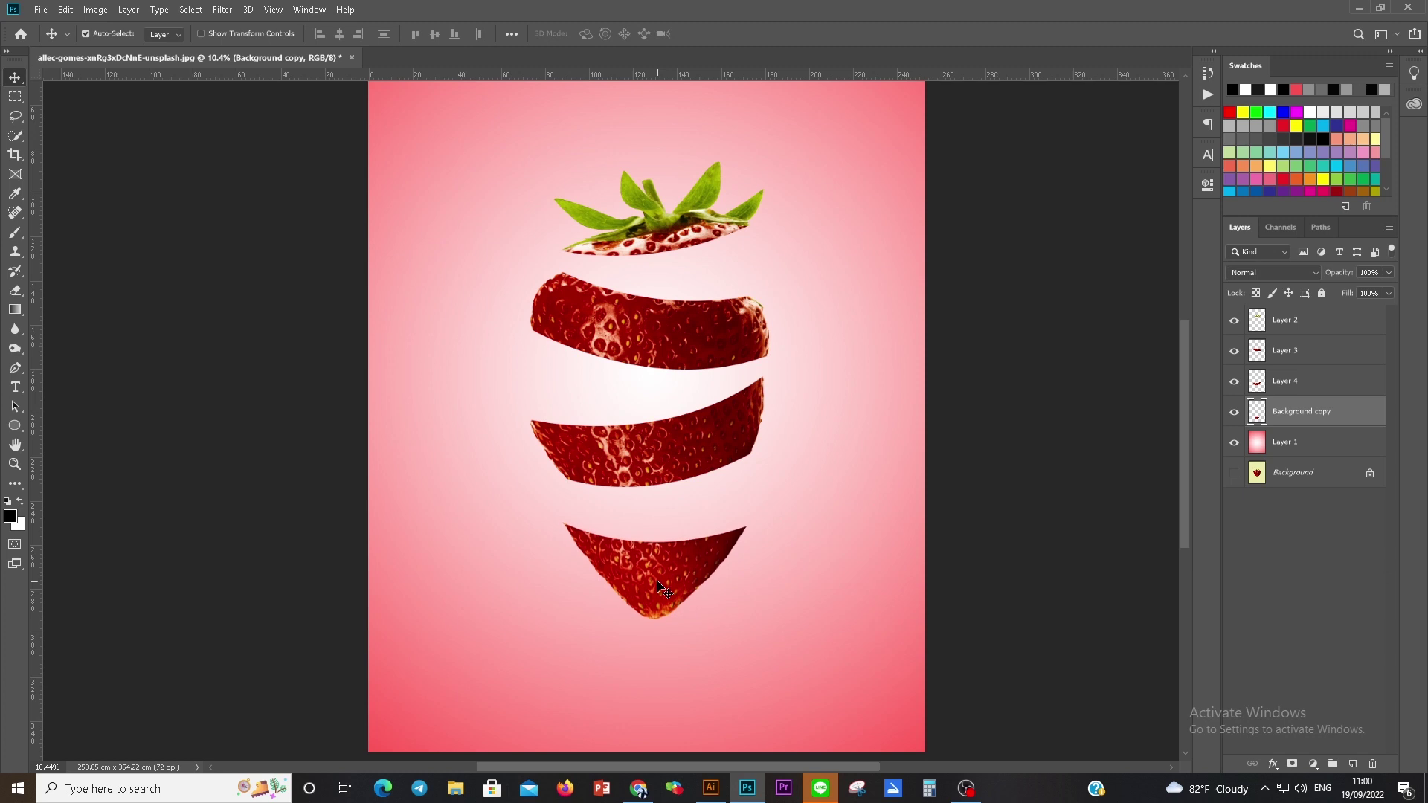
Step: Tilt the lower middle band about 3.3 degrees
{"action": "left_click", "coordinate": [677, 461]}
{"action": "key", "text": "ctrl+t"}
{"action": "left_click_drag", "start_coordinate": [822, 545], "coordinate": [818, 558]}
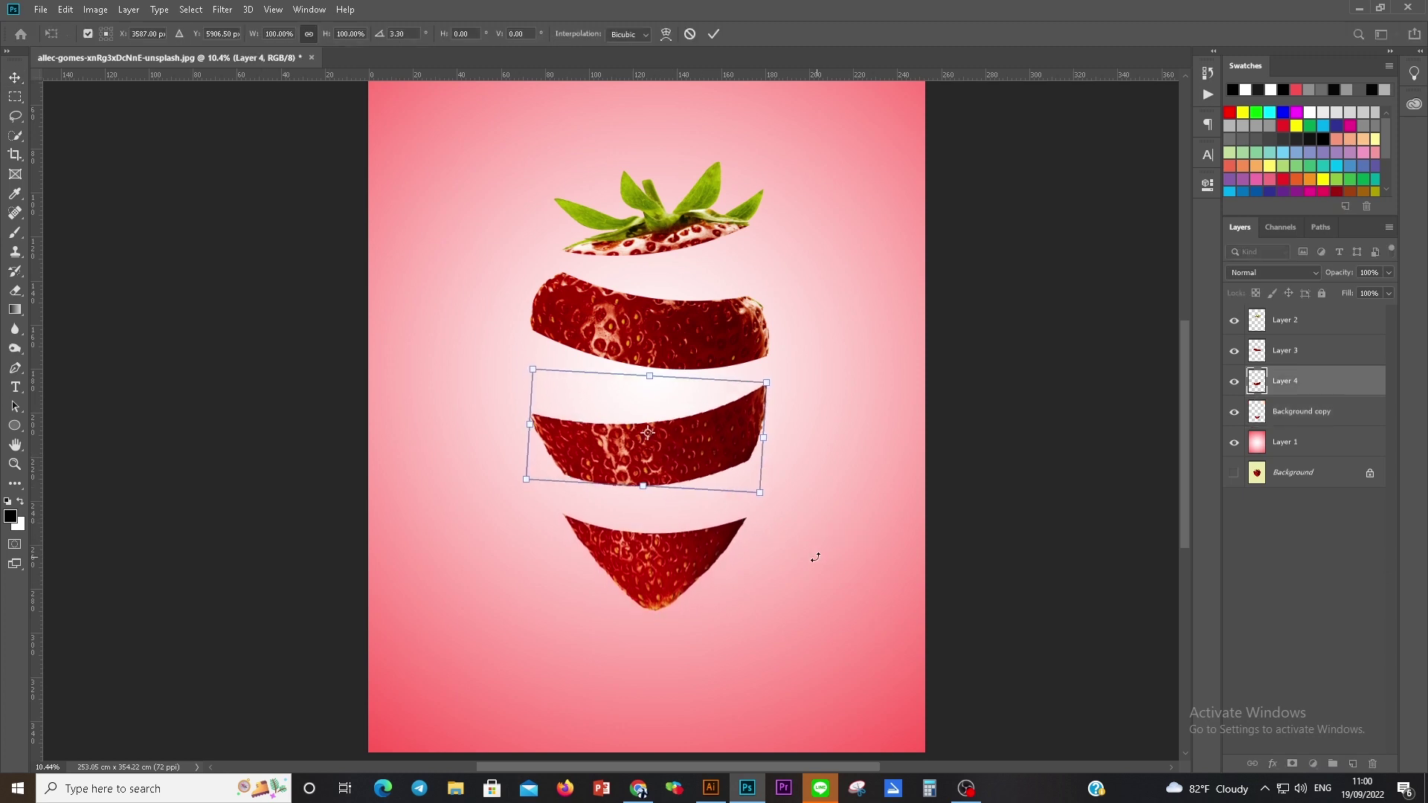
{"action": "key", "text": "Return"}
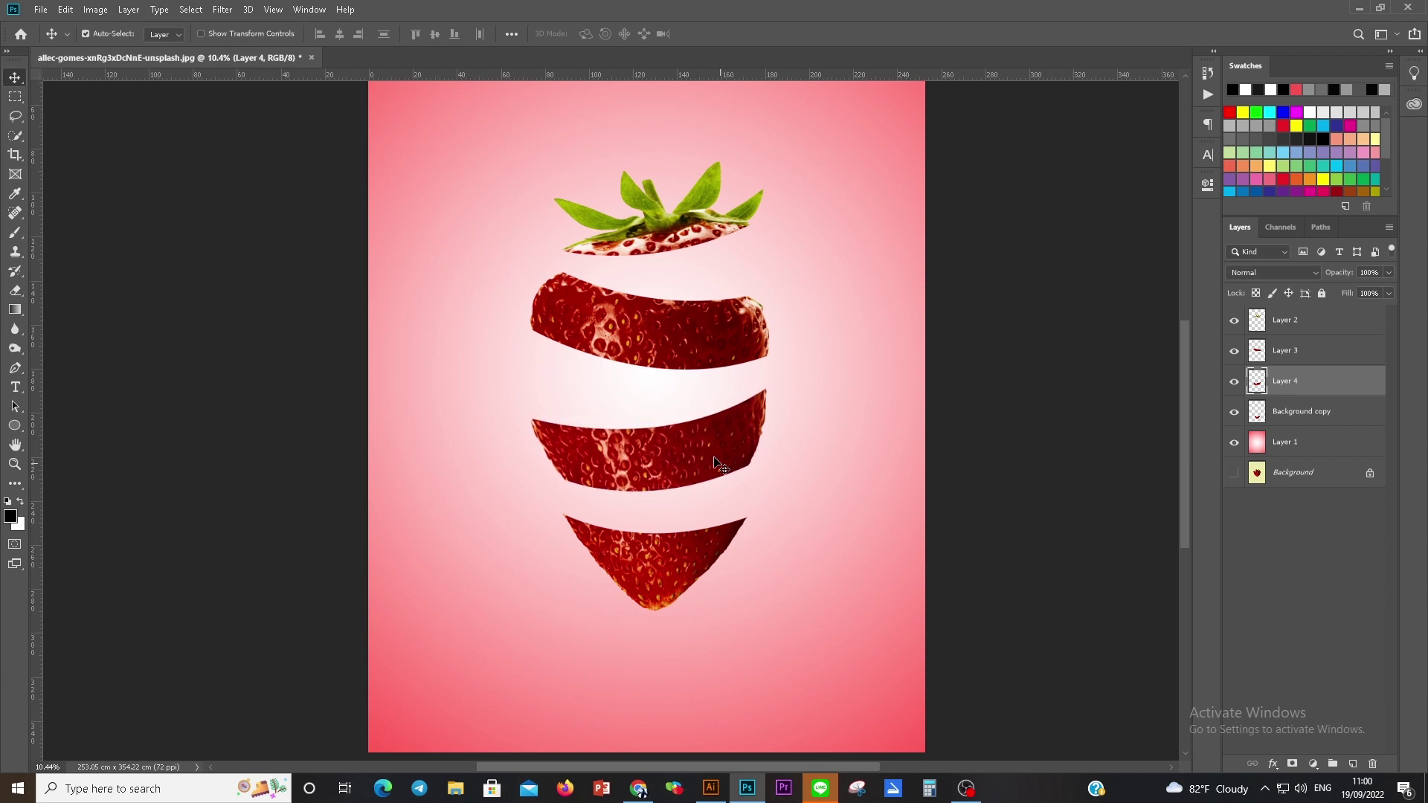
{"action": "left_click", "coordinate": [658, 348]}
{"action": "scroll", "coordinate": [656, 346], "scroll_direction": "up", "scroll_amount": 1}
{"action": "scroll", "coordinate": [662, 351], "scroll_direction": "down", "scroll_amount": 1}
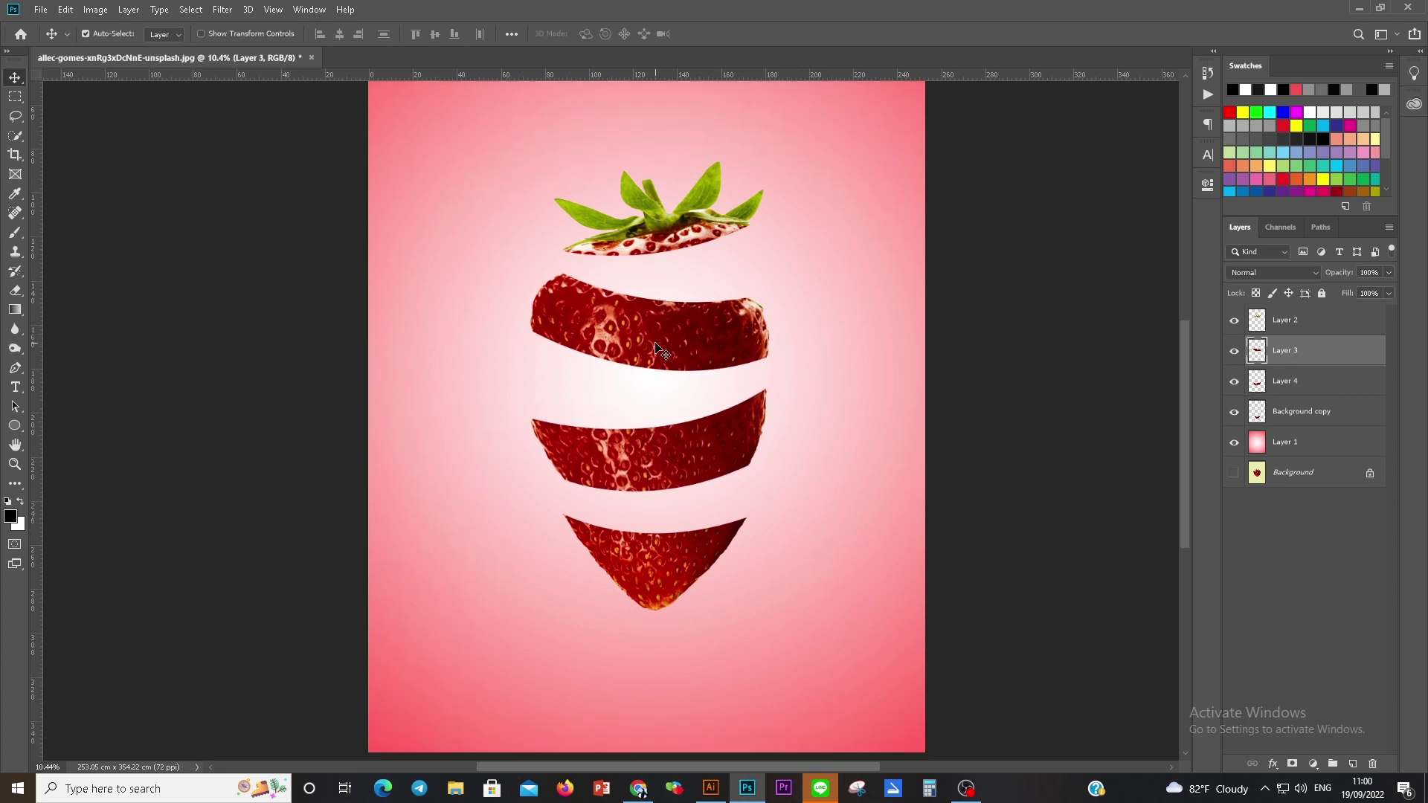
{"action": "scroll", "coordinate": [848, 446], "scroll_direction": "right", "scroll_amount": 1}
{"action": "left_click", "coordinate": [1256, 417]}
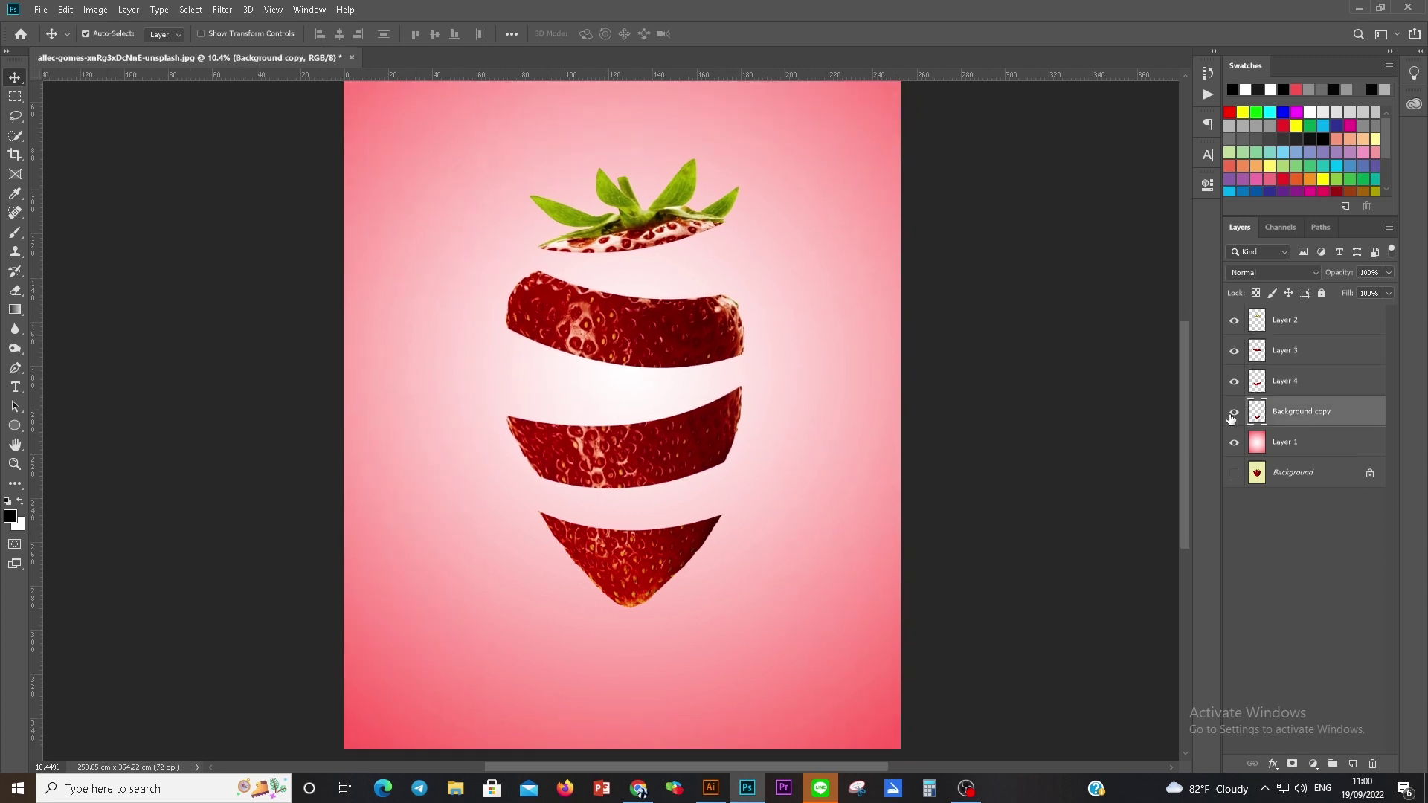
Step: Rename the bottom tip layer 'Bottom' and the lower middle band layer '3rd'
{"action": "left_click", "coordinate": [1235, 412]}
{"action": "double_click", "coordinate": [1303, 411]}
{"action": "type", "text": "Botto"}
{"action": "type", "text": "m"}
{"action": "key", "text": "Return"}
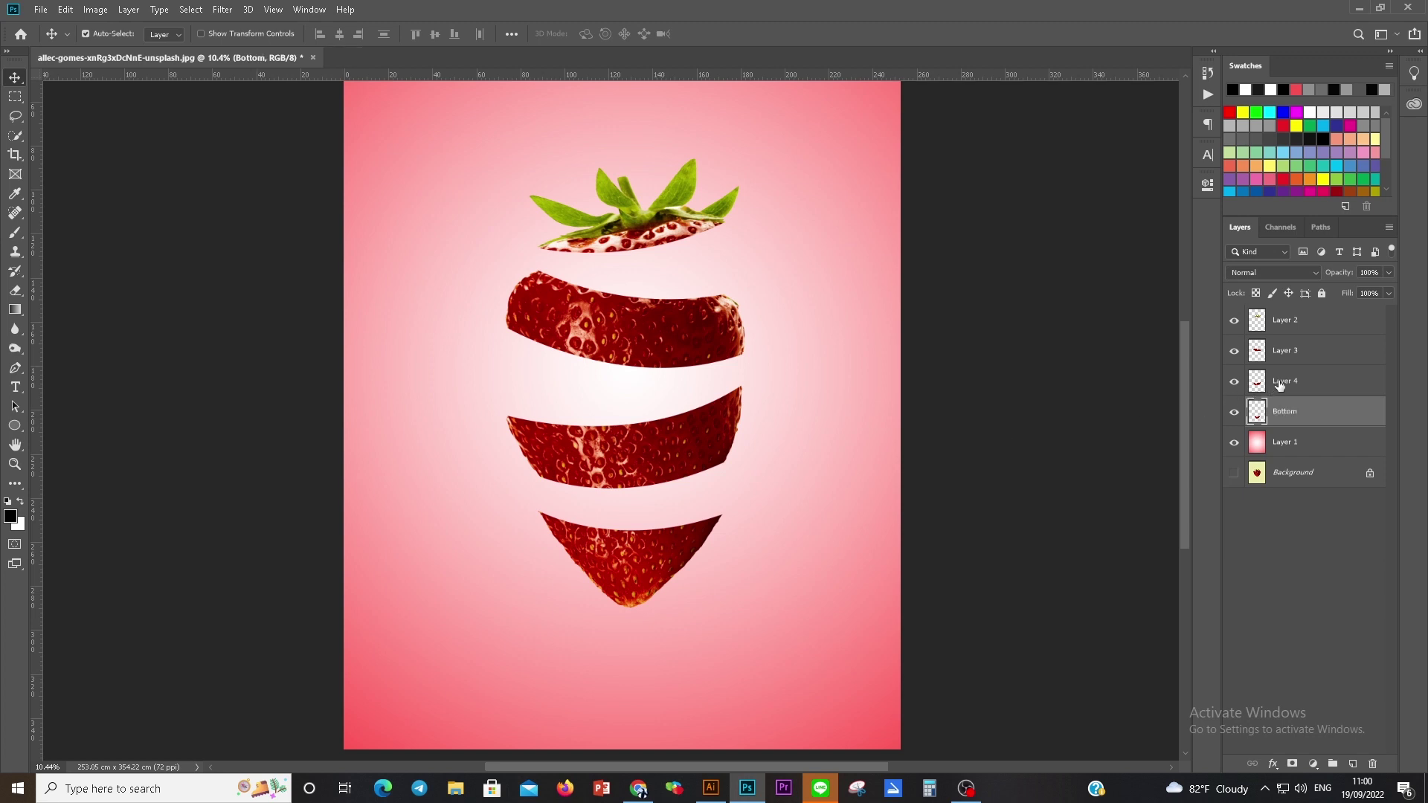
{"action": "left_click", "coordinate": [1293, 382]}
{"action": "double_click", "coordinate": [1282, 383]}
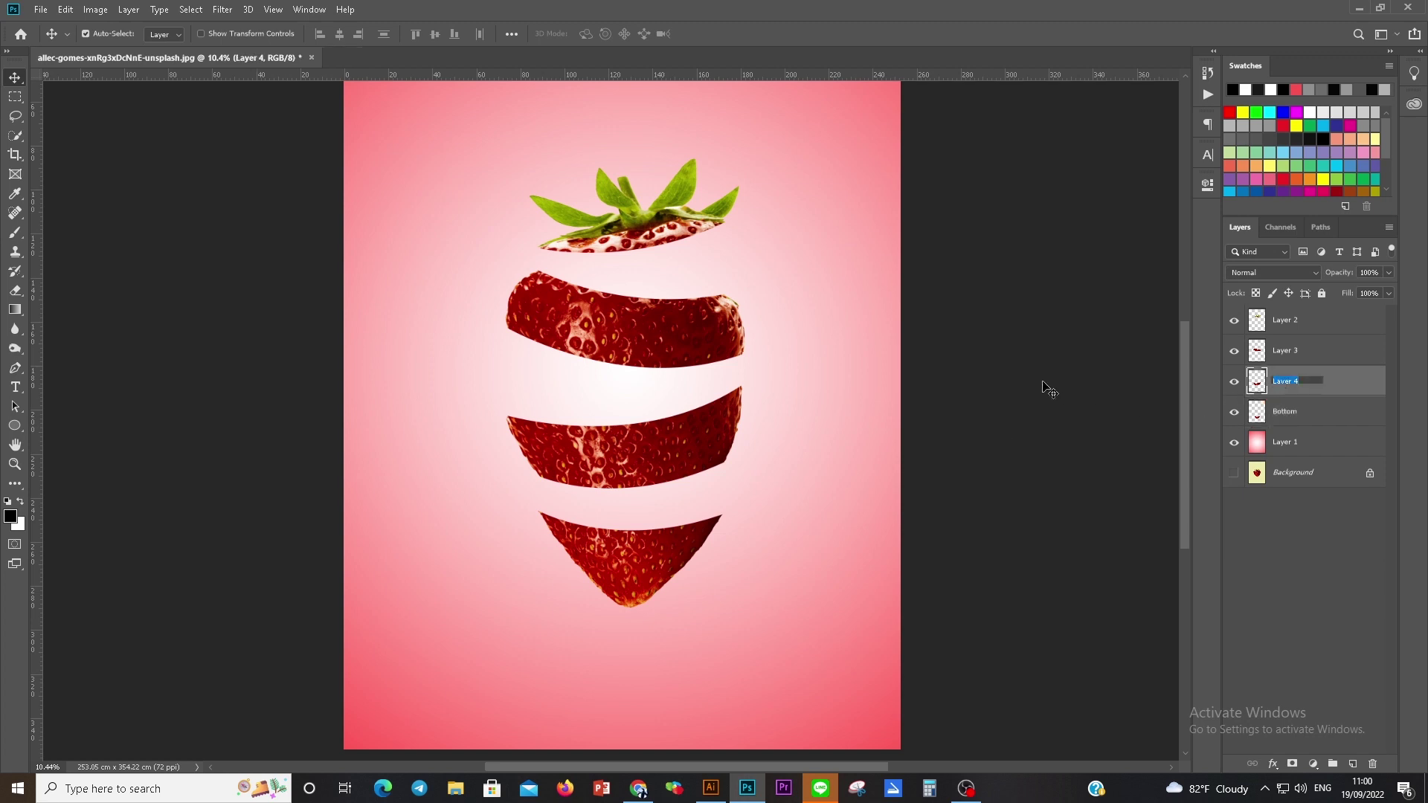
{"action": "type", "text": "3rd"}
{"action": "key", "text": "Return"}
Step: Rename the upper middle slice layer '2nd' and the stem slice layer 'top'
{"action": "double_click", "coordinate": [1285, 351]}
{"action": "type", "text": "2nd"}
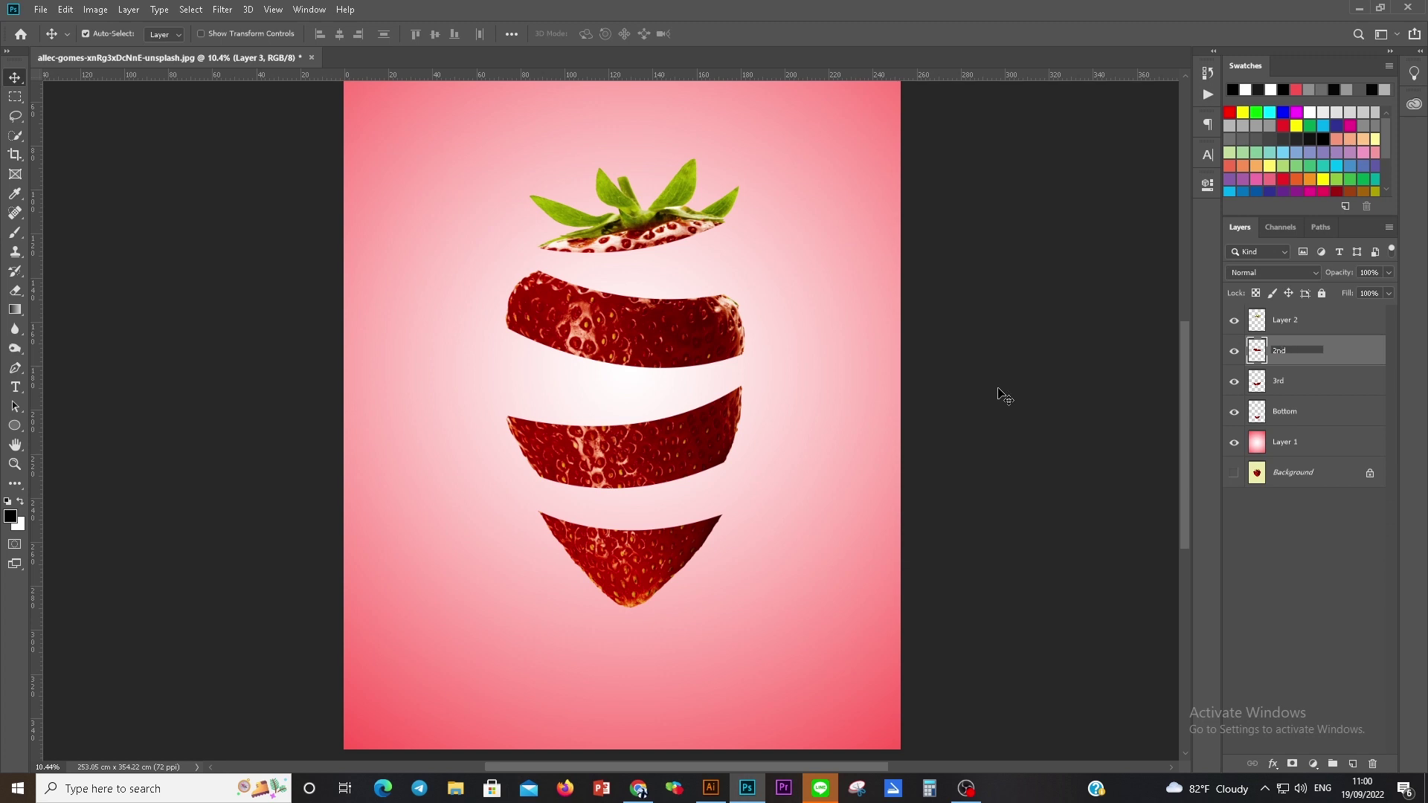
{"action": "key", "text": "Return"}
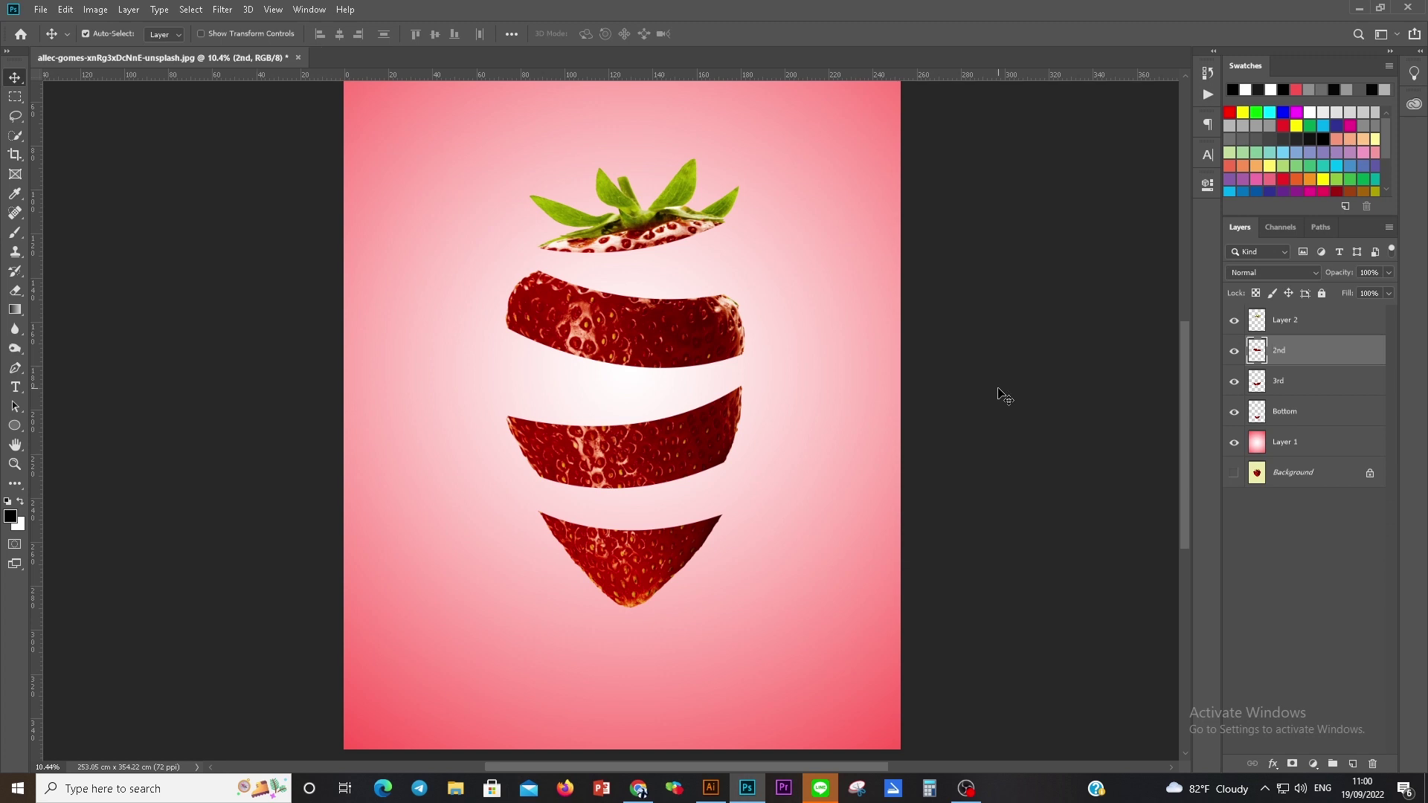
{"action": "double_click", "coordinate": [1286, 322]}
{"action": "type", "text": "top"}
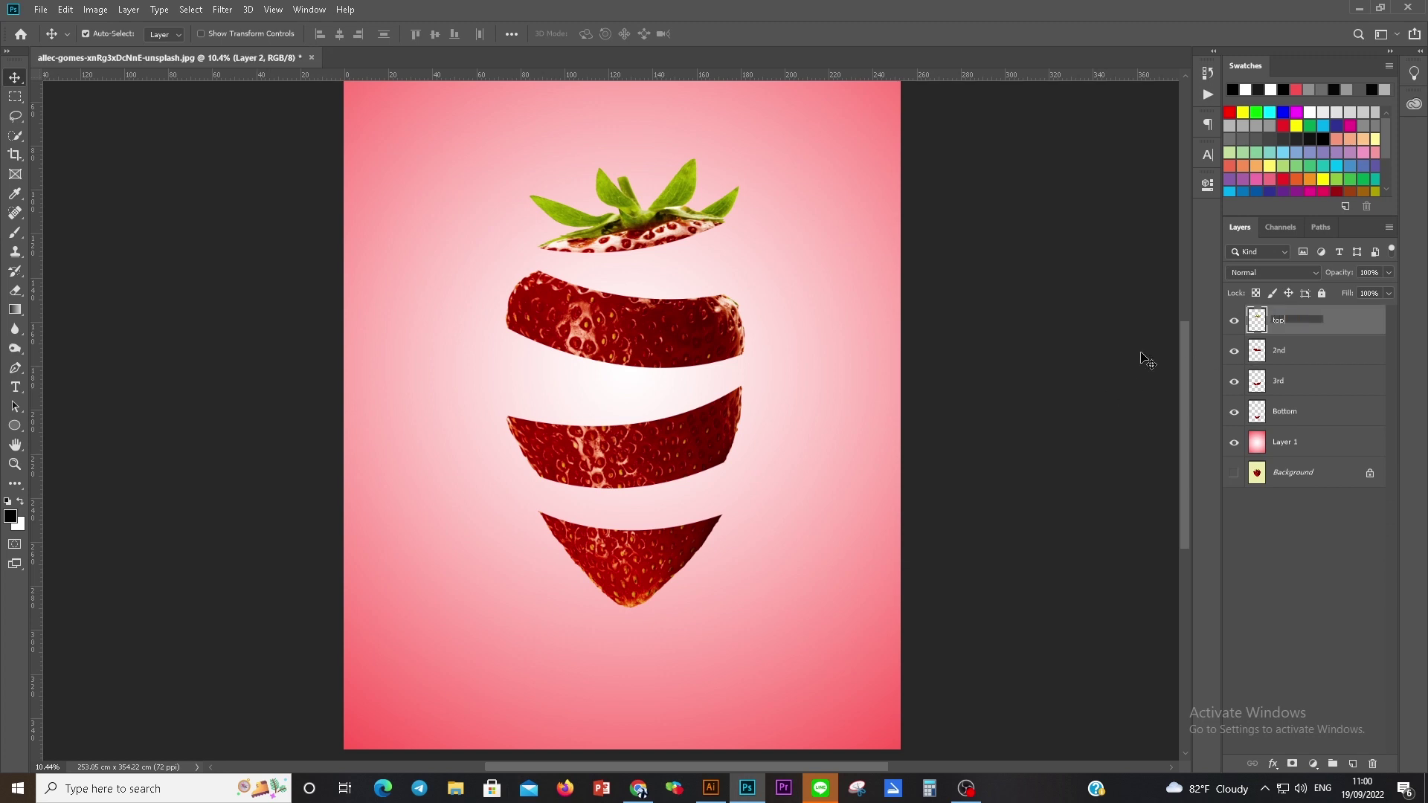
{"action": "key", "text": "Return"}
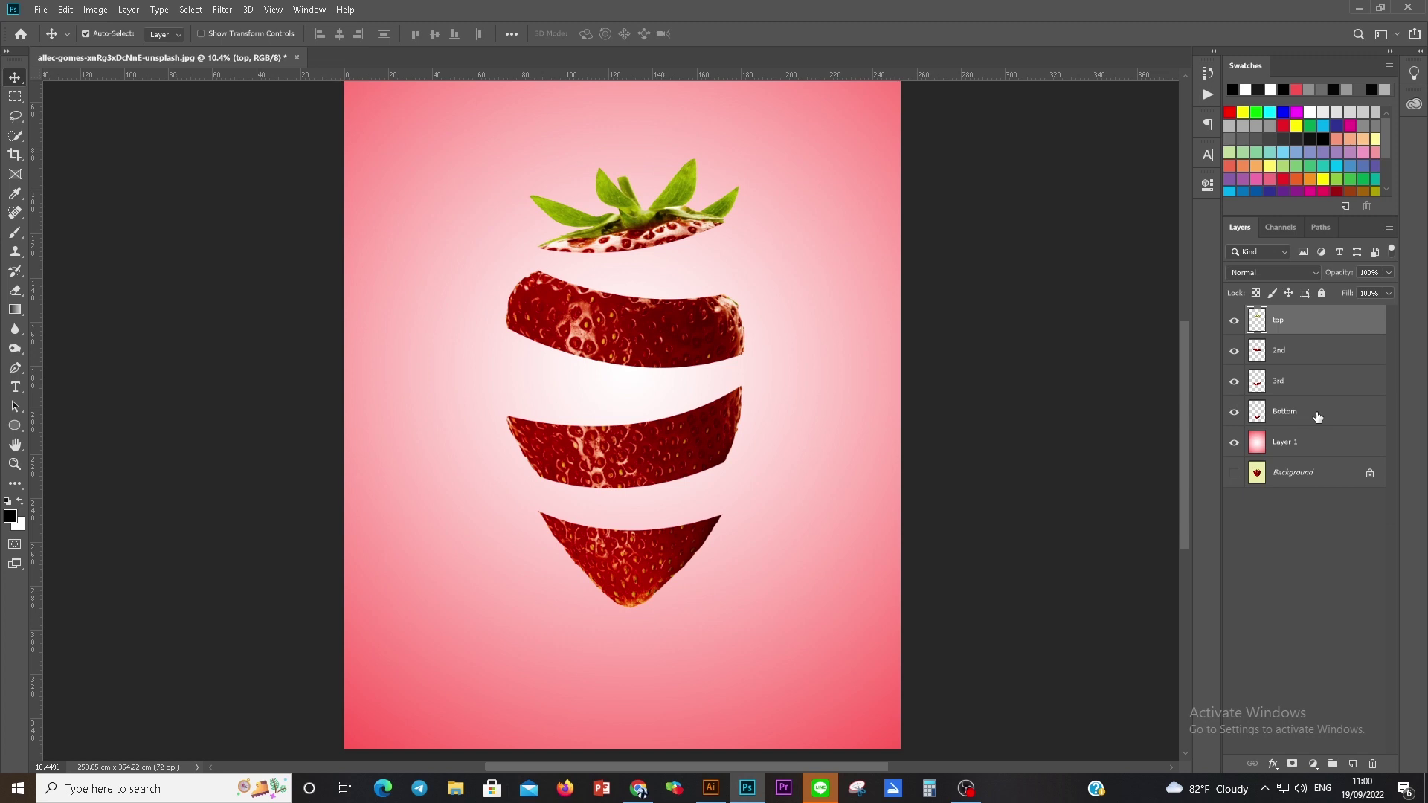
{"action": "left_click", "coordinate": [1315, 413]}
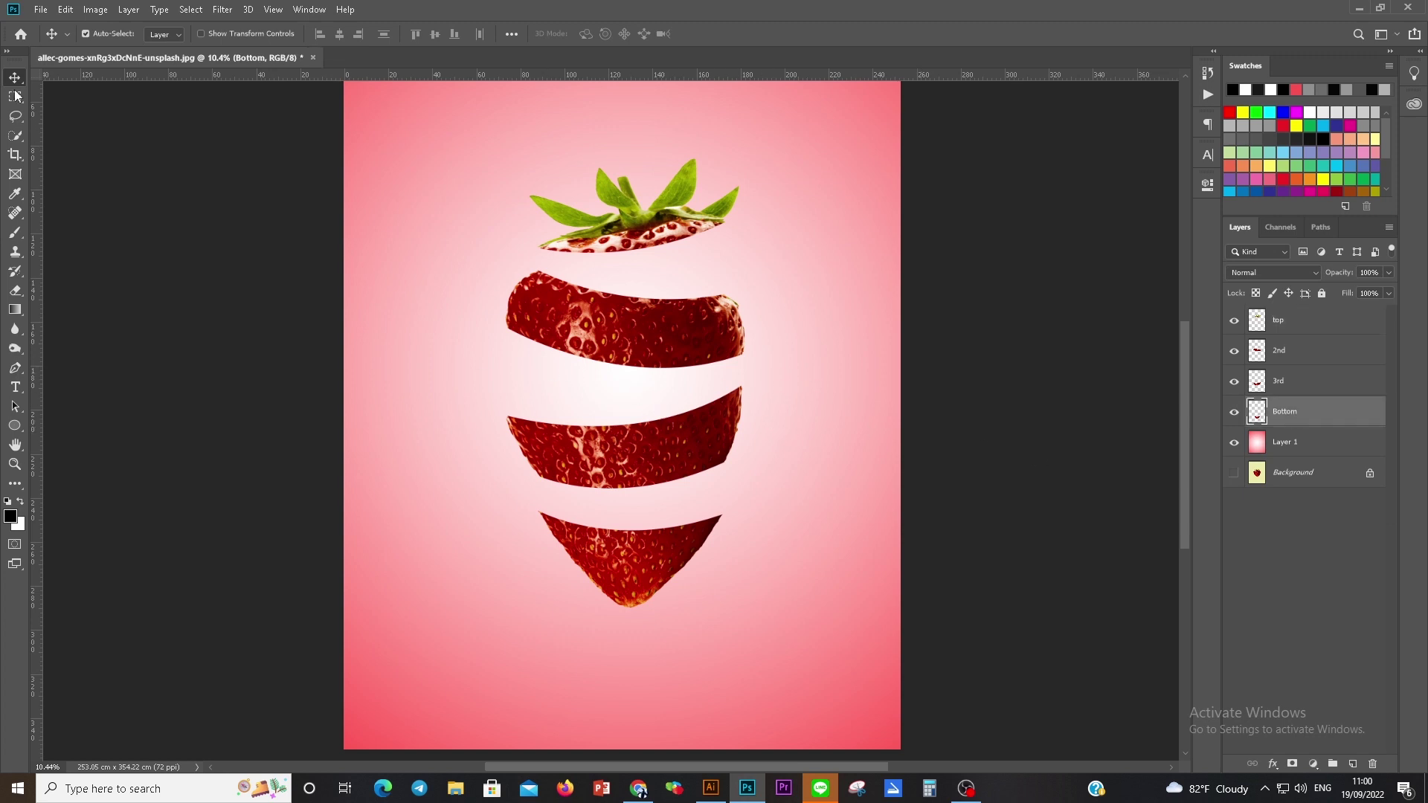
{"action": "left_click", "coordinate": [41, 9]}
{"action": "left_click", "coordinate": [55, 39]}
Step: Open the mockup-graphics kiwi slice photo from the Fruit folder
{"action": "left_click", "coordinate": [341, 134]}
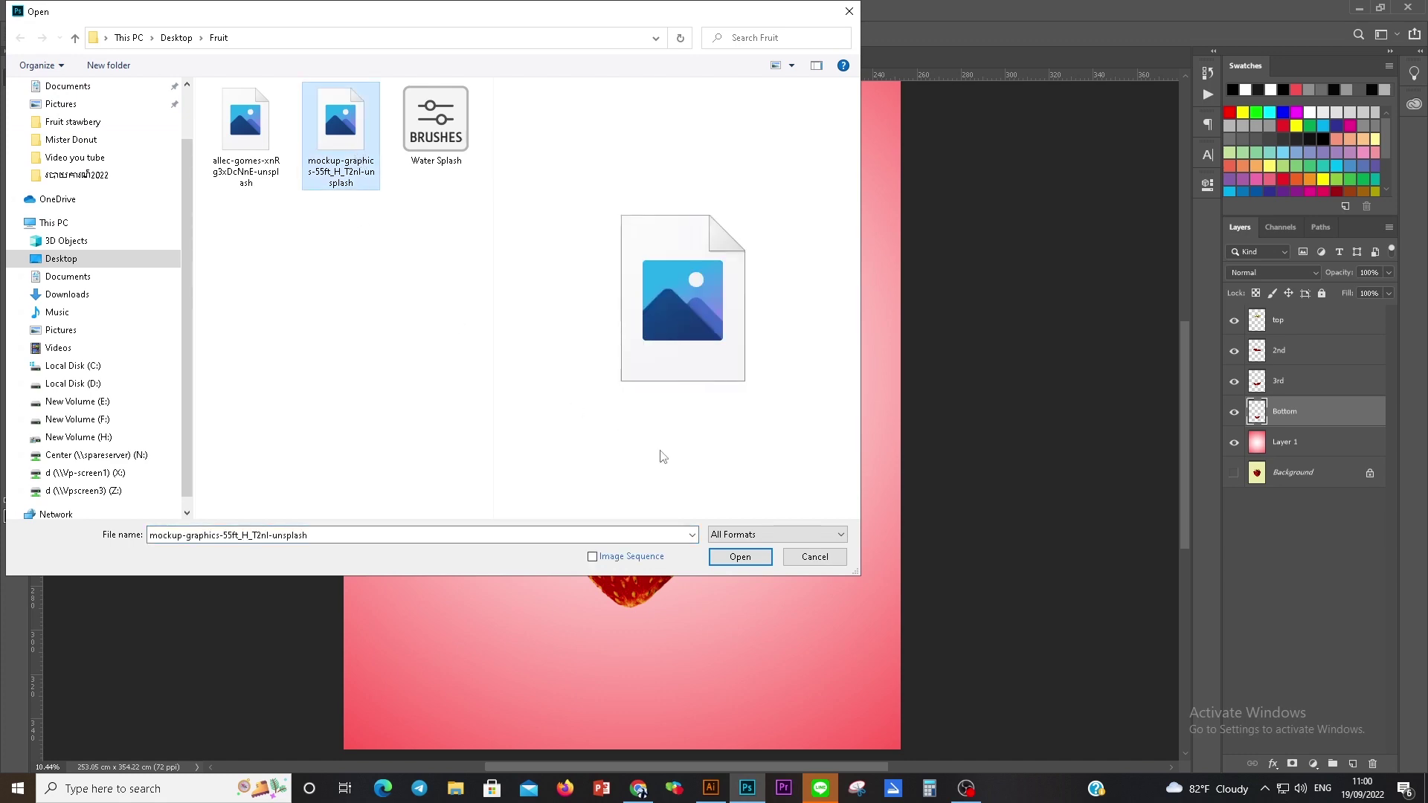
{"action": "left_click", "coordinate": [740, 557]}
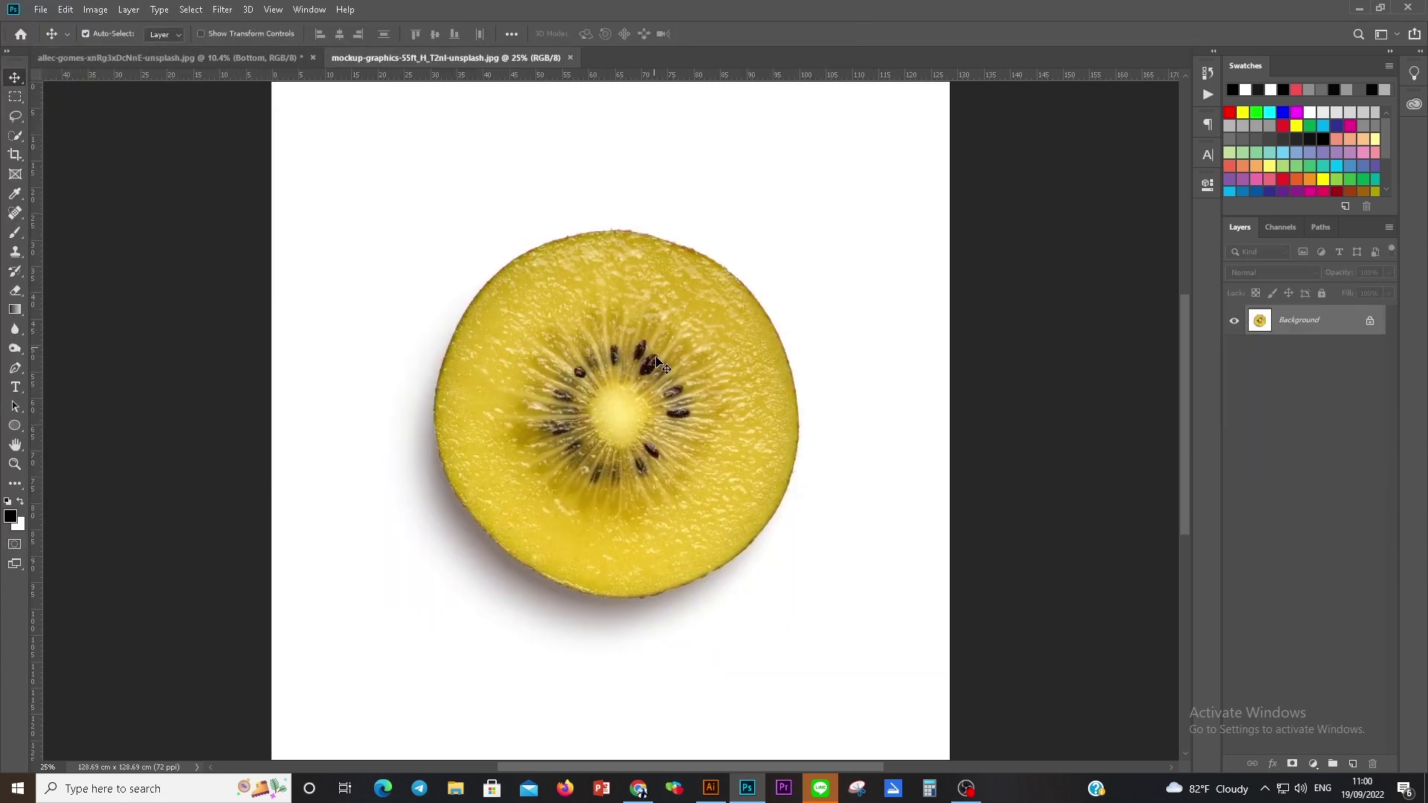
{"action": "scroll", "coordinate": [687, 394], "scroll_direction": "up", "scroll_amount": 3}
{"action": "scroll", "coordinate": [689, 357], "scroll_direction": "down", "scroll_amount": 3}
{"action": "scroll", "coordinate": [690, 327], "scroll_direction": "up", "scroll_amount": 1}
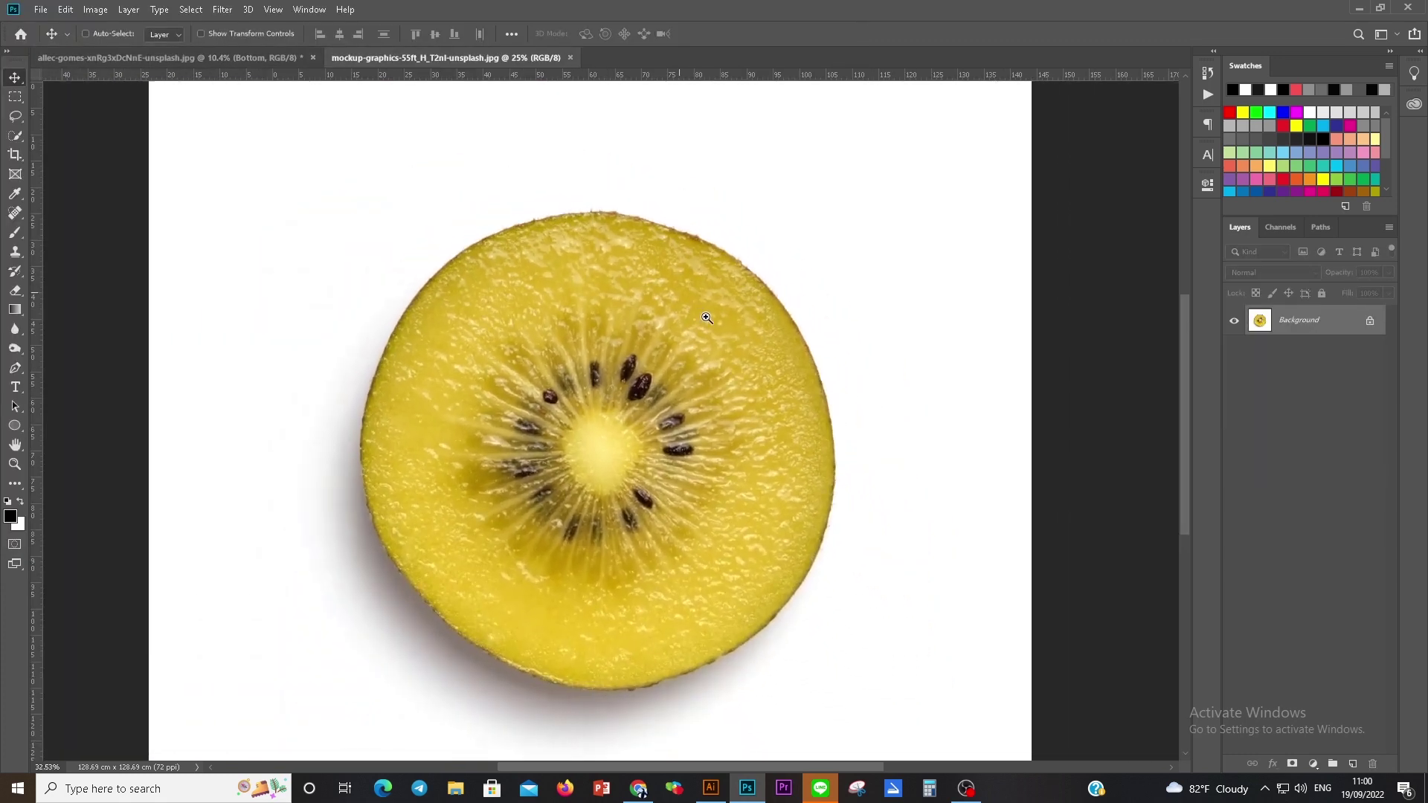
Step: Select the whole kiwi slice with a size-200 Quick Selection brush
{"action": "left_click", "coordinate": [15, 136]}
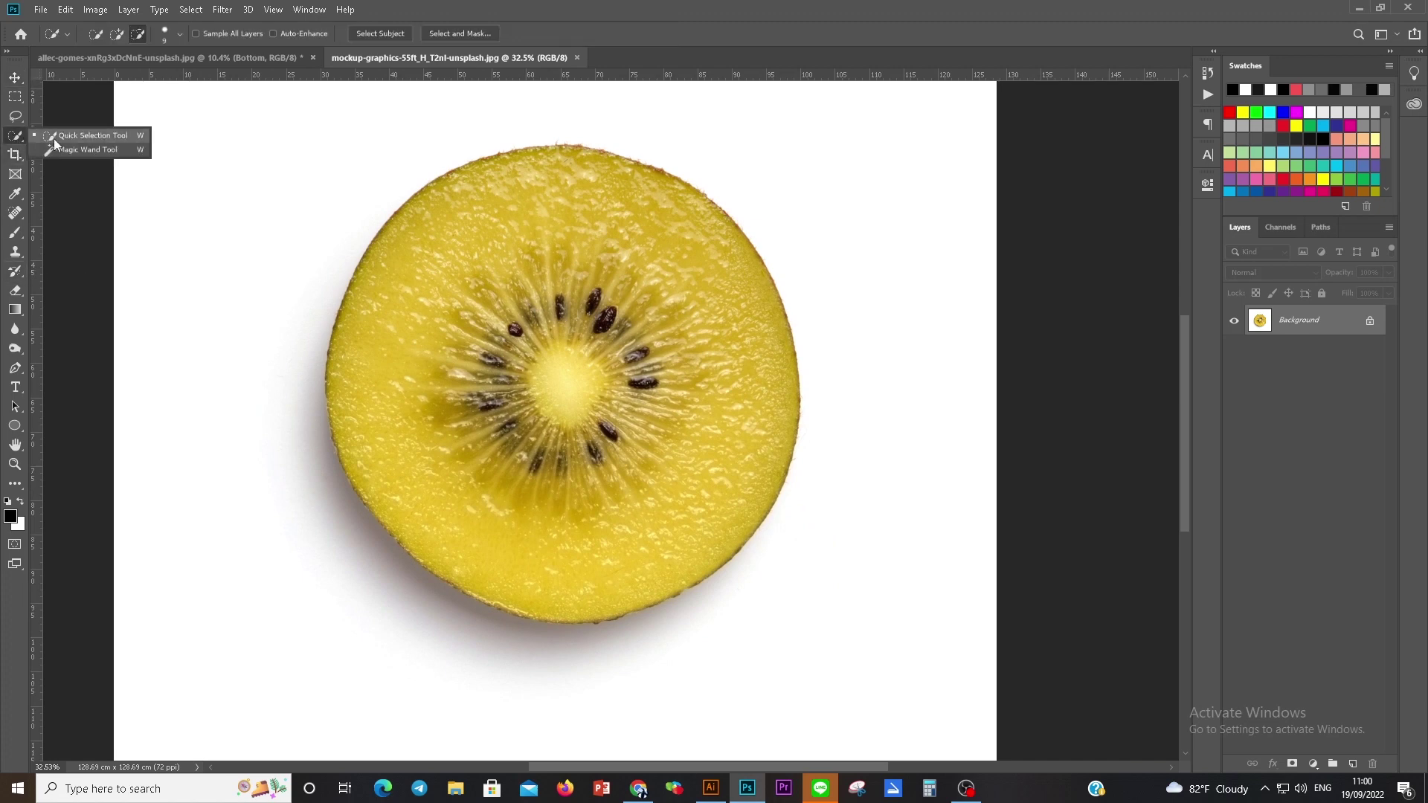
{"action": "key", "text": "bracketright"}
{"action": "key", "text": "bracketright"}
{"action": "key", "text": "bracketright"}
{"action": "left_click", "coordinate": [117, 33]}
{"action": "mouse_move", "coordinate": [478, 273]}
{"action": "left_mouse_down"}
{"action": "mouse_move", "coordinate": [587, 422]}
{"action": "mouse_move", "coordinate": [711, 431]}
{"action": "mouse_move", "coordinate": [426, 390]}
{"action": "mouse_move", "coordinate": [525, 500]}
{"action": "left_mouse_up"}
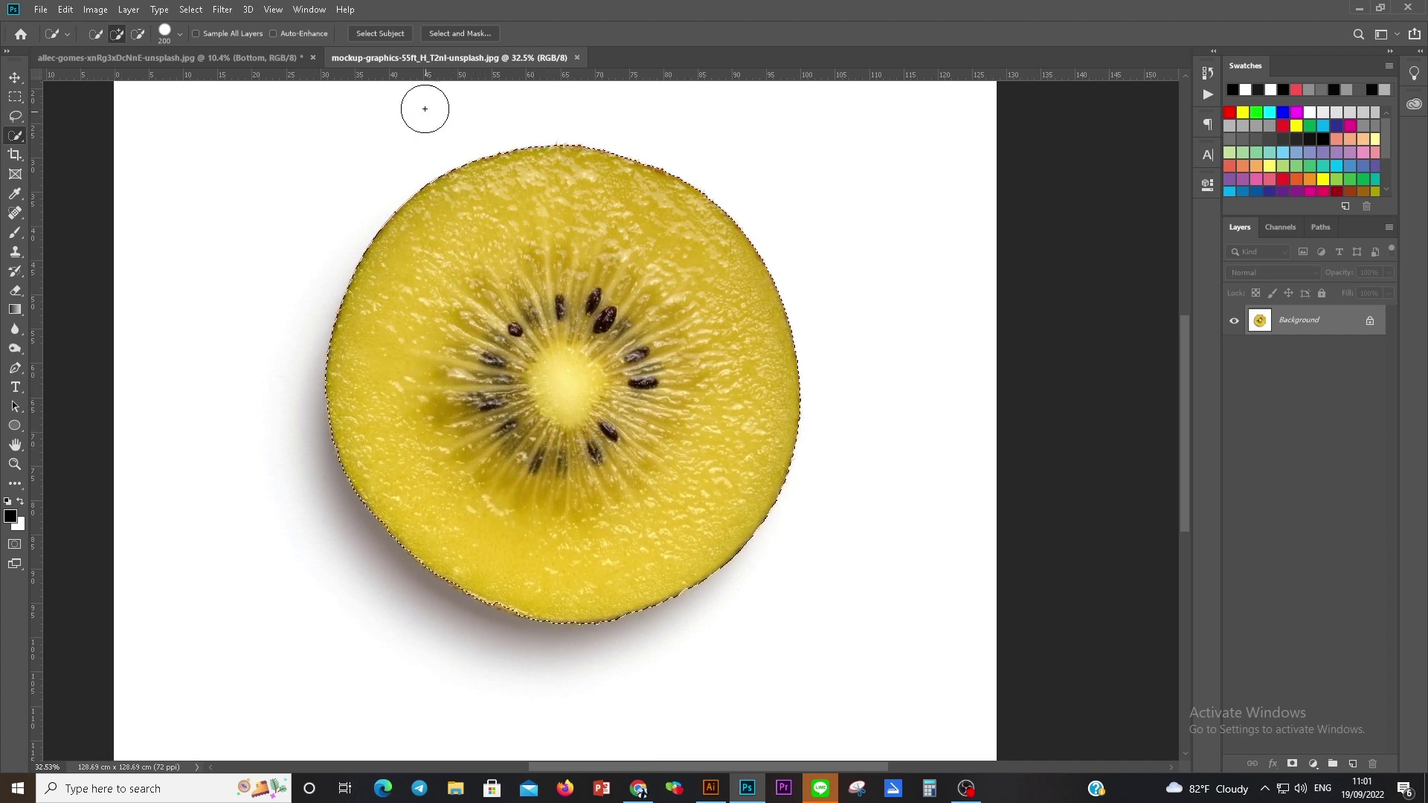
{"action": "left_click", "coordinate": [454, 33]}
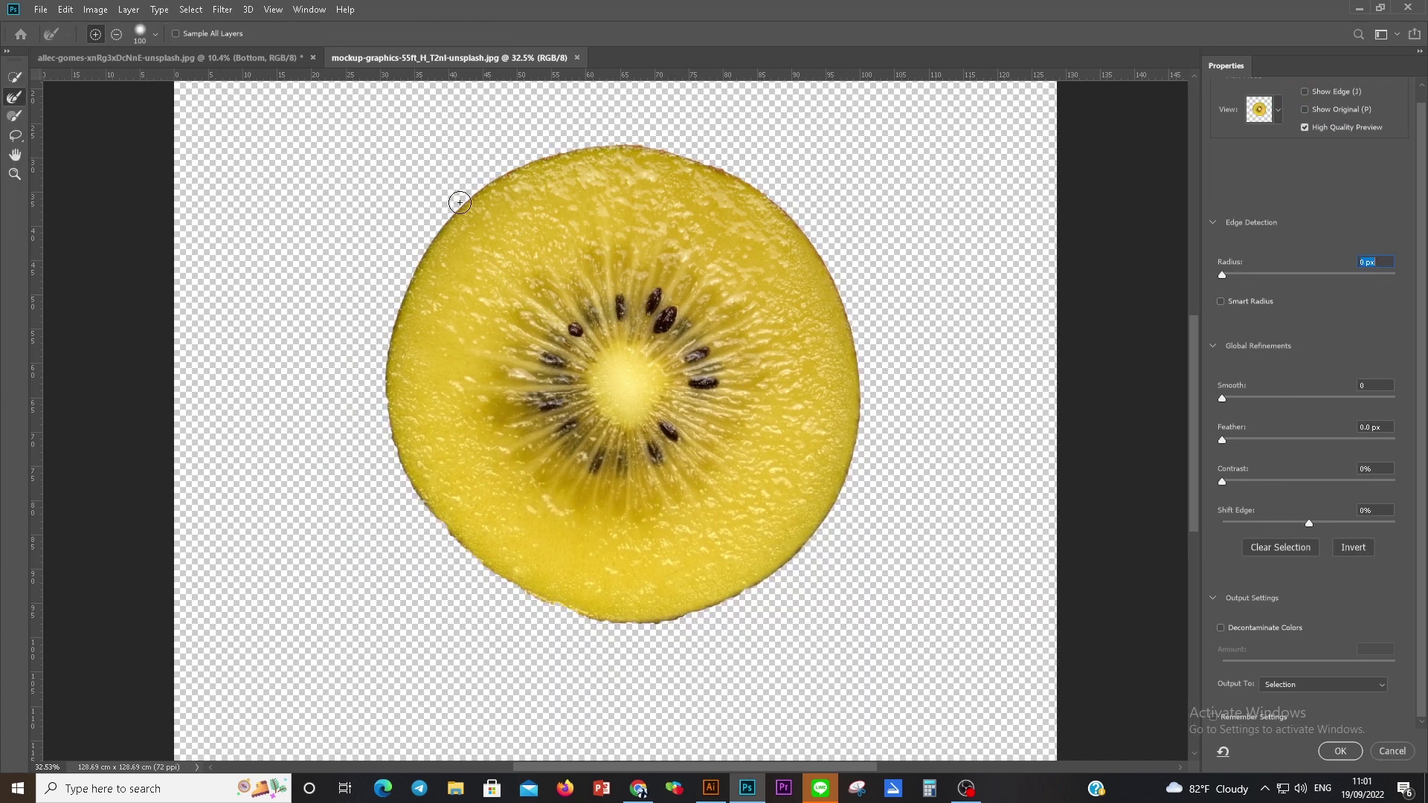
Step: Clean up the kiwi's lower-left edge and preview the selection in red Overlay view
{"action": "mouse_move", "coordinate": [387, 335]}
{"action": "left_mouse_down"}
{"action": "mouse_move", "coordinate": [628, 625]}
{"action": "mouse_move", "coordinate": [755, 583]}
{"action": "mouse_move", "coordinate": [822, 512]}
{"action": "mouse_move", "coordinate": [858, 417]}
{"action": "mouse_move", "coordinate": [831, 293]}
{"action": "mouse_move", "coordinate": [758, 188]}
{"action": "mouse_move", "coordinate": [614, 148]}
{"action": "mouse_move", "coordinate": [438, 212]}
{"action": "mouse_move", "coordinate": [345, 363]}
{"action": "left_mouse_up"}
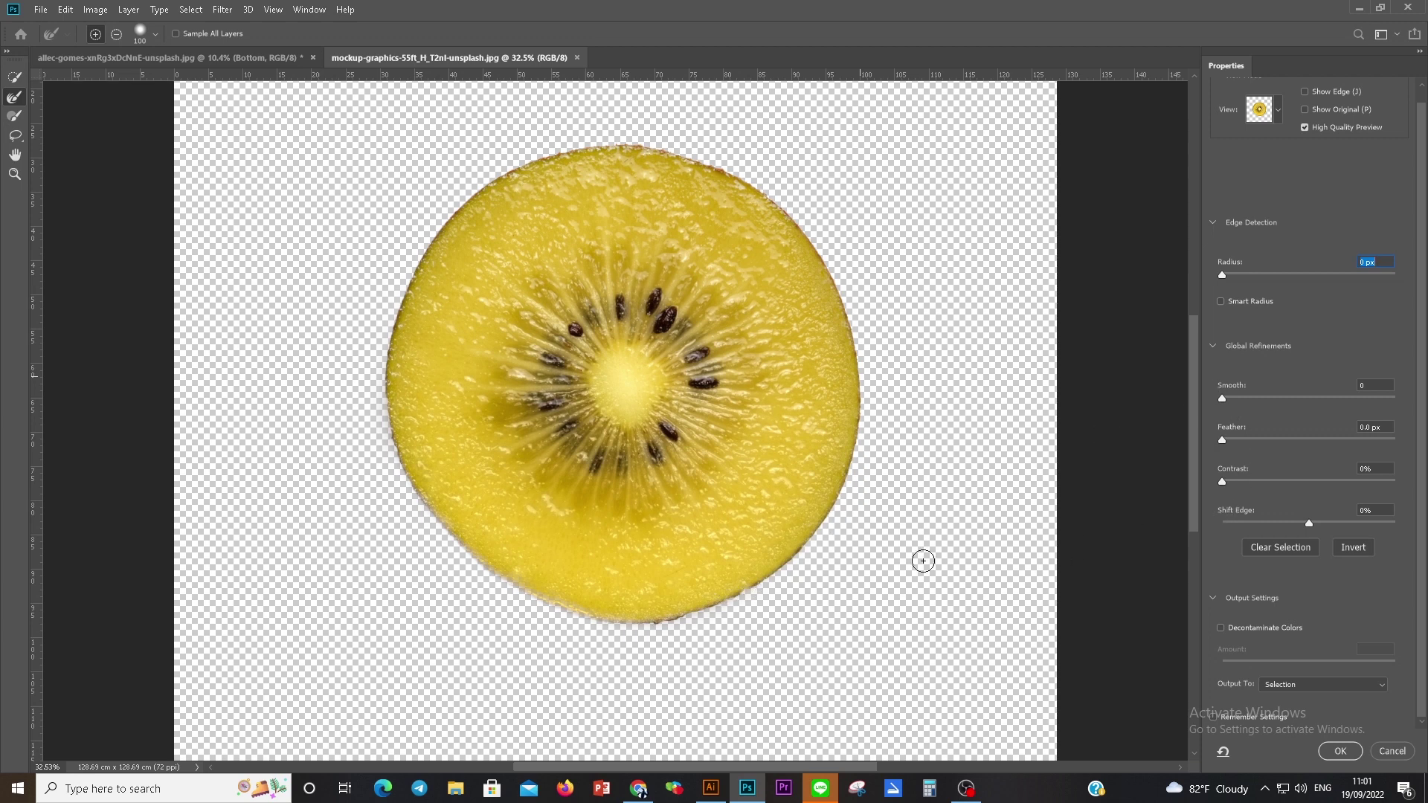
{"action": "left_click", "coordinate": [1279, 111]}
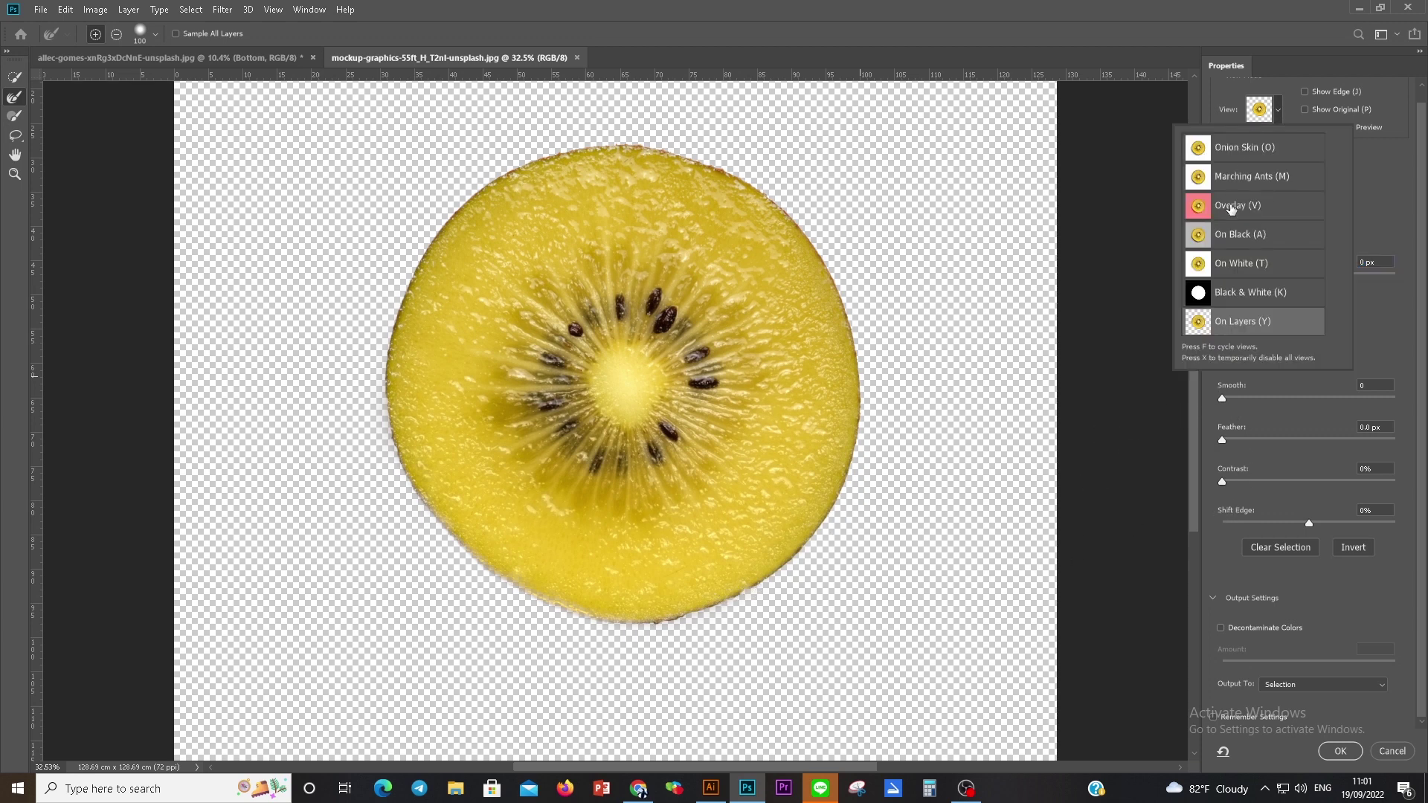
{"action": "left_click", "coordinate": [1232, 209]}
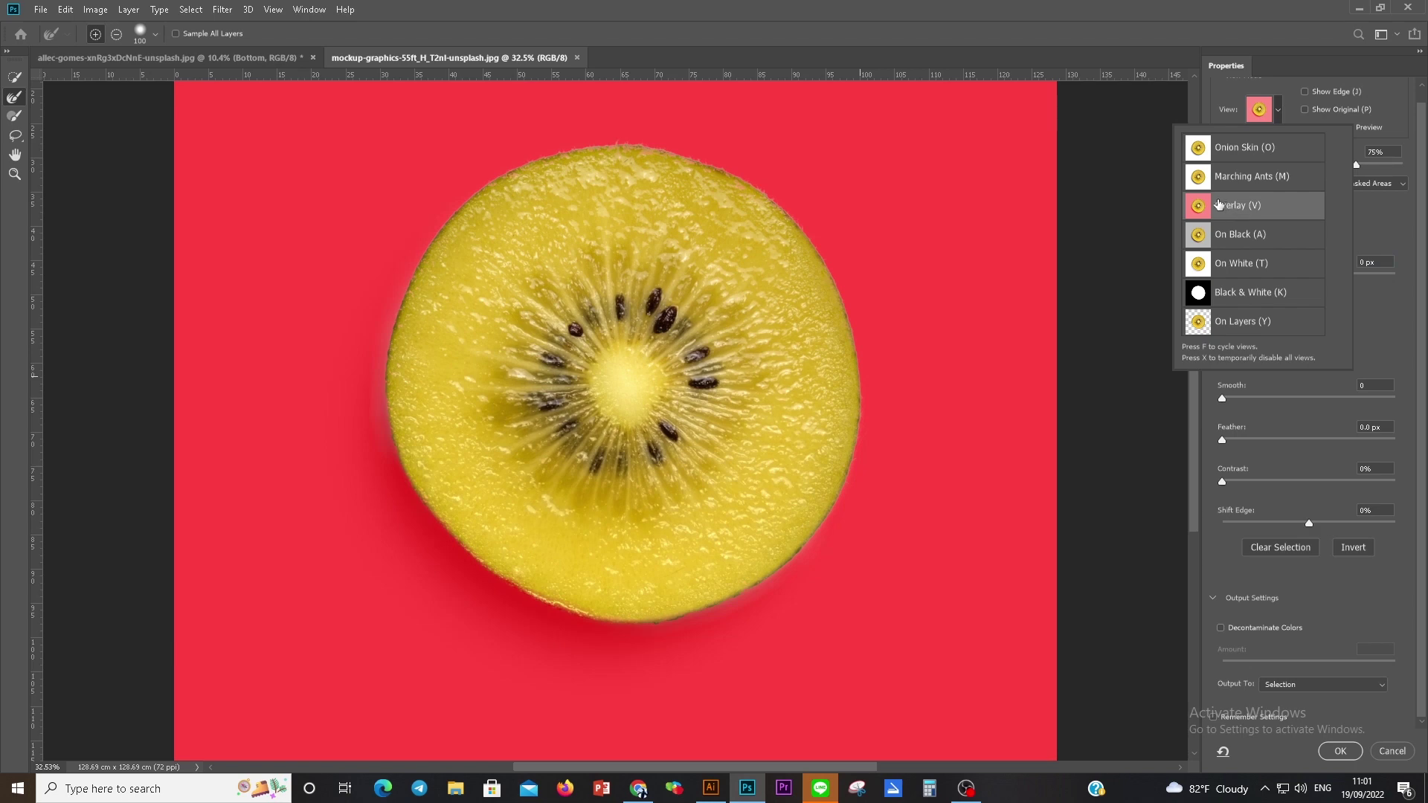
{"action": "left_click", "coordinate": [932, 500]}
{"action": "mouse_move", "coordinate": [558, 619]}
{"action": "left_mouse_down"}
{"action": "mouse_move", "coordinate": [634, 663]}
{"action": "mouse_move", "coordinate": [597, 621]}
{"action": "left_mouse_up"}
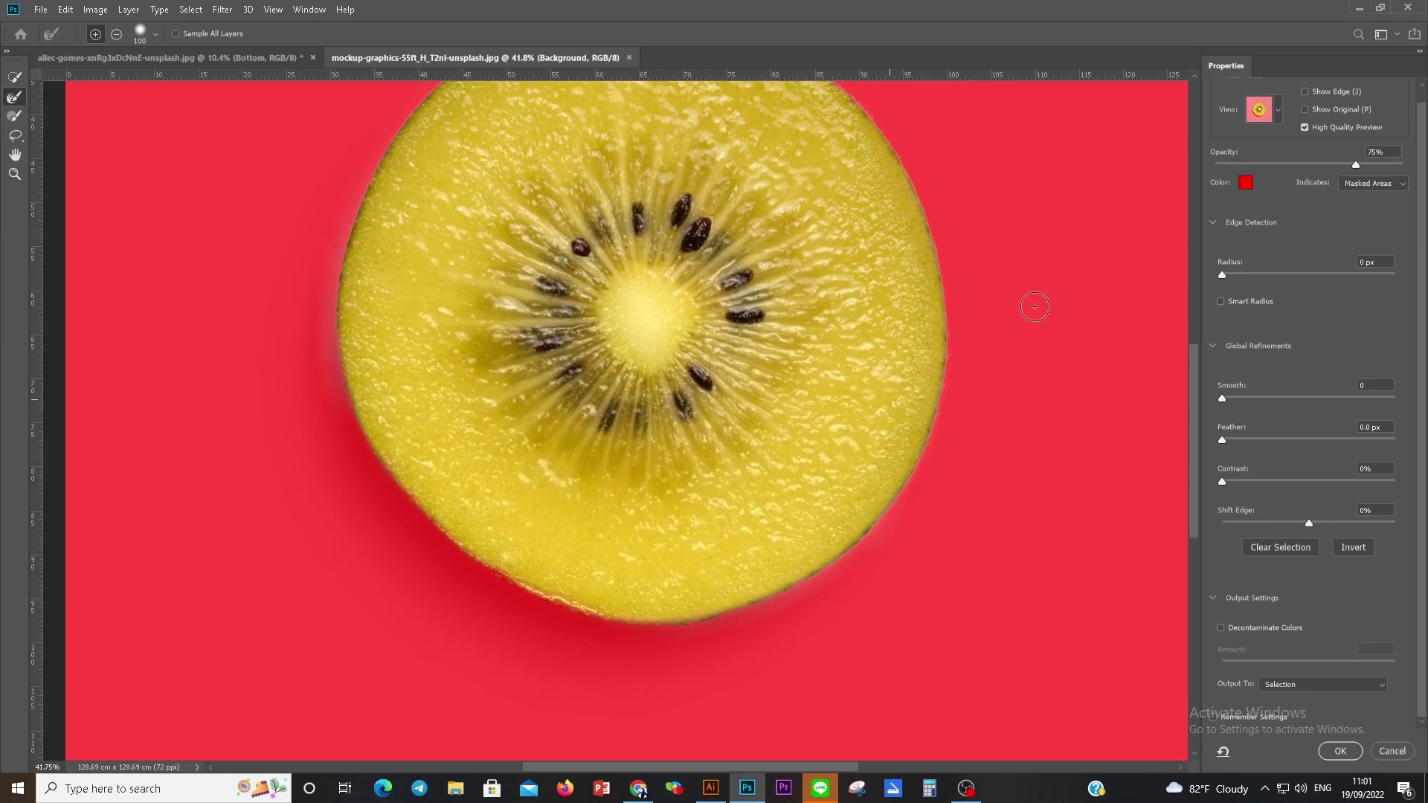
{"action": "mouse_move", "coordinate": [1357, 165]}
{"action": "left_mouse_down"}
{"action": "mouse_move", "coordinate": [1398, 165]}
{"action": "mouse_move", "coordinate": [1180, 165]}
{"action": "left_mouse_up"}
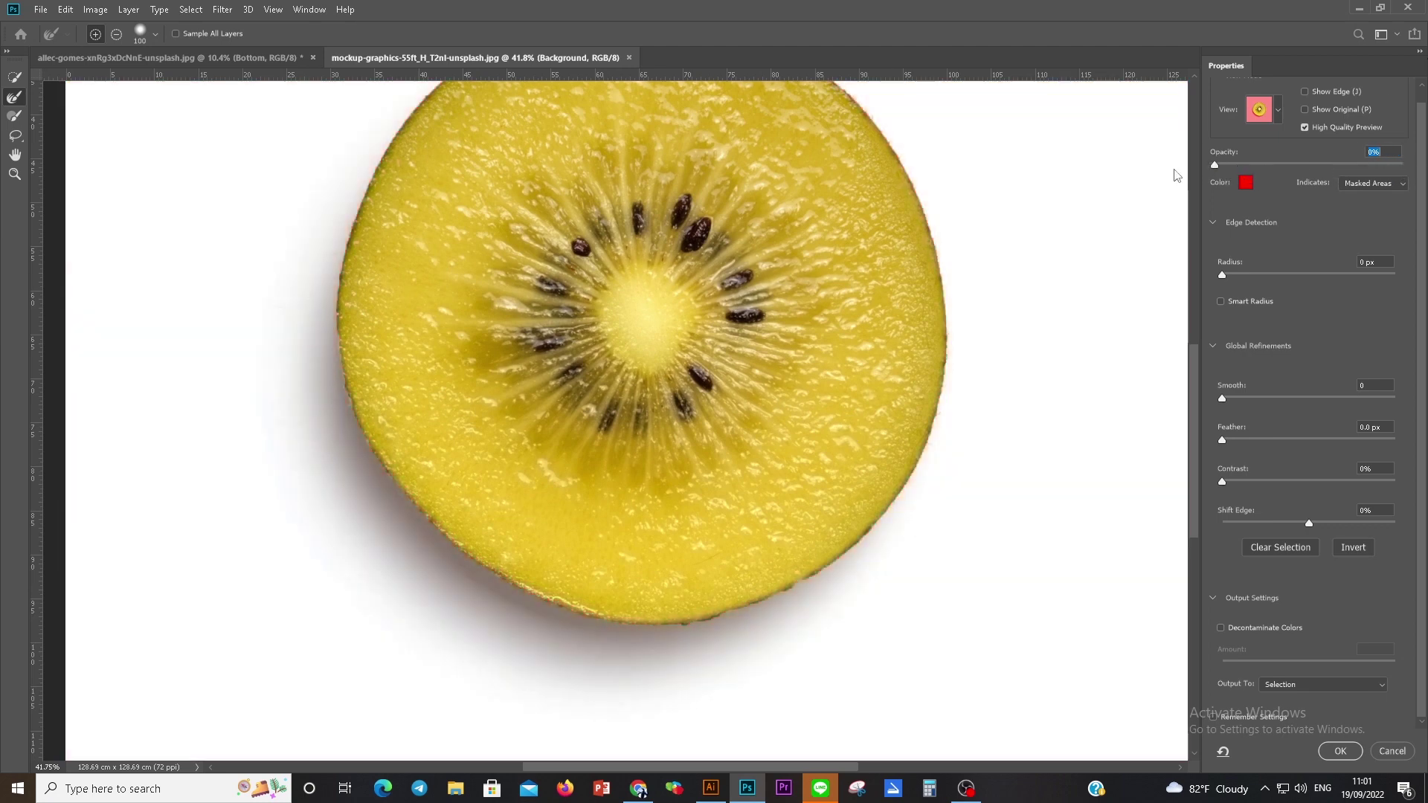
{"action": "left_click_drag", "start_coordinate": [1309, 165], "coordinate": [1417, 165]}
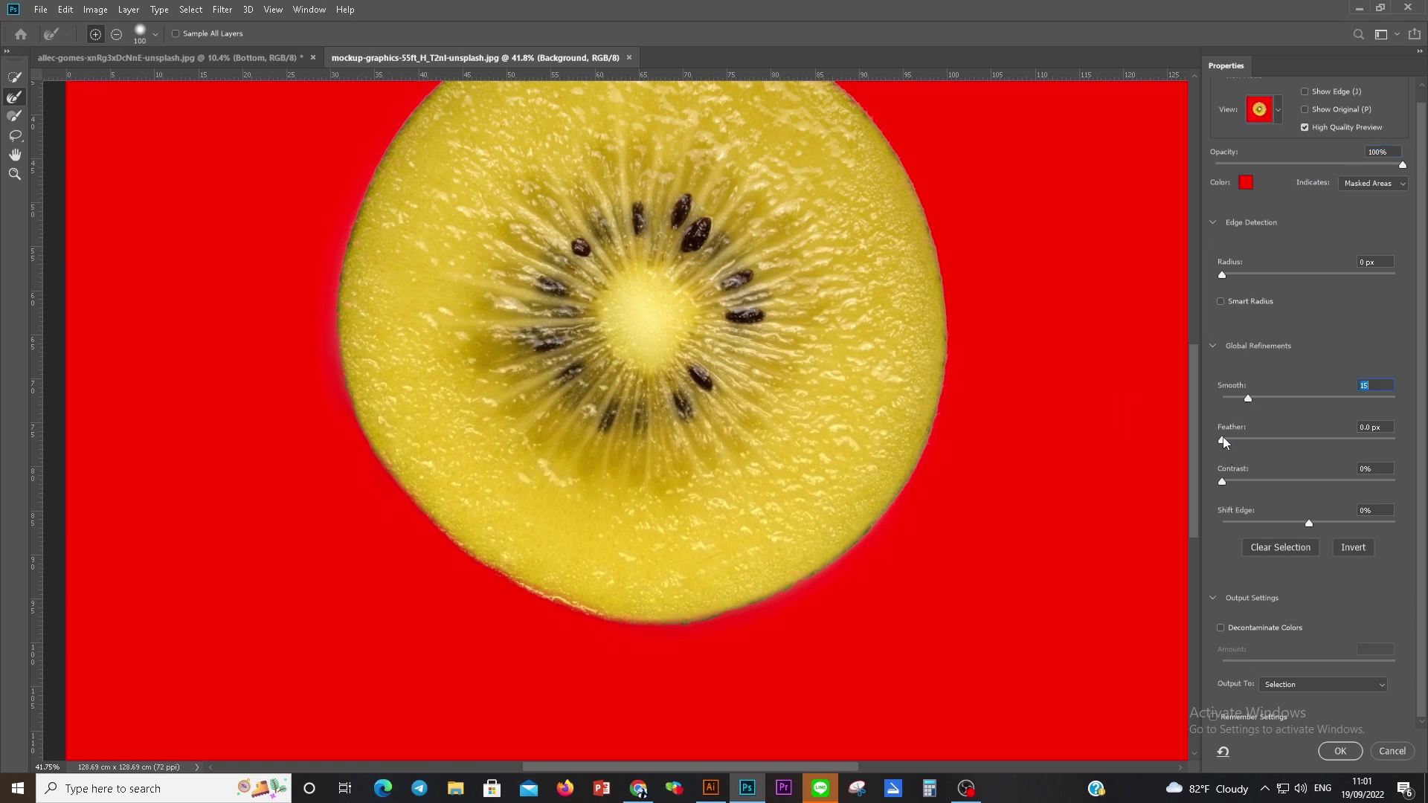
Step: Apply Feather 2.6 px and Contrast 9%, outputting the kiwi to a new layer
{"action": "left_click_drag", "start_coordinate": [1223, 440], "coordinate": [1243, 441]}
{"action": "left_click_drag", "start_coordinate": [1223, 482], "coordinate": [1233, 483]}
{"action": "left_click", "coordinate": [1312, 683]}
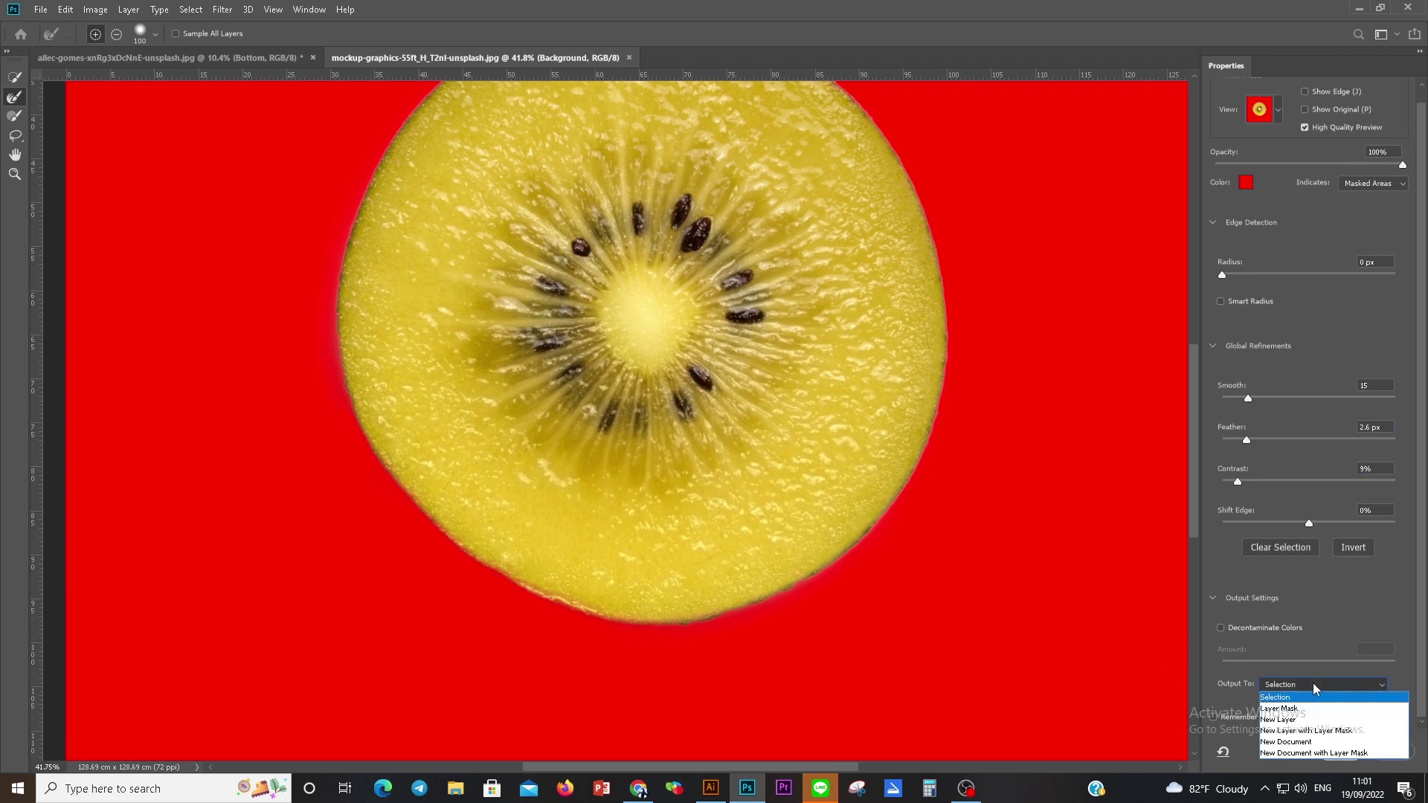
{"action": "left_click", "coordinate": [1290, 721]}
{"action": "left_click", "coordinate": [1339, 752]}
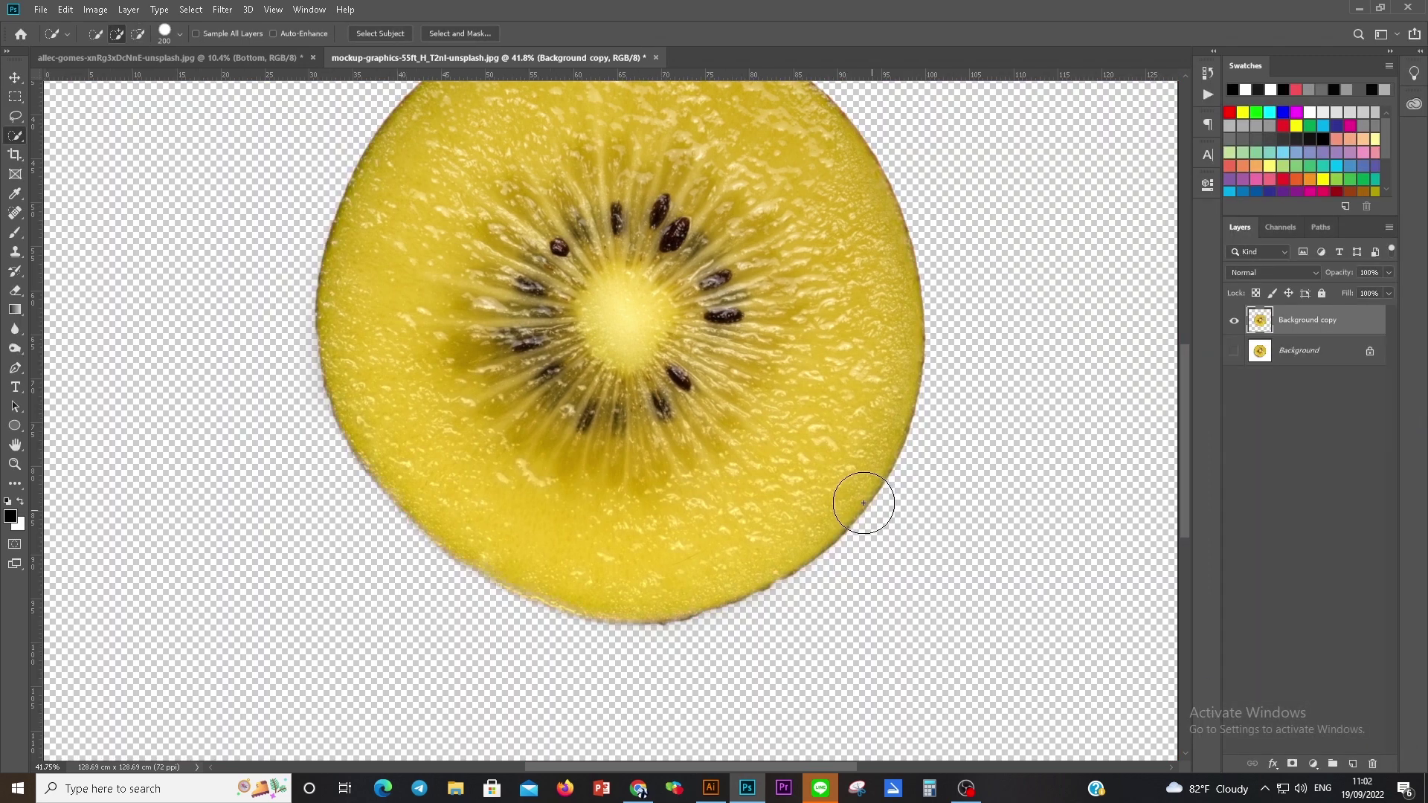
Step: Drag the kiwi into the strawberry poster beside the lower slices, beneath the Bottom layer
{"action": "left_click", "coordinate": [15, 77]}
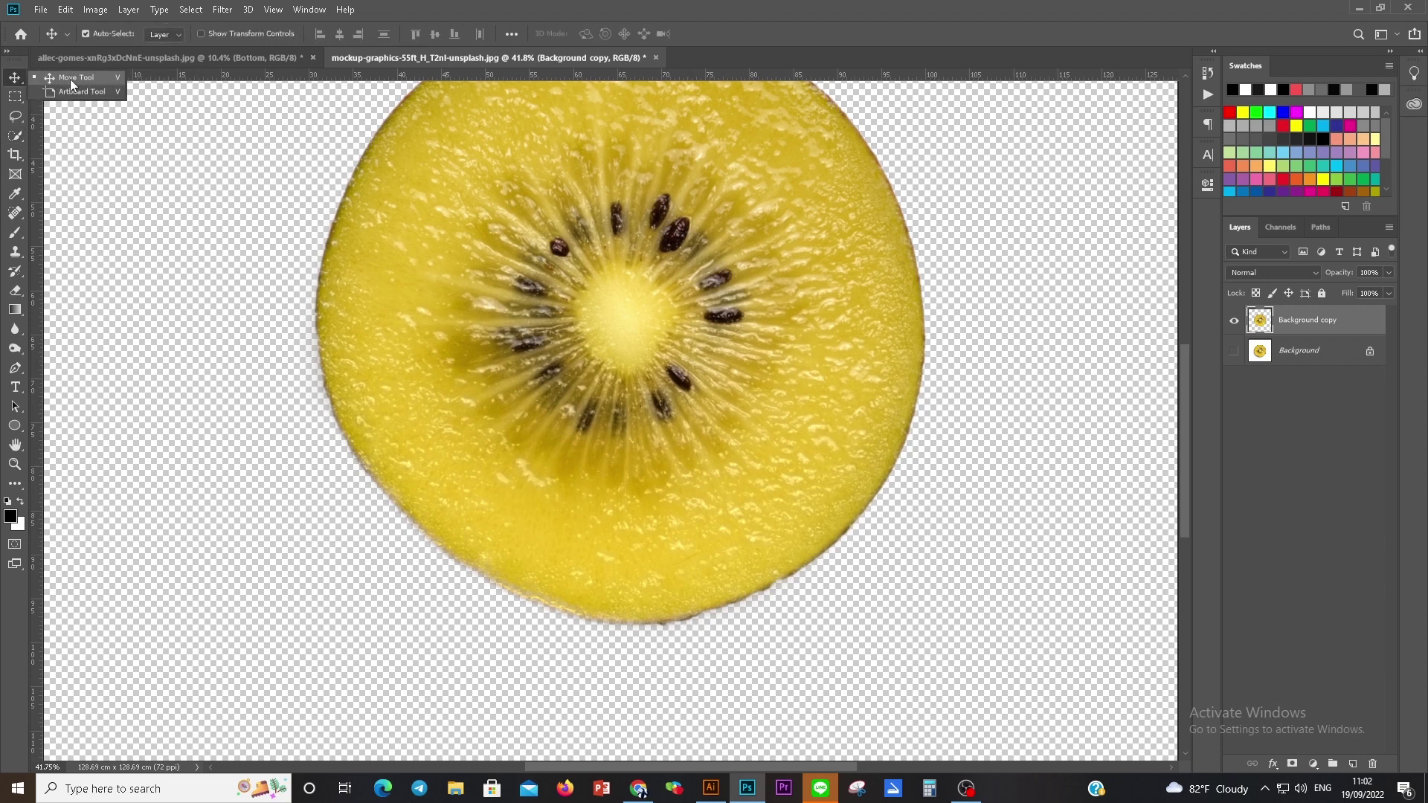
{"action": "scroll", "coordinate": [758, 385], "scroll_direction": "down", "scroll_amount": 5}
{"action": "scroll", "coordinate": [758, 385], "scroll_direction": "up", "scroll_amount": 2}
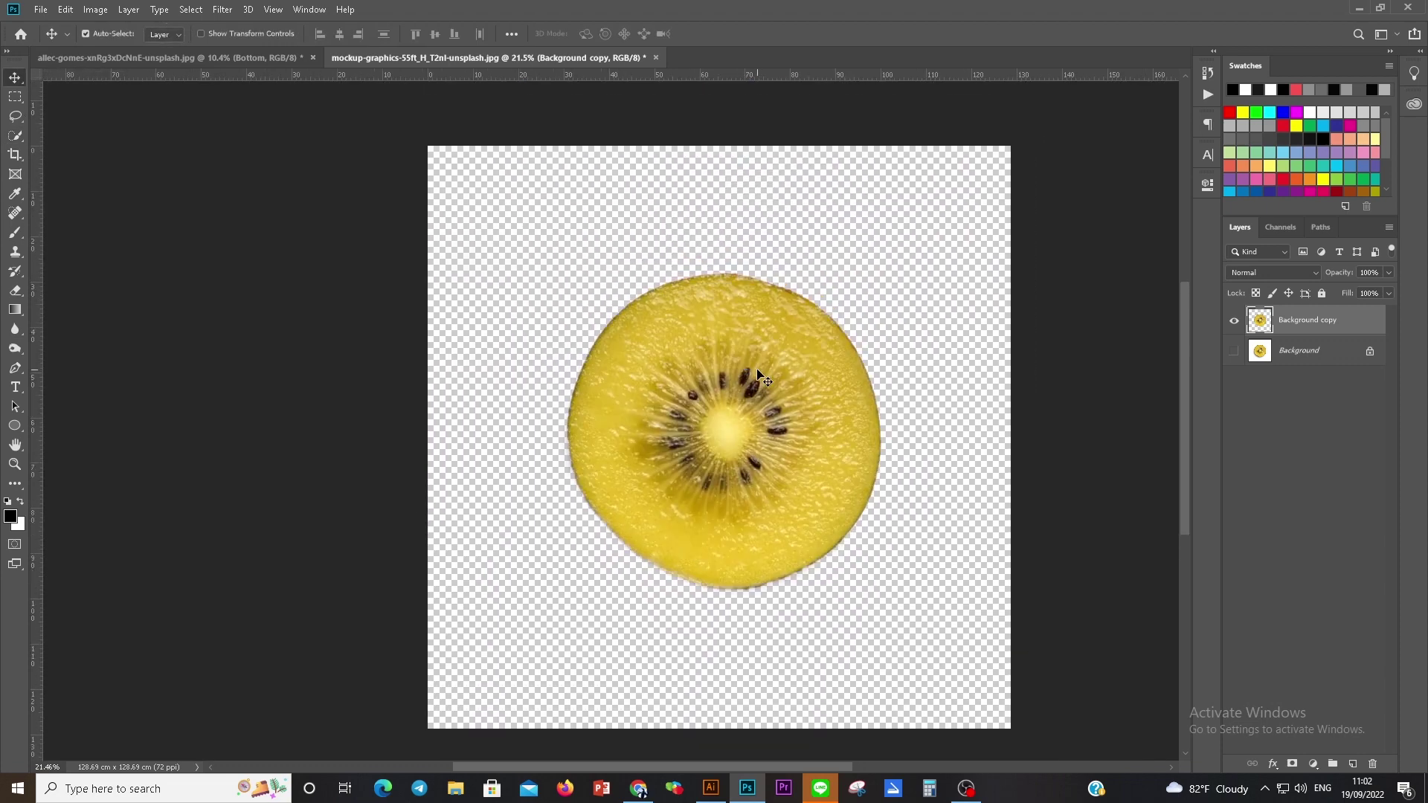
{"action": "left_click_drag", "start_coordinate": [769, 385], "coordinate": [418, 255]}
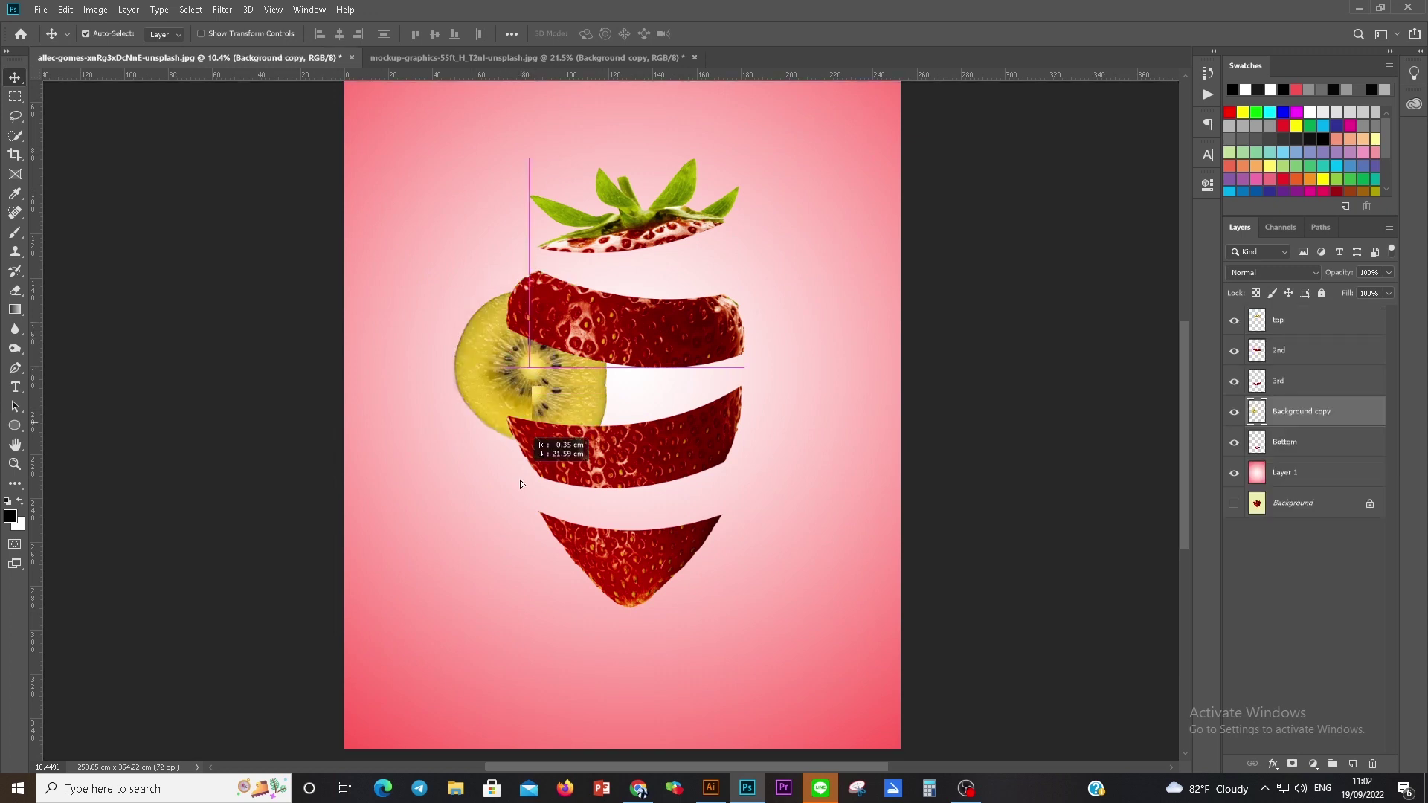
{"action": "mouse_move", "coordinate": [535, 376]}
{"action": "left_mouse_down"}
{"action": "mouse_move", "coordinate": [699, 540]}
{"action": "mouse_move", "coordinate": [757, 523]}
{"action": "left_mouse_up"}
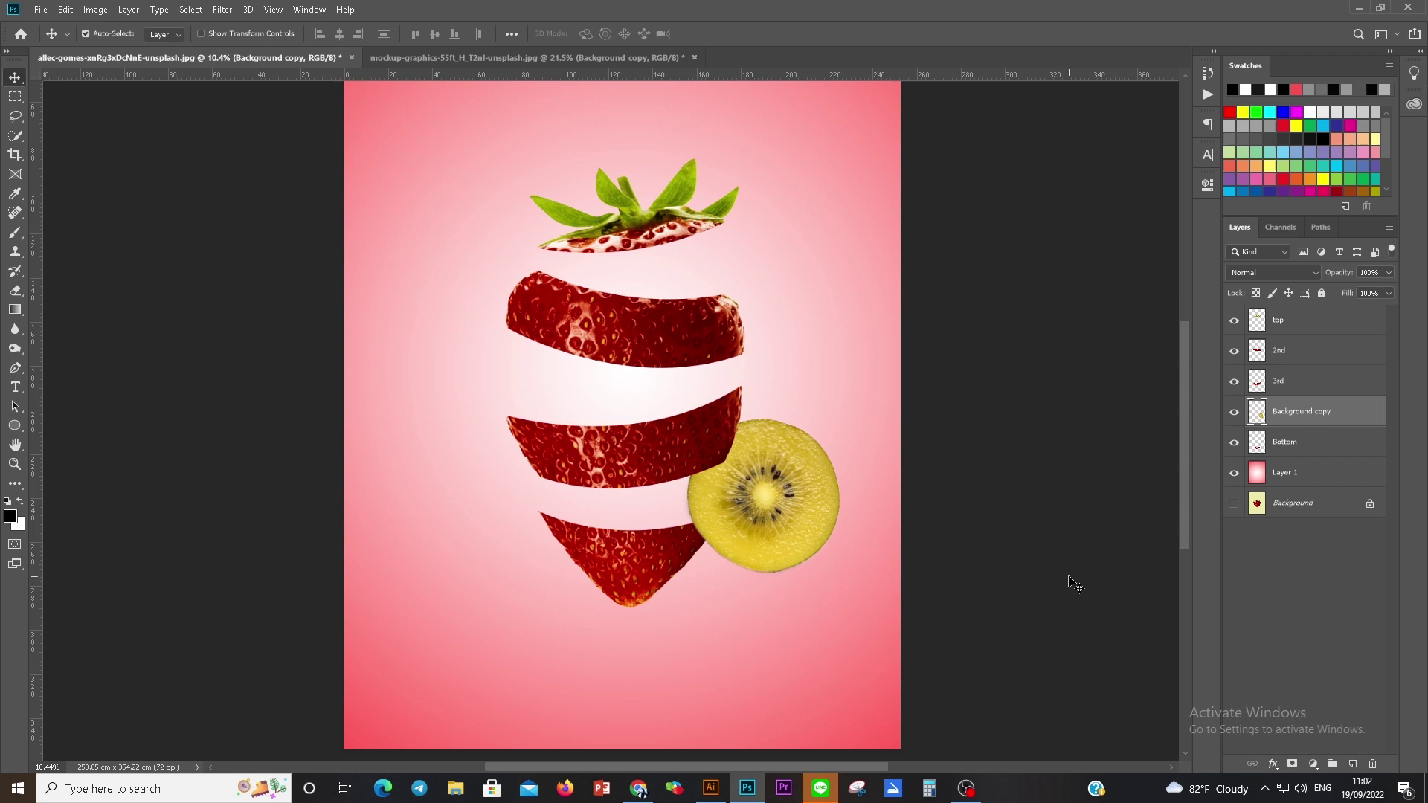
{"action": "left_click_drag", "start_coordinate": [1292, 418], "coordinate": [1297, 446]}
{"action": "mouse_move", "coordinate": [796, 517]}
{"action": "left_mouse_down"}
{"action": "mouse_move", "coordinate": [624, 480]}
{"action": "mouse_move", "coordinate": [823, 529]}
{"action": "left_mouse_up"}
Step: Name the kiwi layer '1', duplicate it above Bottom as '2', then duplicate '2'
{"action": "double_click", "coordinate": [1301, 443]}
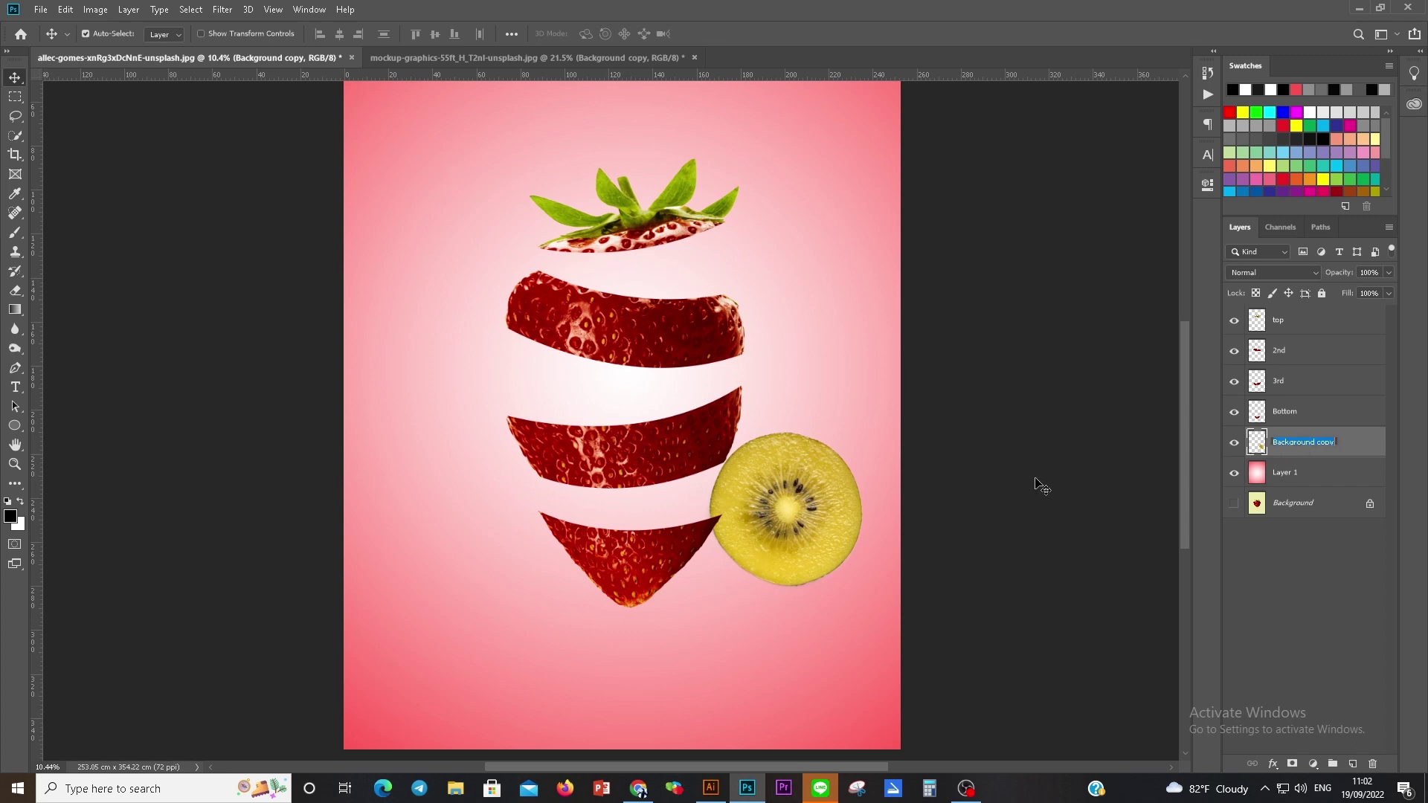
{"action": "type", "text": "1"}
{"action": "key", "text": "Return"}
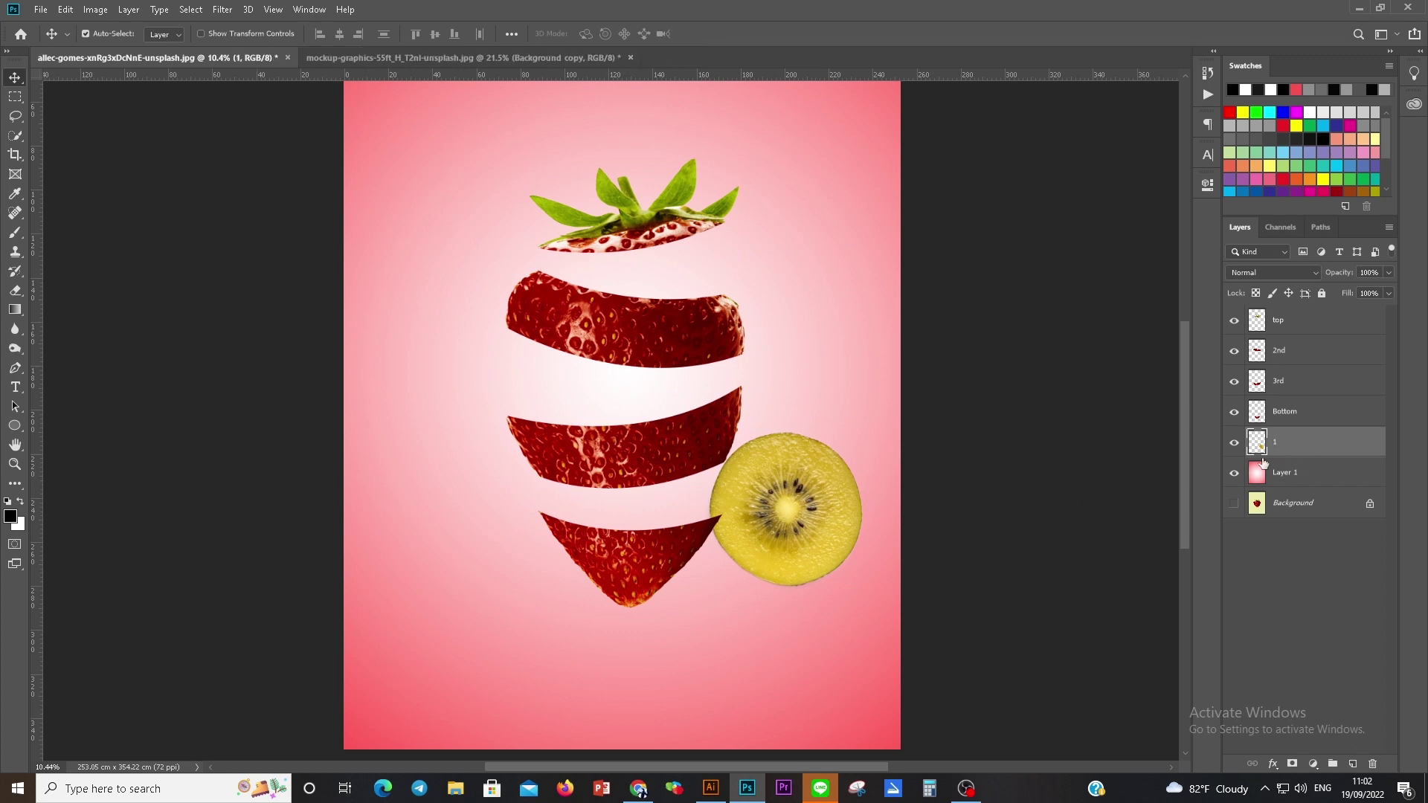
{"action": "key", "text": "ctrl+j"}
{"action": "left_click_drag", "start_coordinate": [1322, 445], "coordinate": [1310, 406]}
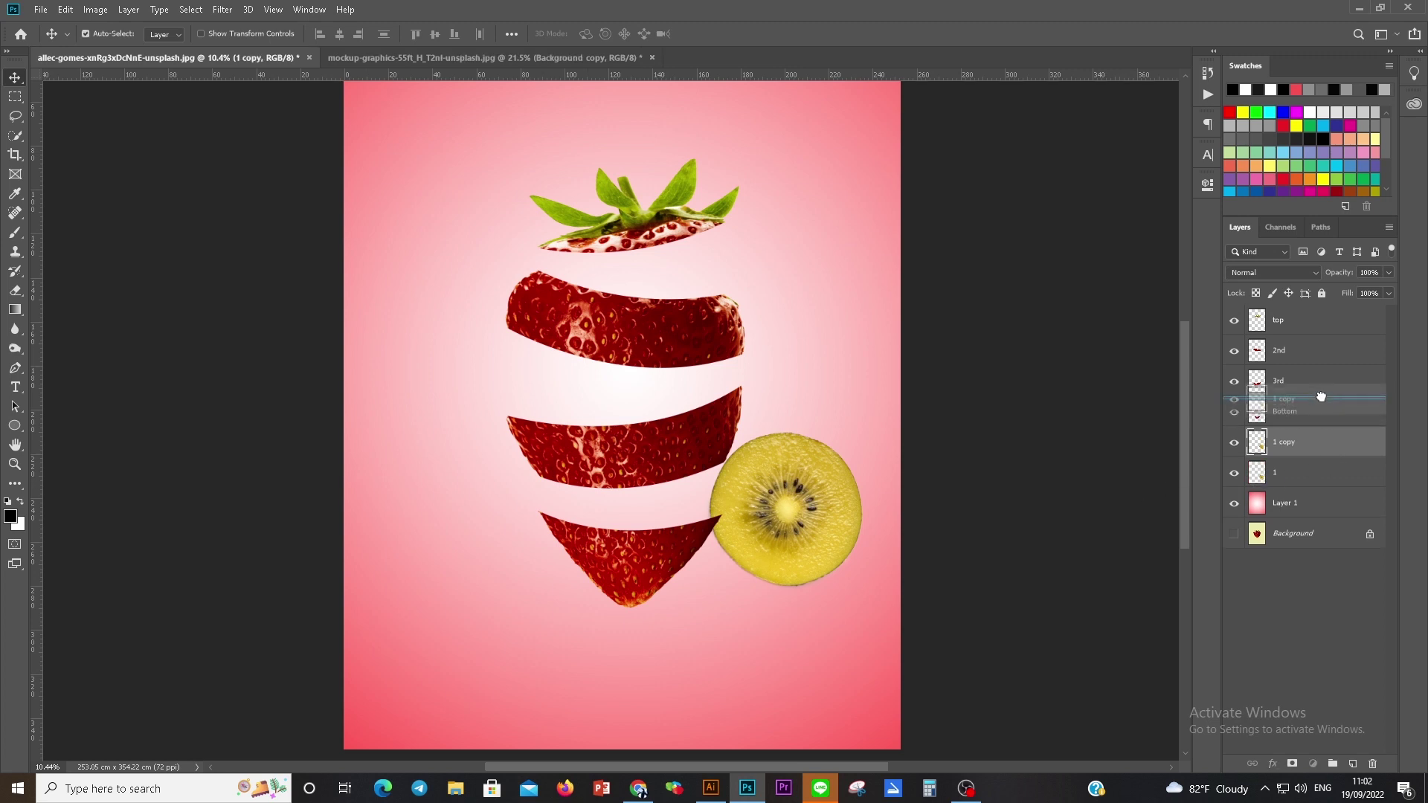
{"action": "double_click", "coordinate": [1286, 412]}
{"action": "type", "text": "2"}
{"action": "key", "text": "Return"}
{"action": "key", "text": "ctrl+j"}
Step: Arrange the three kiwi slices in an evenly spaced column beside the strawberry
{"action": "left_click_drag", "start_coordinate": [1302, 413], "coordinate": [1319, 365]}
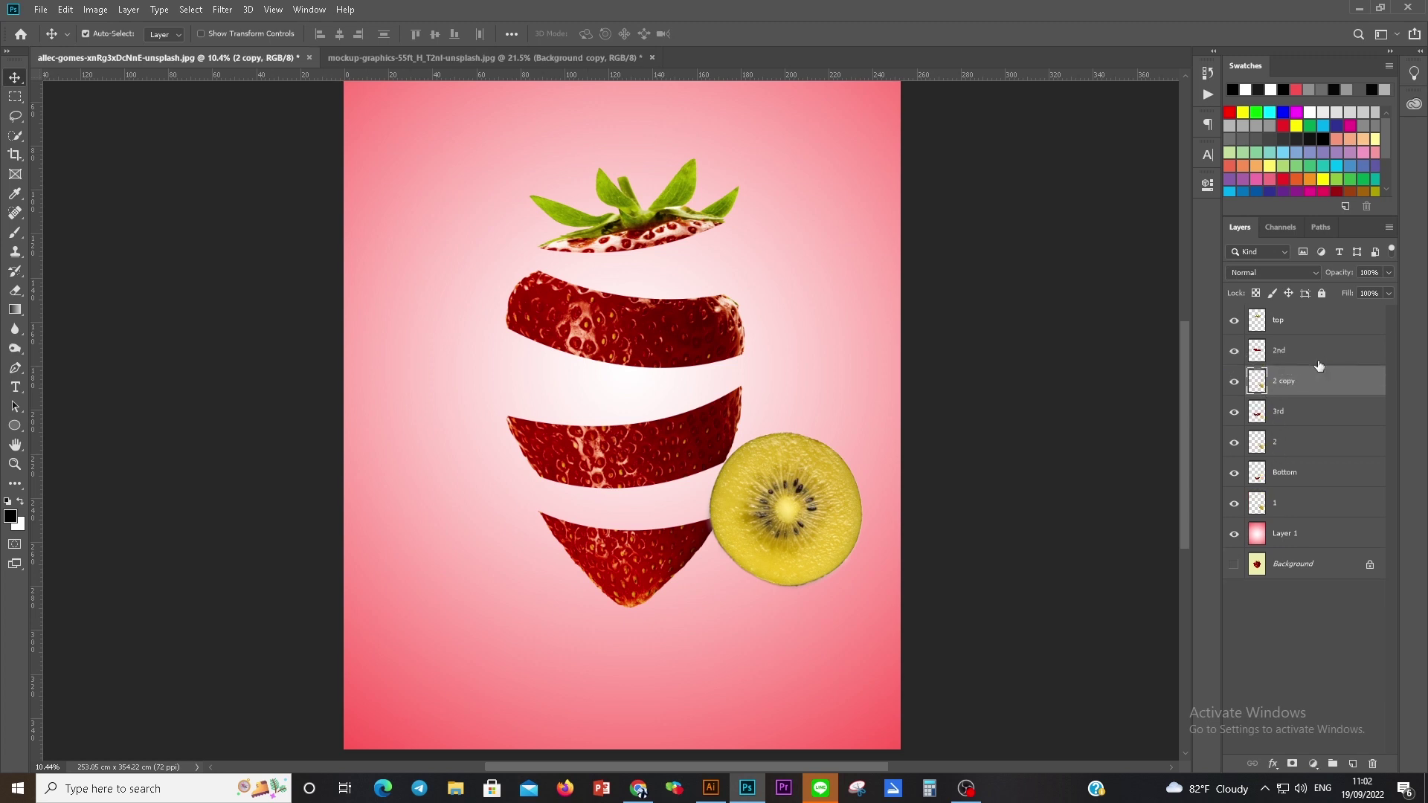
{"action": "mouse_move", "coordinate": [848, 501]}
{"action": "left_mouse_down"}
{"action": "mouse_move", "coordinate": [678, 295]}
{"action": "mouse_move", "coordinate": [748, 295]}
{"action": "left_mouse_up"}
{"action": "left_click_drag", "start_coordinate": [804, 488], "coordinate": [823, 373]}
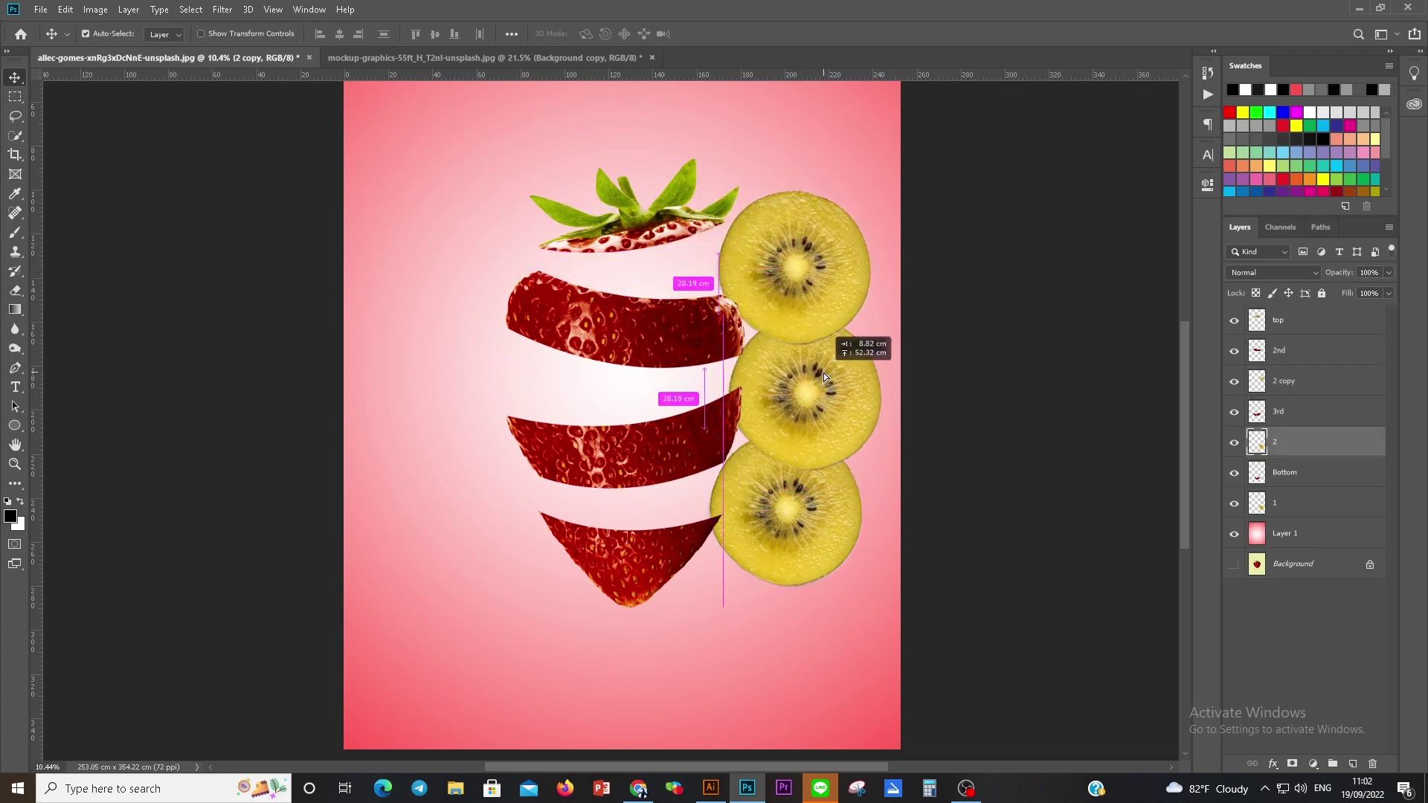
{"action": "left_click_drag", "start_coordinate": [808, 507], "coordinate": [816, 566]}
{"action": "left_click_drag", "start_coordinate": [850, 402], "coordinate": [840, 422]}
Step: Rename the top kiwi layer to 3
{"action": "left_click", "coordinate": [816, 297]}
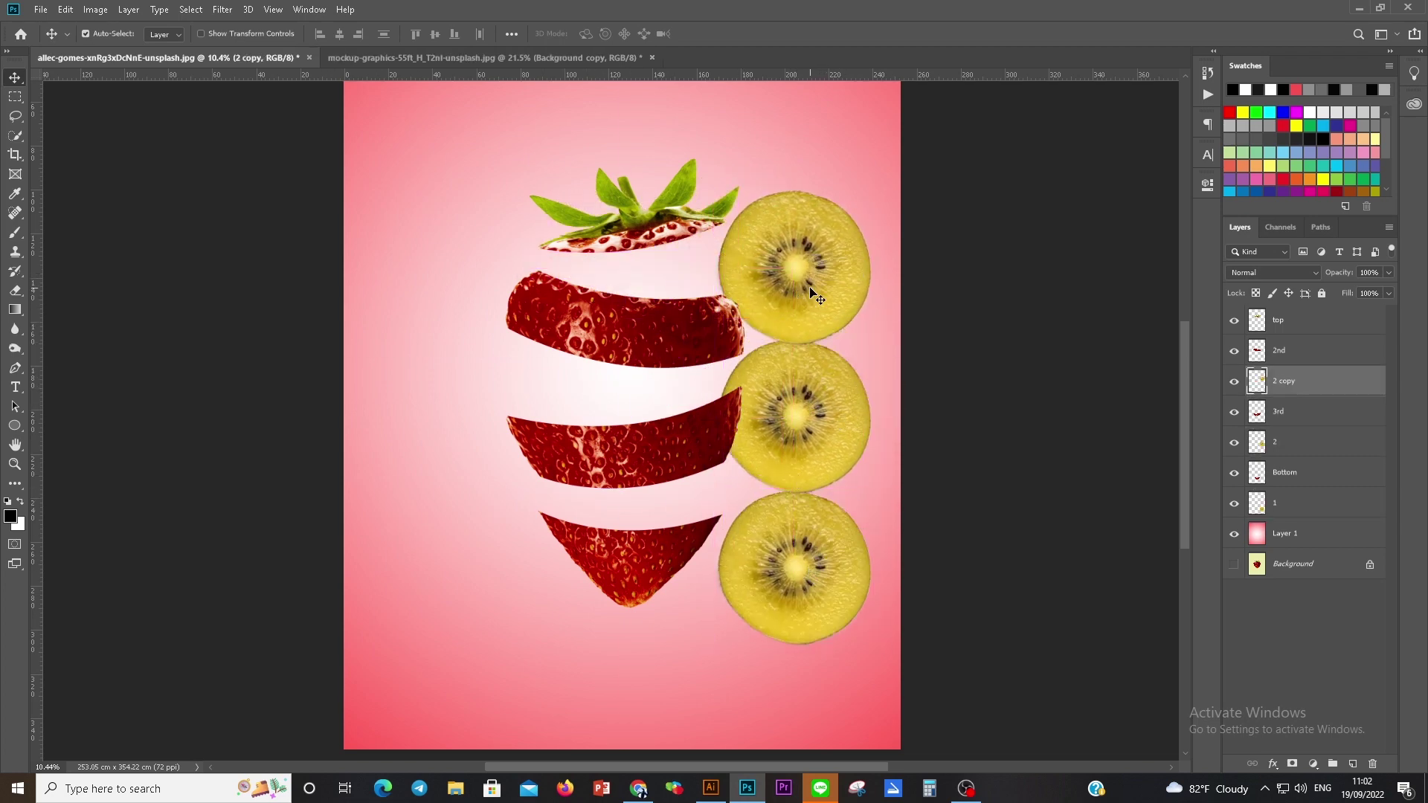
{"action": "double_click", "coordinate": [1285, 381]}
{"action": "type", "text": "3"}
{"action": "key", "text": "Return"}
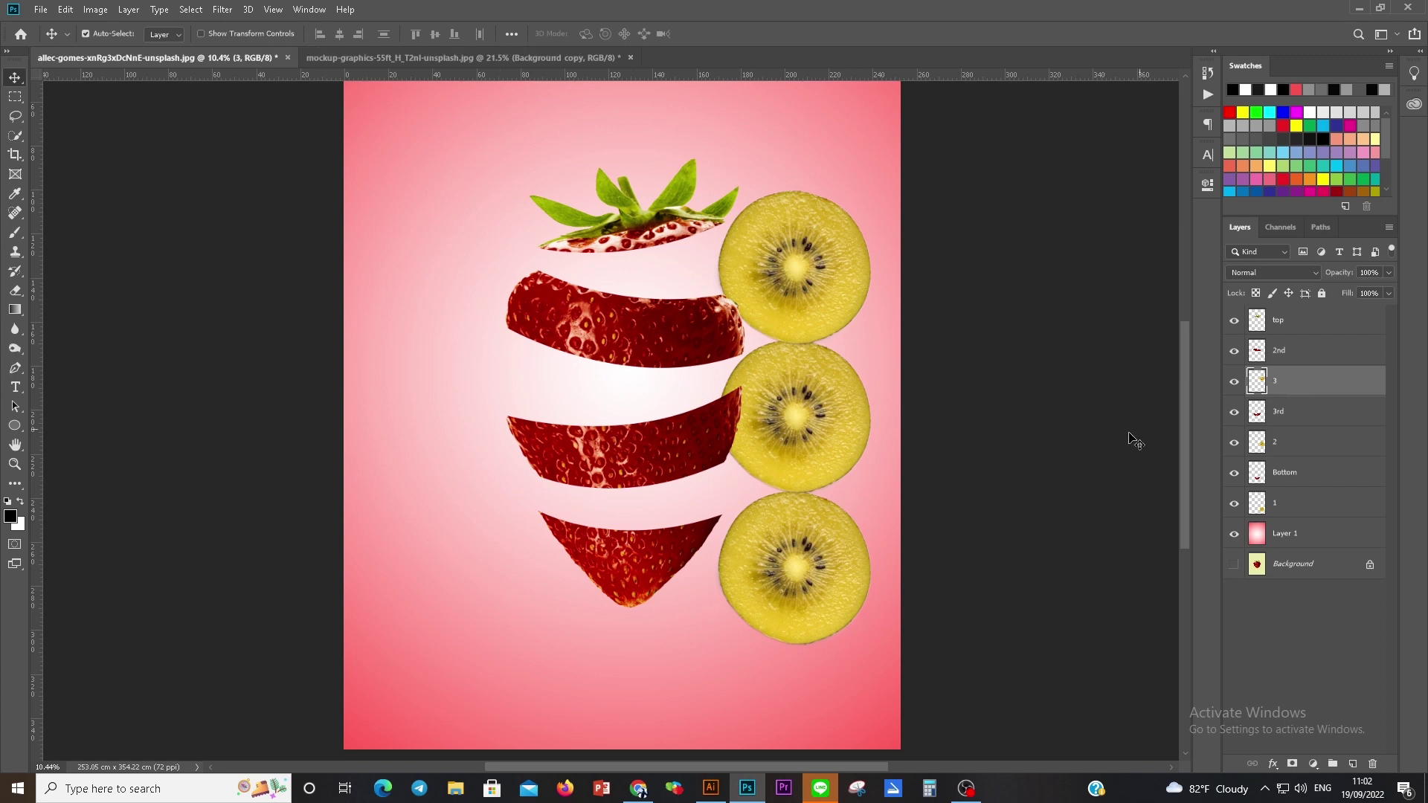
Step: Move kiwi layer 1 left, tucking it behind the lower strawberry slices
{"action": "left_click", "coordinate": [795, 587]}
{"action": "scroll", "coordinate": [796, 587], "scroll_direction": "up", "scroll_amount": 3}
{"action": "mouse_move", "coordinate": [865, 561]}
{"action": "left_mouse_down"}
{"action": "mouse_move", "coordinate": [916, 565]}
{"action": "mouse_move", "coordinate": [553, 441]}
{"action": "left_mouse_up"}
{"action": "key", "text": "ctrl+t"}
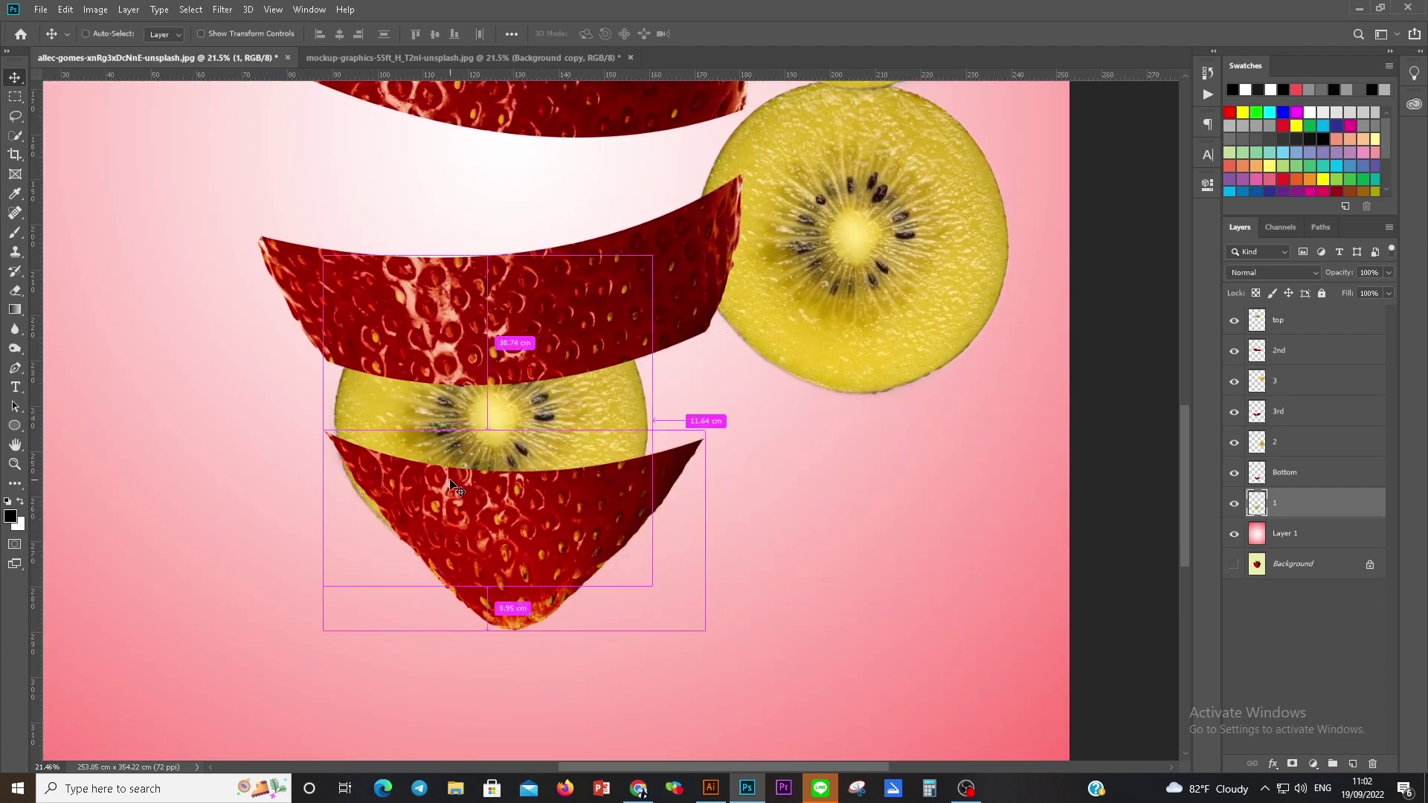
Step: Squash kiwi 1 into a wide, flat disc above the bottom strawberry slice
{"action": "left_click_drag", "start_coordinate": [662, 269], "coordinate": [718, 387]}
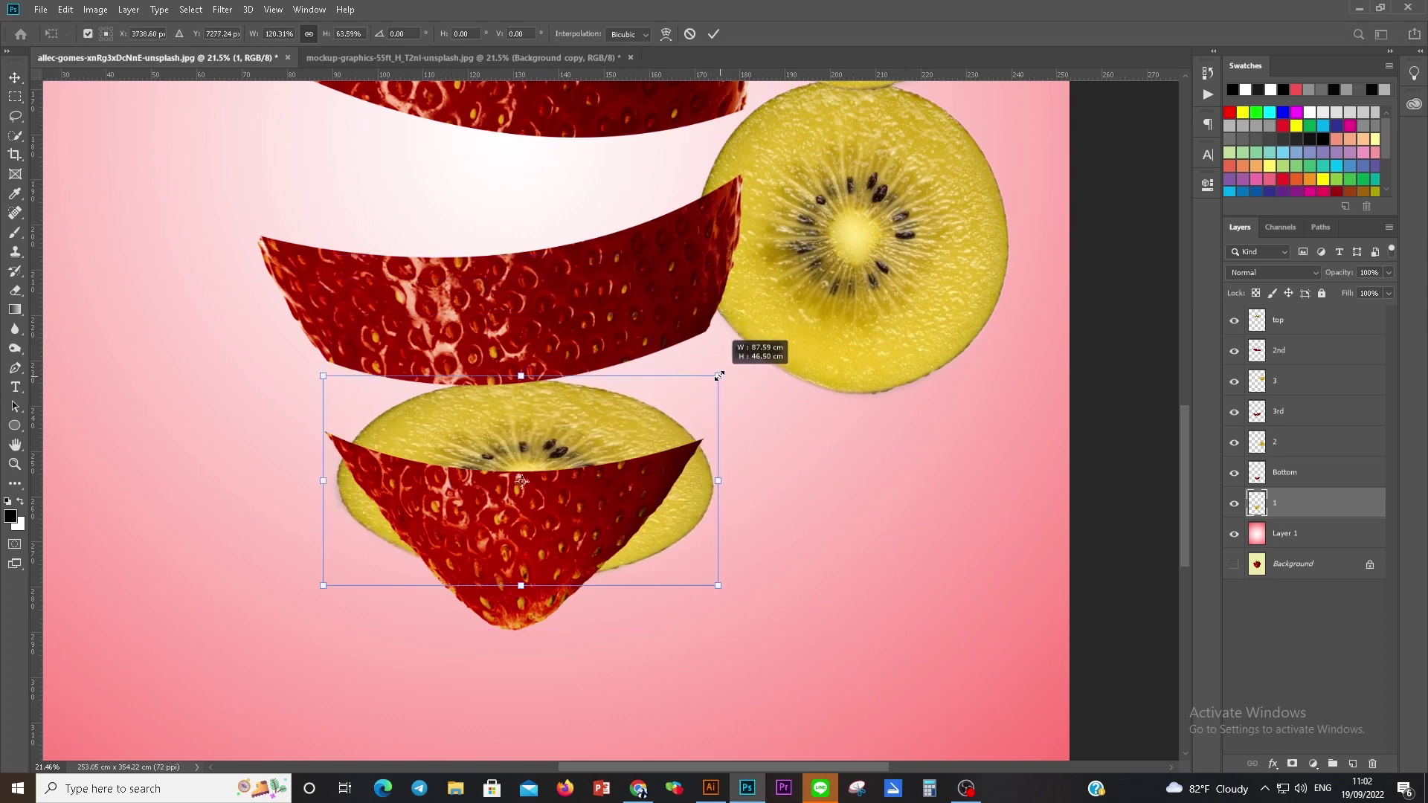
{"action": "left_click_drag", "start_coordinate": [714, 588], "coordinate": [715, 470]}
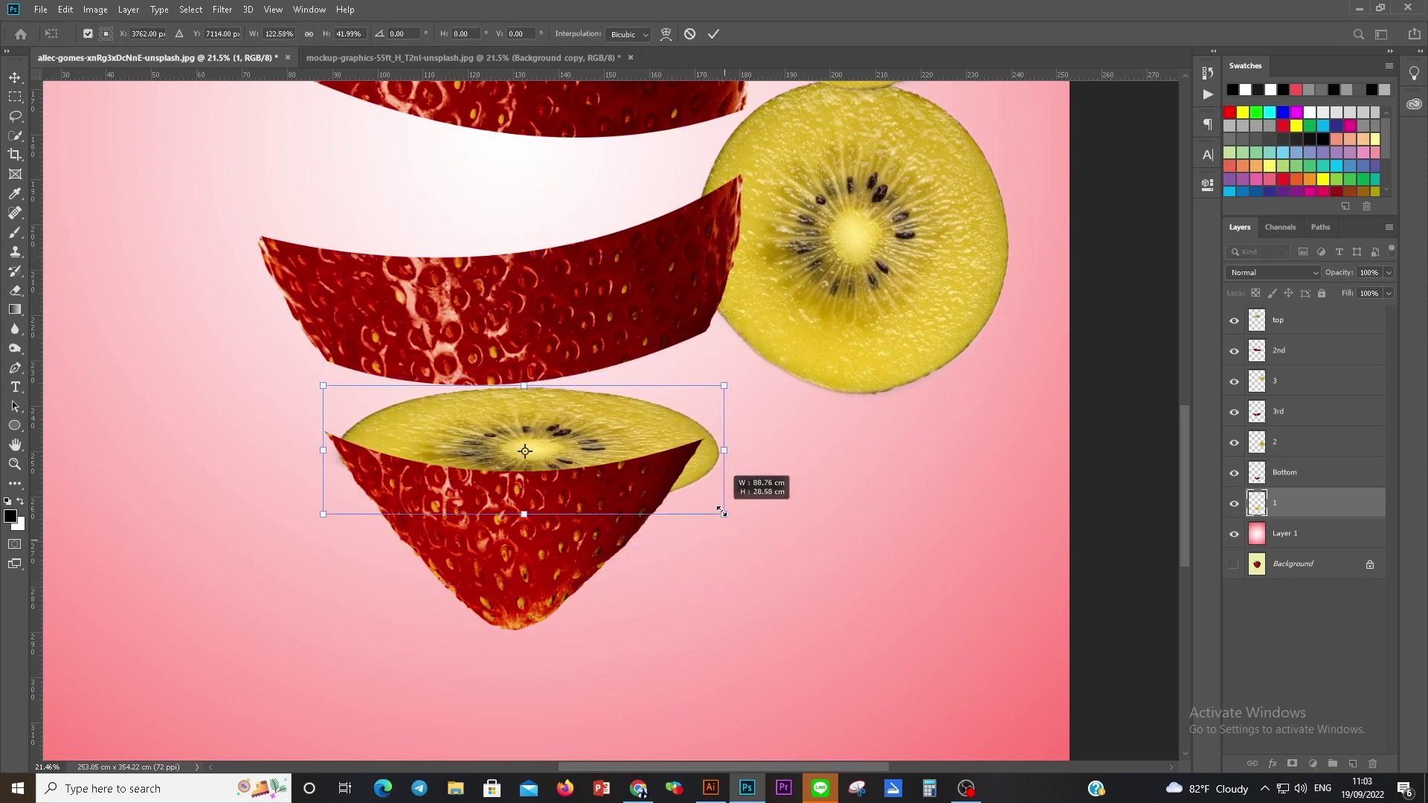
{"action": "scroll", "coordinate": [521, 438], "scroll_direction": "up", "scroll_amount": 3}
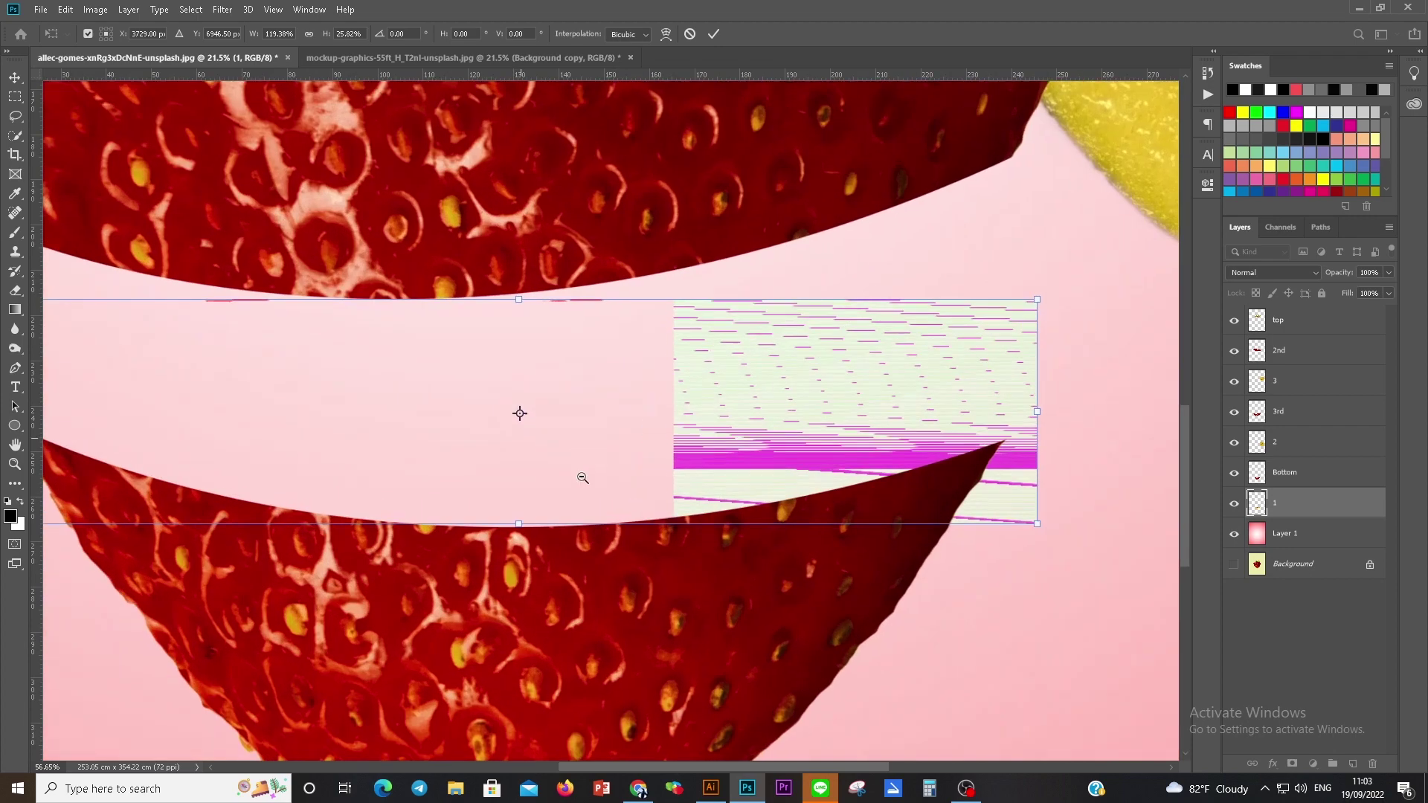
{"action": "left_click_drag", "start_coordinate": [329, 480], "coordinate": [364, 490]}
{"action": "left_click_drag", "start_coordinate": [162, 346], "coordinate": [141, 348]}
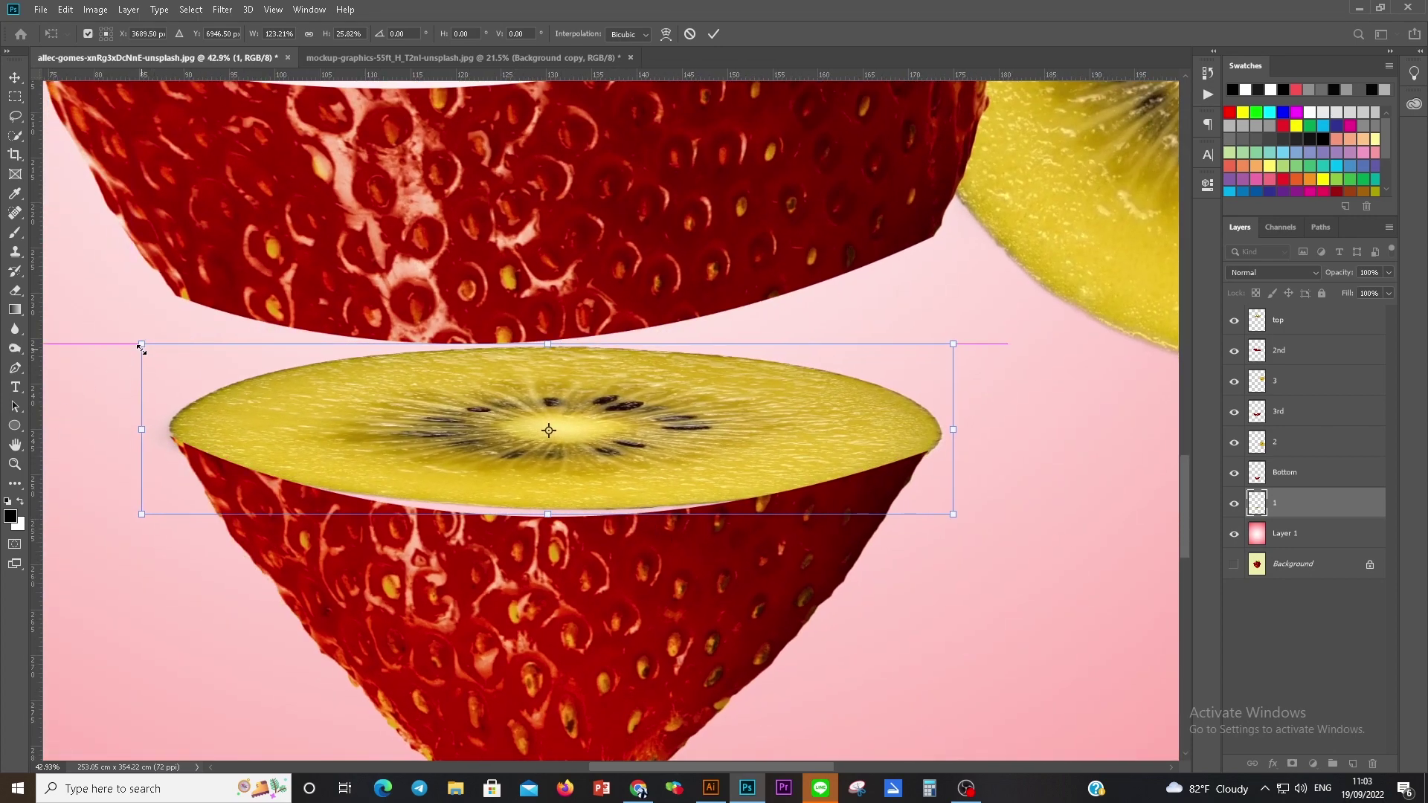
{"action": "left_click_drag", "start_coordinate": [545, 513], "coordinate": [546, 522]}
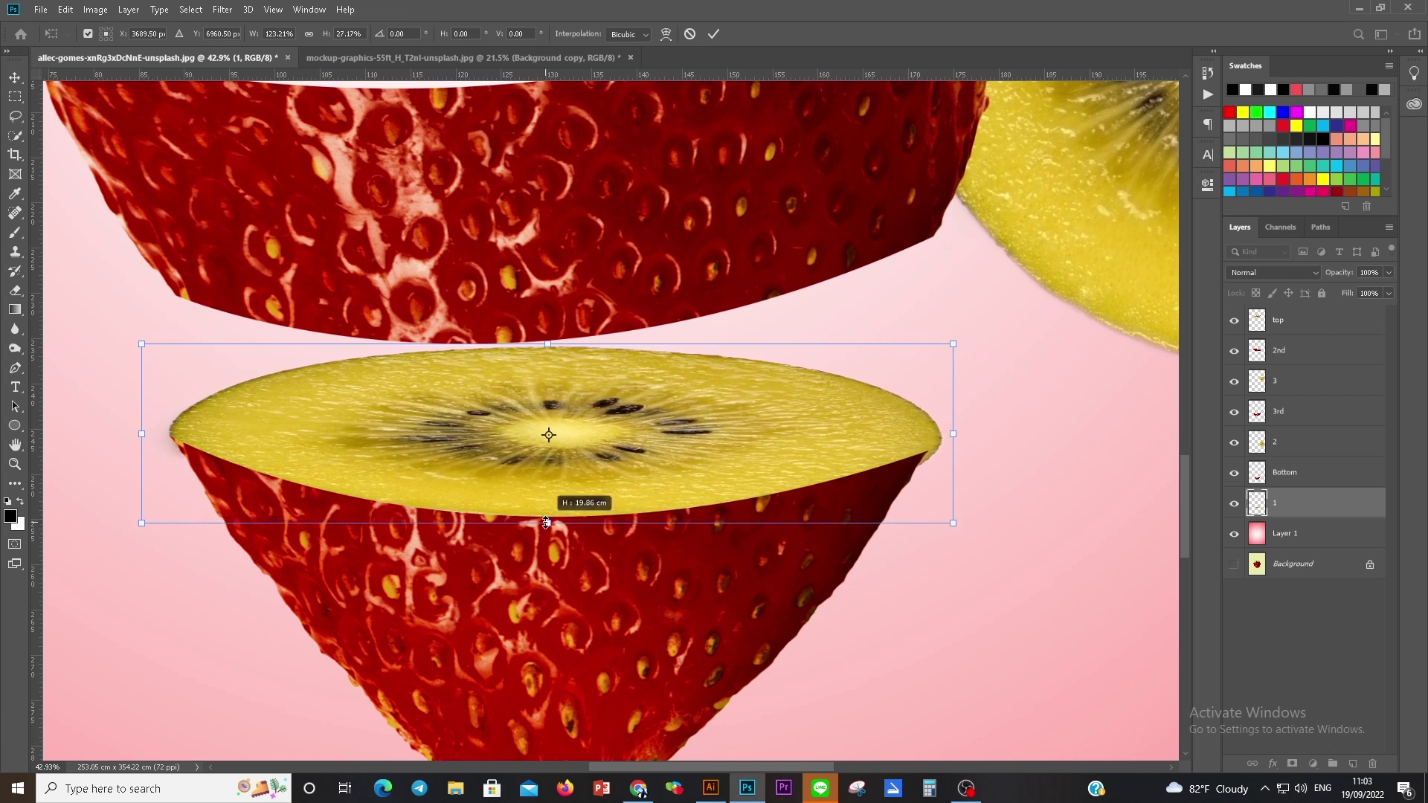
{"action": "left_click_drag", "start_coordinate": [950, 432], "coordinate": [947, 431]}
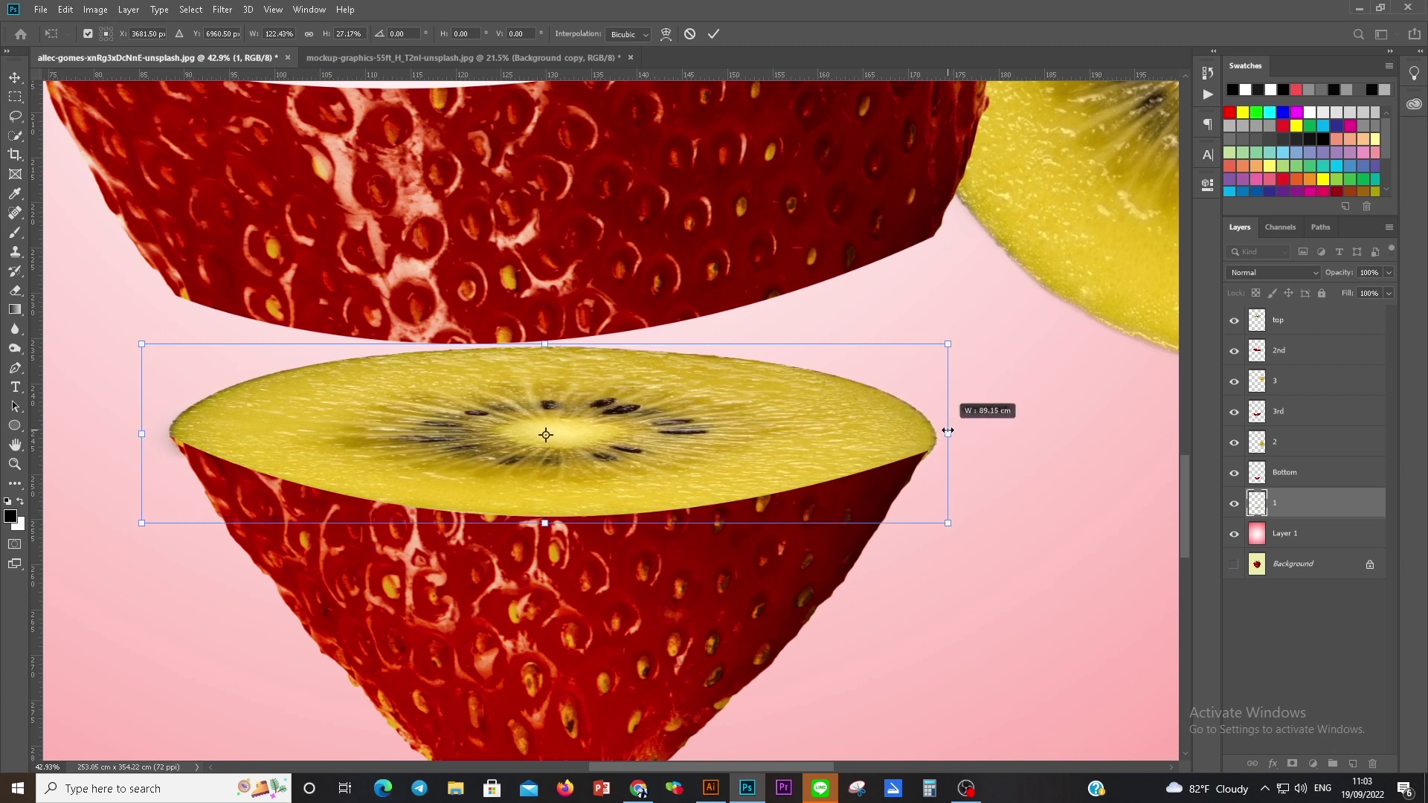
{"action": "key", "text": "Return"}
{"action": "key", "text": "ctrl+t"}
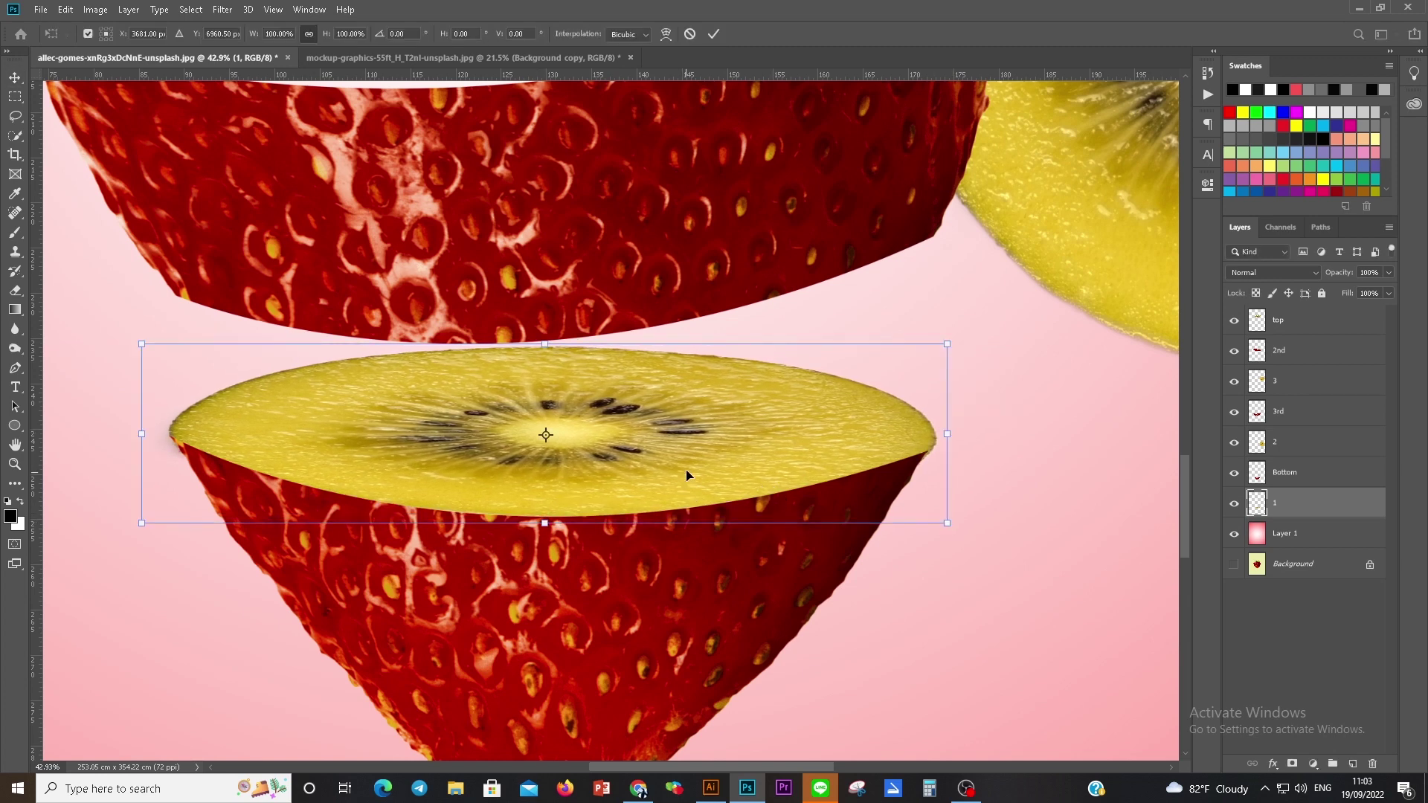
Step: Warp kiwi 1 so its edges follow the bottom strawberry piece's curved cut
{"action": "left_click", "coordinate": [666, 34]}
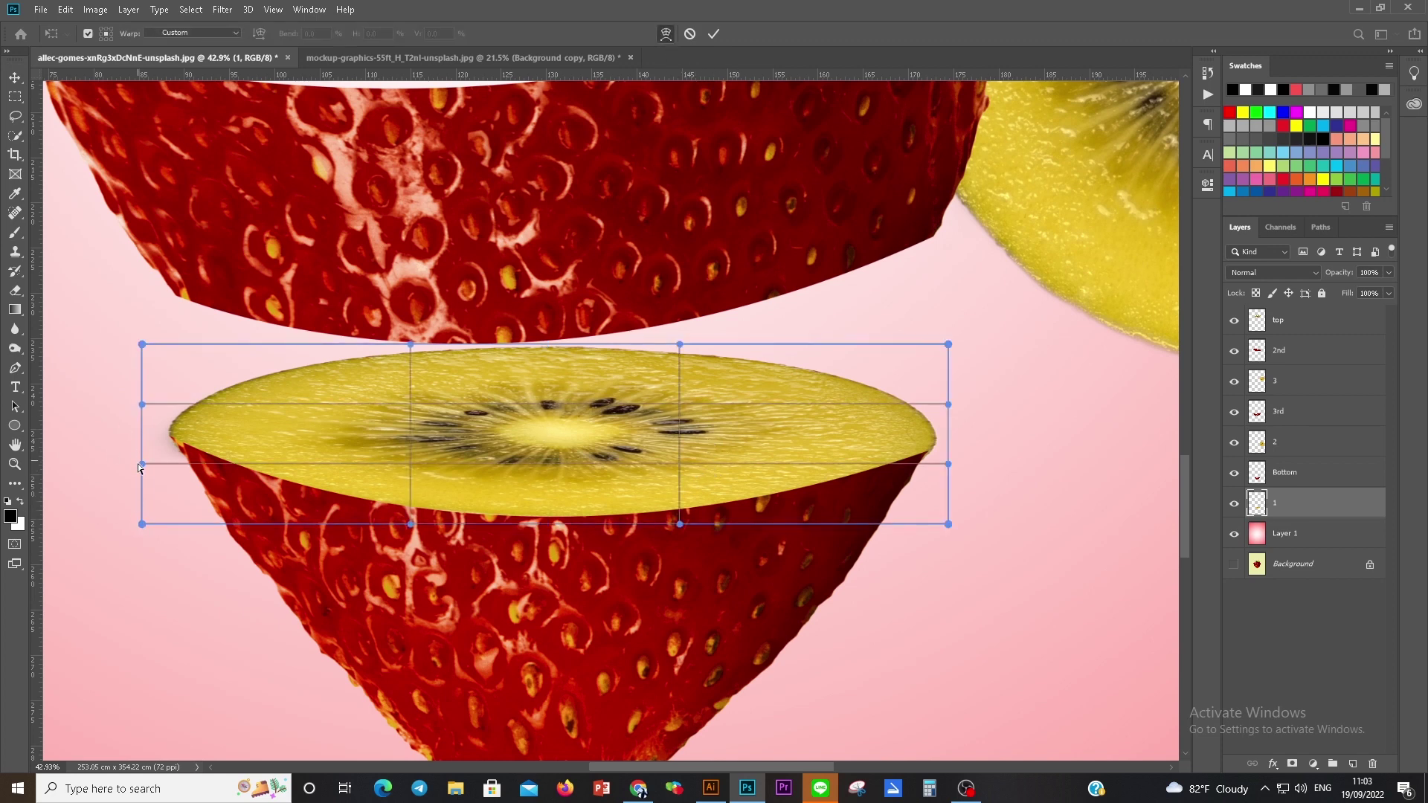
{"action": "left_click_drag", "start_coordinate": [141, 464], "coordinate": [142, 458]}
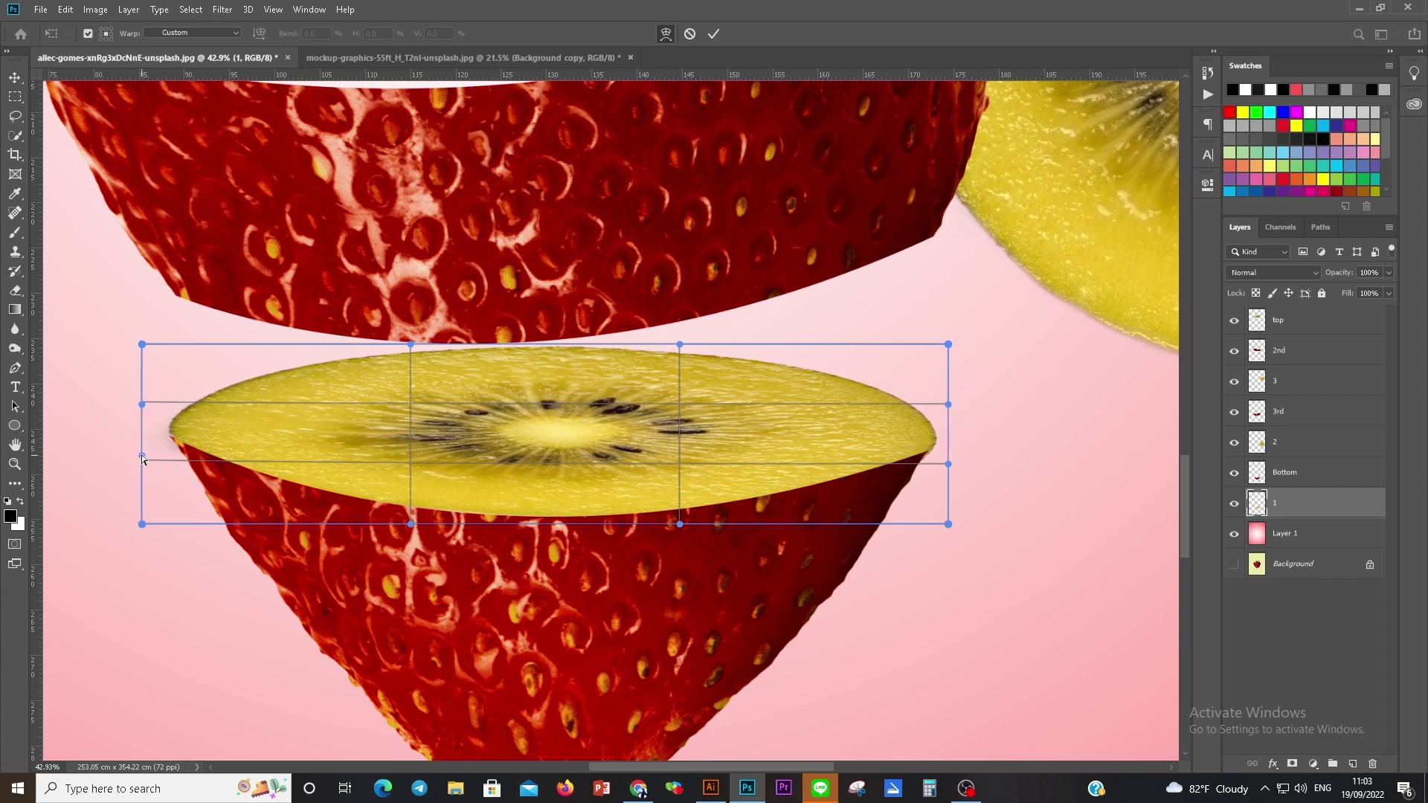
{"action": "left_click_drag", "start_coordinate": [948, 404], "coordinate": [944, 402]}
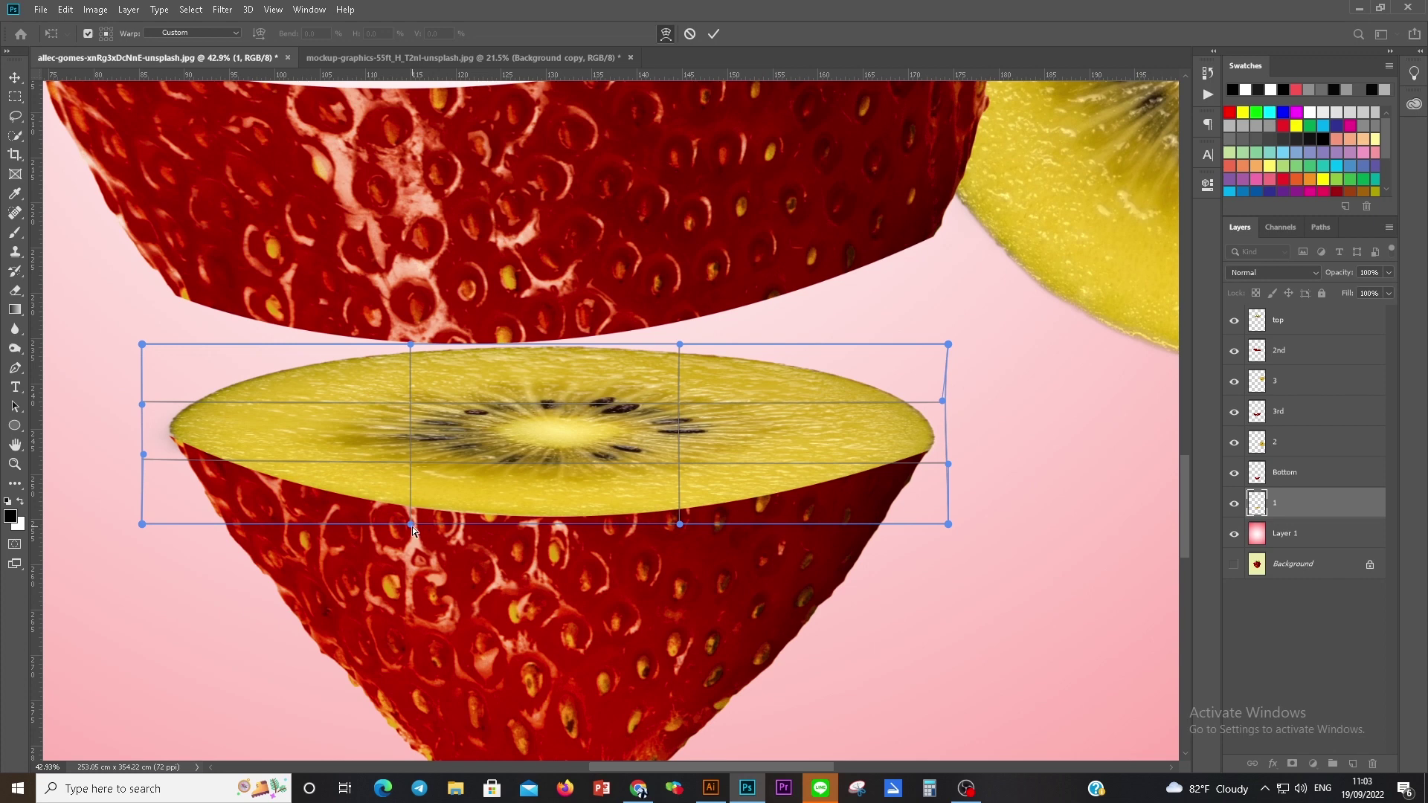
{"action": "left_click_drag", "start_coordinate": [411, 525], "coordinate": [416, 524]}
{"action": "left_click_drag", "start_coordinate": [948, 525], "coordinate": [959, 506]}
{"action": "left_click_drag", "start_coordinate": [680, 525], "coordinate": [676, 529]}
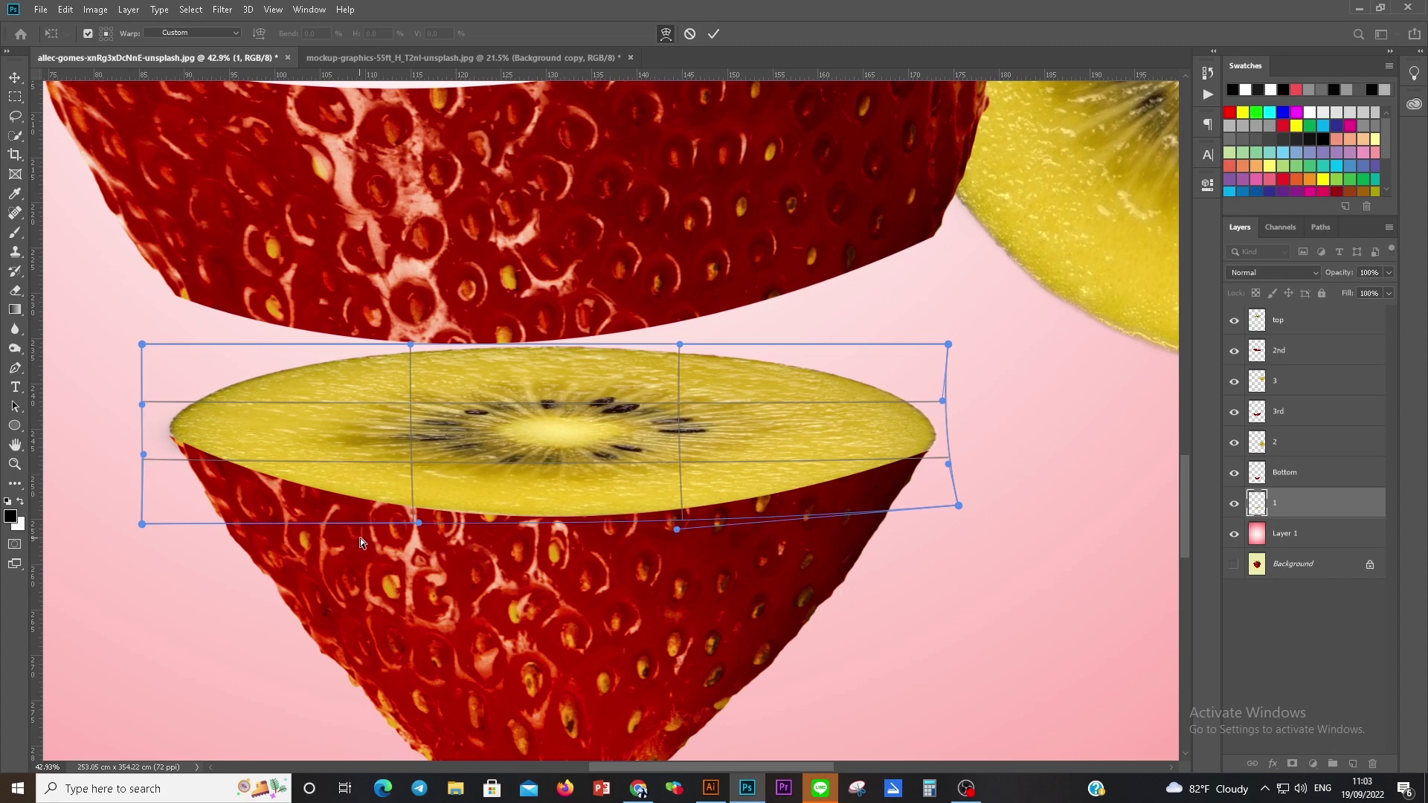
{"action": "key", "text": "Return"}
{"action": "scroll", "coordinate": [861, 562], "scroll_direction": "down", "scroll_amount": 3}
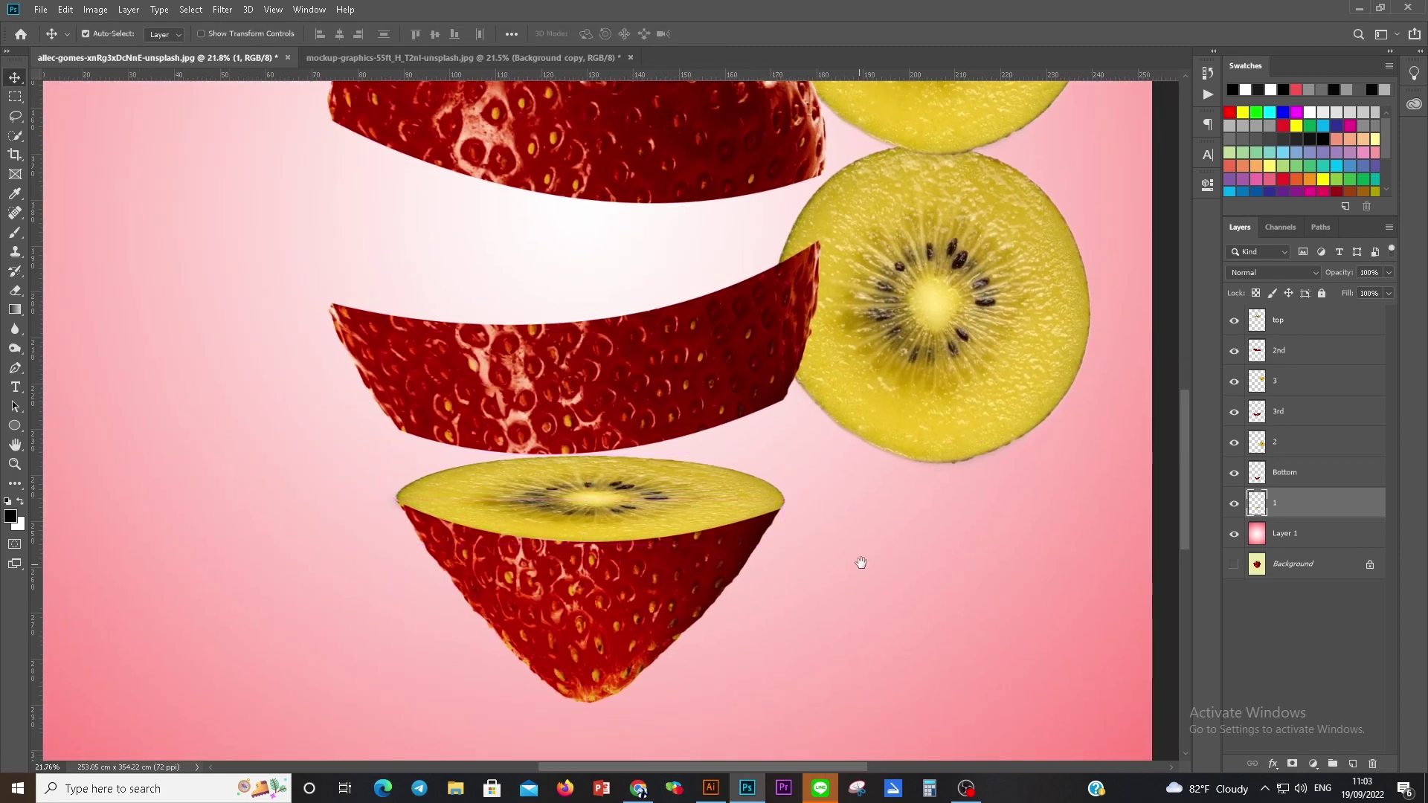
Step: Move kiwi 2 onto the middle strawberry piece and stretch it wider and flatter
{"action": "left_click_drag", "start_coordinate": [862, 563], "coordinate": [810, 628]}
{"action": "left_click_drag", "start_coordinate": [919, 408], "coordinate": [454, 325]}
{"action": "key", "text": "ctrl+t"}
{"action": "left_click_drag", "start_coordinate": [585, 136], "coordinate": [791, 230]}
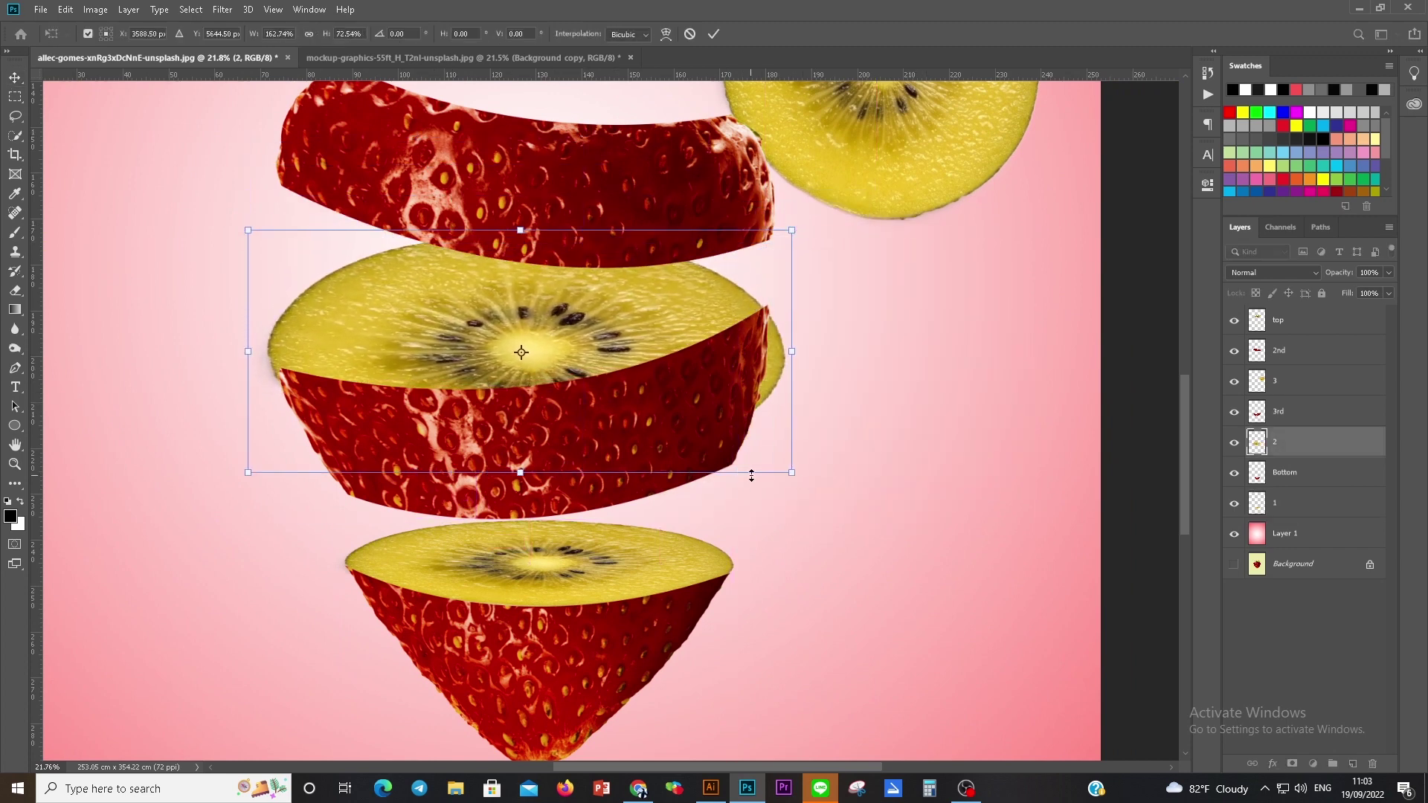
{"action": "left_click_drag", "start_coordinate": [789, 467], "coordinate": [775, 358]}
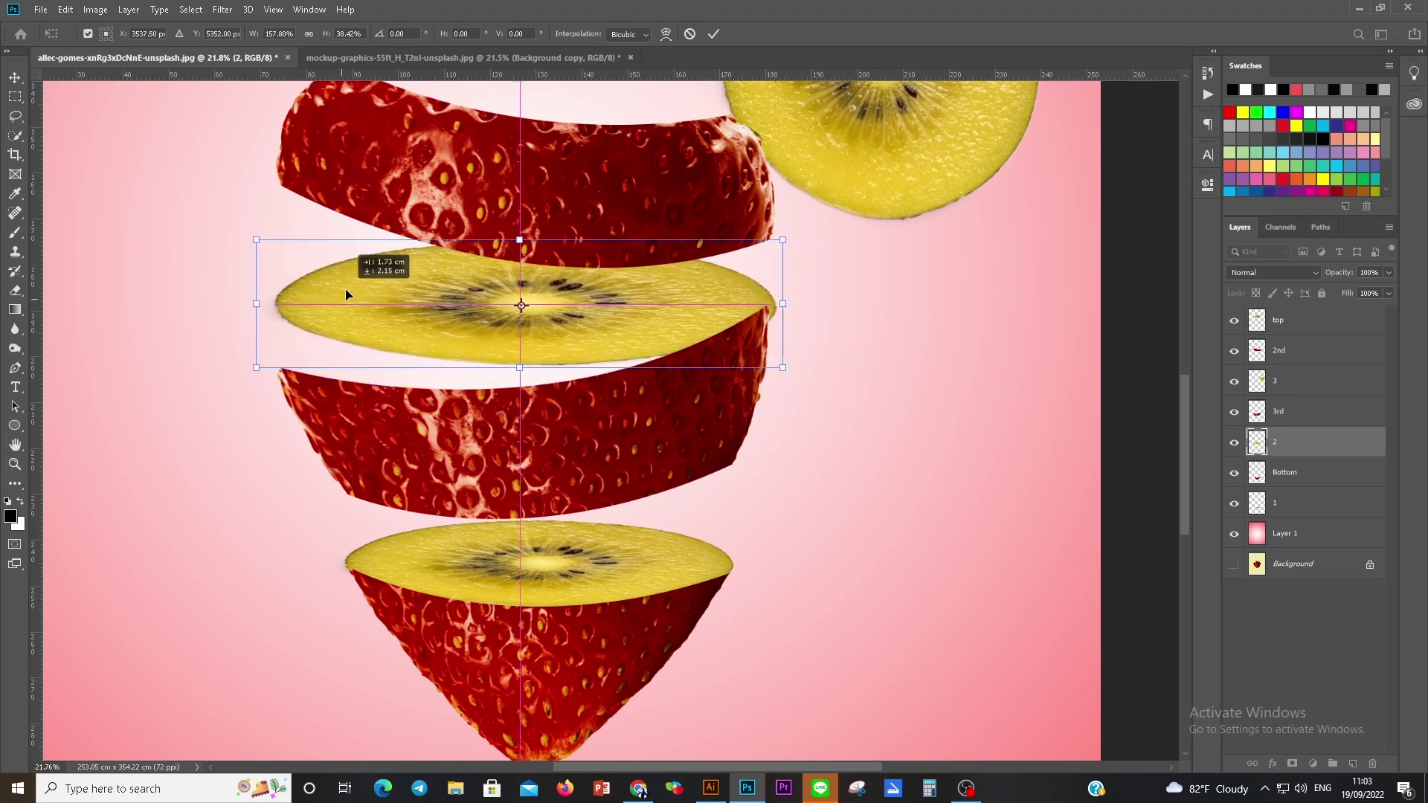
{"action": "left_click_drag", "start_coordinate": [342, 298], "coordinate": [341, 308]}
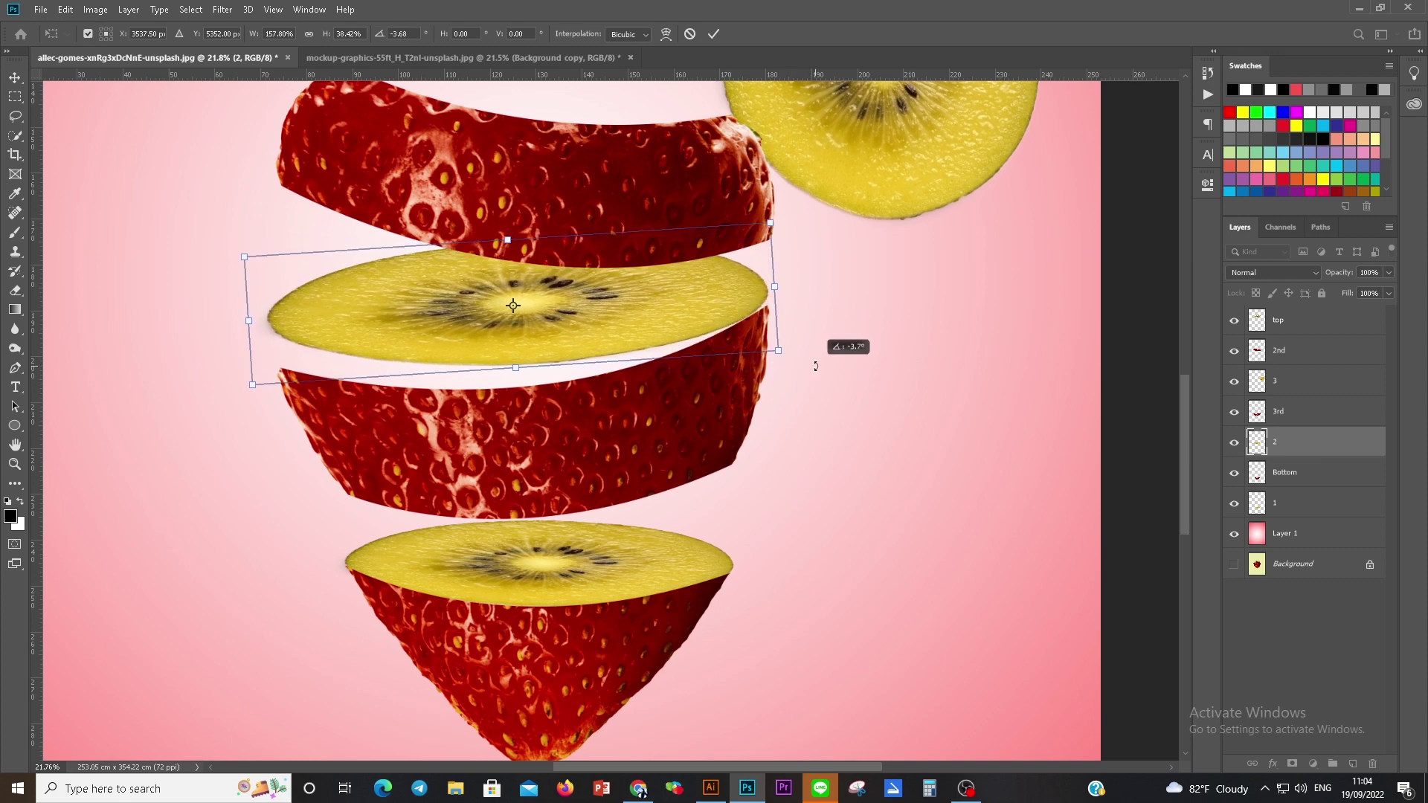
Step: Tilt kiwi 2 about -6.5° and fine-tune its height to cap the slice
{"action": "left_click_drag", "start_coordinate": [796, 380], "coordinate": [818, 349]}
{"action": "left_click_drag", "start_coordinate": [253, 399], "coordinate": [252, 426]}
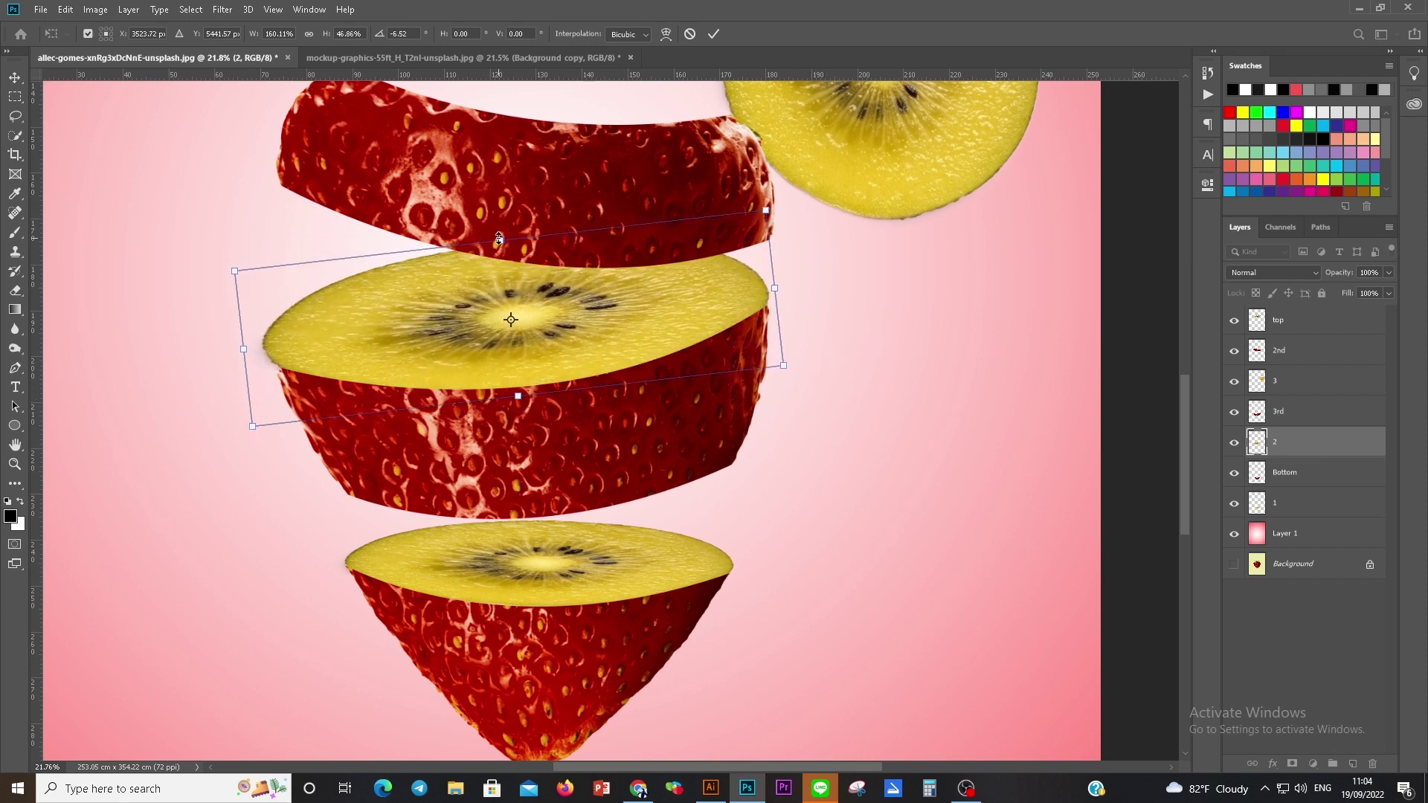
{"action": "left_click_drag", "start_coordinate": [498, 238], "coordinate": [507, 305]}
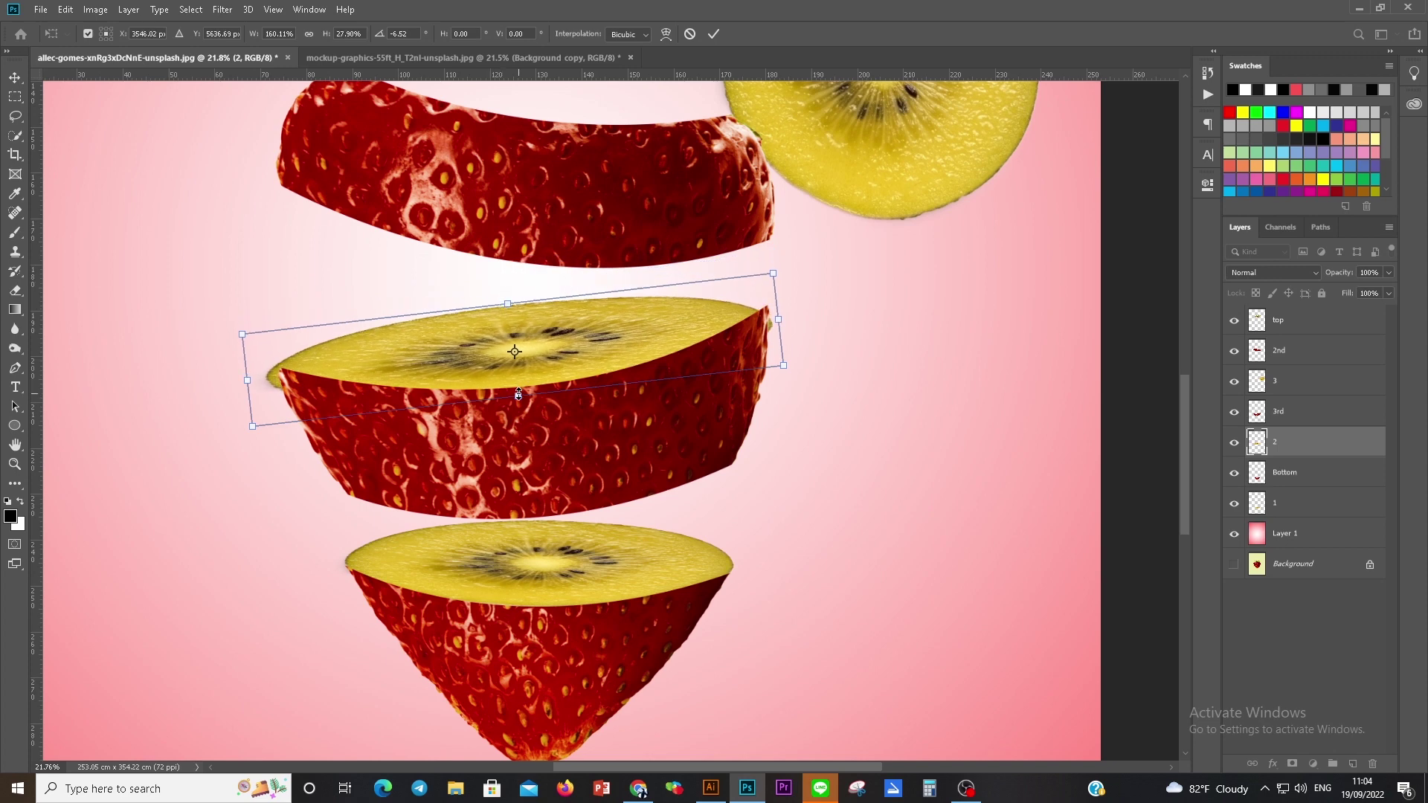
{"action": "left_click_drag", "start_coordinate": [518, 394], "coordinate": [516, 386]}
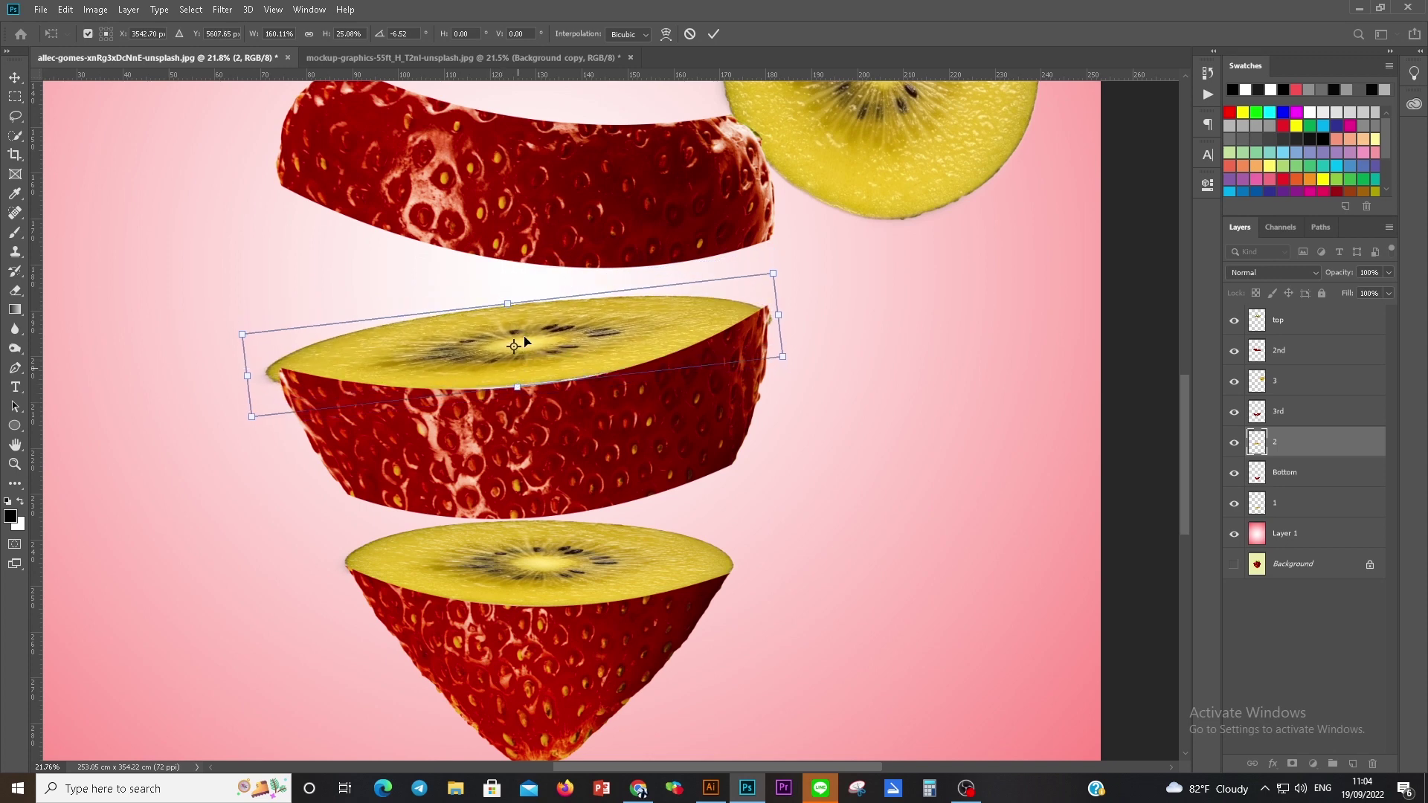
{"action": "scroll", "coordinate": [546, 304], "scroll_direction": "up", "scroll_amount": 3}
{"action": "left_click_drag", "start_coordinate": [494, 295], "coordinate": [485, 254]}
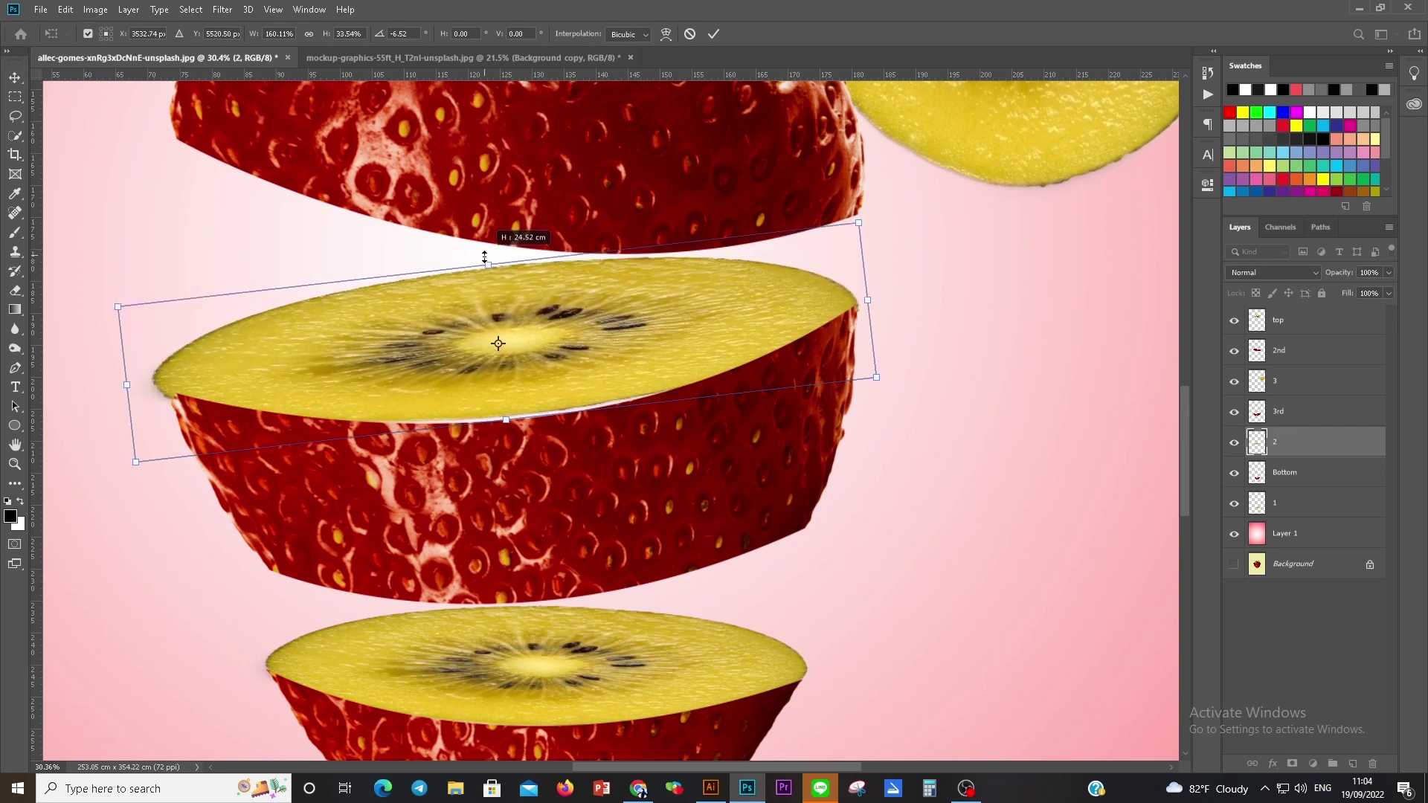
{"action": "left_click_drag", "start_coordinate": [506, 420], "coordinate": [505, 424]}
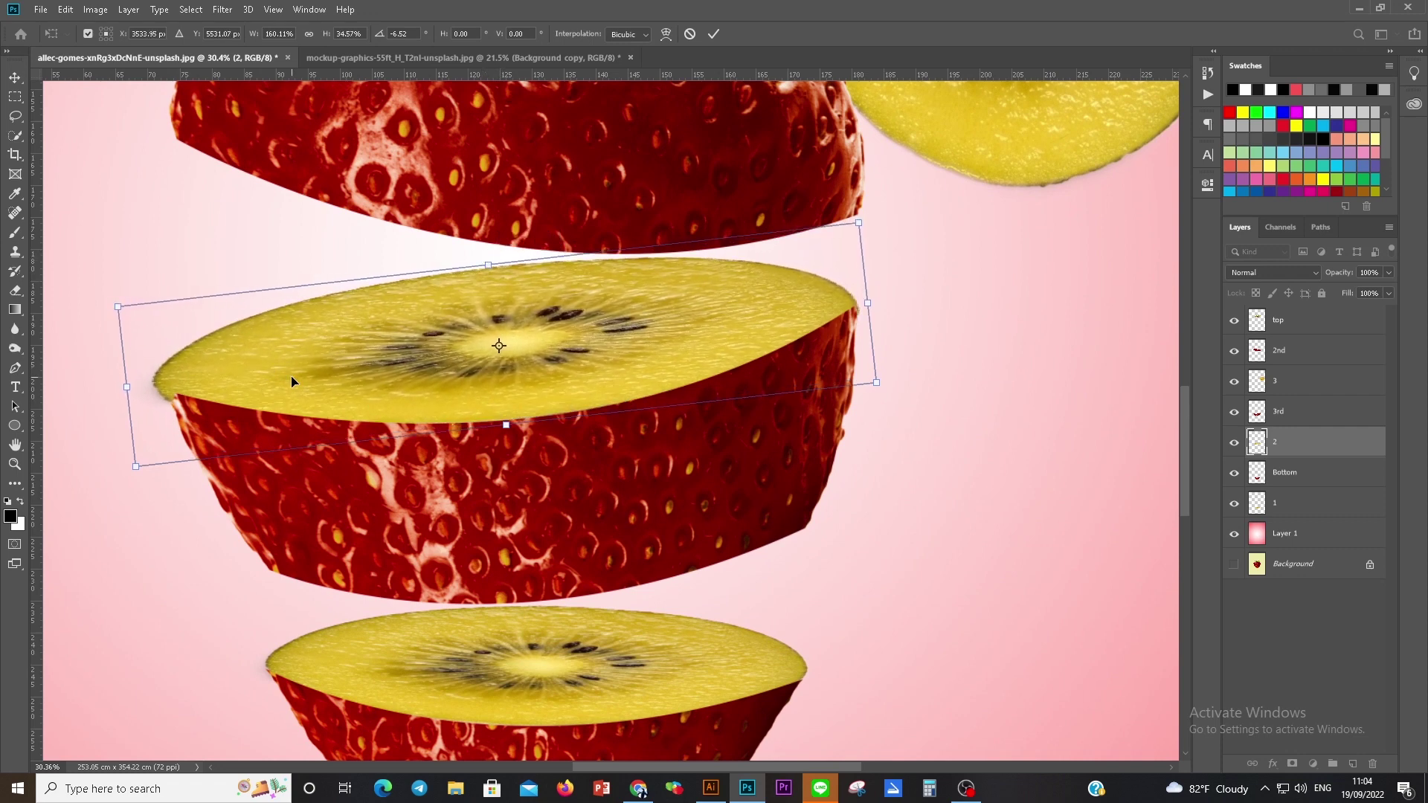
{"action": "key", "text": "Return"}
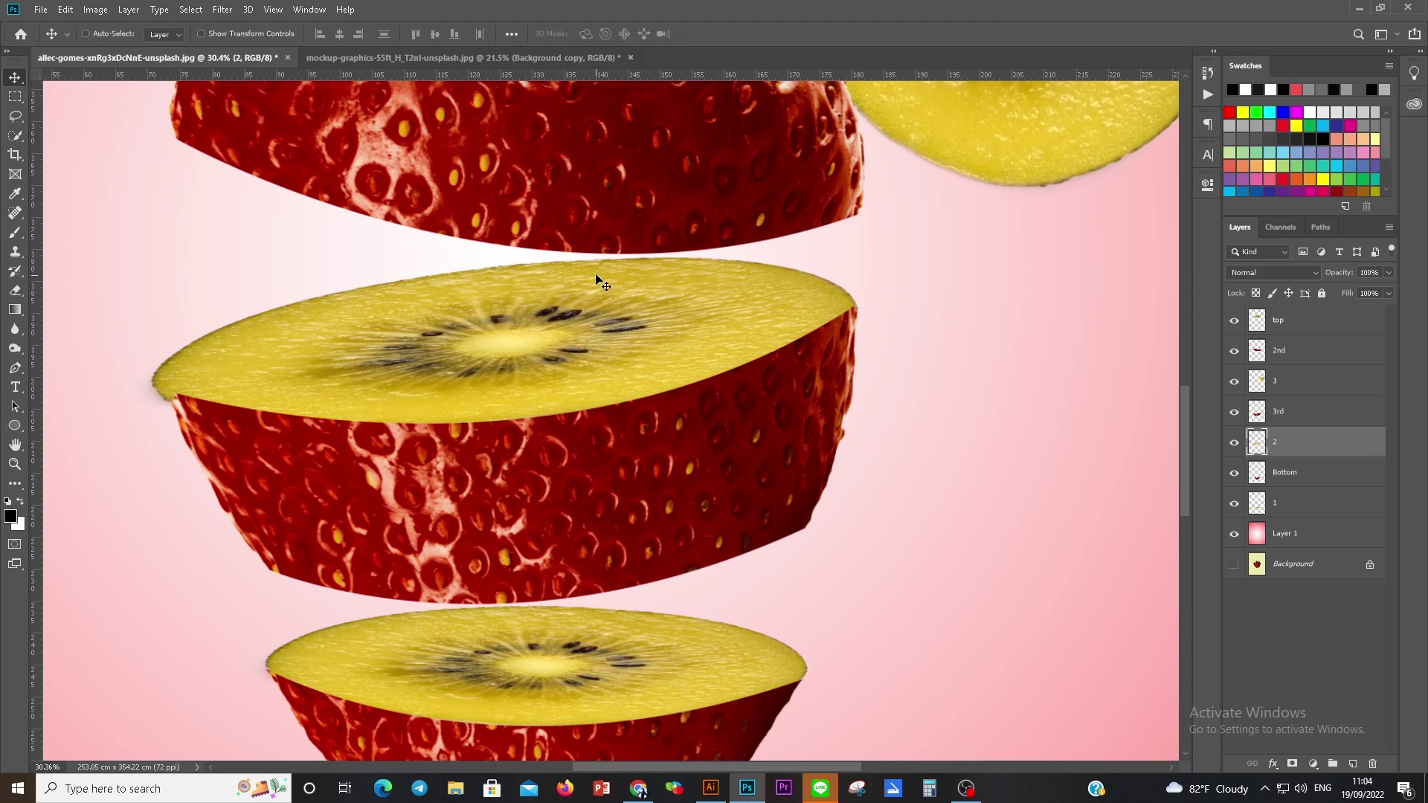
{"action": "key", "text": "ctrl+t"}
Step: Warp kiwi 2's edges and corners to hug the 3rd strawberry slice
{"action": "left_click", "coordinate": [665, 33]}
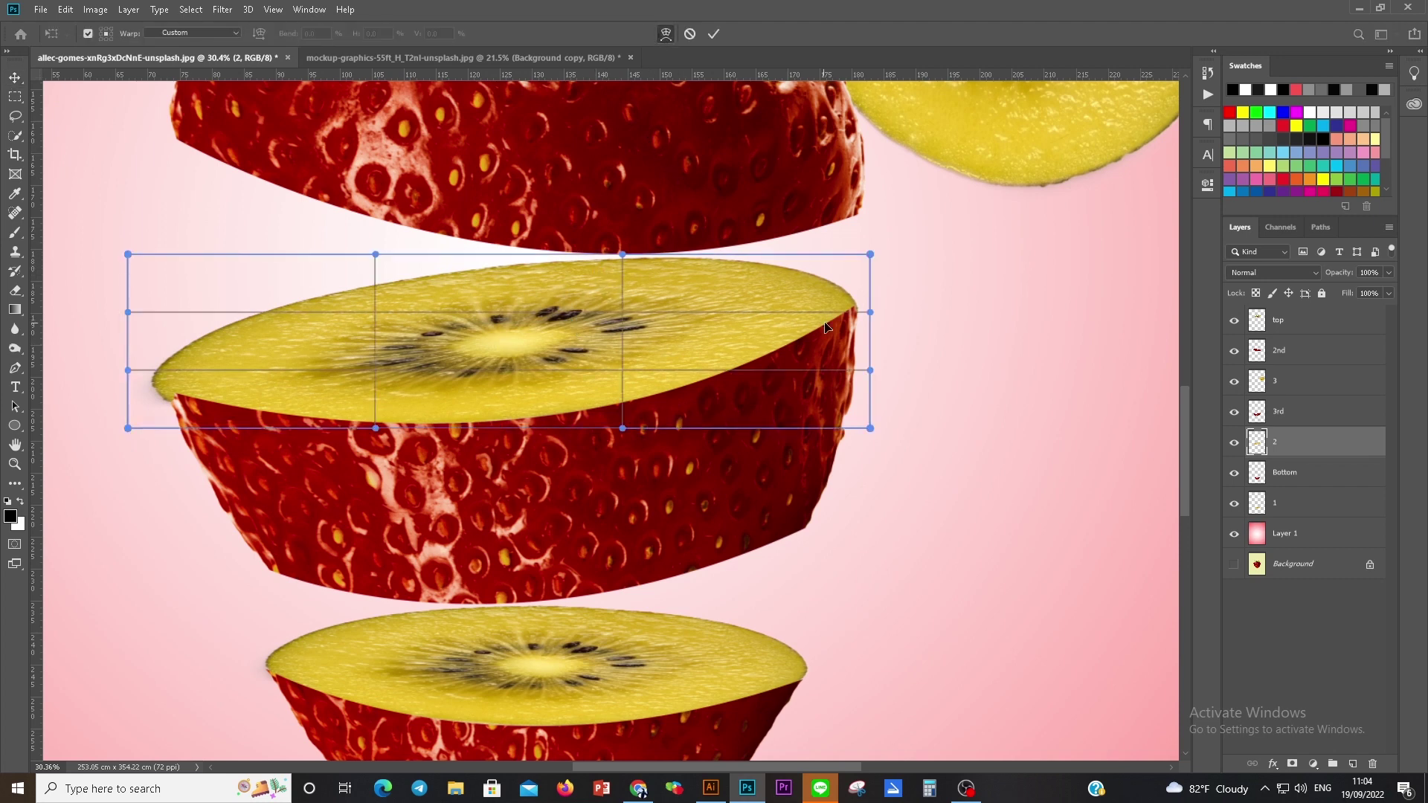
{"action": "left_click_drag", "start_coordinate": [872, 315], "coordinate": [862, 296]}
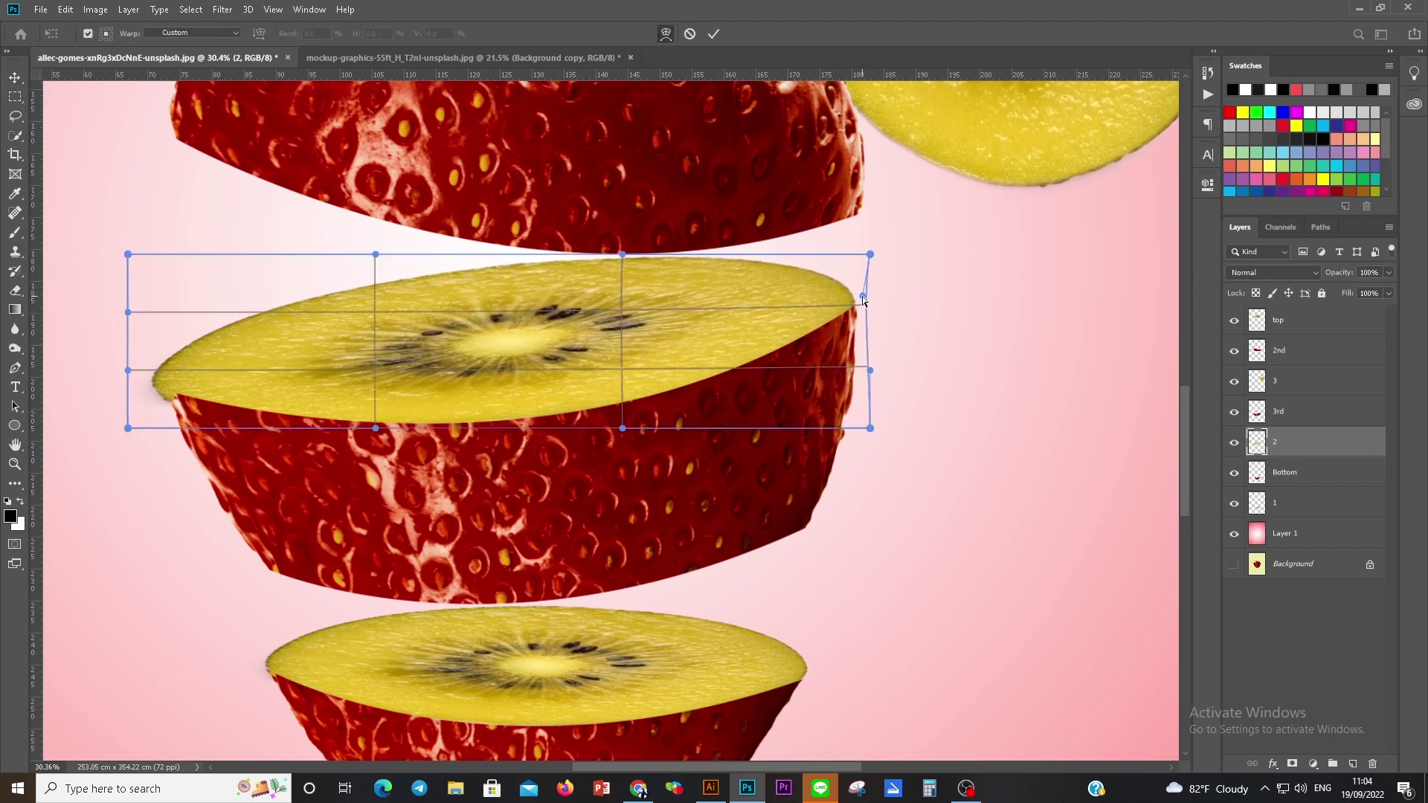
{"action": "left_click_drag", "start_coordinate": [128, 370], "coordinate": [160, 347]}
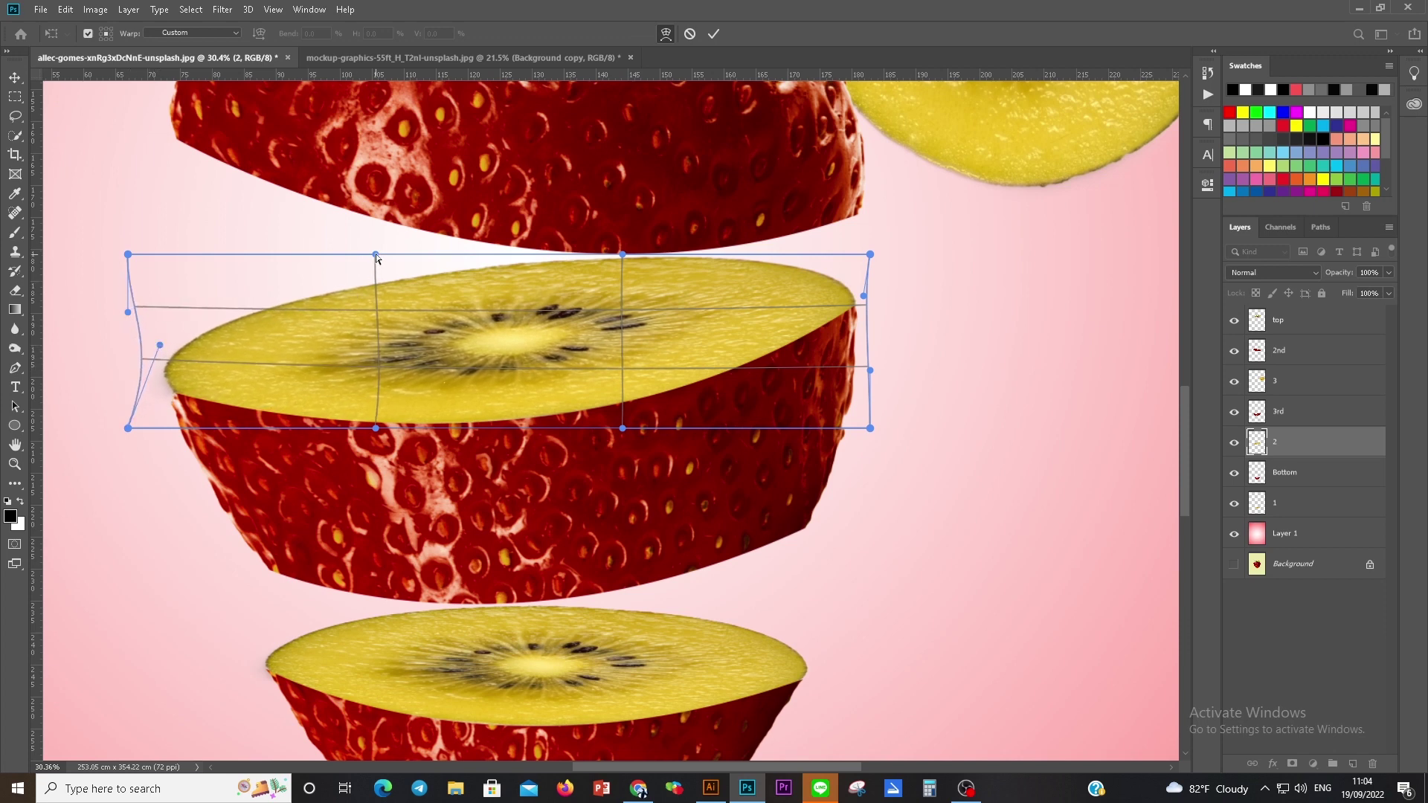
{"action": "left_click_drag", "start_coordinate": [376, 255], "coordinate": [376, 250]}
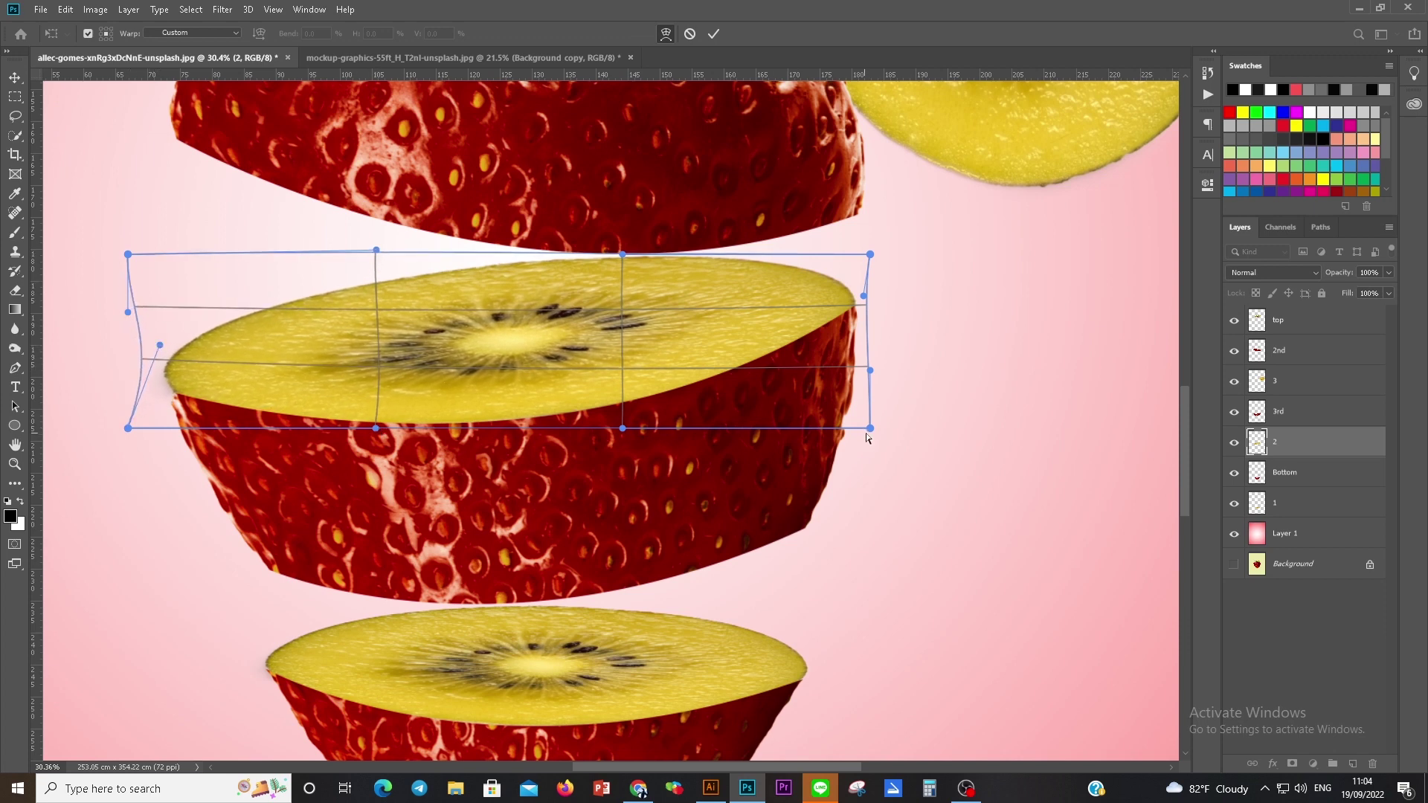
{"action": "left_click_drag", "start_coordinate": [870, 429], "coordinate": [872, 431]}
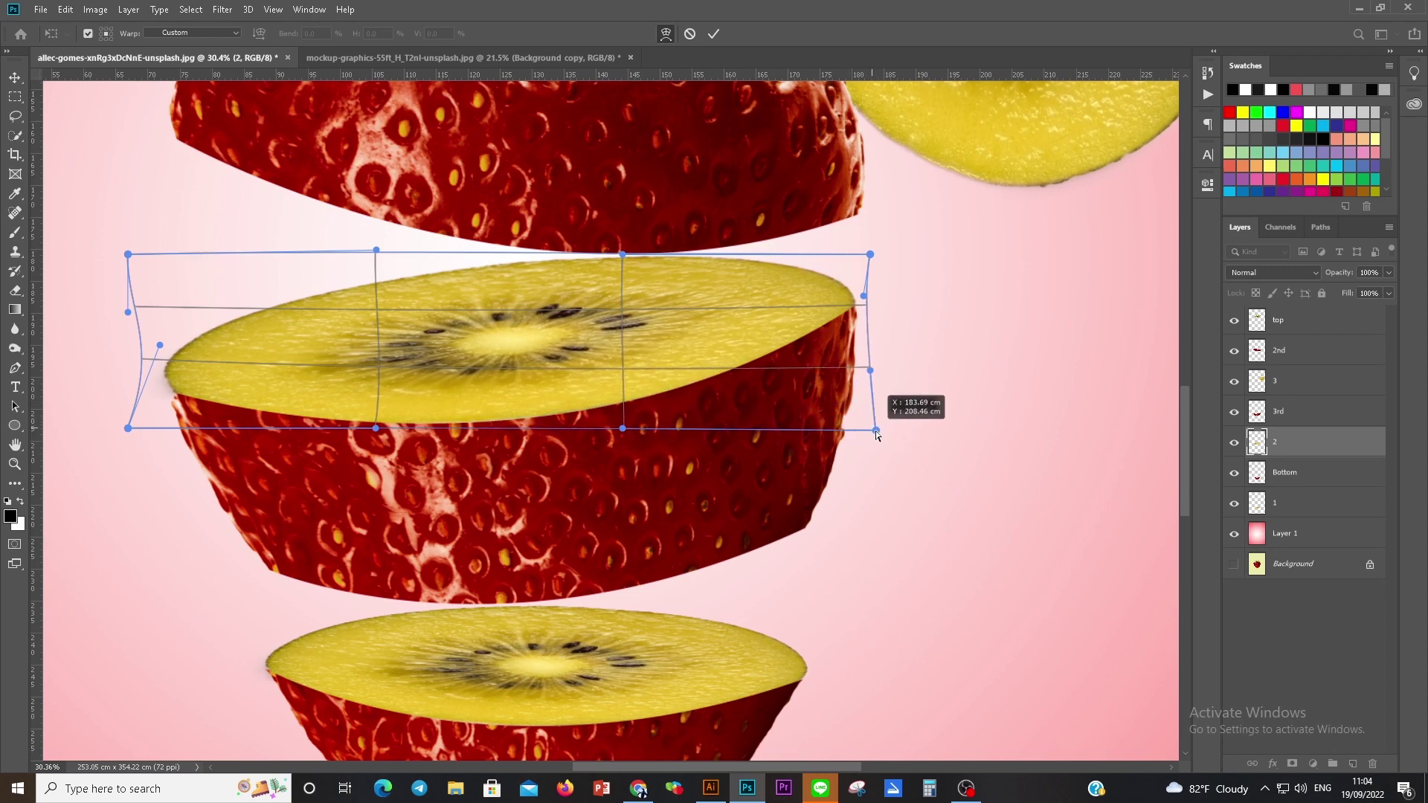
{"action": "key", "text": "Return"}
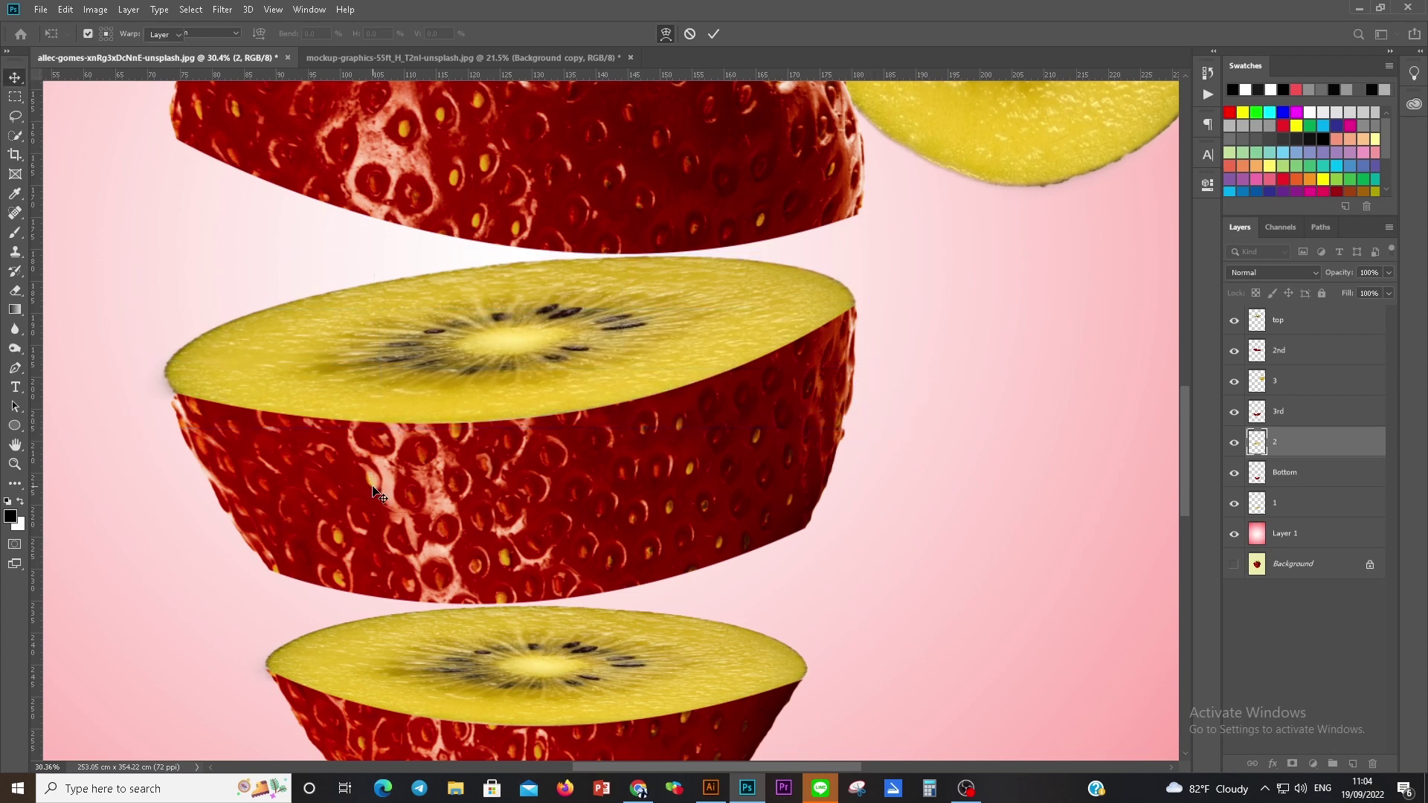
{"action": "scroll", "coordinate": [557, 451], "scroll_direction": "down", "scroll_amount": 5}
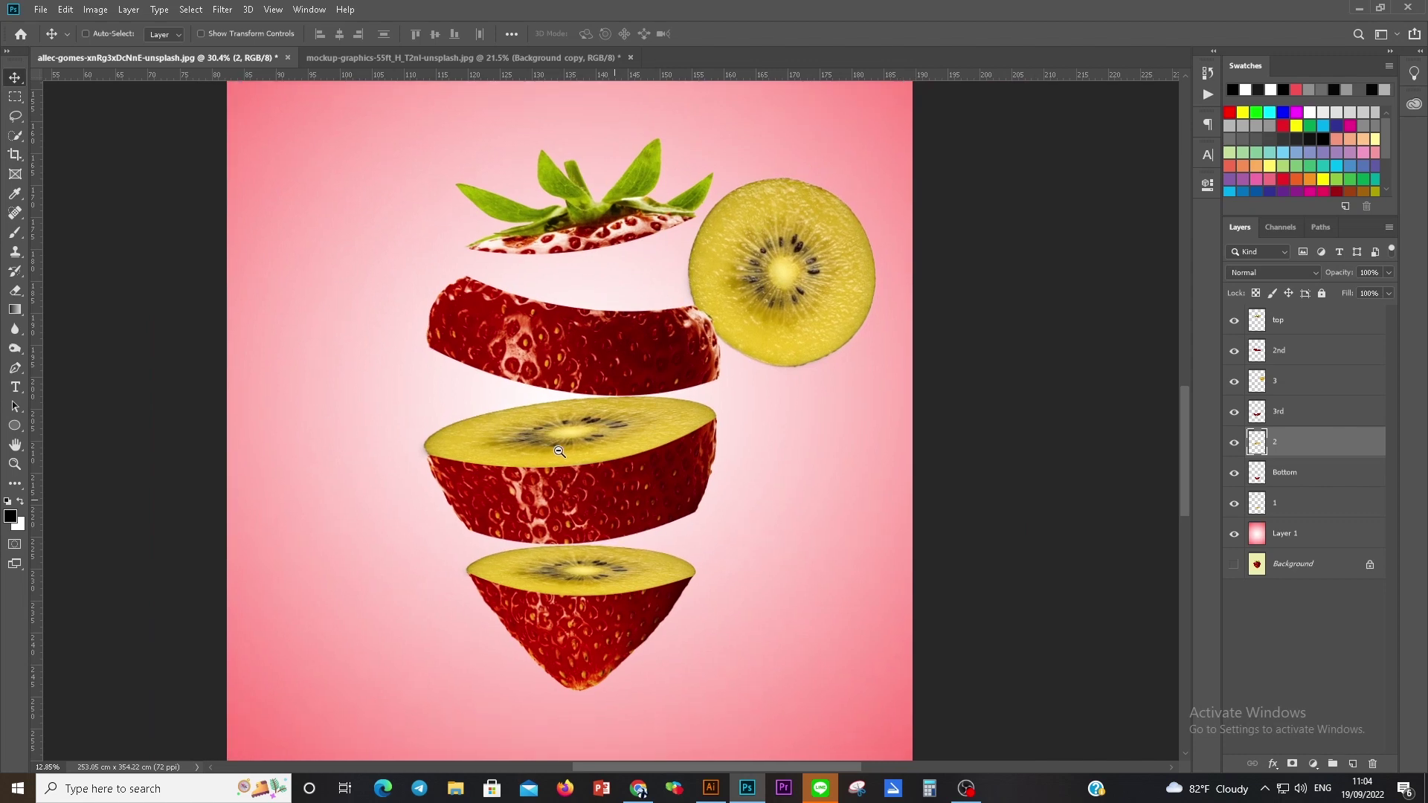
{"action": "scroll", "coordinate": [654, 417], "scroll_direction": "up", "scroll_amount": 1}
Step: Move the round kiwi 3 onto the upper strawberry piece and squash it wider and flatter
{"action": "left_click", "coordinate": [754, 386], "text": "ctrl"}
{"action": "left_click_drag", "start_coordinate": [753, 387], "coordinate": [485, 331]}
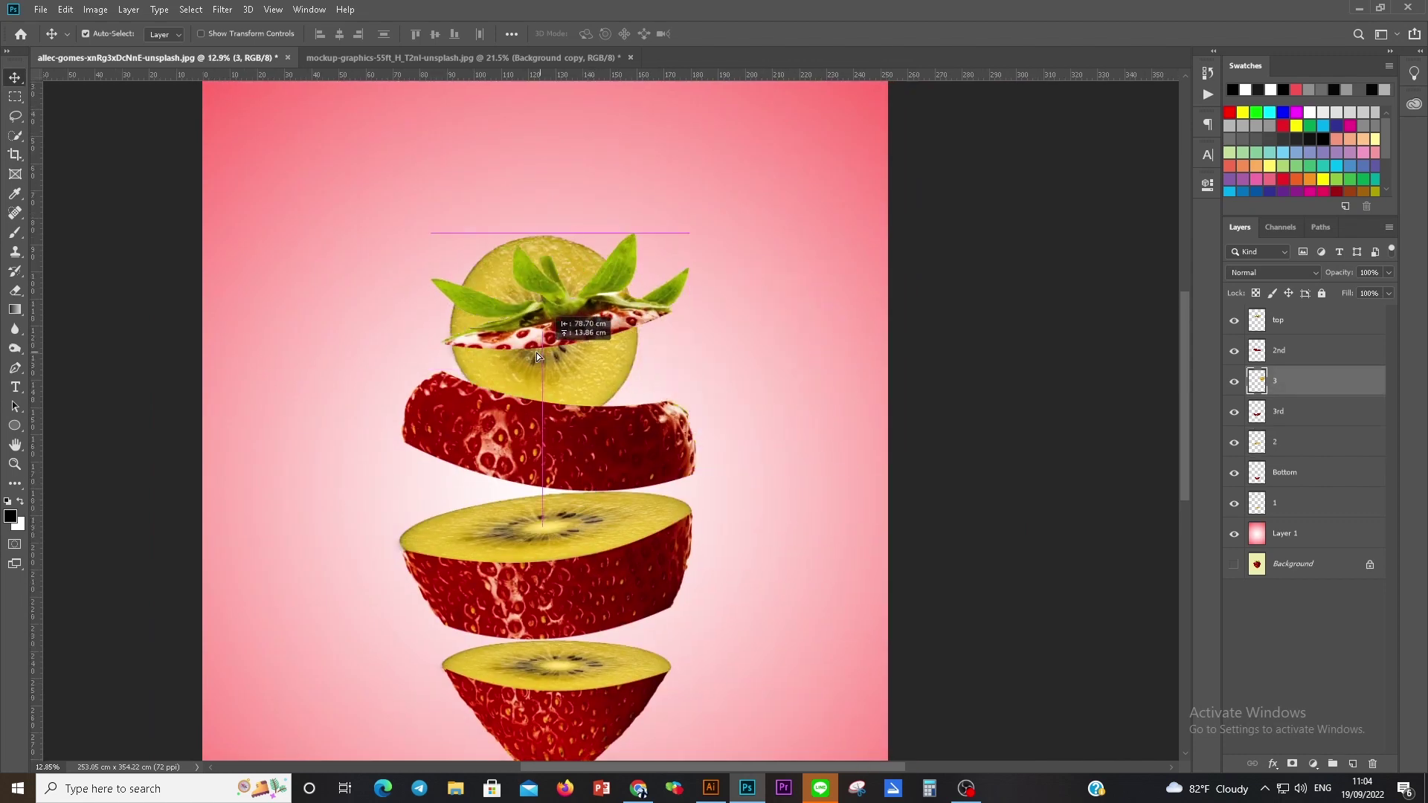
{"action": "scroll", "coordinate": [491, 350], "scroll_direction": "up", "scroll_amount": 3}
{"action": "key", "text": "ctrl+t"}
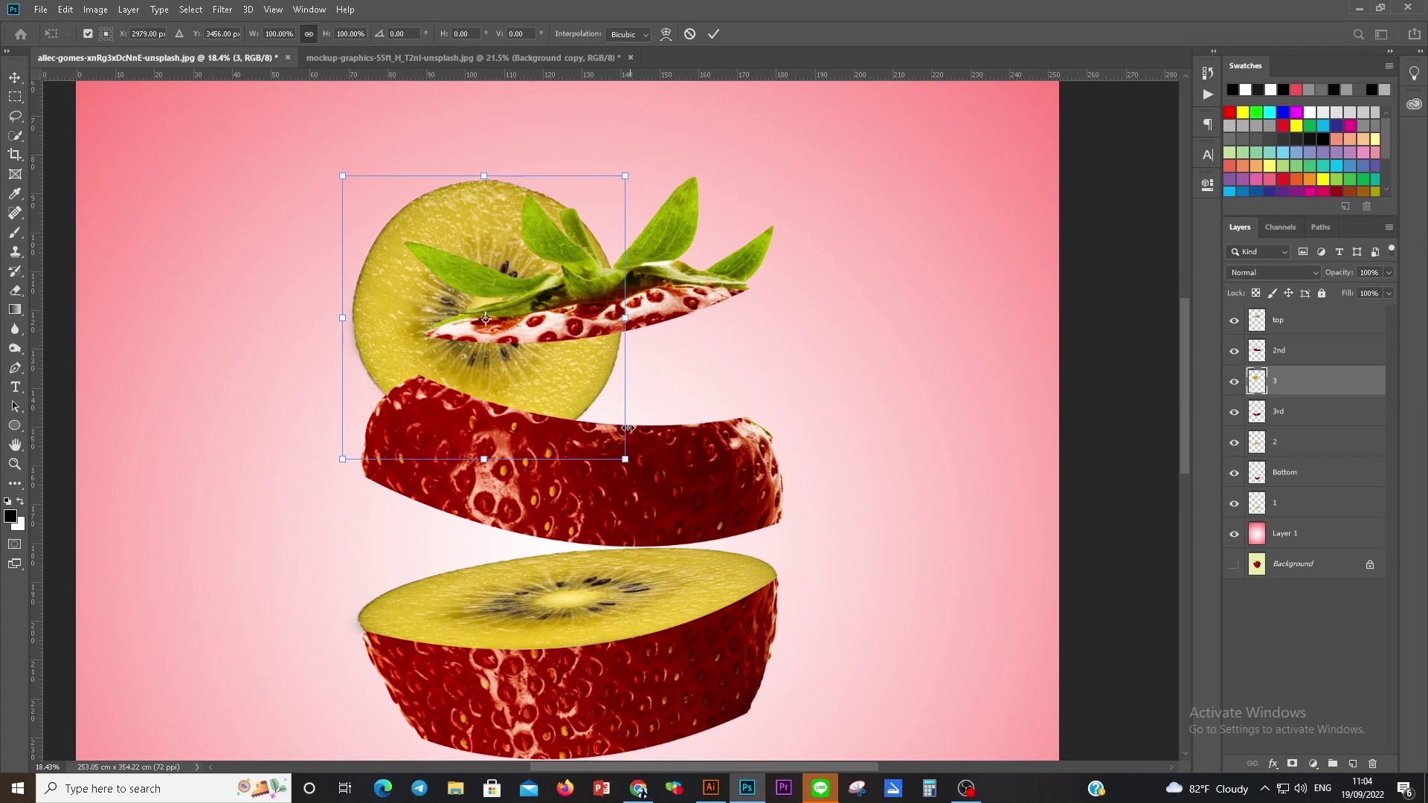
{"action": "left_click_drag", "start_coordinate": [625, 459], "coordinate": [812, 497]}
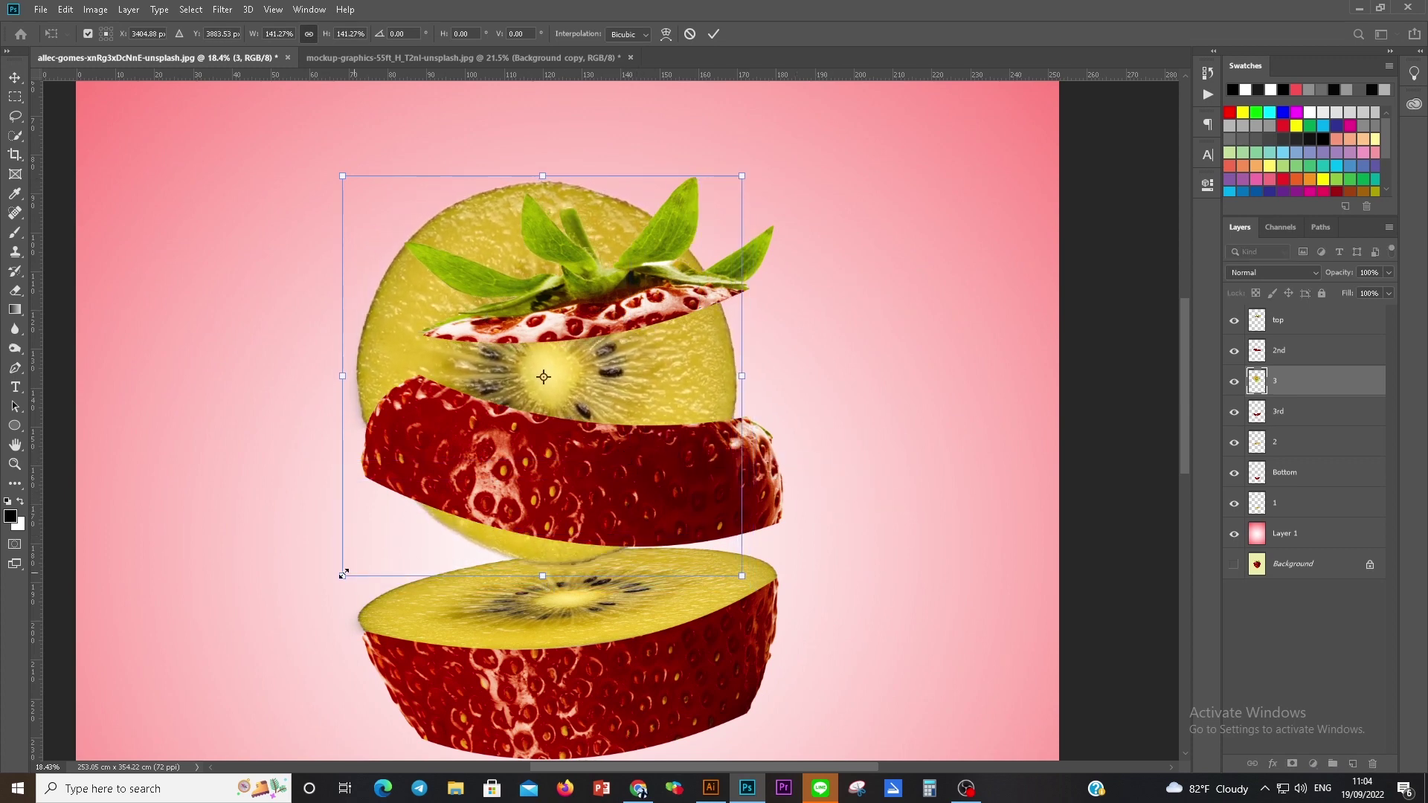
{"action": "left_click_drag", "start_coordinate": [343, 581], "coordinate": [399, 548]}
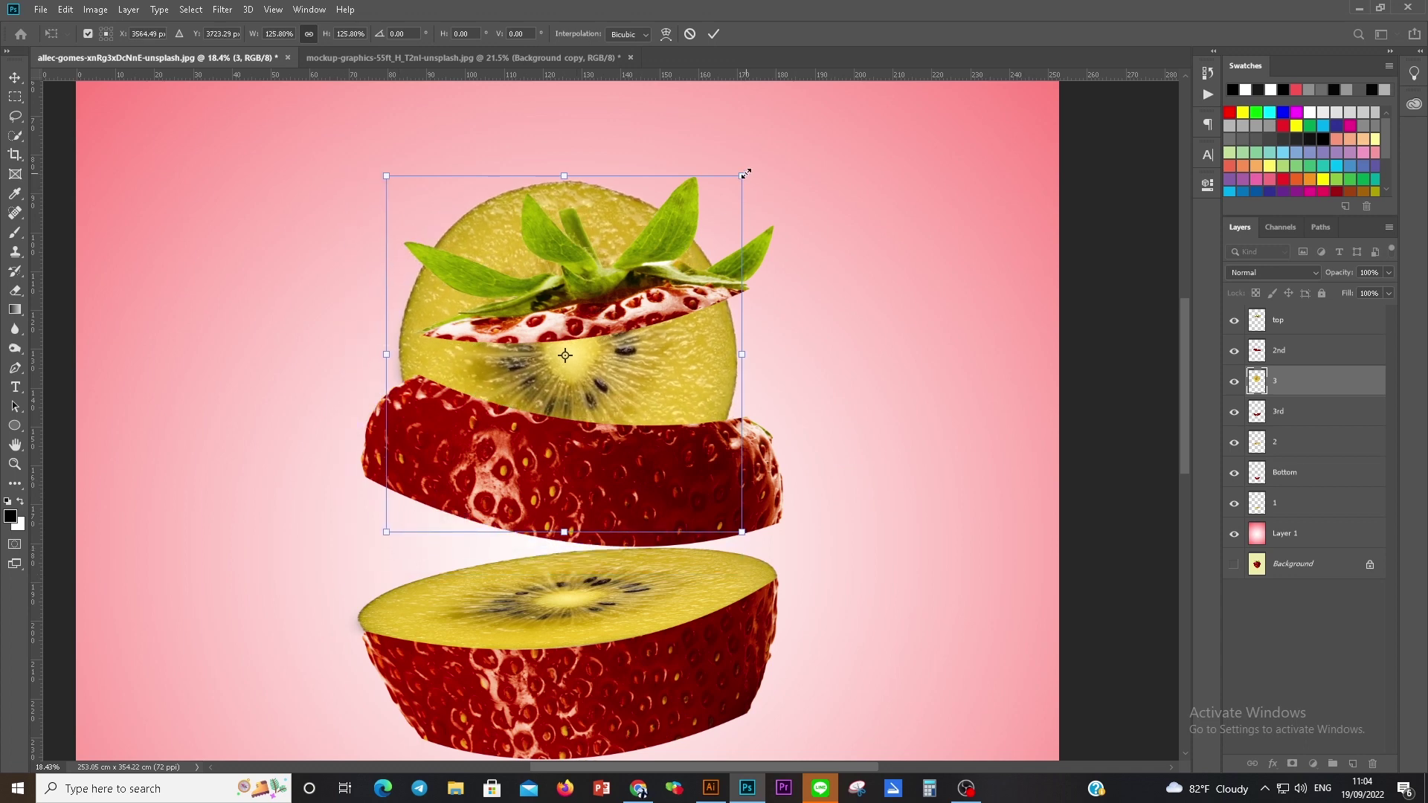
{"action": "left_click_drag", "start_coordinate": [742, 176], "coordinate": [794, 343]}
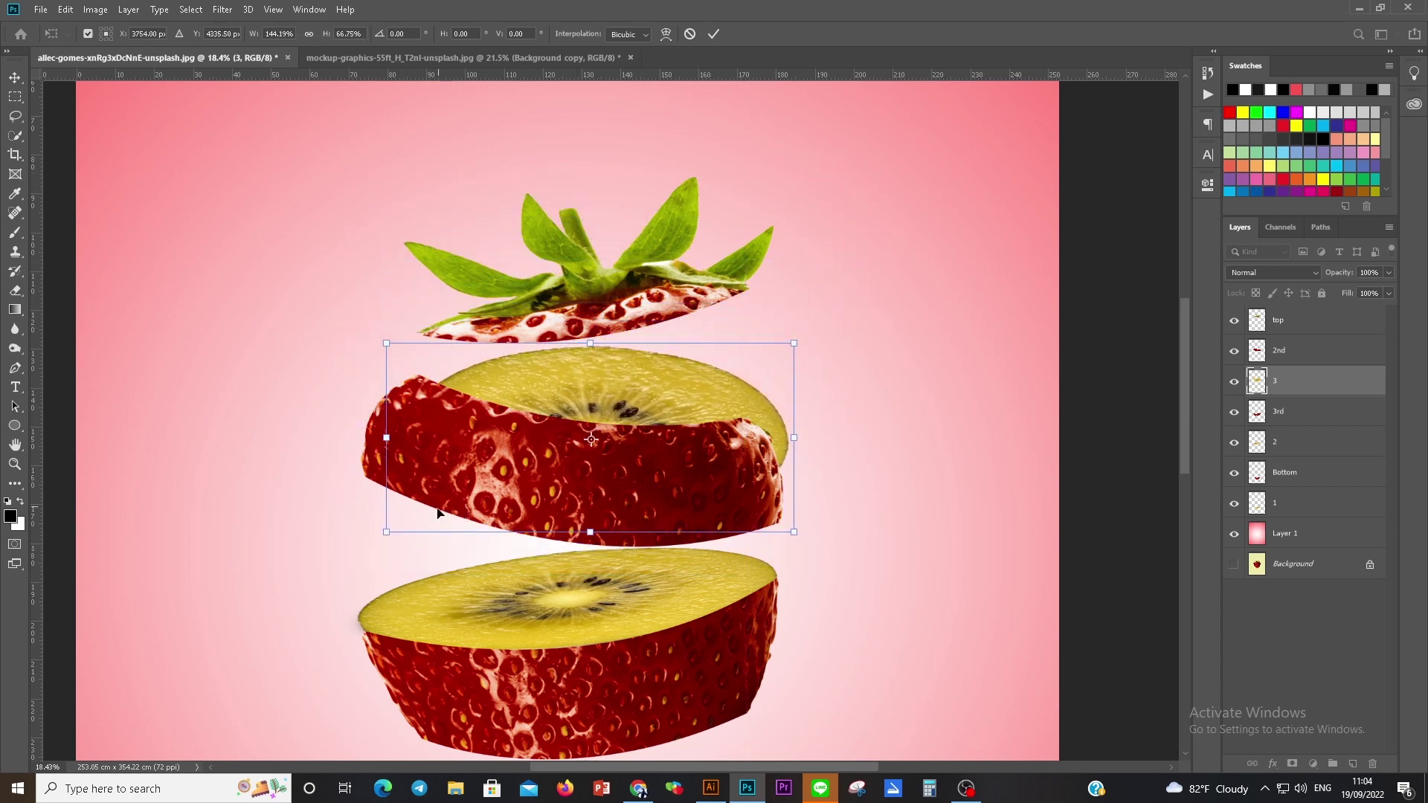
{"action": "left_click_drag", "start_coordinate": [384, 530], "coordinate": [371, 459]}
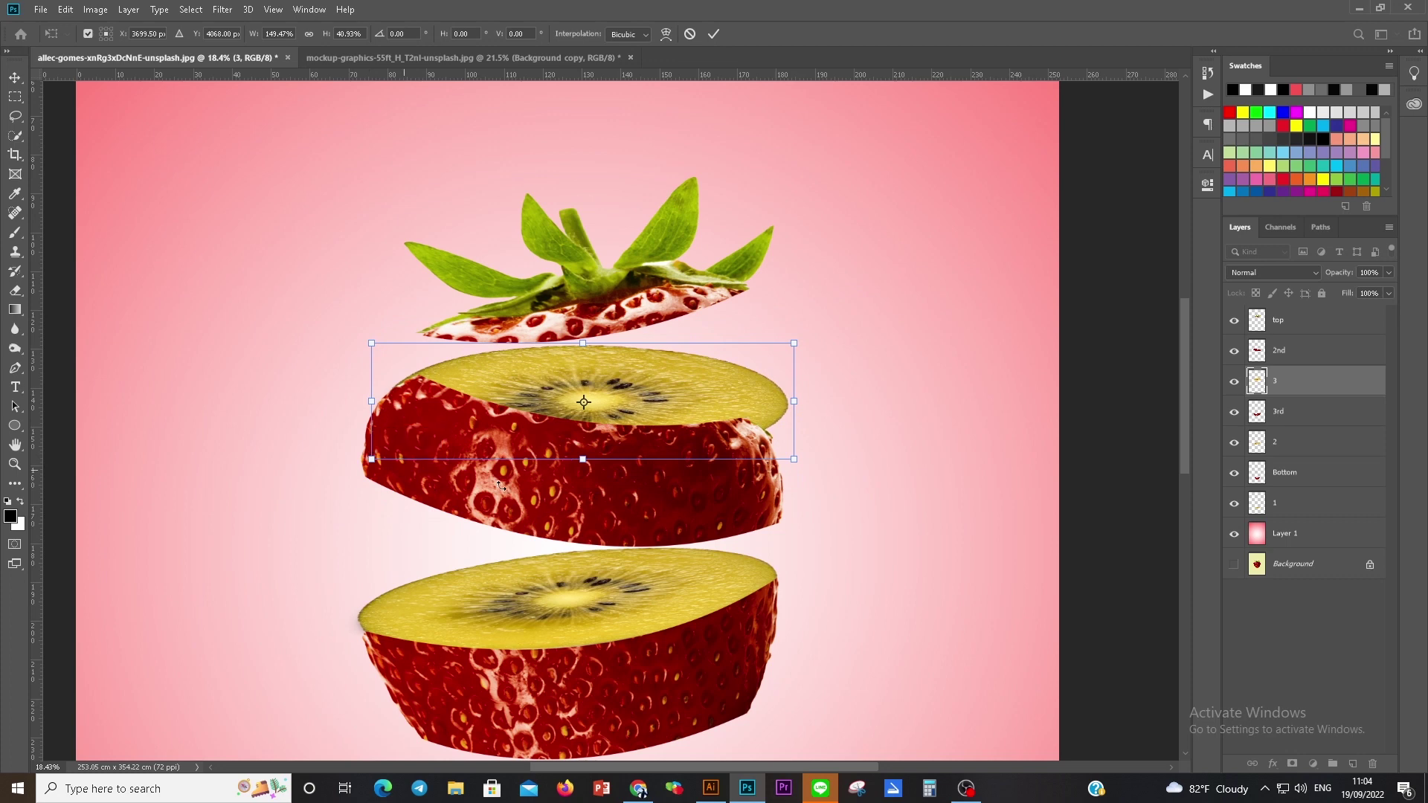
Step: Tilt kiwi 3 about 7.35° to match the cut and fine-tune its size
{"action": "left_click_drag", "start_coordinate": [801, 478], "coordinate": [792, 505]}
{"action": "scroll", "coordinate": [673, 435], "scroll_direction": "up", "scroll_amount": 2}
{"action": "scroll", "coordinate": [673, 435], "scroll_direction": "up", "scroll_amount": 1}
{"action": "left_click_drag", "start_coordinate": [534, 286], "coordinate": [534, 283]}
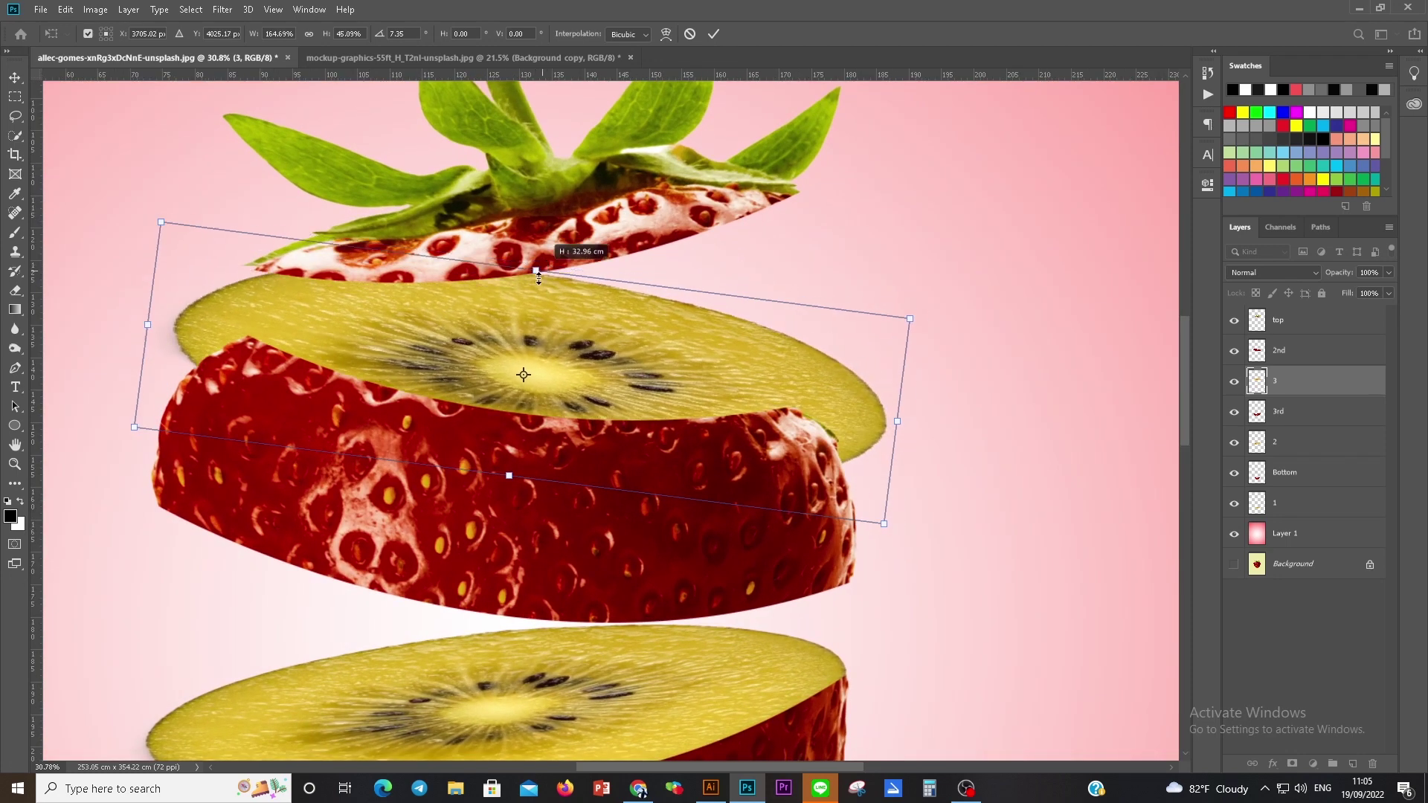
{"action": "left_click_drag", "start_coordinate": [158, 431], "coordinate": [209, 395]}
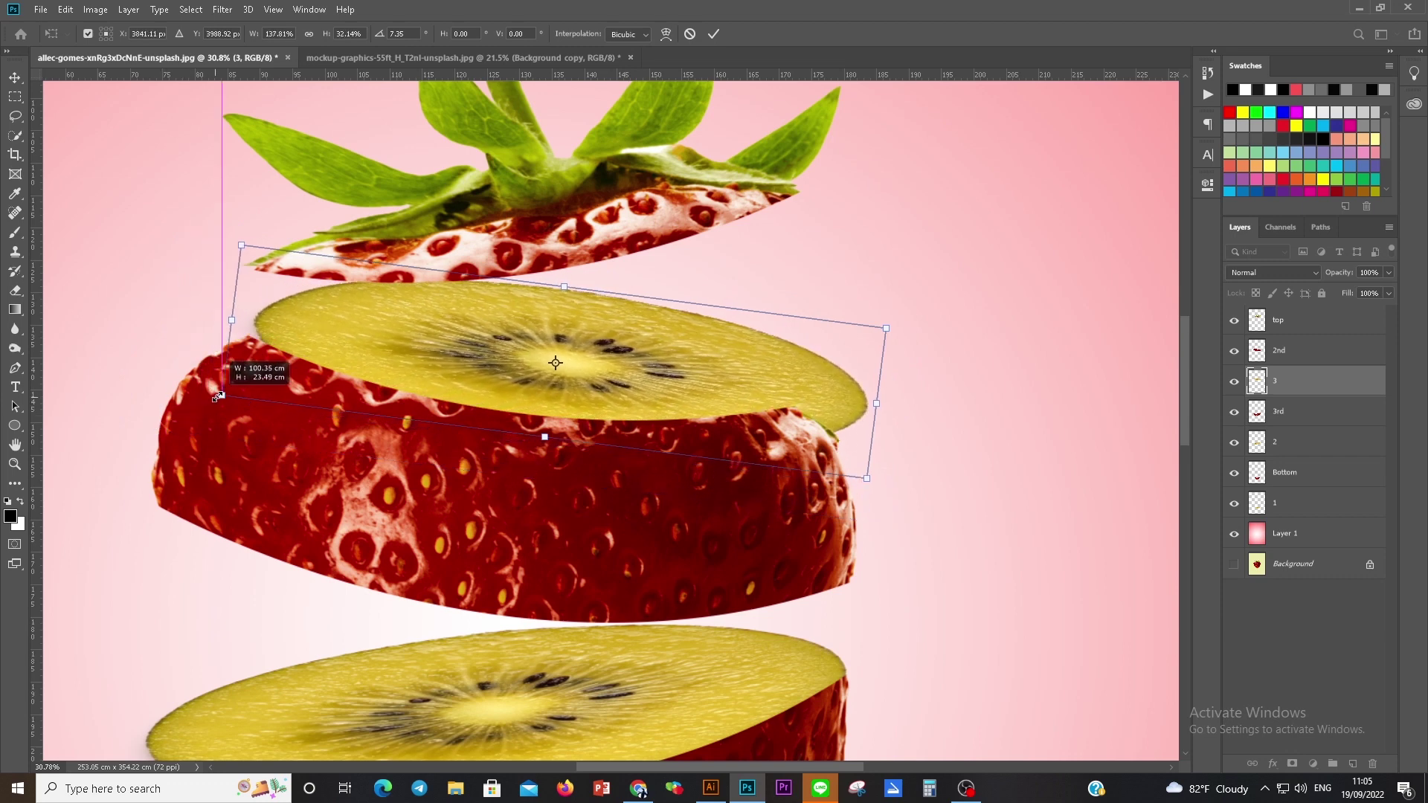
{"action": "left_click_drag", "start_coordinate": [867, 480], "coordinate": [806, 455]}
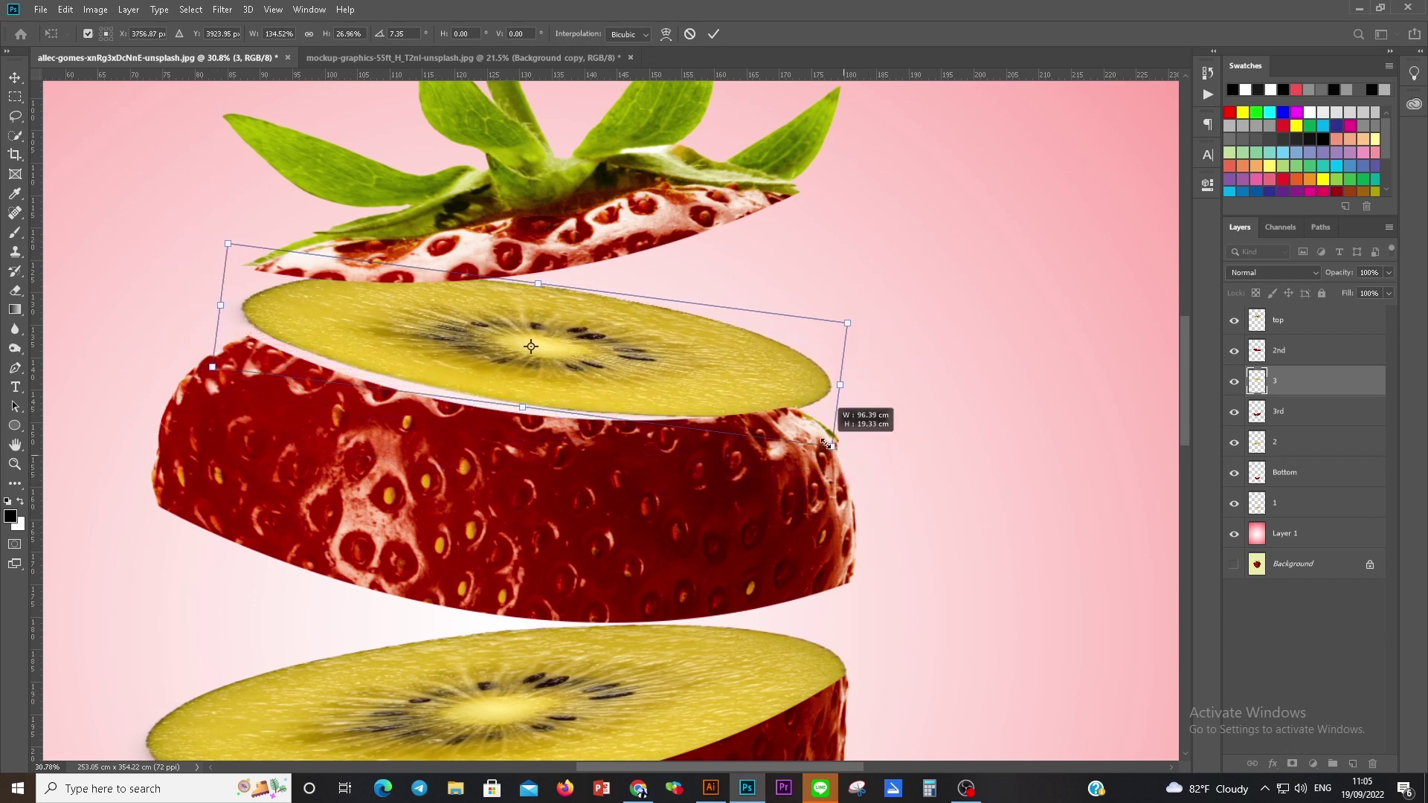
{"action": "left_click_drag", "start_coordinate": [230, 242], "coordinate": [230, 273]}
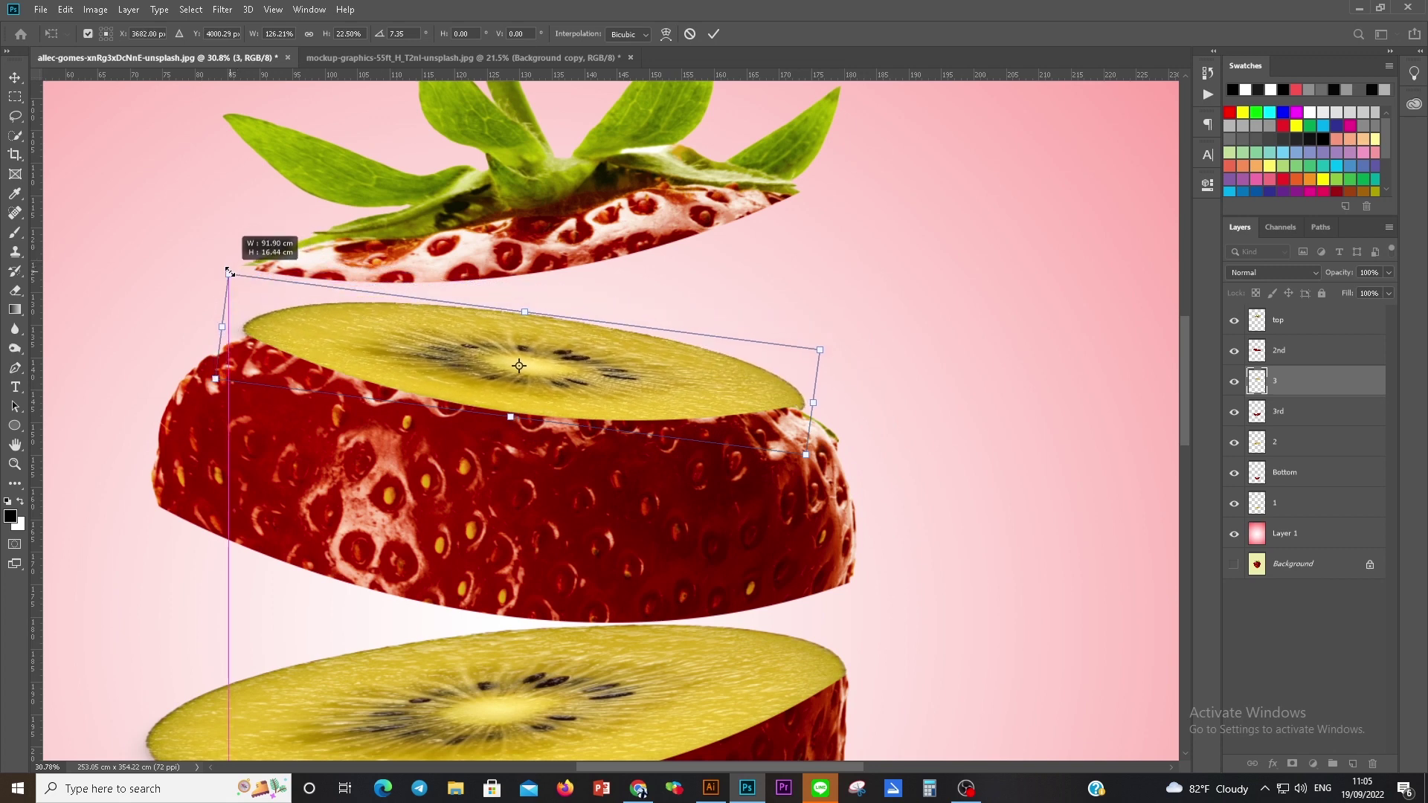
{"action": "left_click_drag", "start_coordinate": [228, 273], "coordinate": [237, 269]}
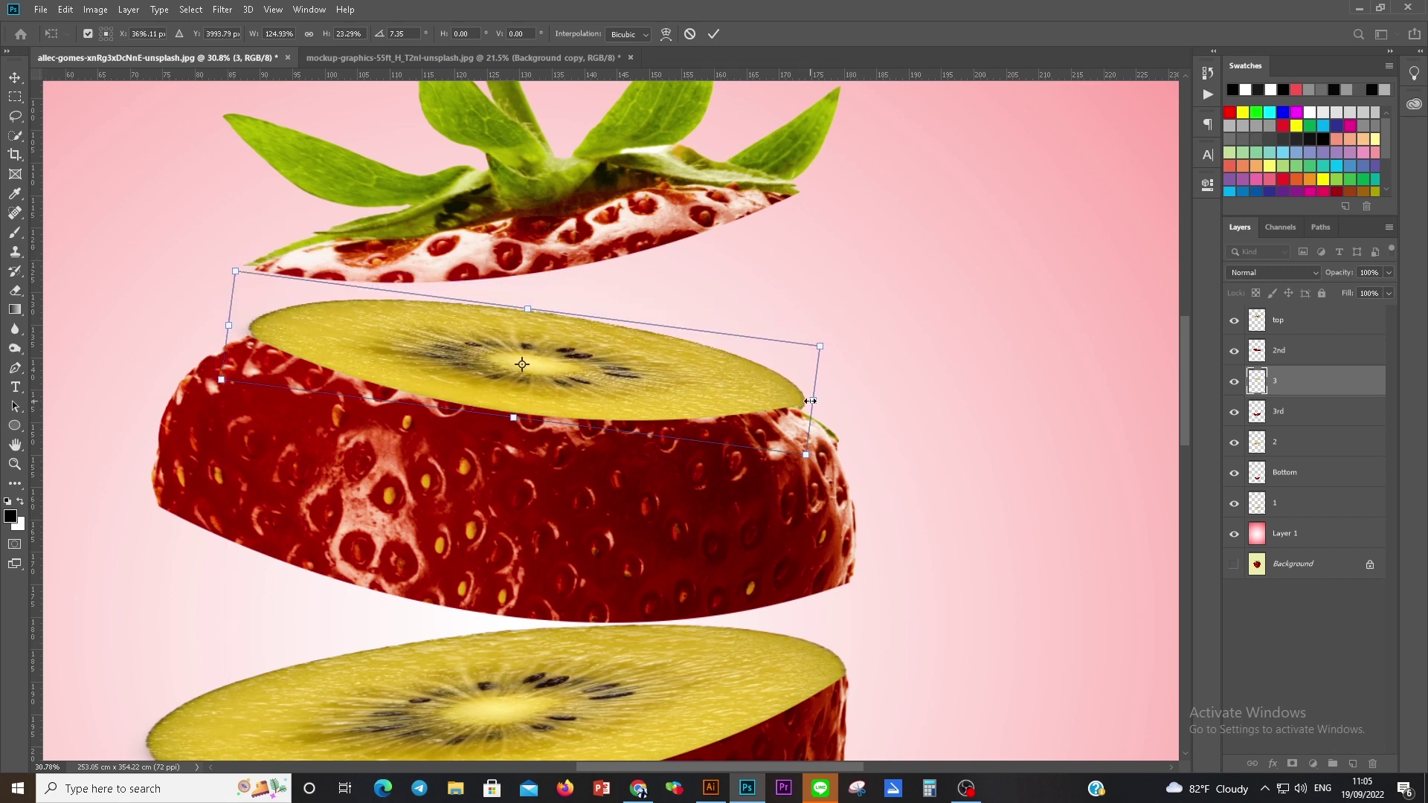
{"action": "left_click_drag", "start_coordinate": [810, 399], "coordinate": [806, 399]}
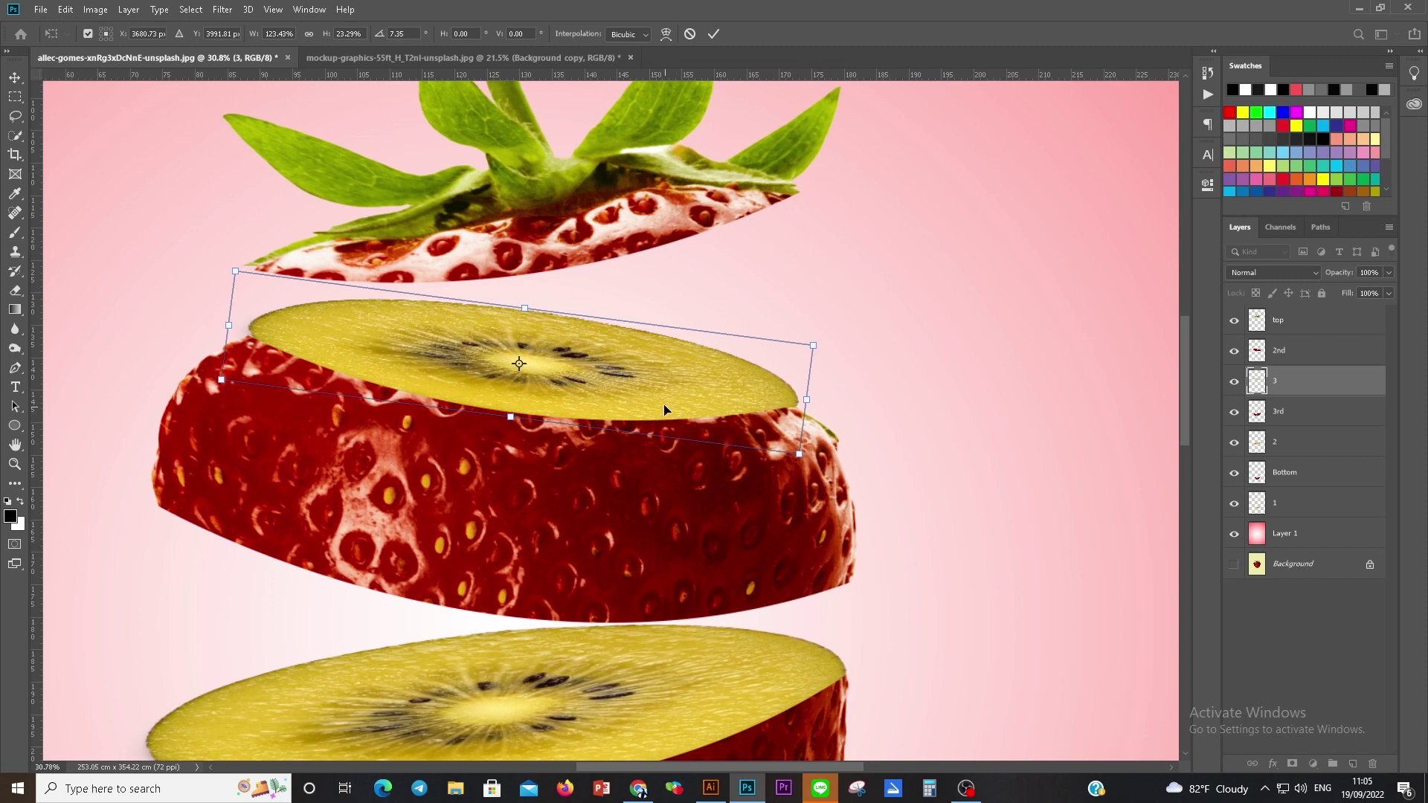
{"action": "key", "text": "ctrl+z"}
{"action": "key", "text": "ctrl+z"}
{"action": "key", "text": "ctrl+z"}
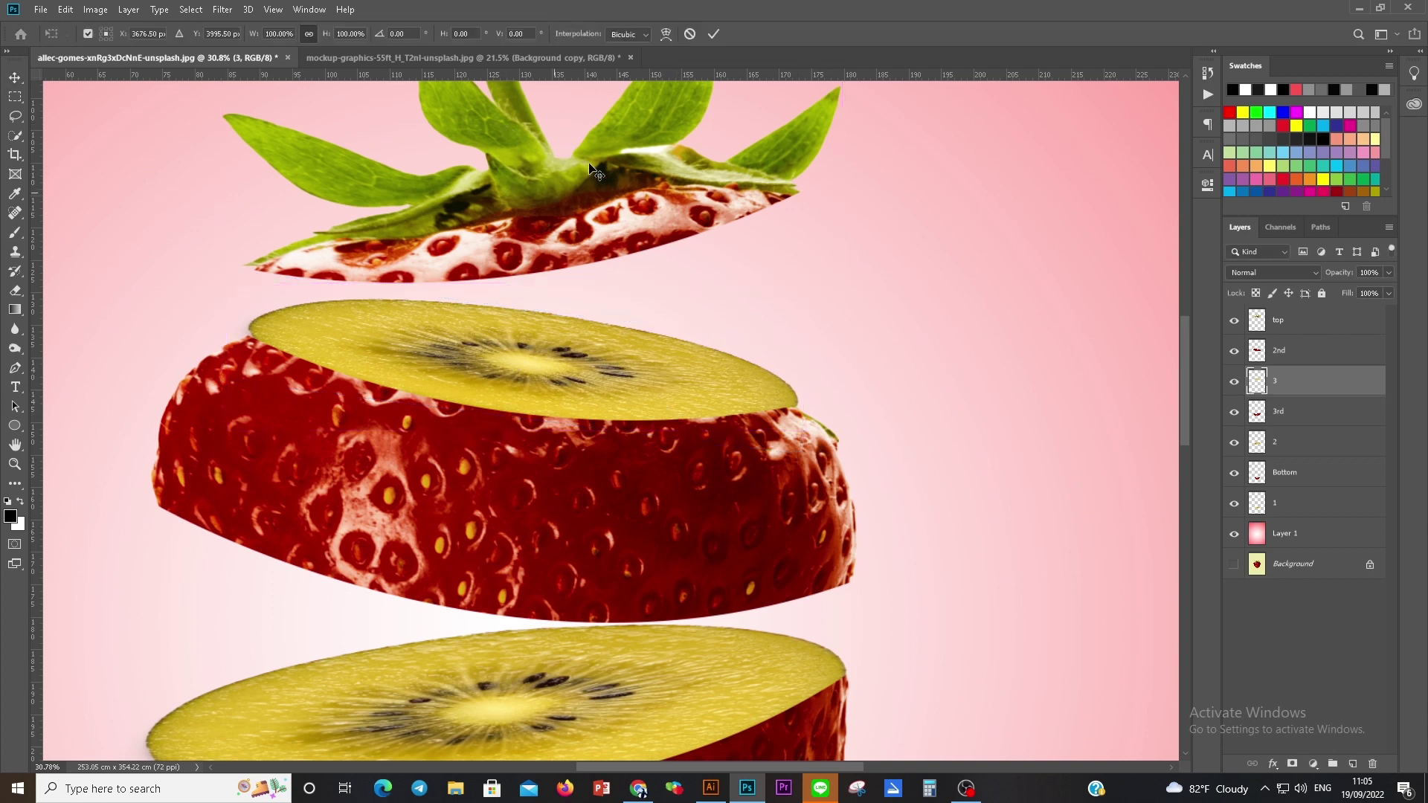
Step: Warp kiwi 3's top and right corners to follow the 2nd strawberry slice's curved edge
{"action": "left_click", "coordinate": [667, 34]}
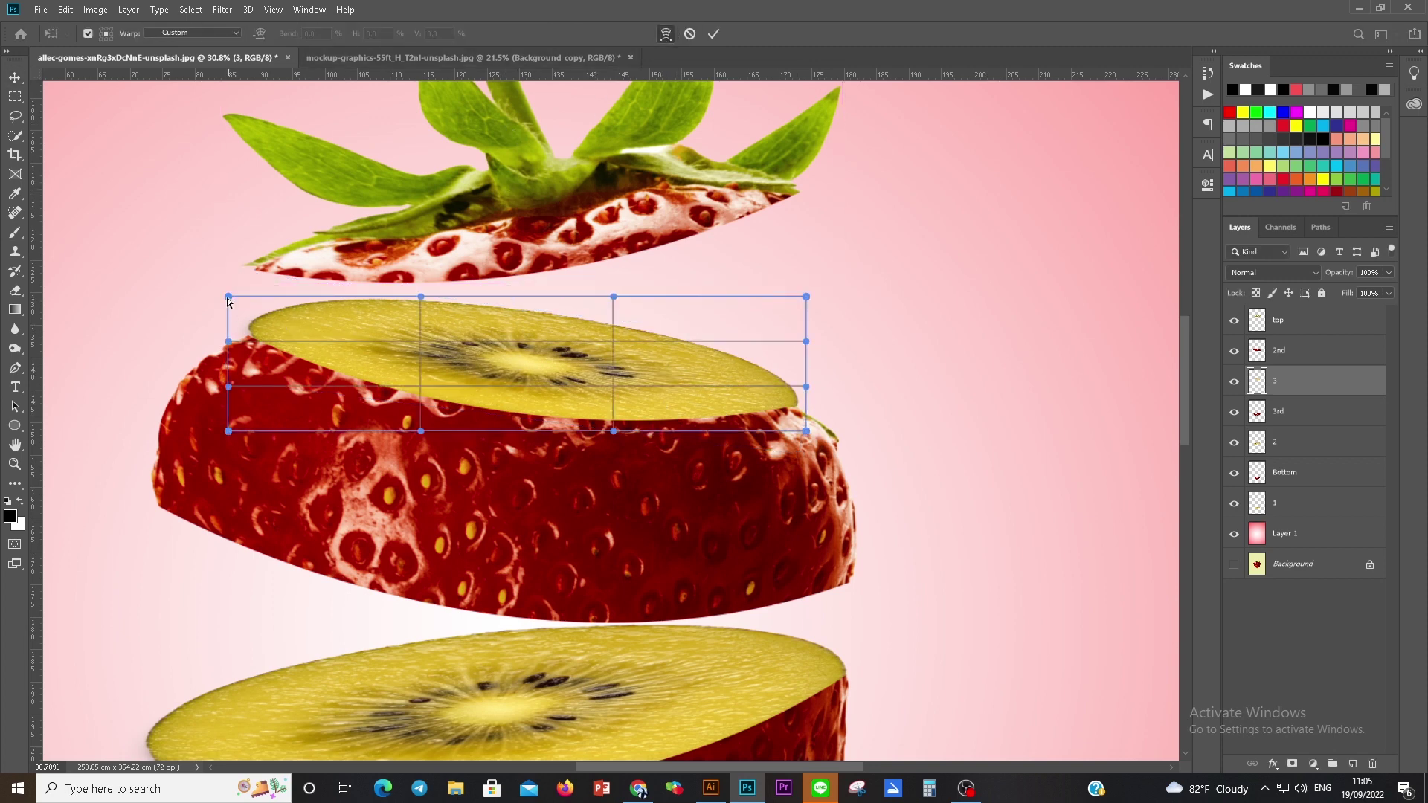
{"action": "left_click_drag", "start_coordinate": [228, 297], "coordinate": [226, 316]}
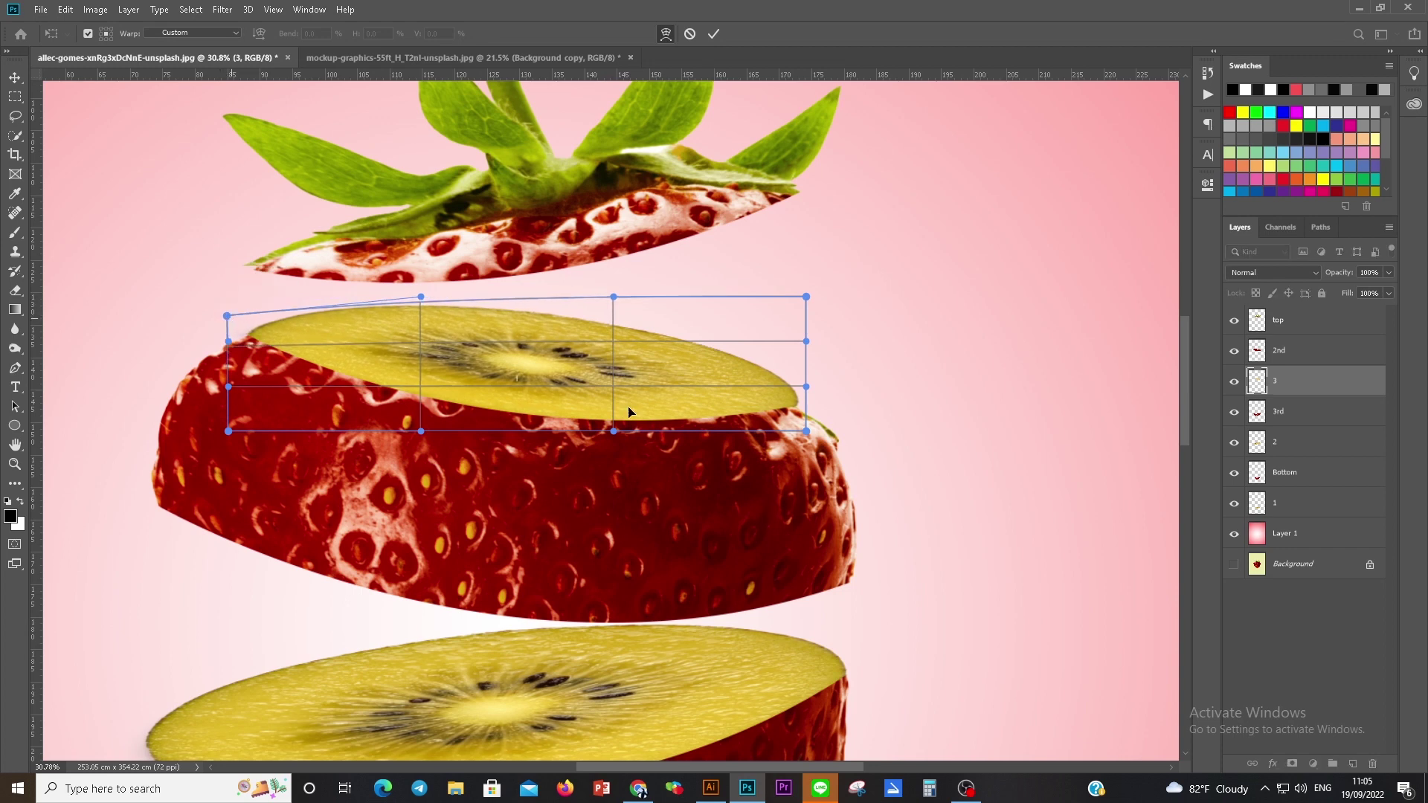
{"action": "left_click_drag", "start_coordinate": [802, 389], "coordinate": [799, 392]}
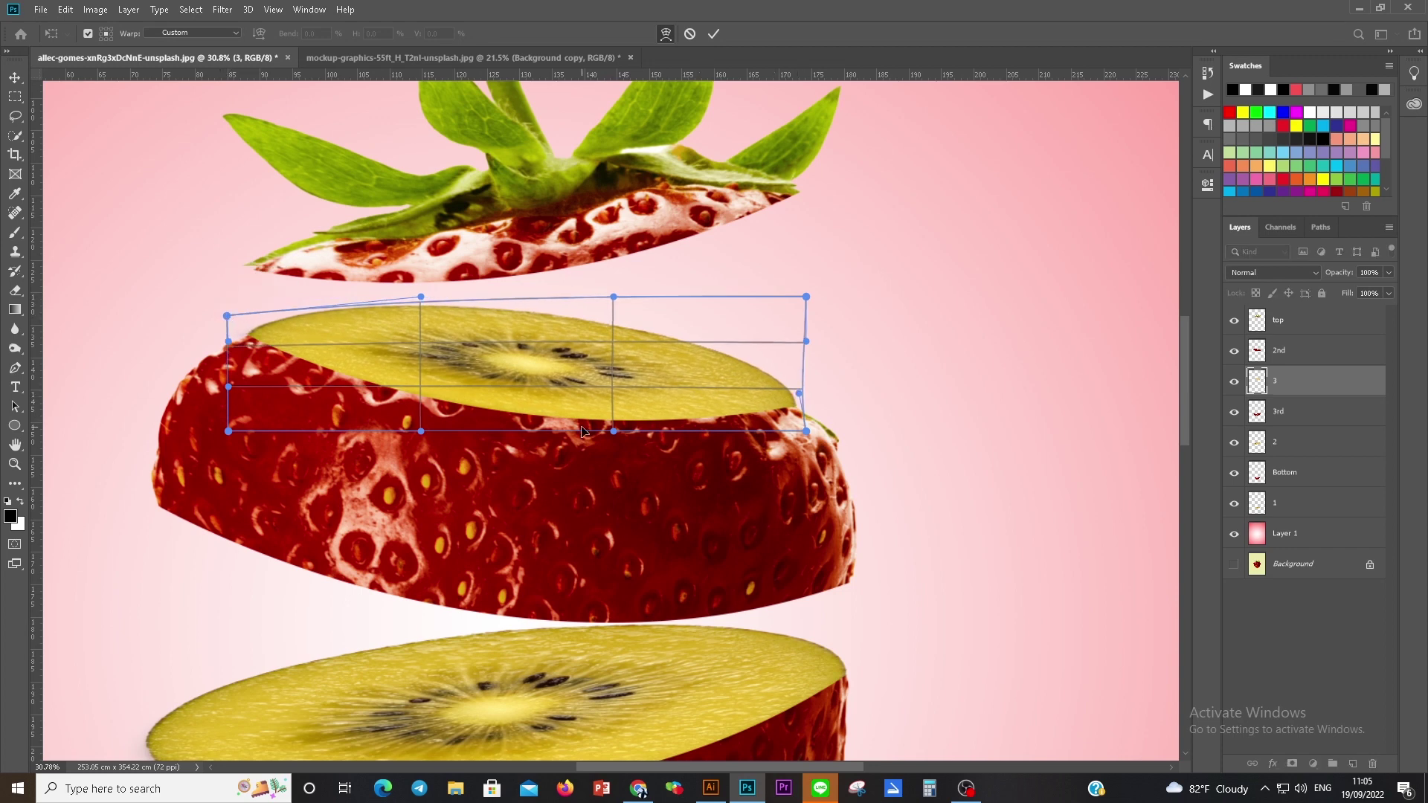
{"action": "left_click_drag", "start_coordinate": [421, 432], "coordinate": [414, 431]}
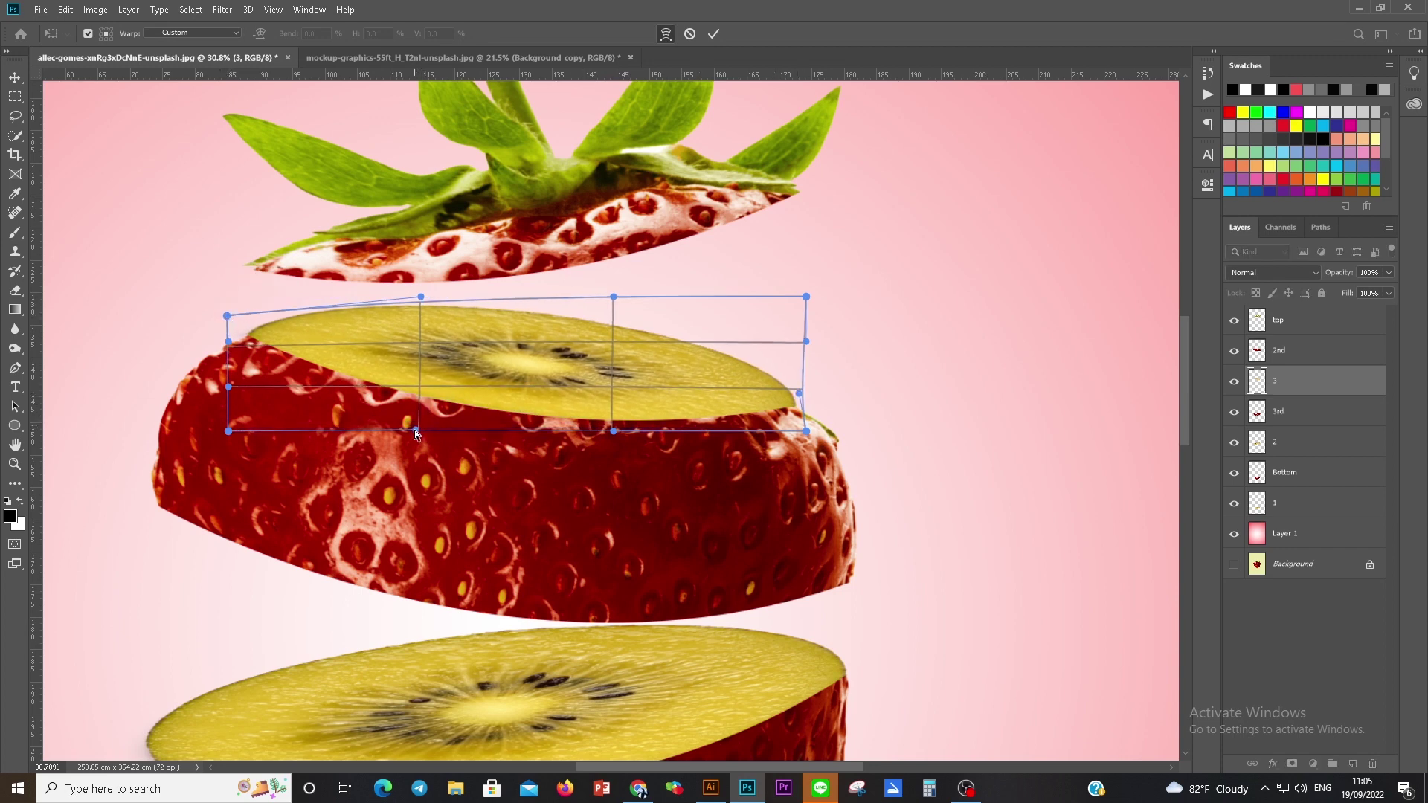
{"action": "left_click_drag", "start_coordinate": [613, 297], "coordinate": [610, 316]}
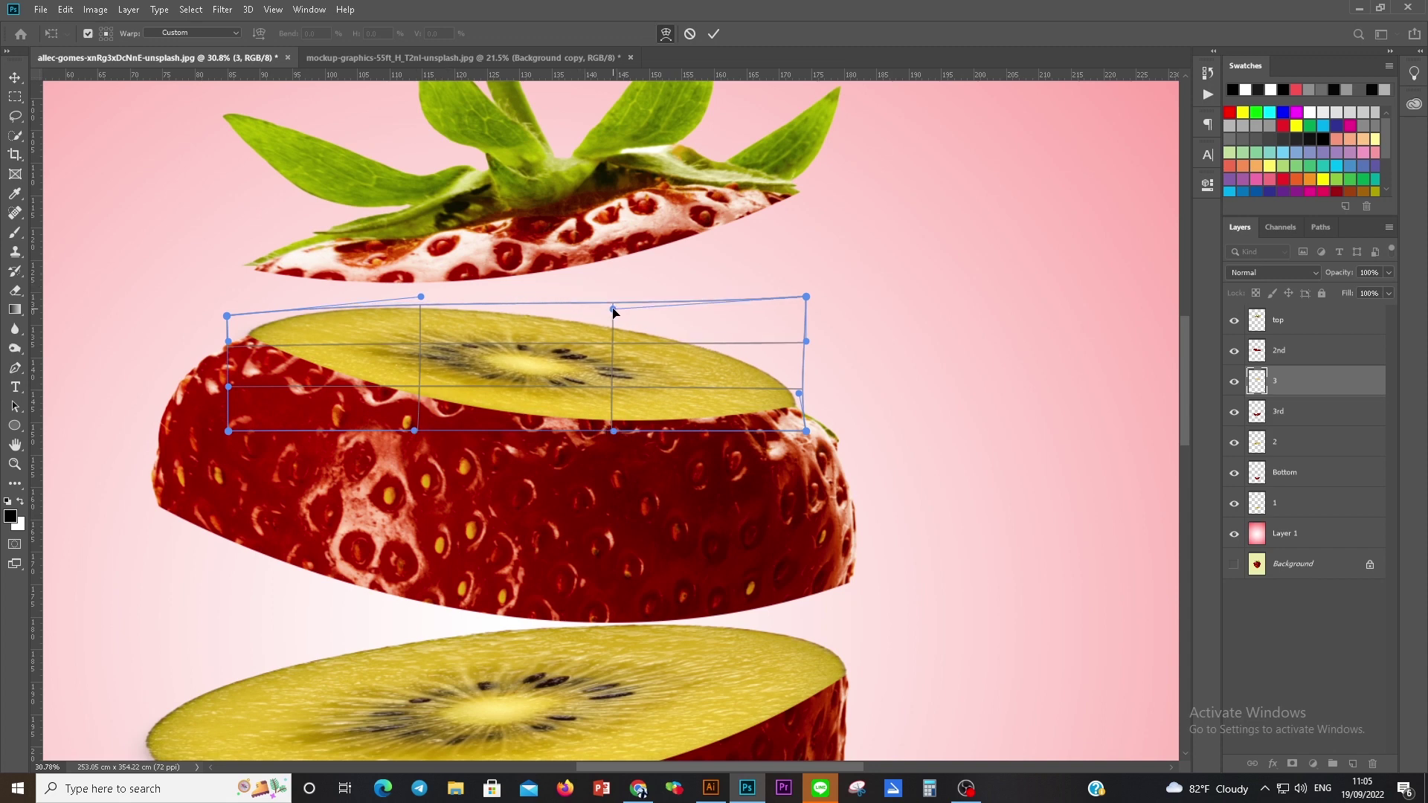
{"action": "left_click_drag", "start_coordinate": [807, 297], "coordinate": [798, 305]}
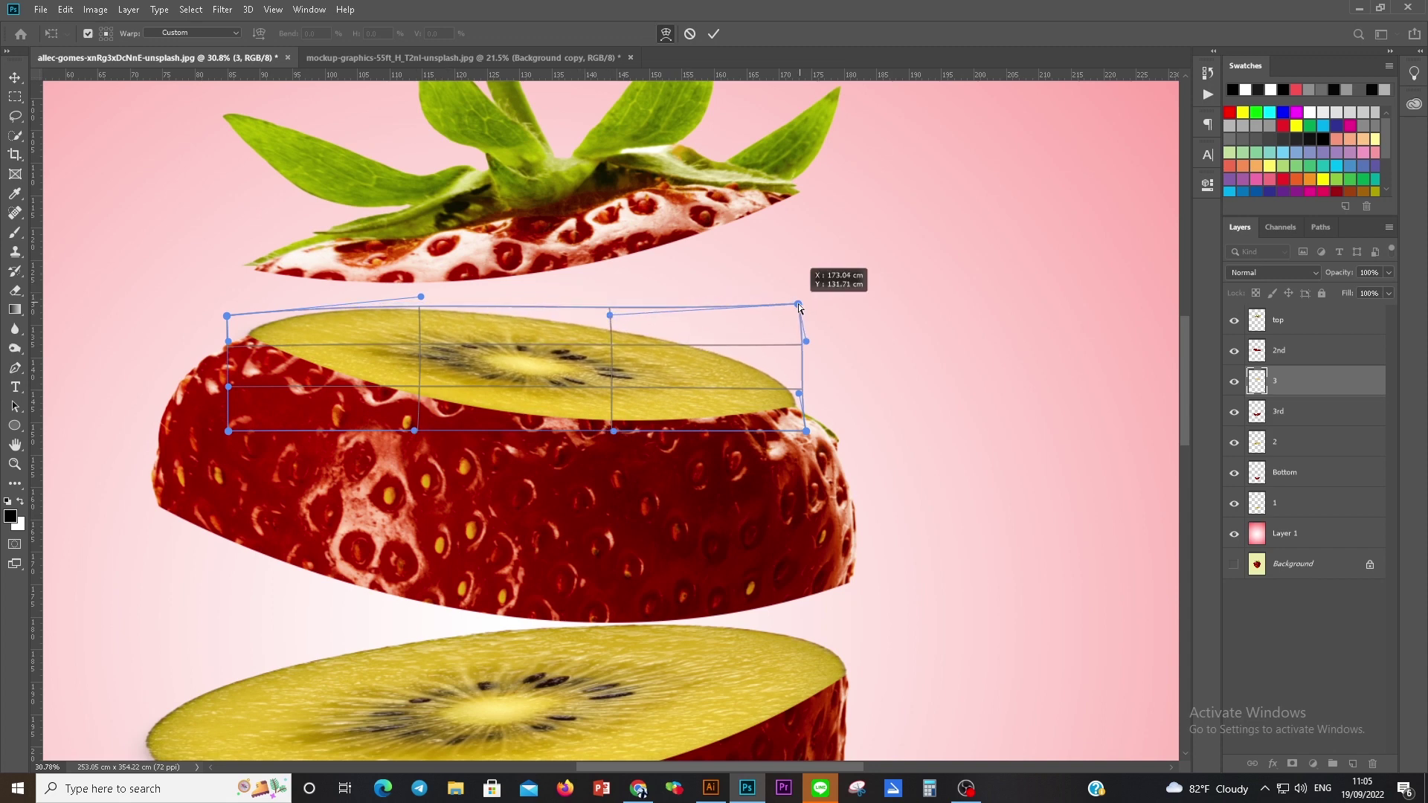
{"action": "left_click_drag", "start_coordinate": [806, 433], "coordinate": [801, 428]}
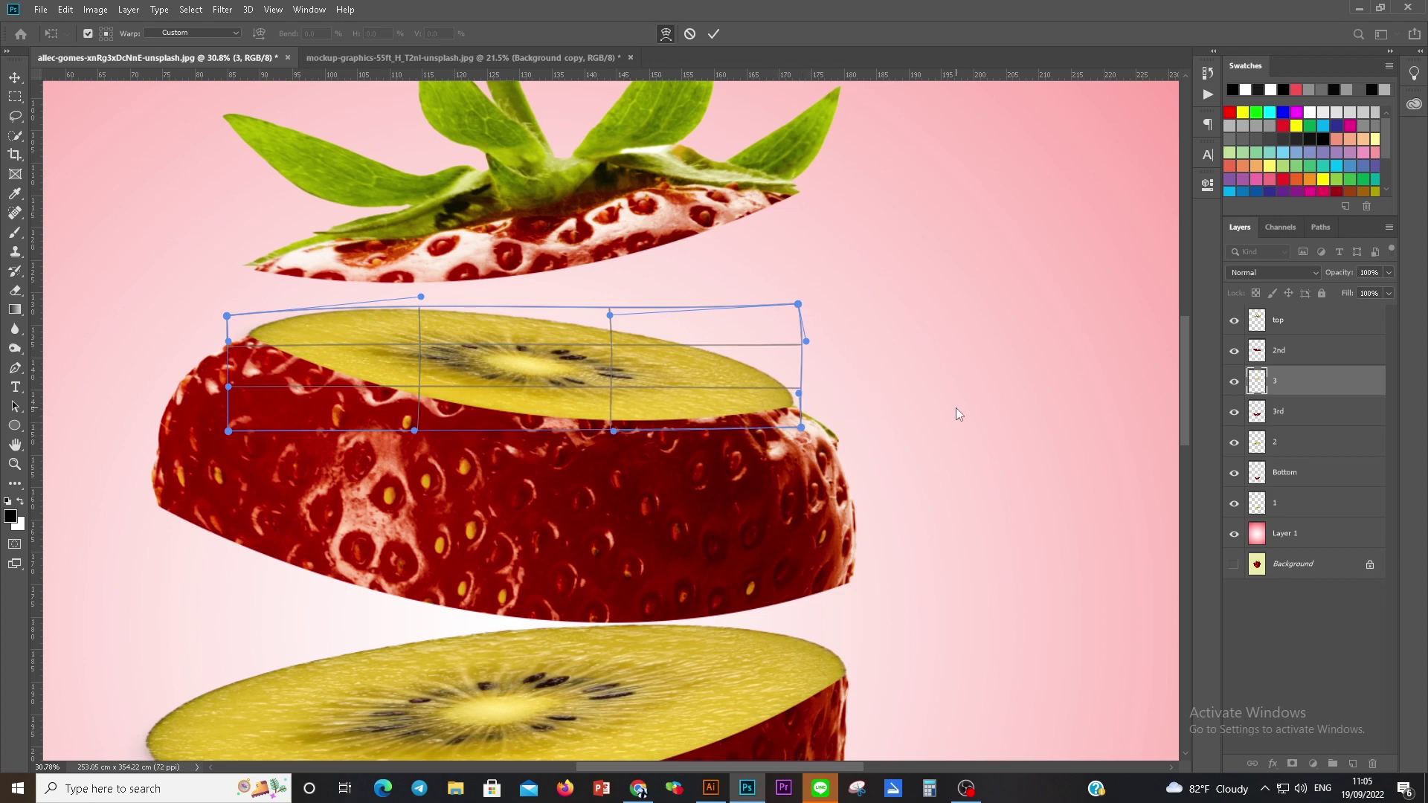
{"action": "key", "text": "Return"}
Step: Zoom out and center the whole strawberry stack in view
{"action": "scroll", "coordinate": [930, 409], "scroll_direction": "down", "scroll_amount": 3}
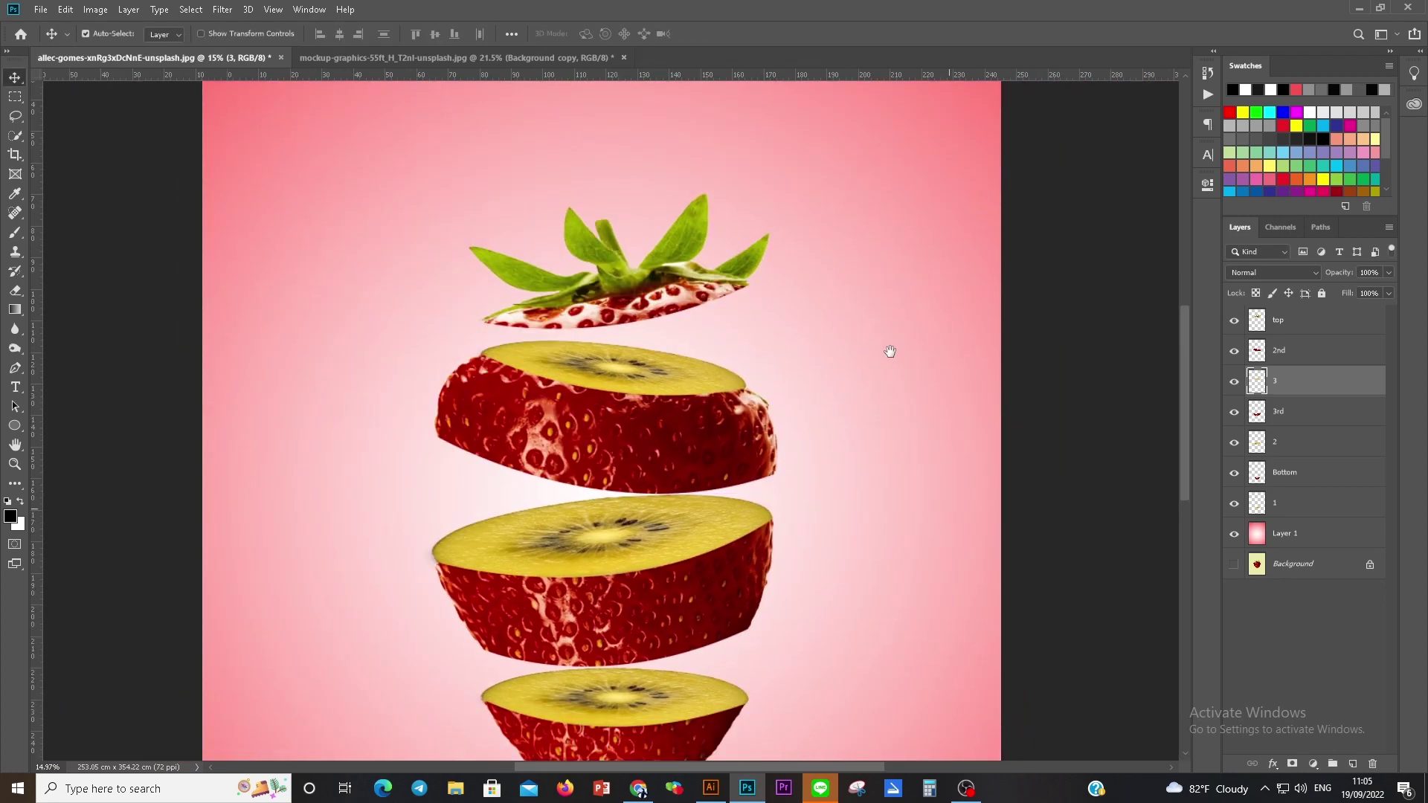
{"action": "scroll", "coordinate": [892, 357], "scroll_direction": "down", "scroll_amount": 3}
{"action": "scroll", "coordinate": [893, 380], "scroll_direction": "down", "scroll_amount": 2}
{"action": "scroll", "coordinate": [922, 414], "scroll_direction": "up", "scroll_amount": 3}
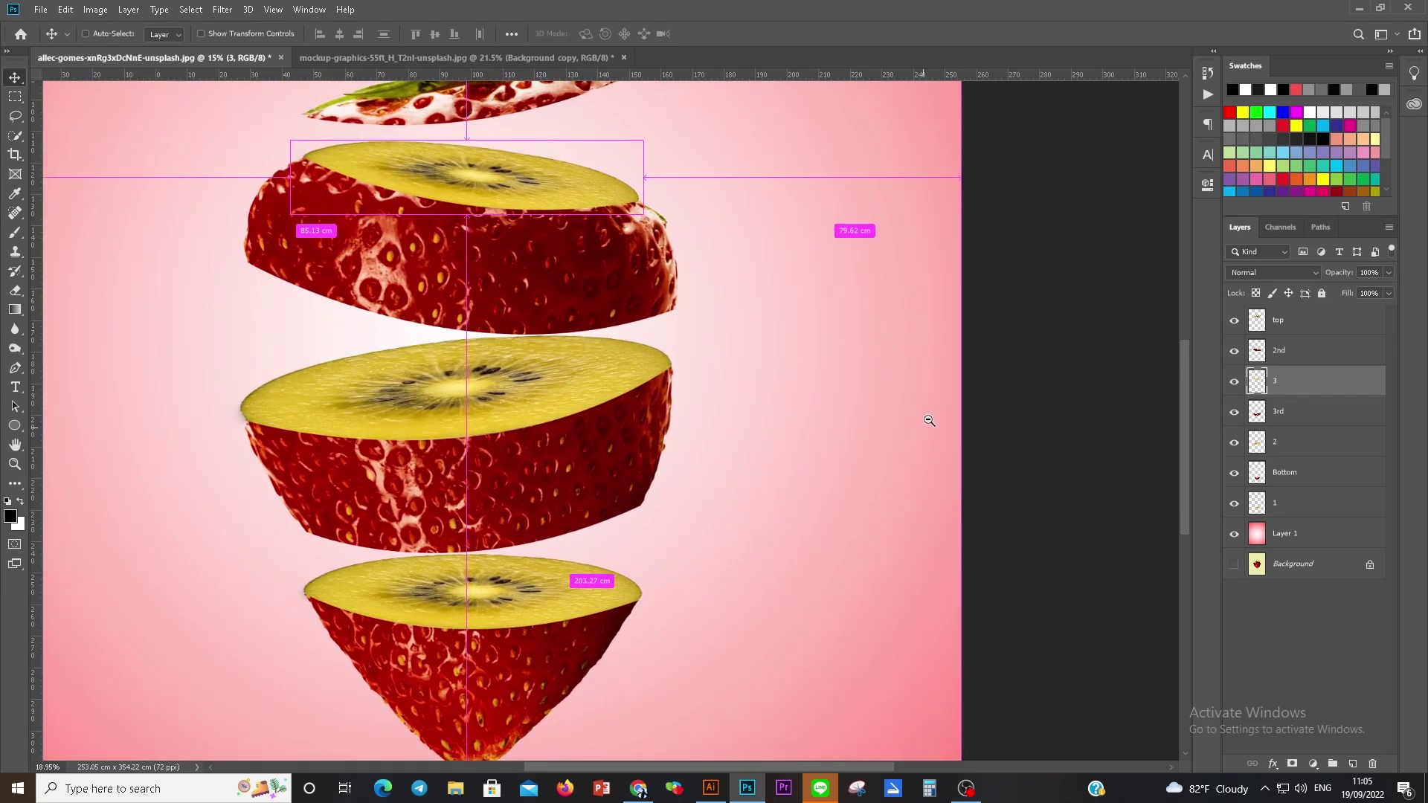
{"action": "left_click_drag", "start_coordinate": [880, 348], "coordinate": [899, 408]}
{"action": "scroll", "coordinate": [867, 373], "scroll_direction": "down", "scroll_amount": 2}
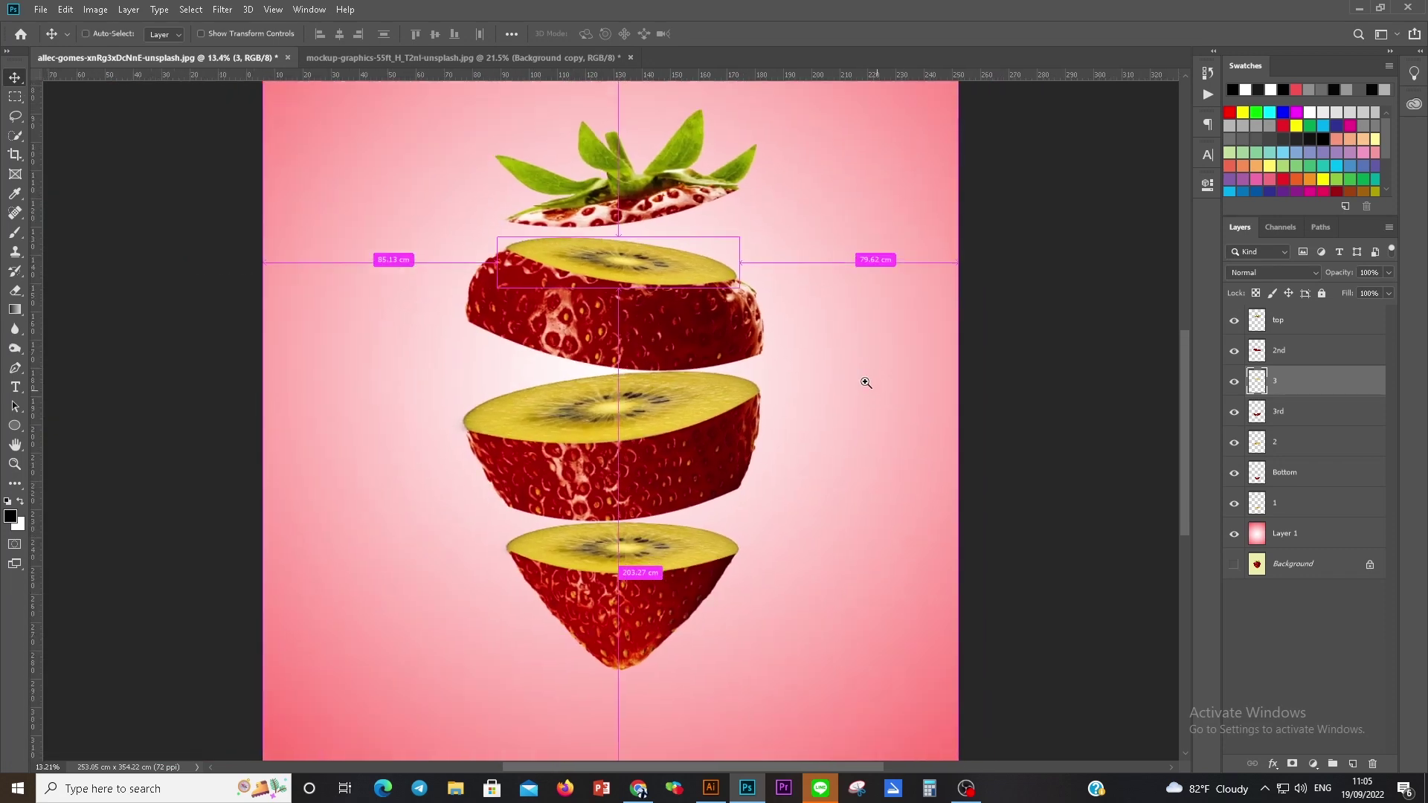
{"action": "left_click_drag", "start_coordinate": [883, 360], "coordinate": [835, 379]}
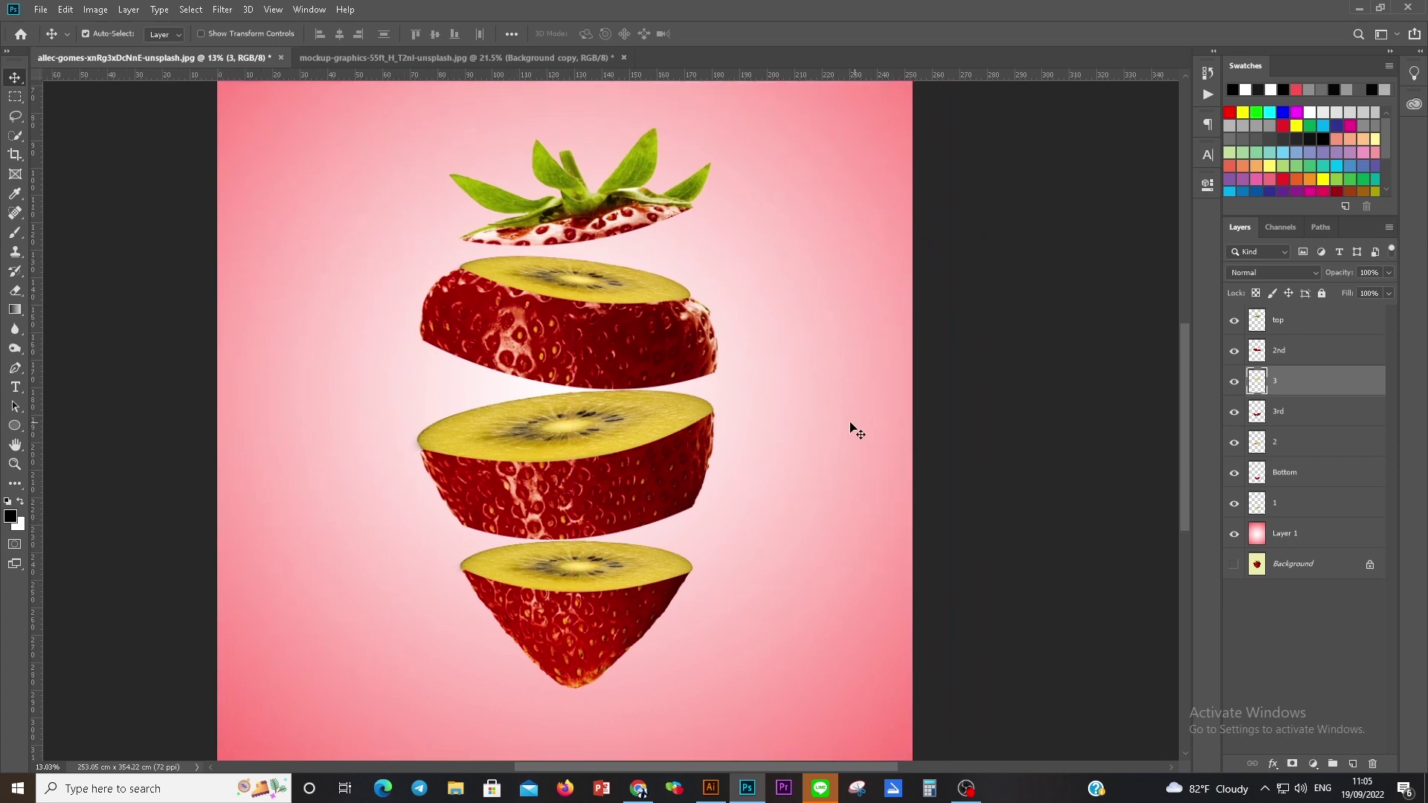
Step: Add a new layer named water directly above the gradient Layer 1
{"action": "left_click", "coordinate": [1313, 325]}
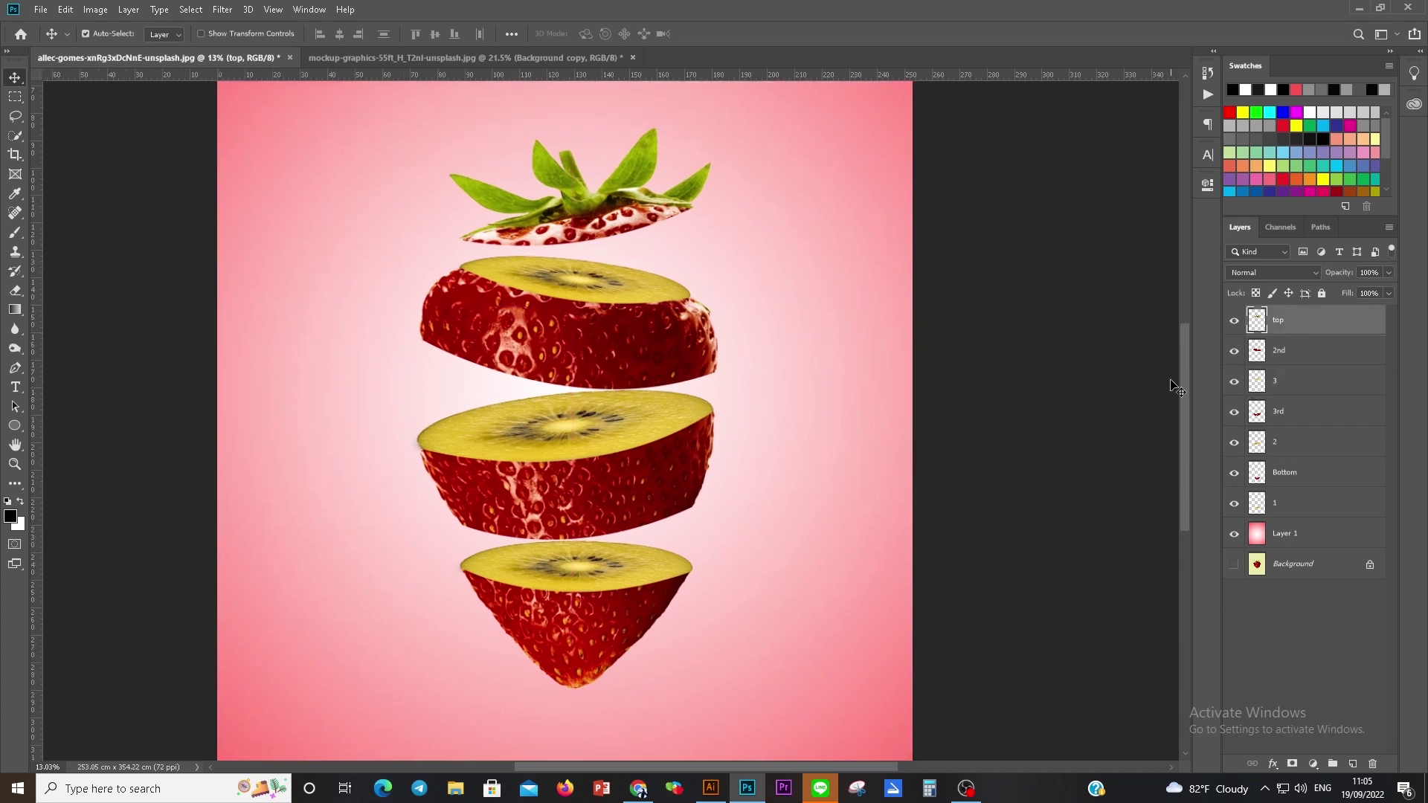
{"action": "left_click", "coordinate": [1303, 483]}
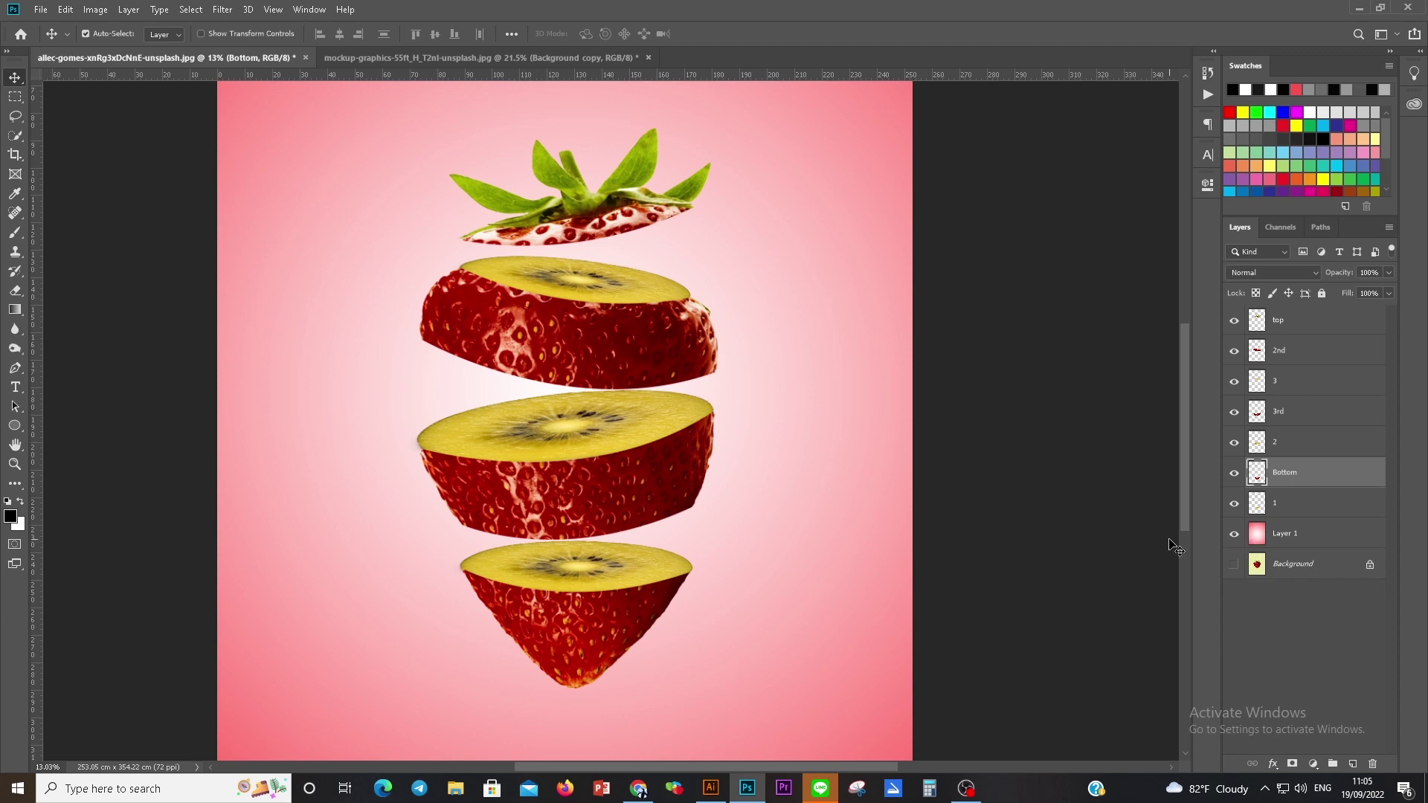
{"action": "left_click", "coordinate": [1302, 548]}
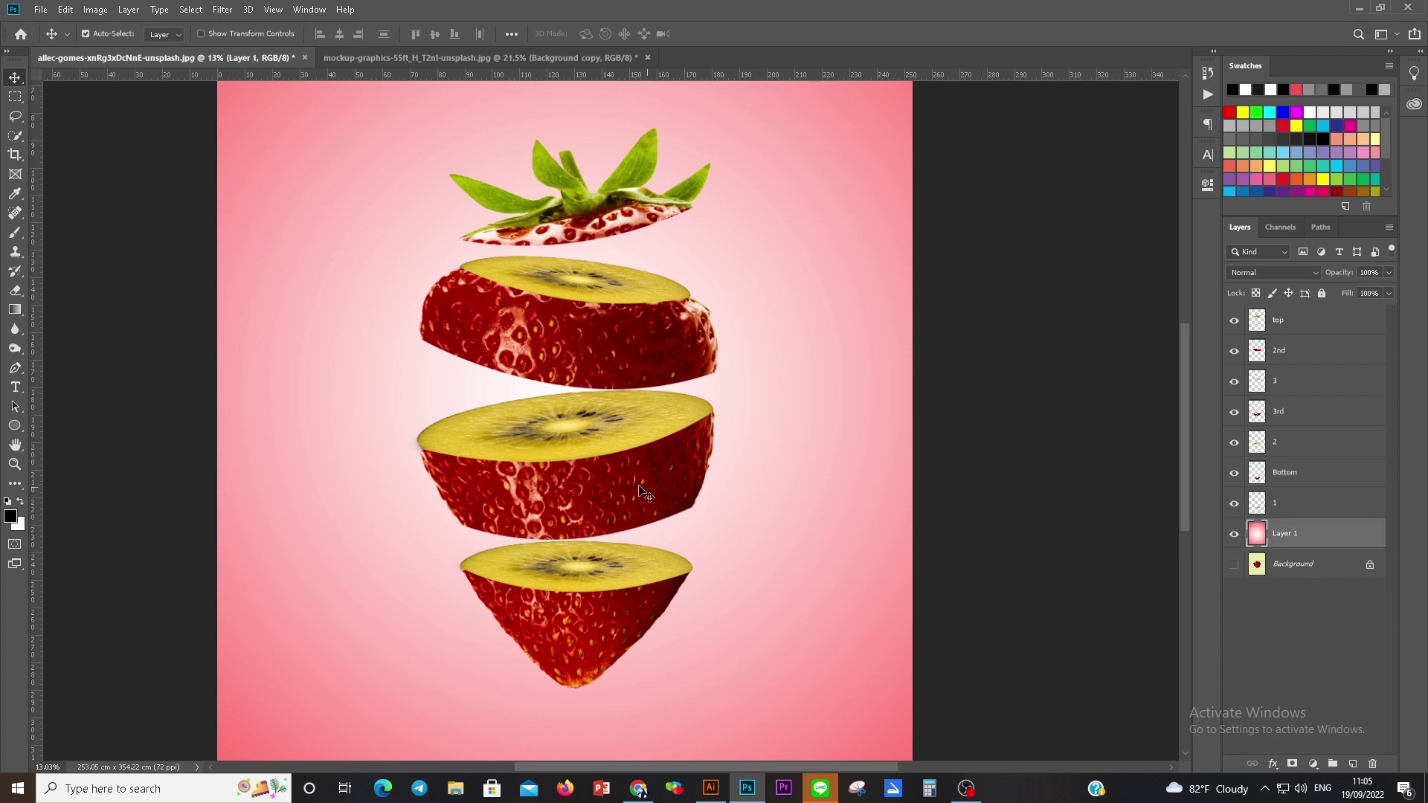
{"action": "left_click", "coordinate": [1352, 765]}
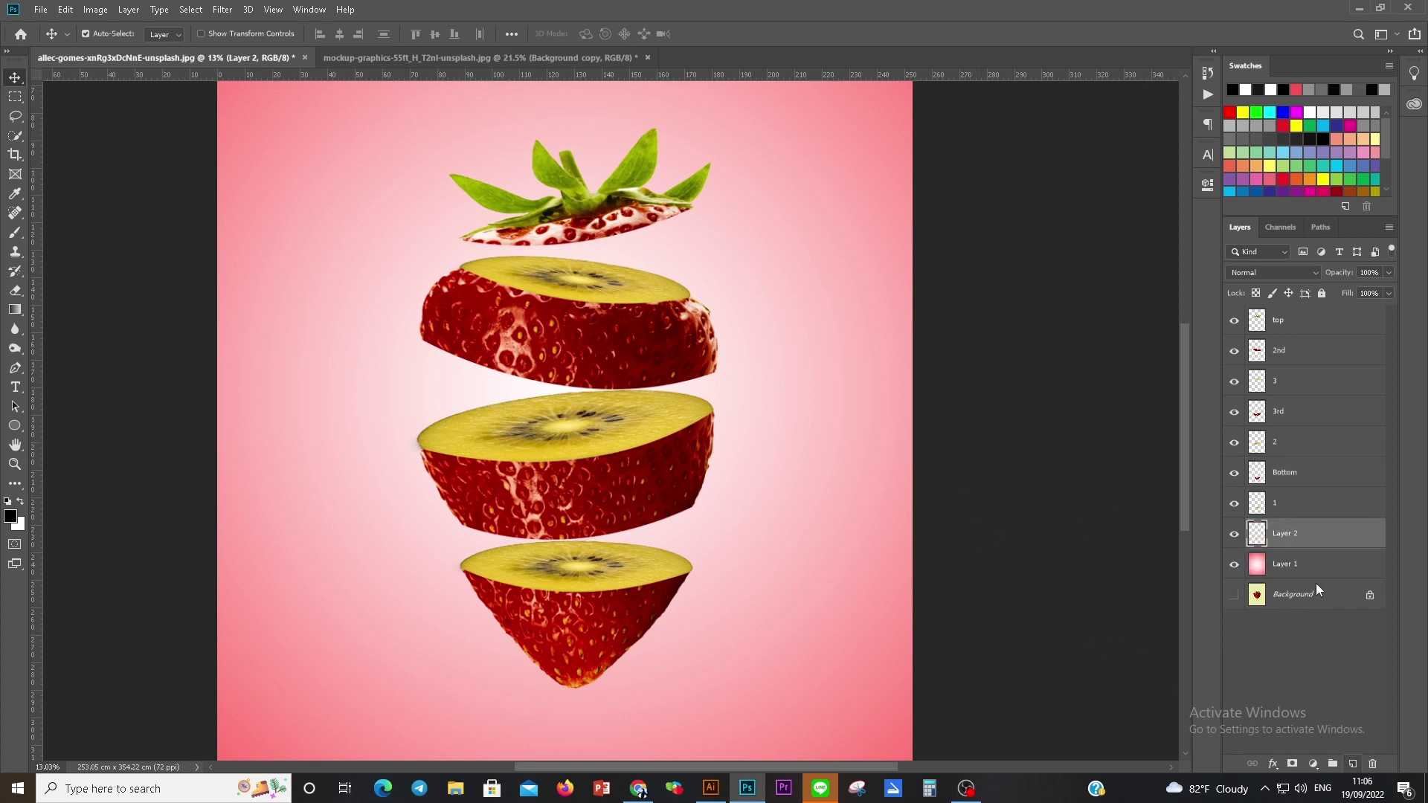
{"action": "double_click", "coordinate": [1286, 534]}
{"action": "type", "text": "water"}
{"action": "key", "text": "Return"}
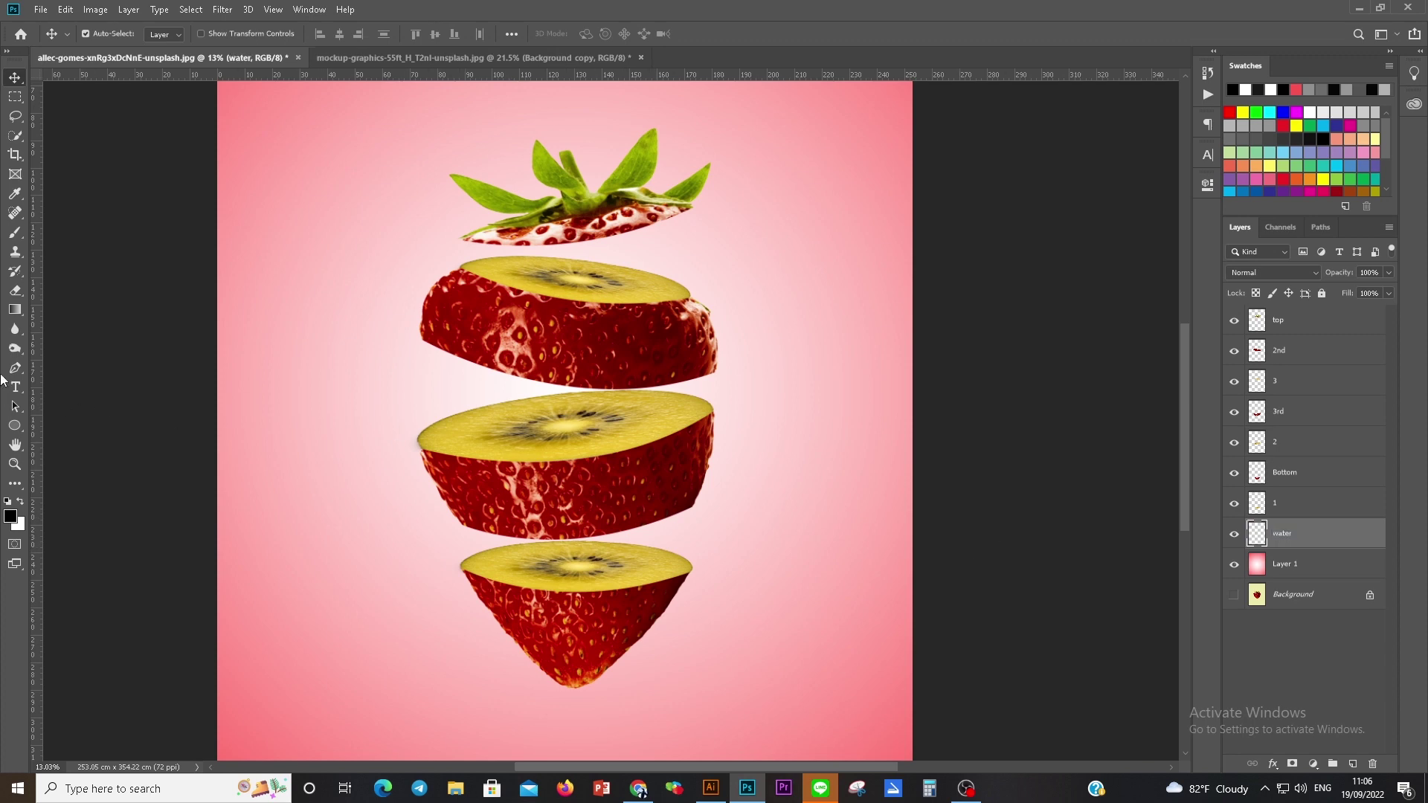
Step: Switch to the Brush tool and import the Water Splash brushes from Desktop > Fruit
{"action": "left_click", "coordinate": [15, 232]}
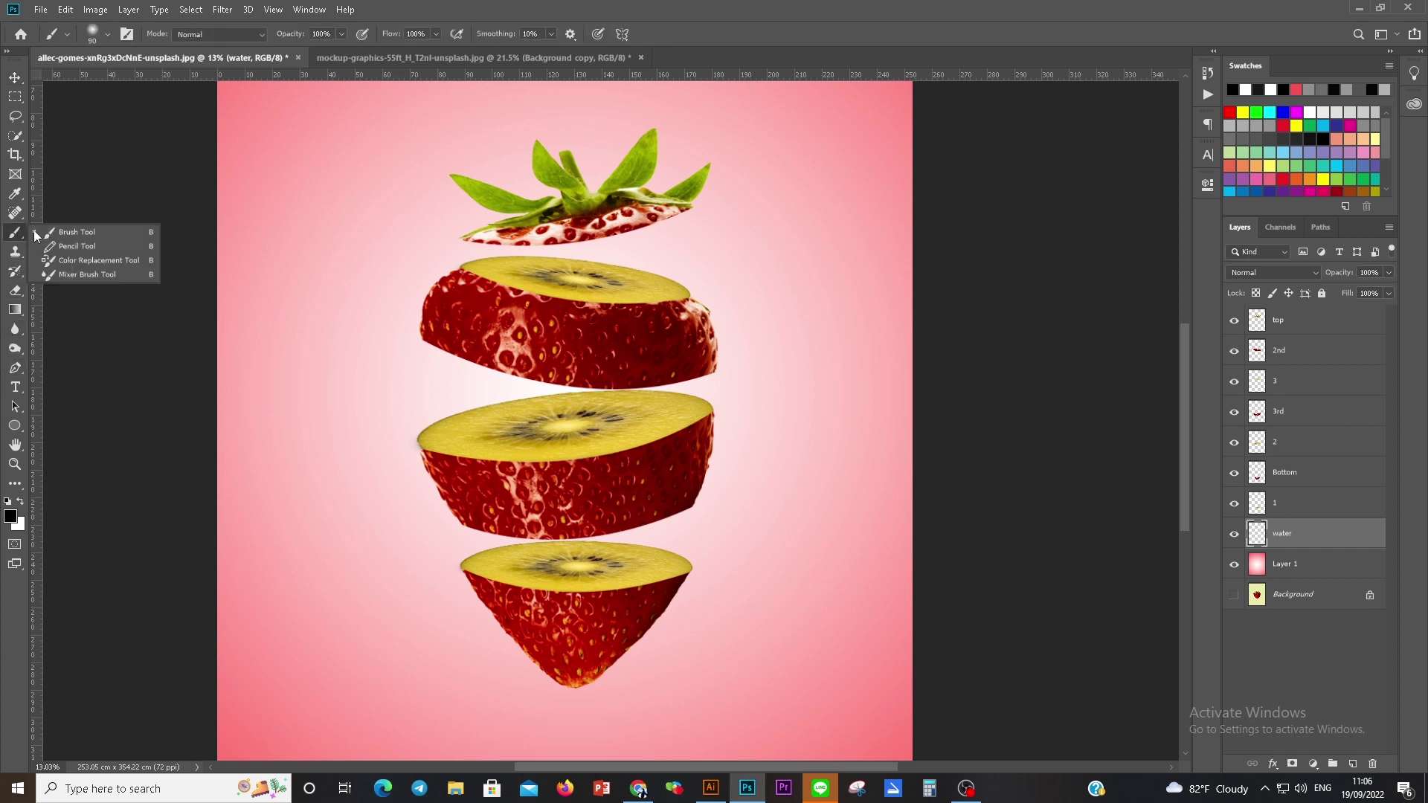
{"action": "left_click", "coordinate": [66, 230]}
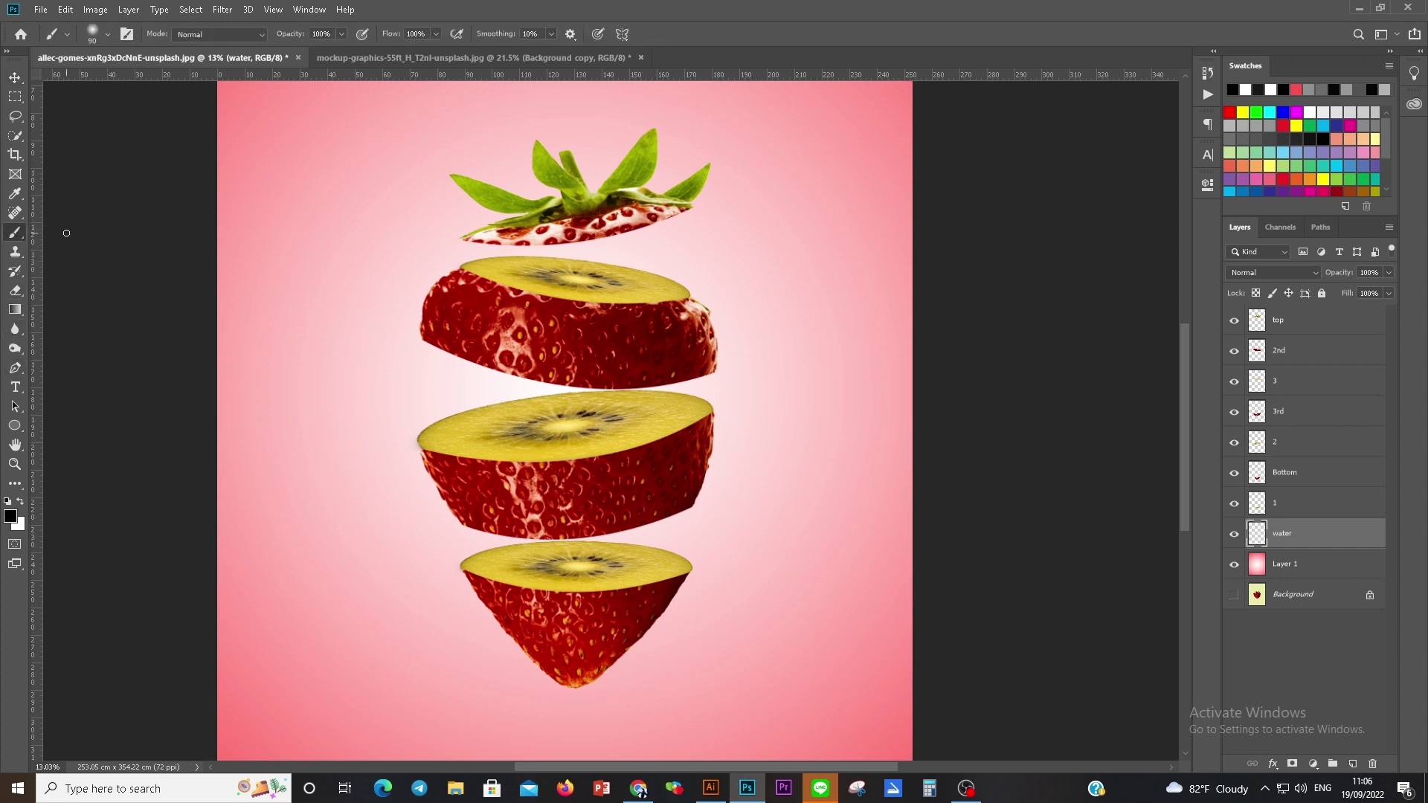
{"action": "left_click", "coordinate": [106, 35]}
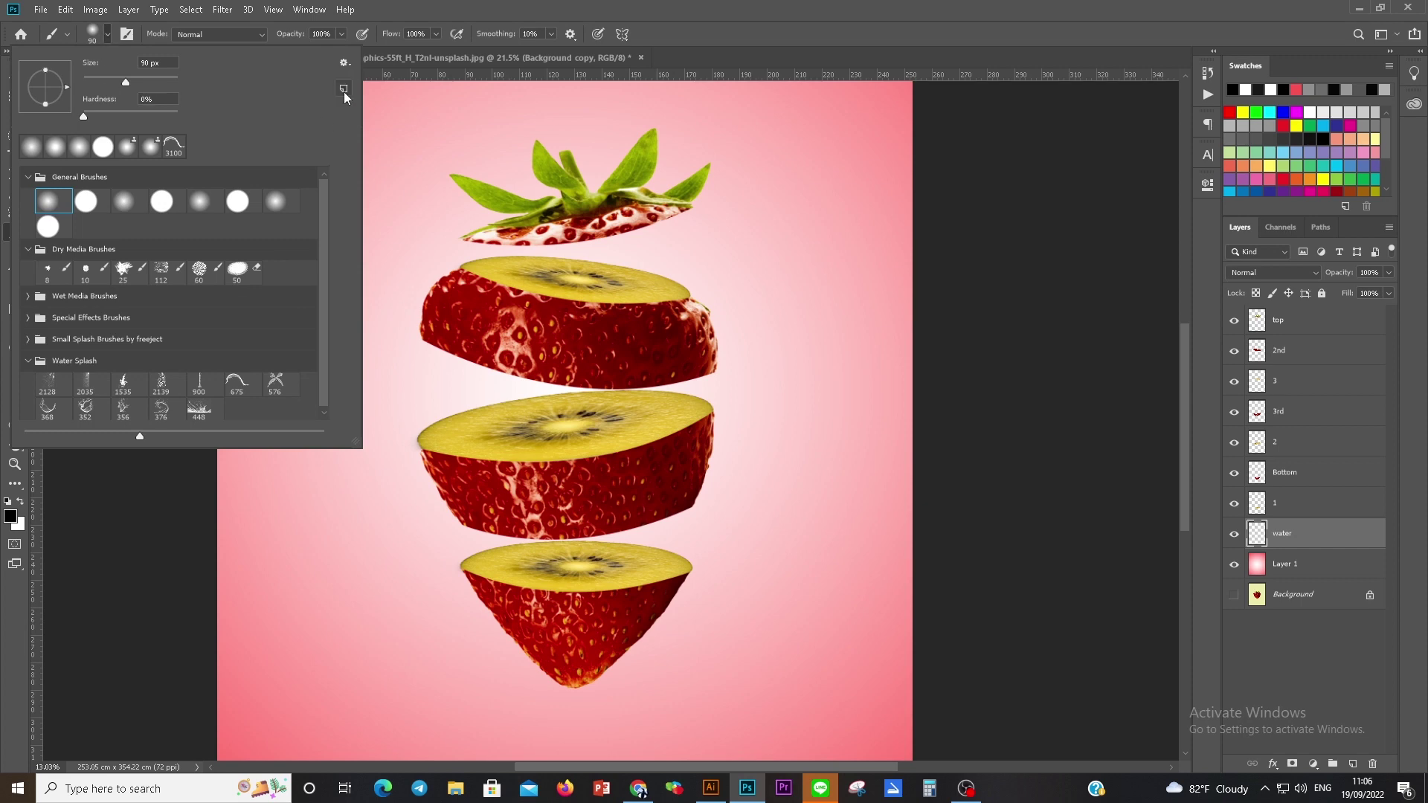
{"action": "left_click", "coordinate": [344, 63]}
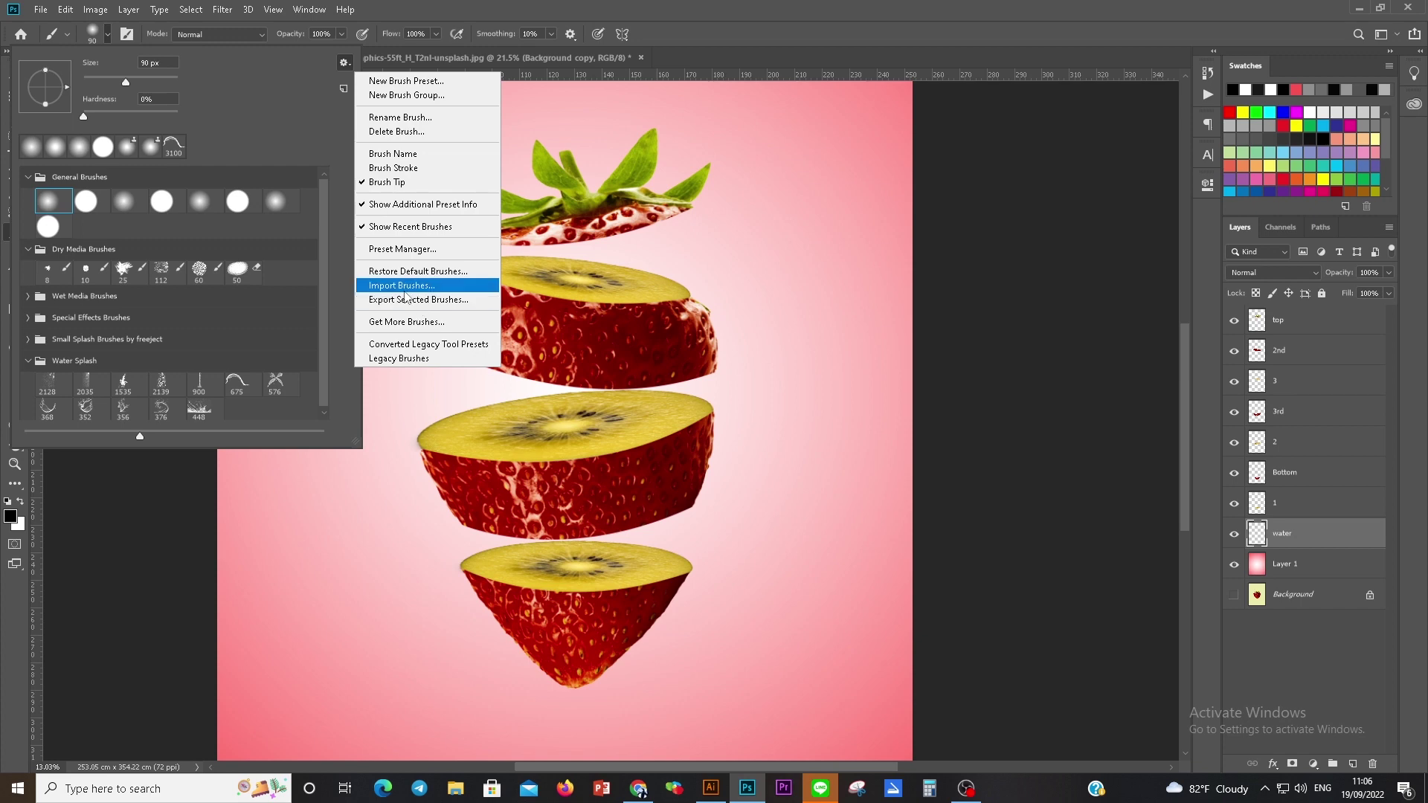
{"action": "left_click", "coordinate": [414, 288]}
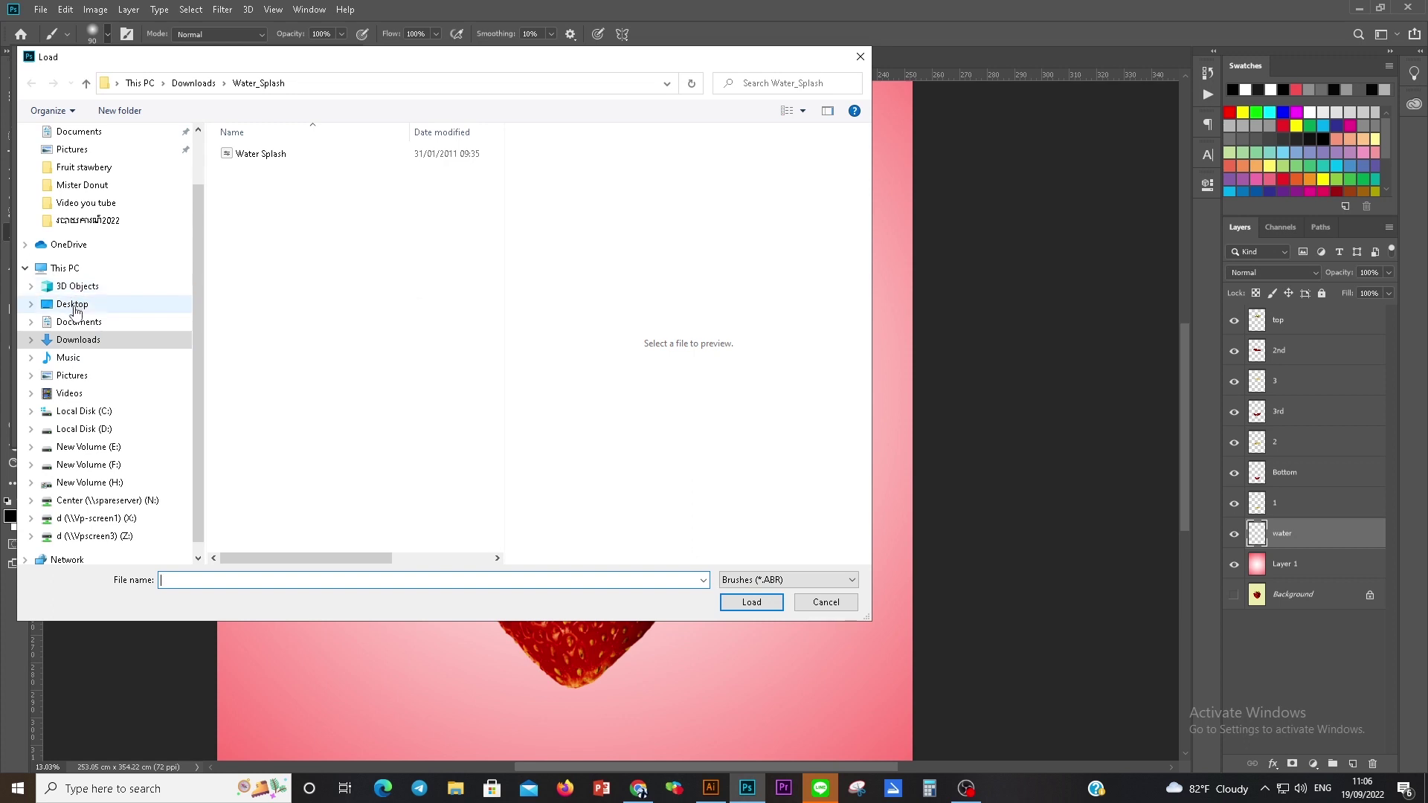
{"action": "left_click", "coordinate": [71, 304]}
{"action": "double_click", "coordinate": [245, 185]}
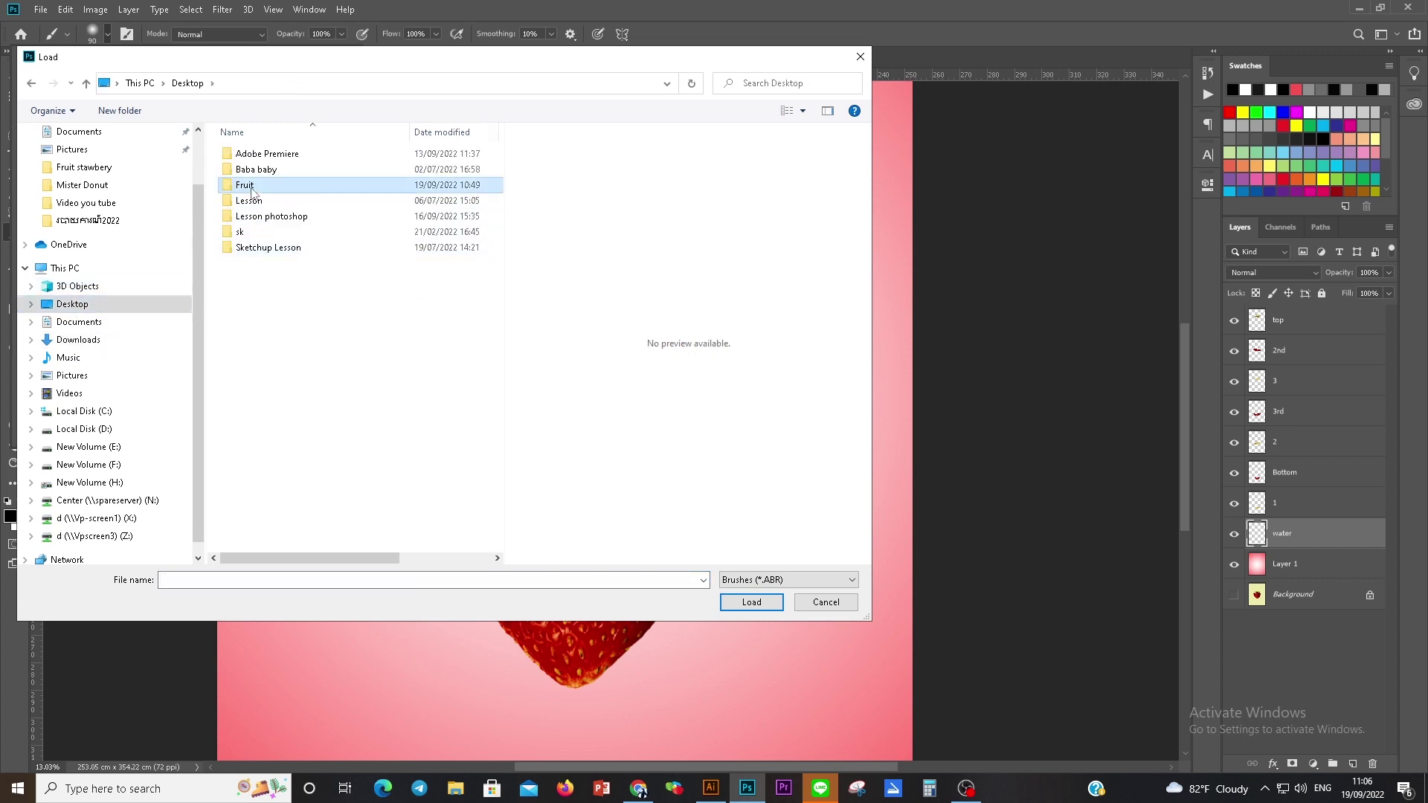
{"action": "left_click", "coordinate": [256, 179]}
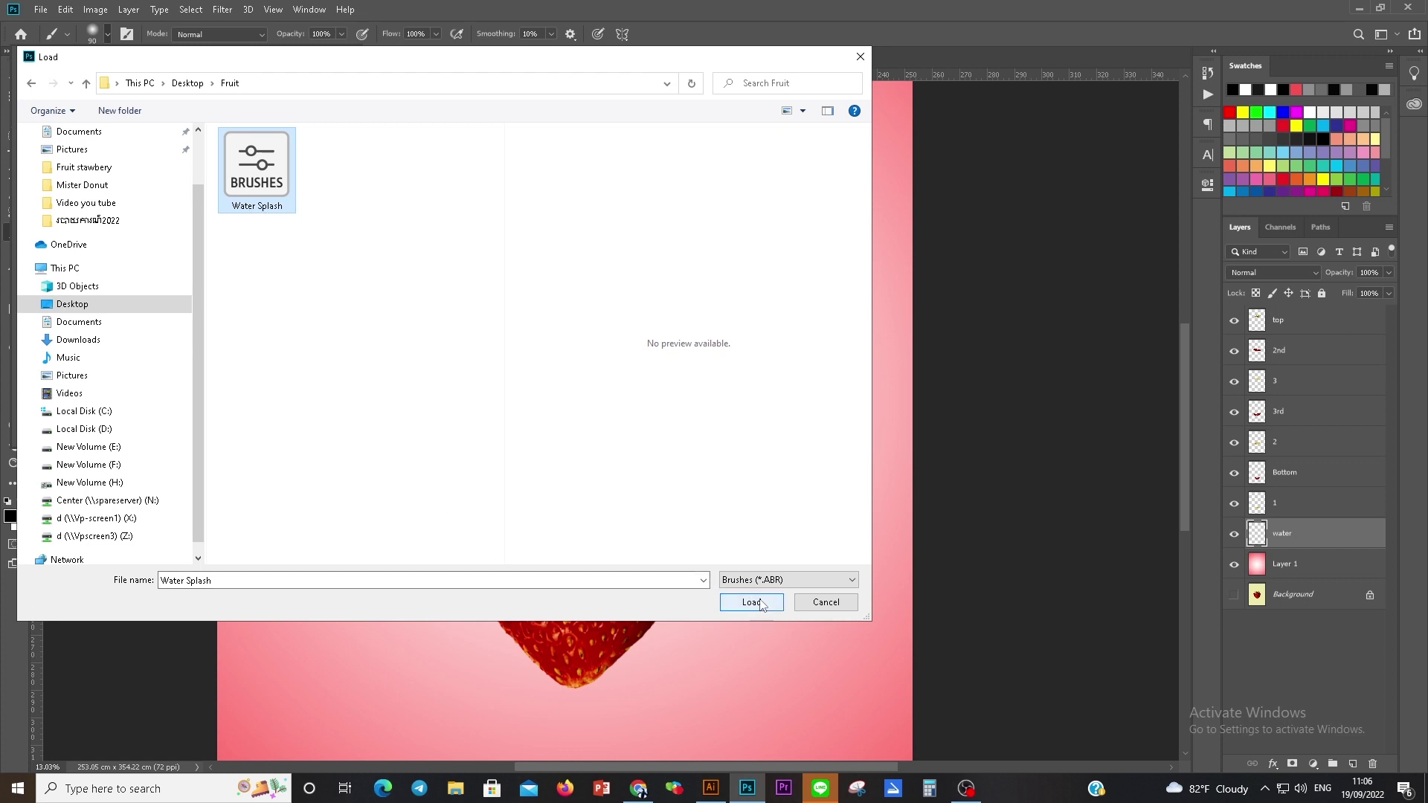
{"action": "left_click", "coordinate": [751, 603]}
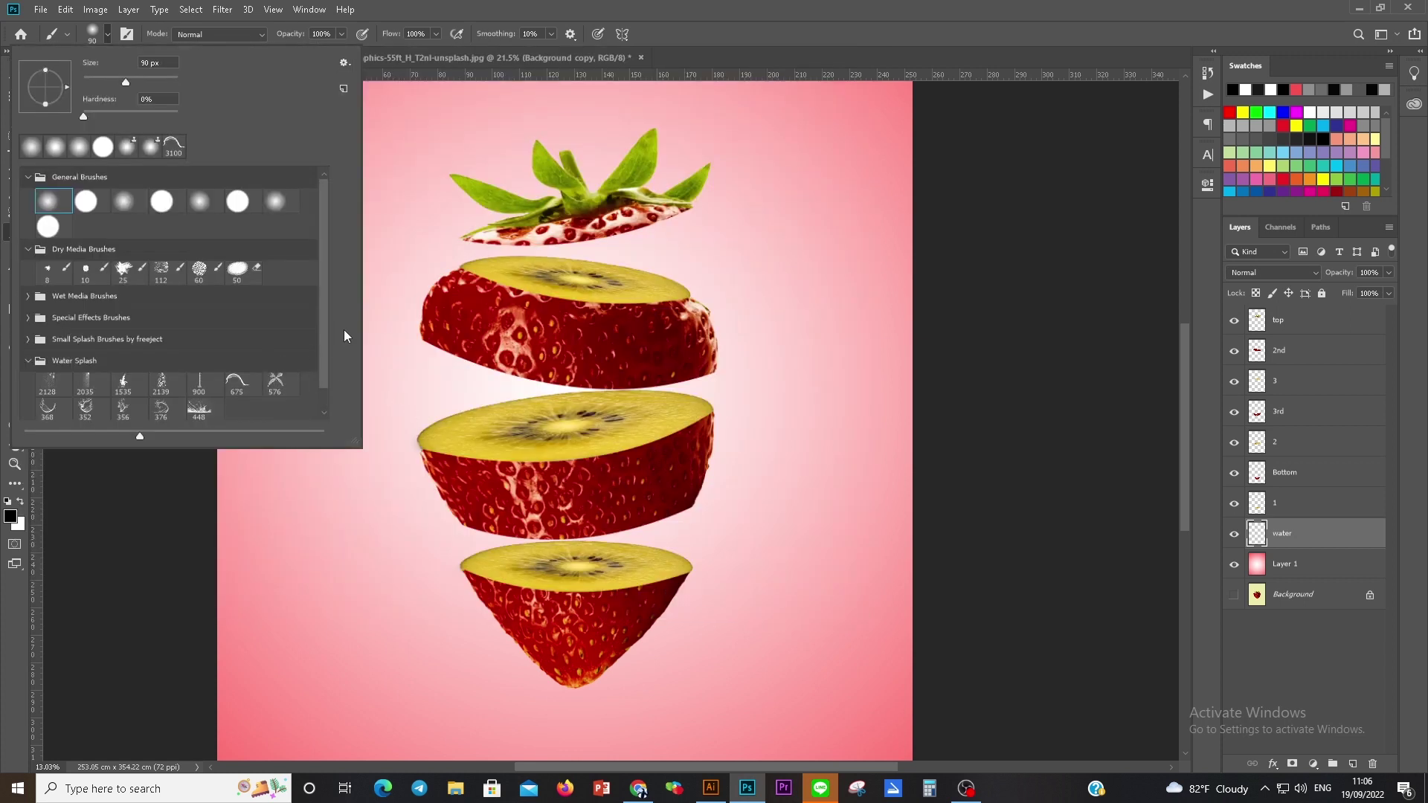
Step: Pick the 356 px splash brush and set the foreground colour to pink fe6e6e
{"action": "scroll", "coordinate": [327, 318], "scroll_direction": "down", "scroll_amount": 1}
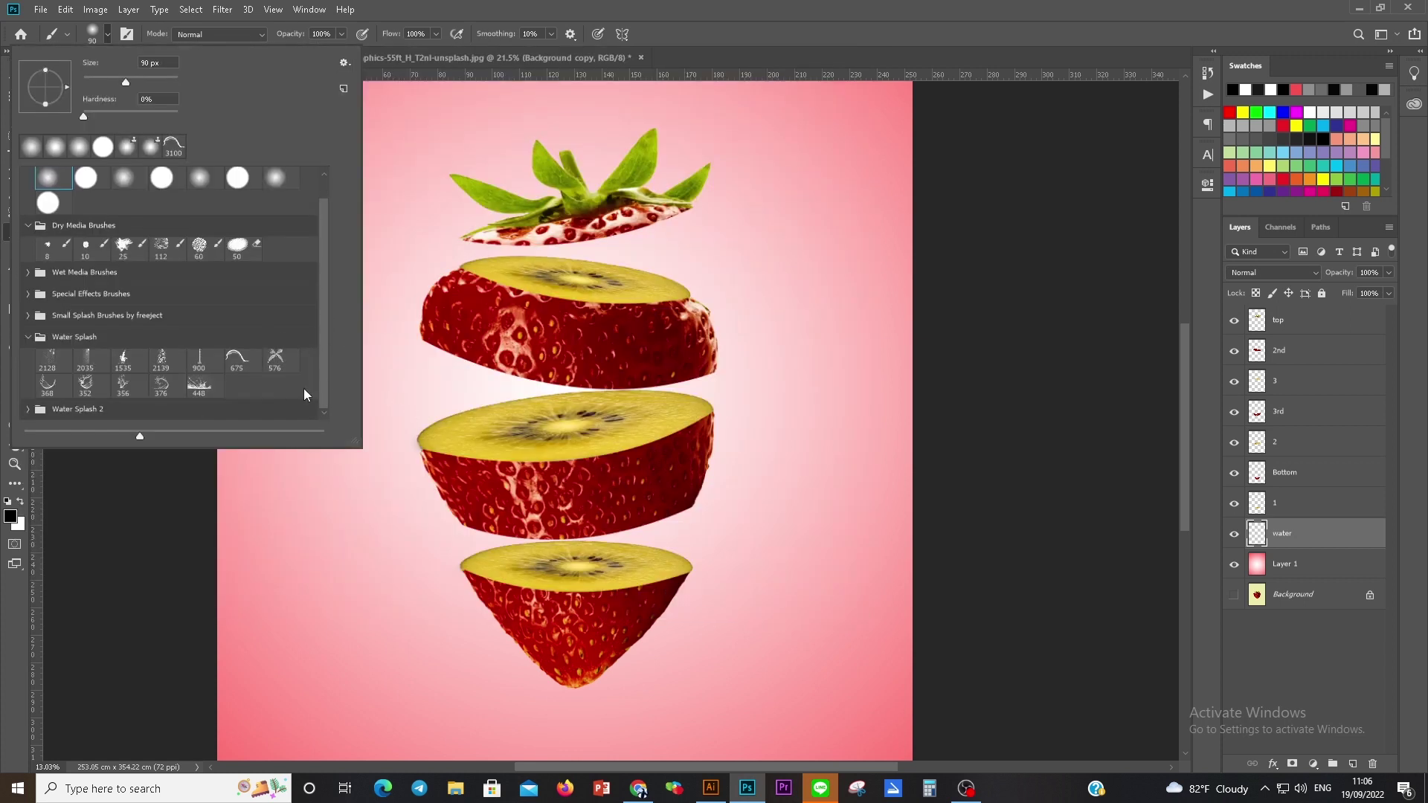
{"action": "left_click", "coordinate": [122, 388]}
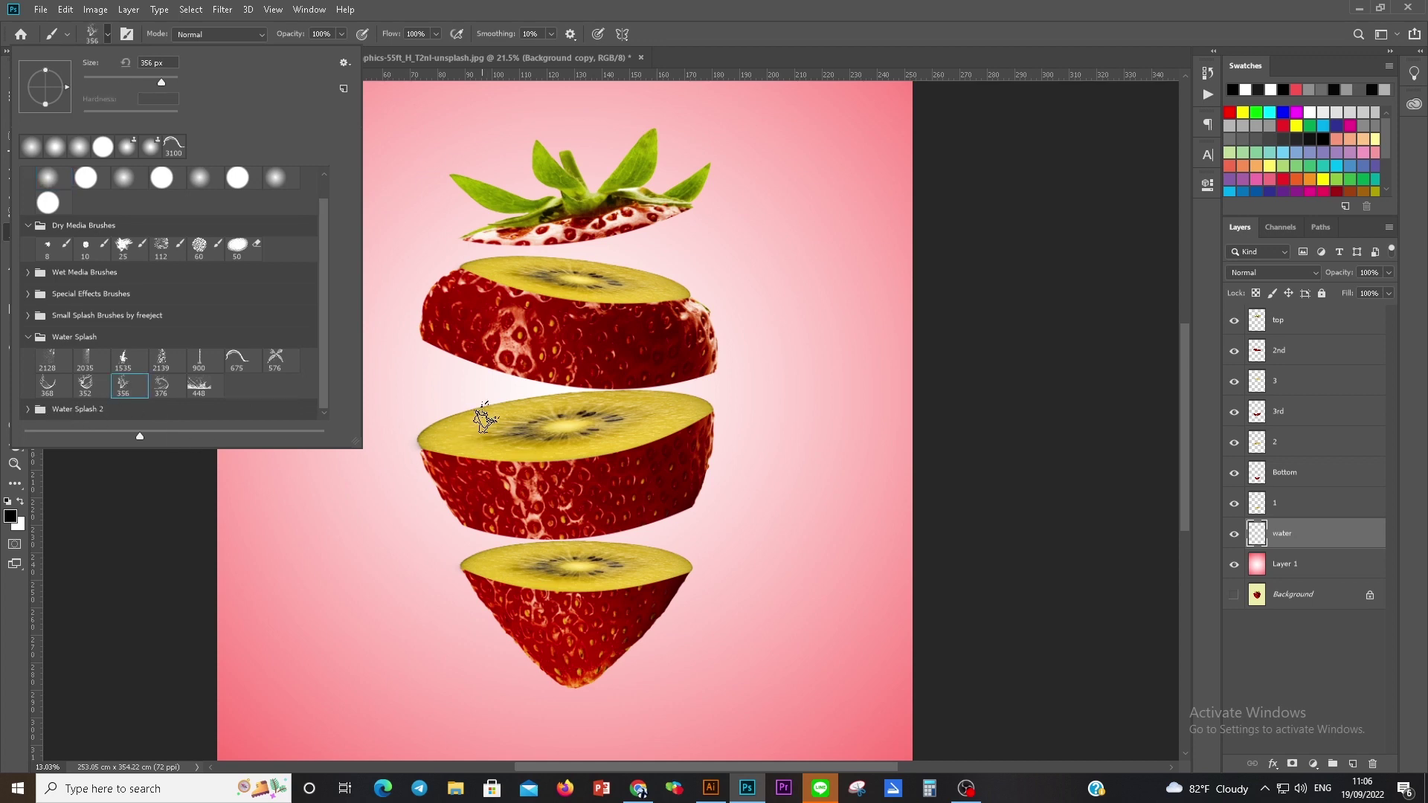
{"action": "left_click", "coordinate": [416, 10]}
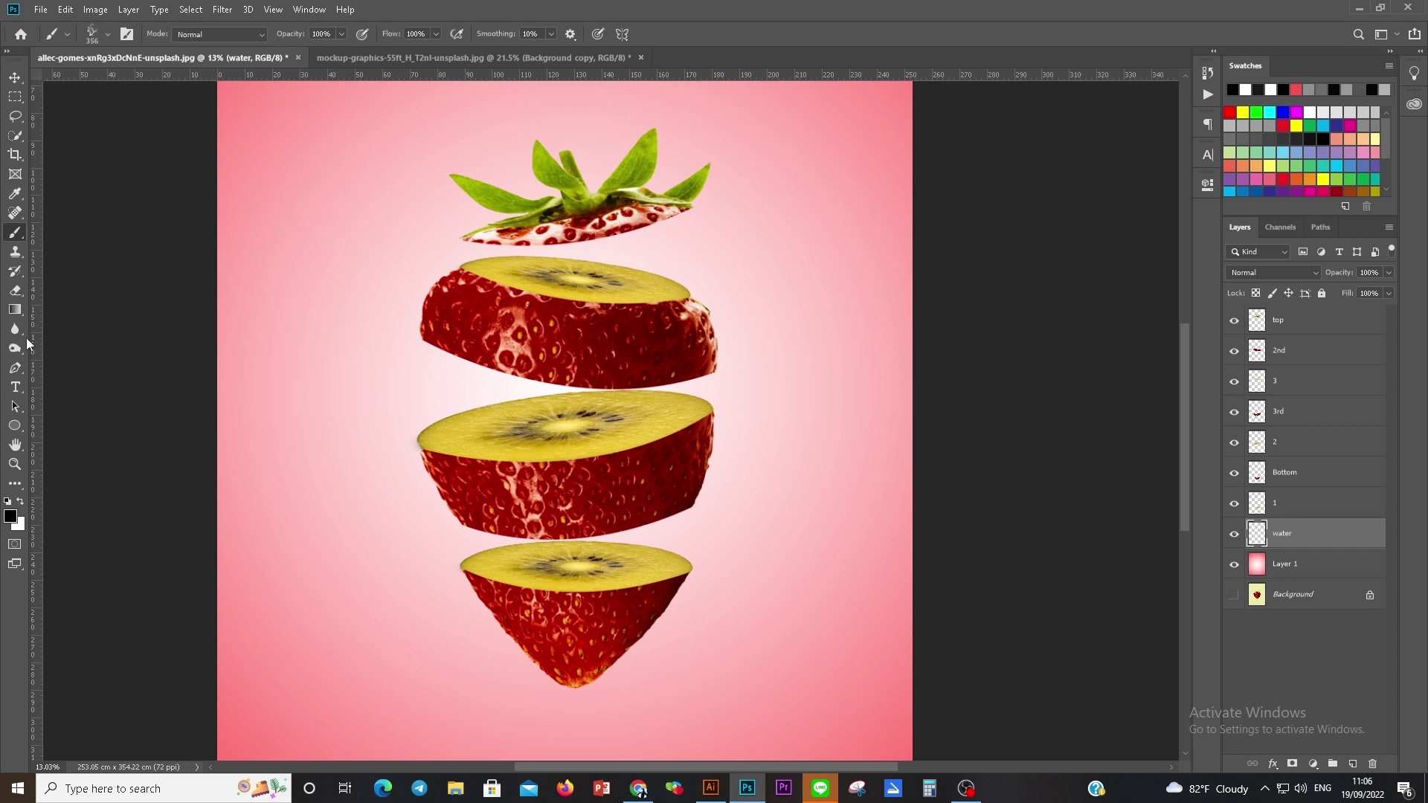
{"action": "left_click", "coordinate": [10, 516]}
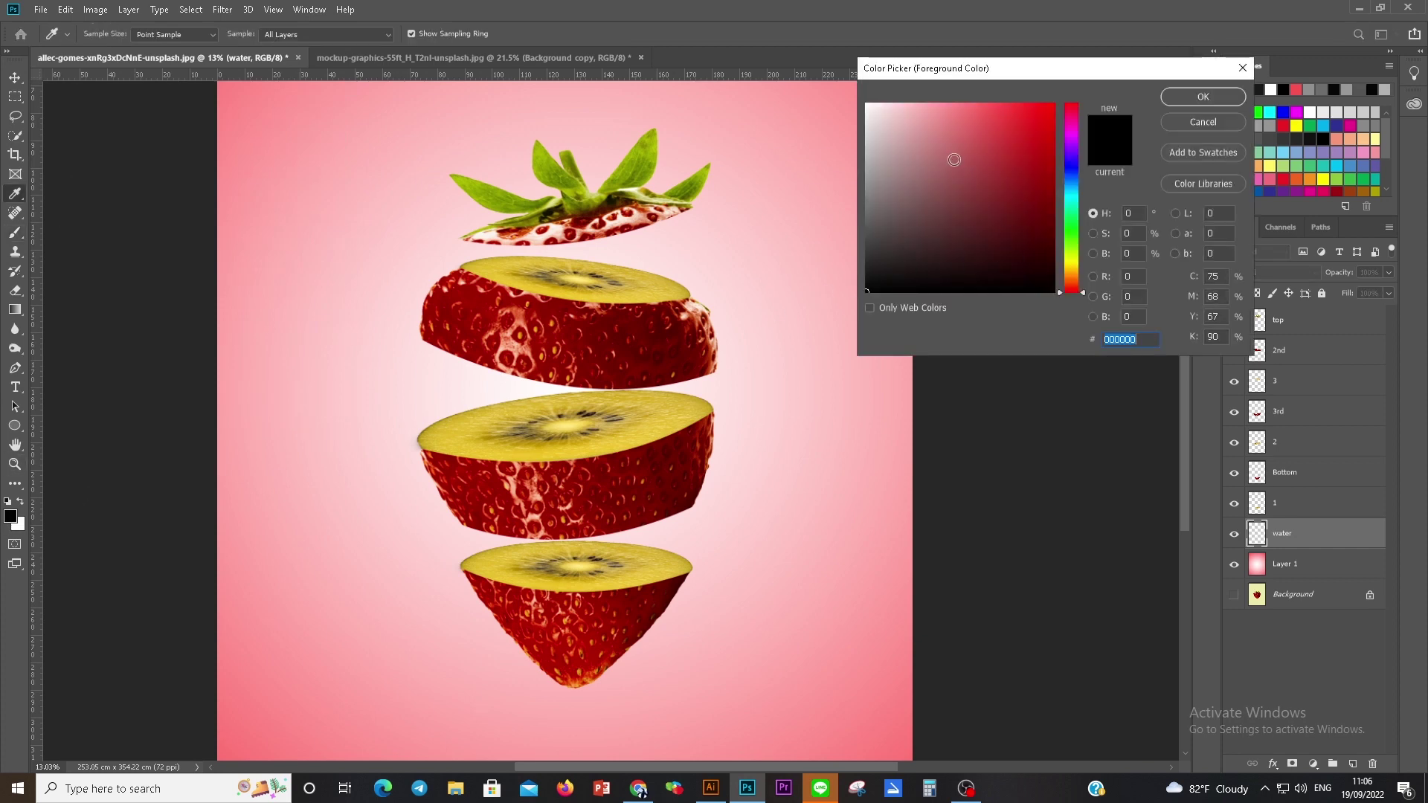
{"action": "left_click", "coordinate": [945, 103]}
{"action": "left_click_drag", "start_coordinate": [945, 104], "coordinate": [963, 105]}
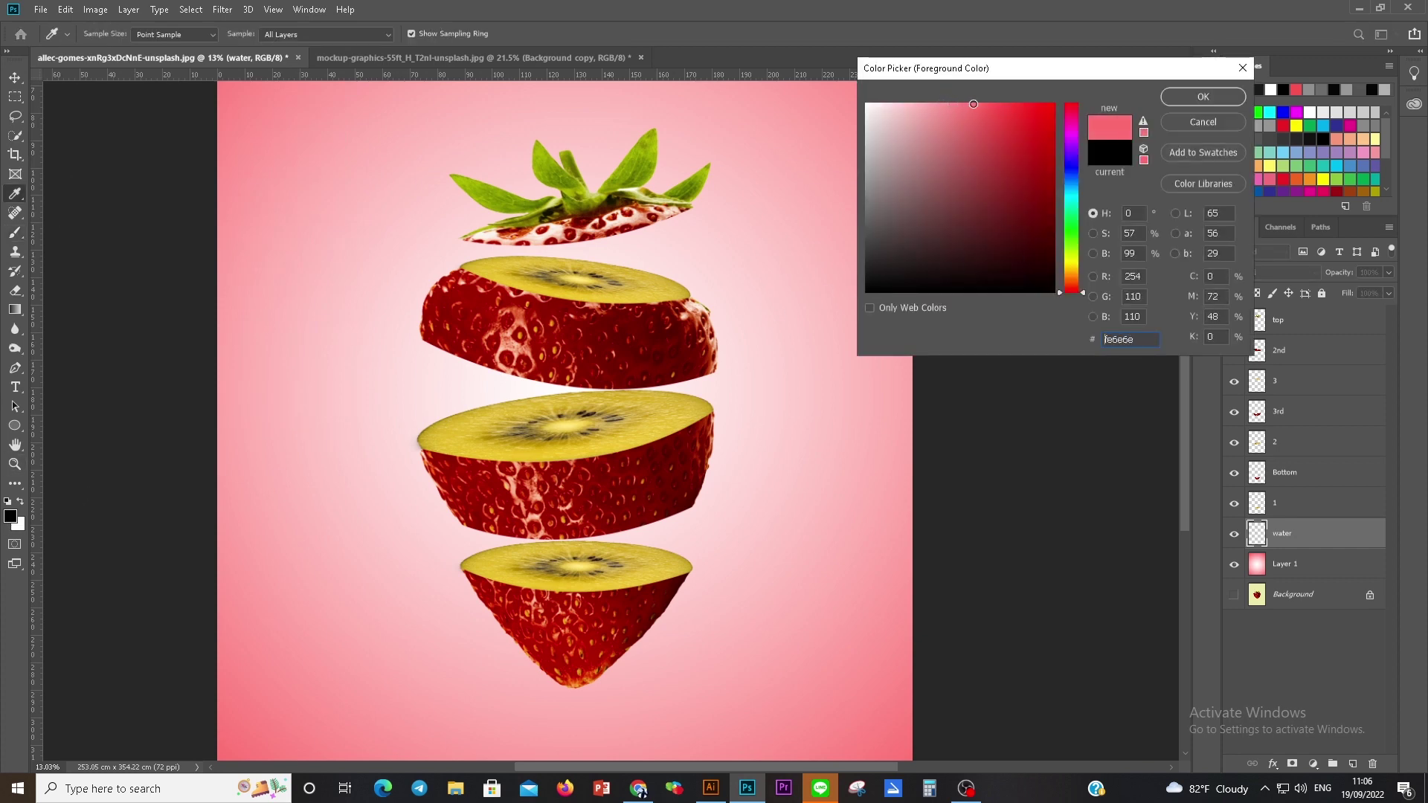
Step: Confirm the pink foreground colour and enlarge the splash brush considerably
{"action": "left_click", "coordinate": [1201, 97]}
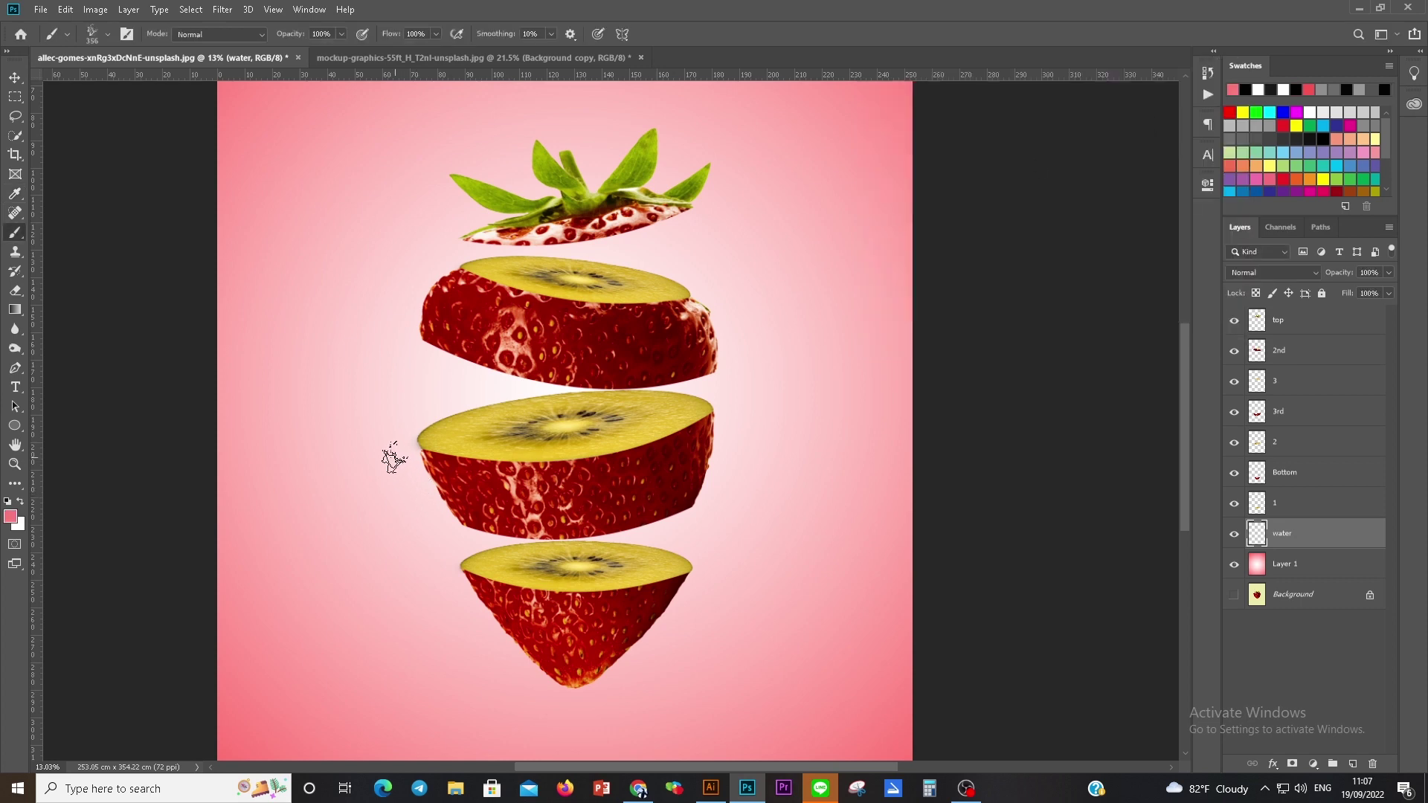
{"action": "key", "text": "bracketright"}
{"action": "key", "text": "bracketright"}
{"action": "key", "text": "bracketright"}
{"action": "key", "text": "bracketright"}
{"action": "key", "text": "bracketright"}
{"action": "key", "text": "bracketright"}
{"action": "key", "text": "bracketright"}
{"action": "key", "text": "bracketright"}
{"action": "key", "text": "bracketright"}
{"action": "key", "text": "bracketright"}
{"action": "key", "text": "bracketright"}
{"action": "key", "text": "bracketright"}
{"action": "key", "text": "bracketright"}
{"action": "key", "text": "bracketright"}
{"action": "key", "text": "bracketright"}
{"action": "key", "text": "bracketright"}
{"action": "key", "text": "bracketright"}
{"action": "key", "text": "bracketright"}
{"action": "left_click", "coordinate": [107, 35]}
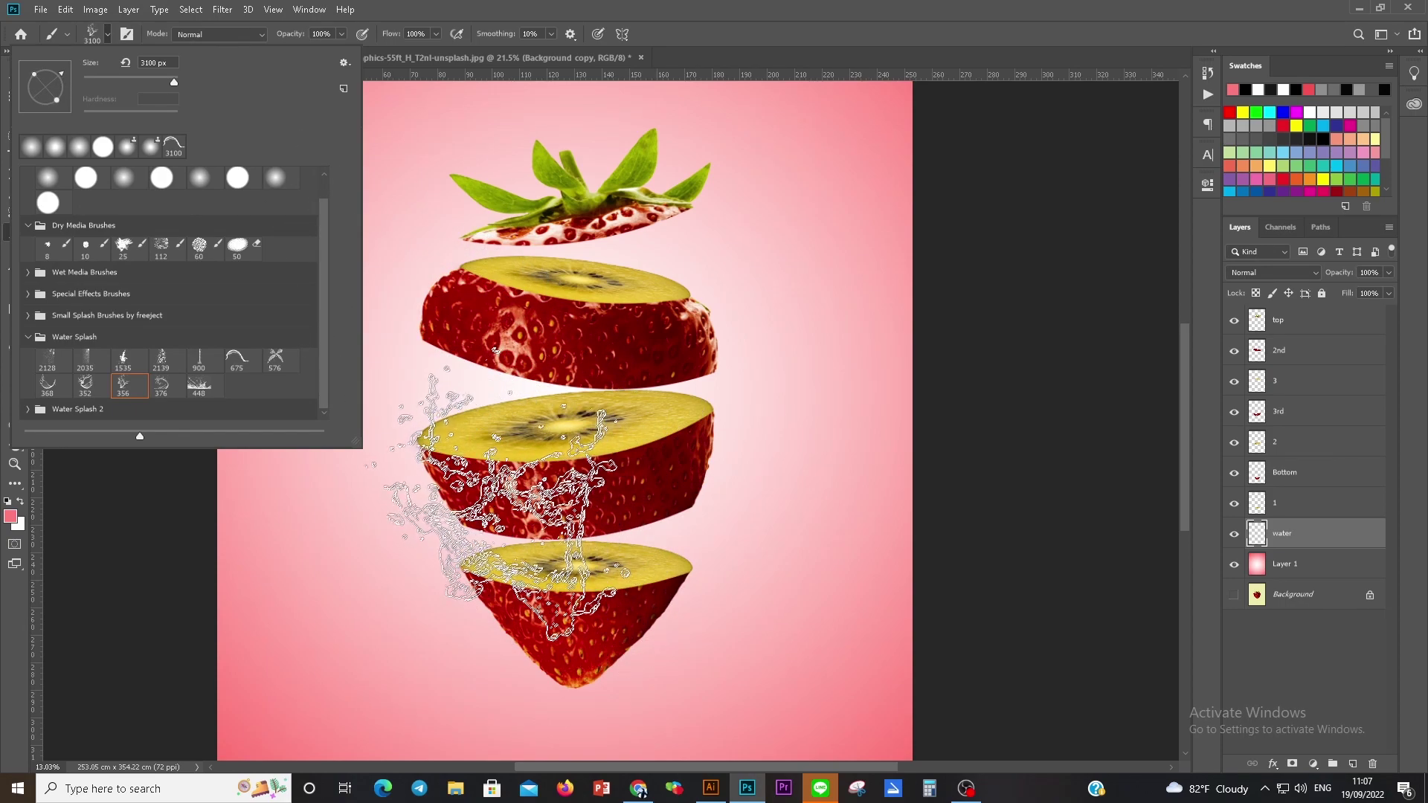
{"action": "left_click", "coordinate": [735, 29]}
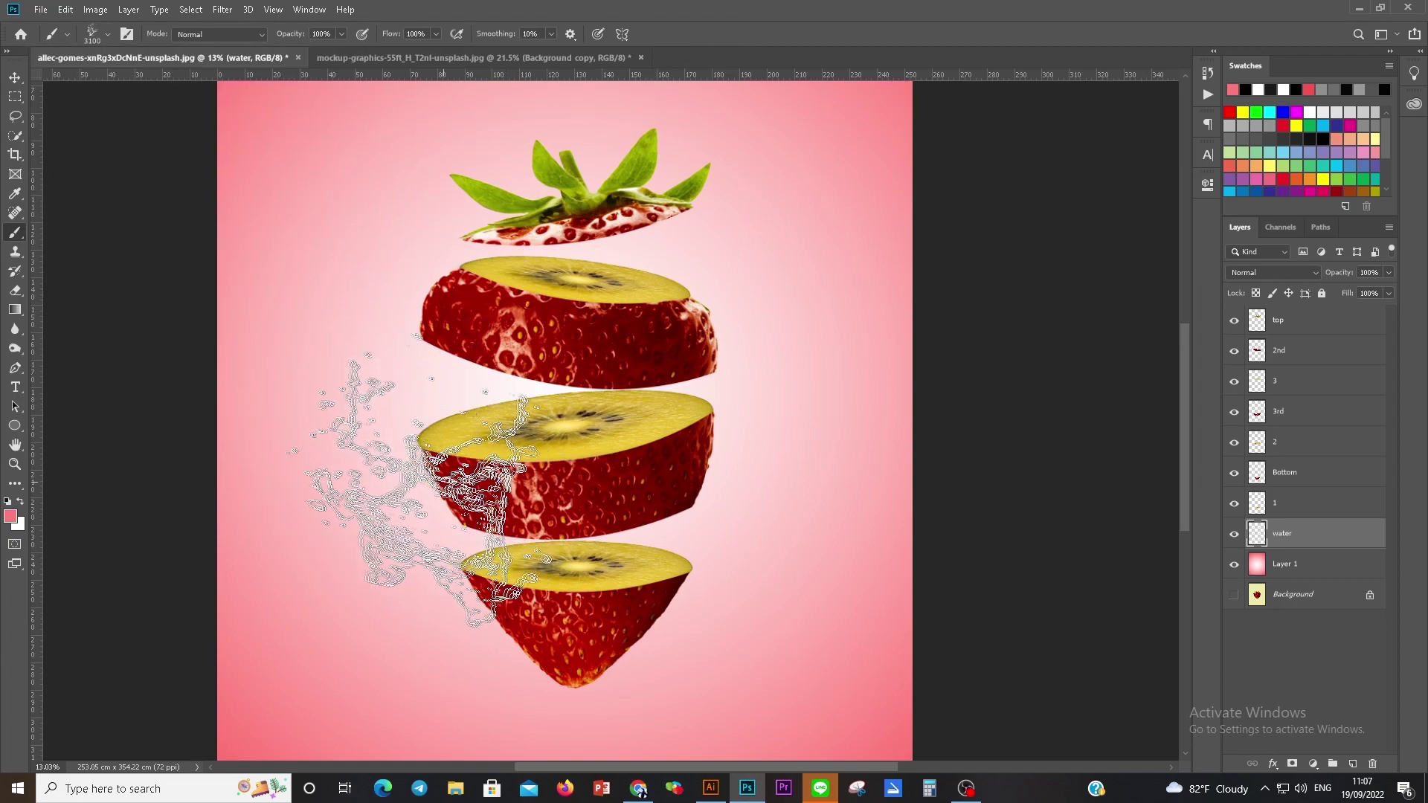
{"action": "key", "text": "bracketright"}
{"action": "key", "text": "bracketright"}
{"action": "key", "text": "bracketright"}
{"action": "key", "text": "bracketright"}
{"action": "key", "text": "bracketright"}
{"action": "key", "text": "bracketright"}
{"action": "key", "text": "bracketright"}
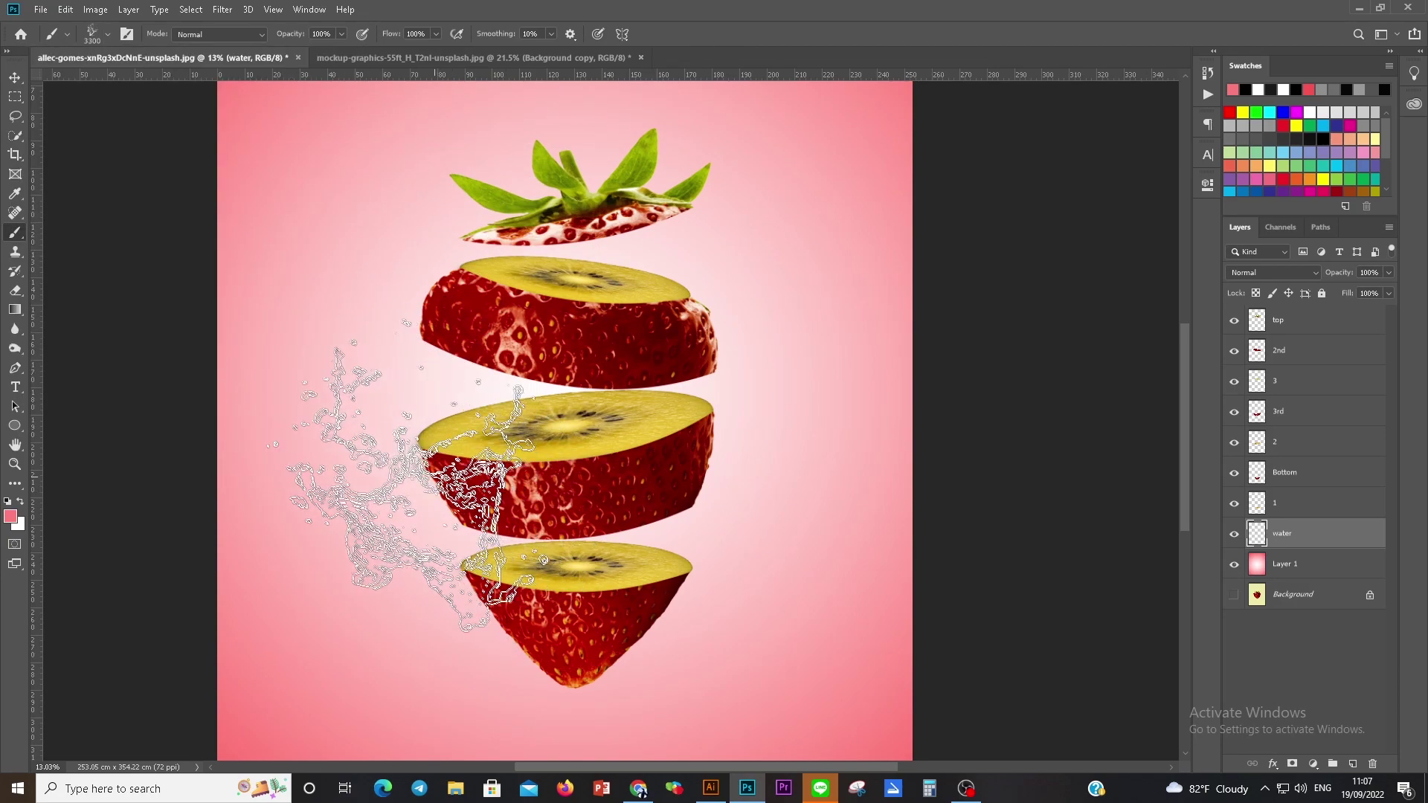
{"action": "key", "text": "bracketright"}
{"action": "key", "text": "bracketright"}
{"action": "key", "text": "bracketright"}
{"action": "key", "text": "bracketright"}
{"action": "key", "text": "bracketright"}
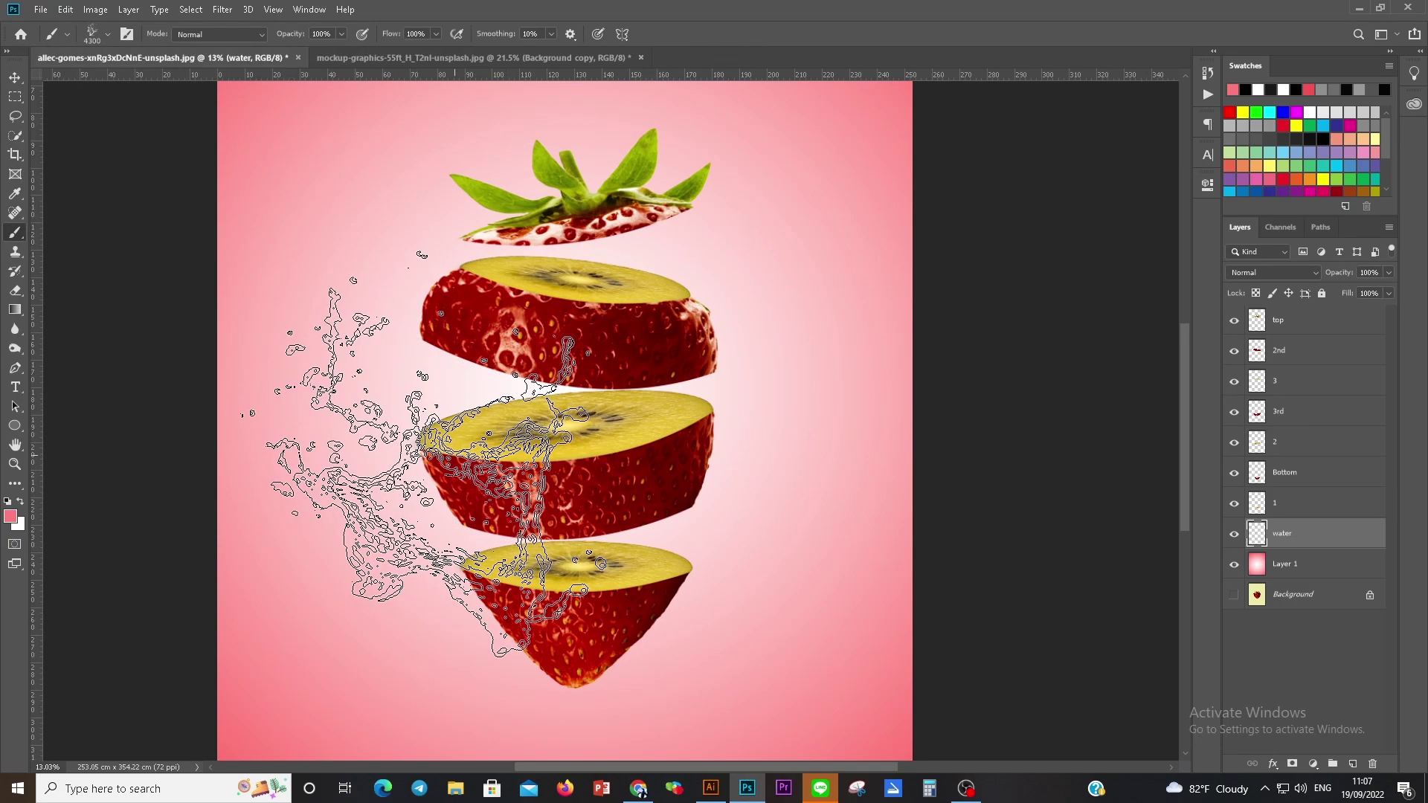
Step: Stamp a pink splash on the water layer left of the lower strawberry slices
{"action": "left_click", "coordinate": [431, 457]}
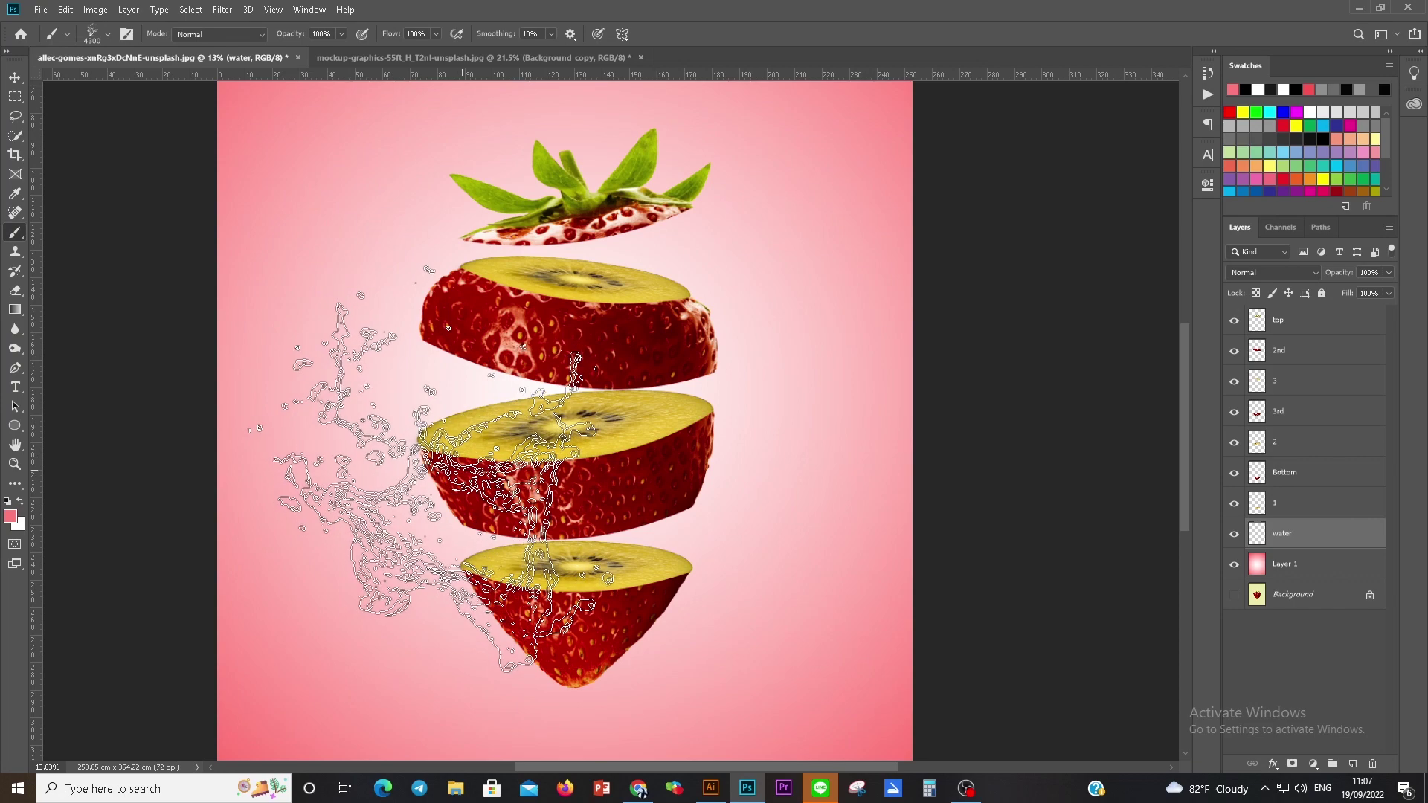
{"action": "left_click", "coordinate": [431, 457]}
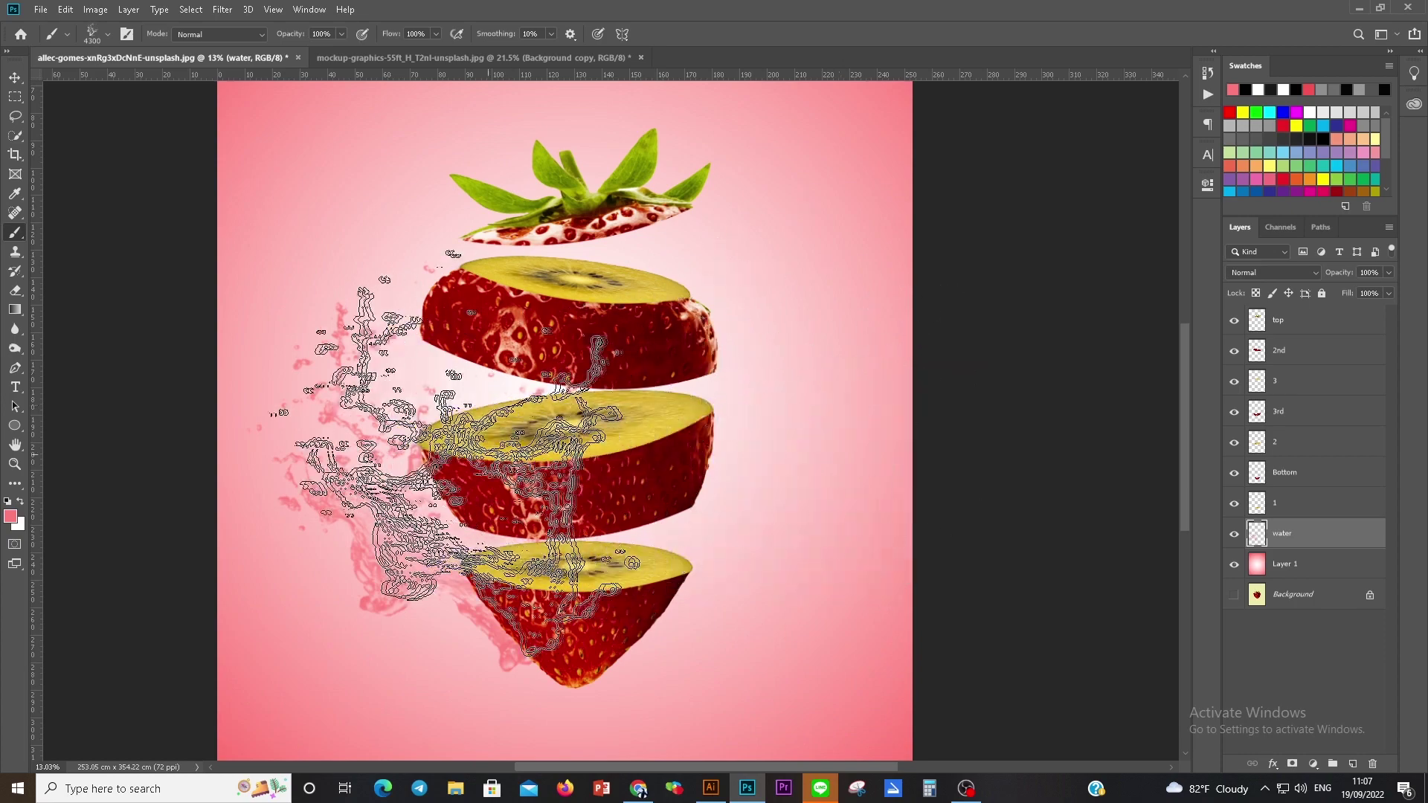
{"action": "key", "text": "ctrl+z"}
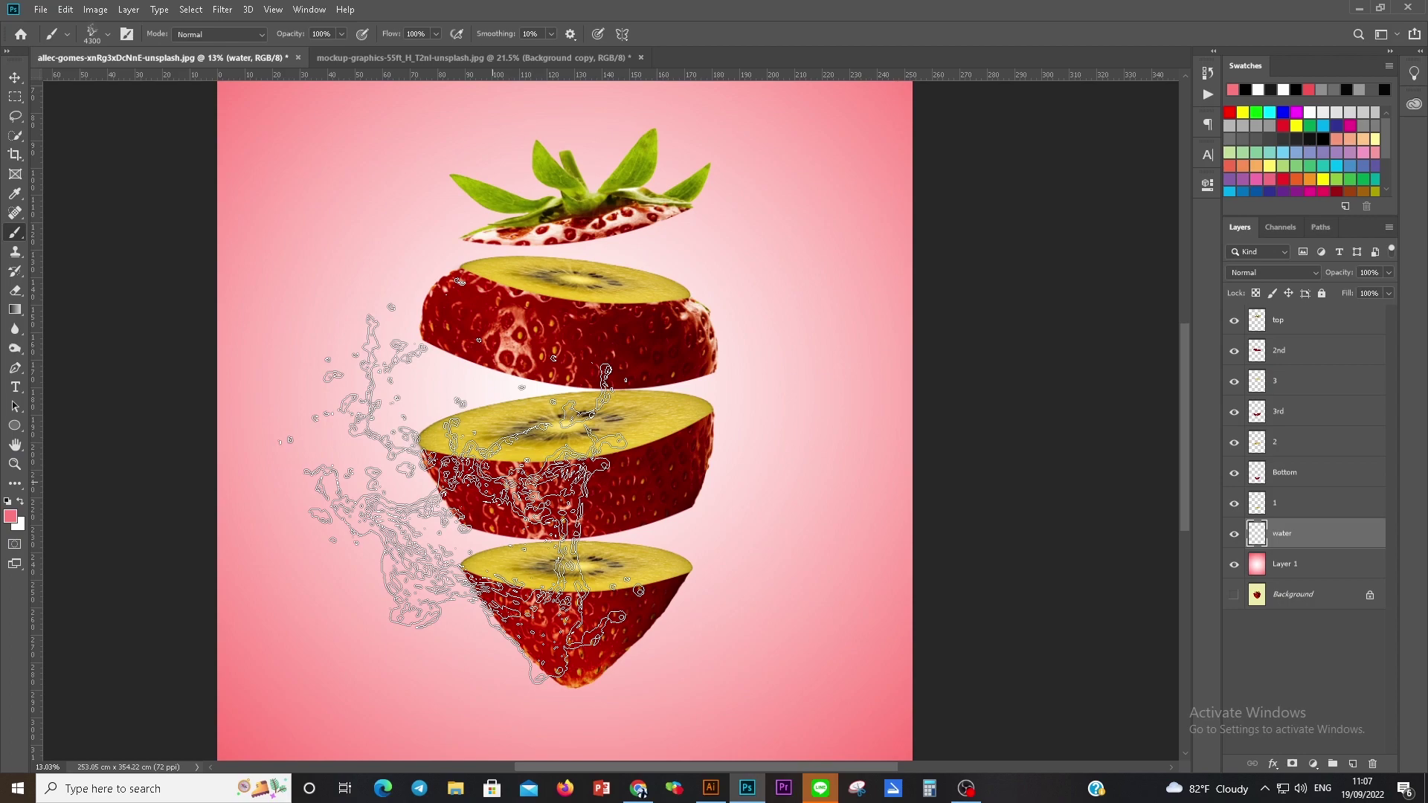
{"action": "left_click", "coordinate": [461, 491]}
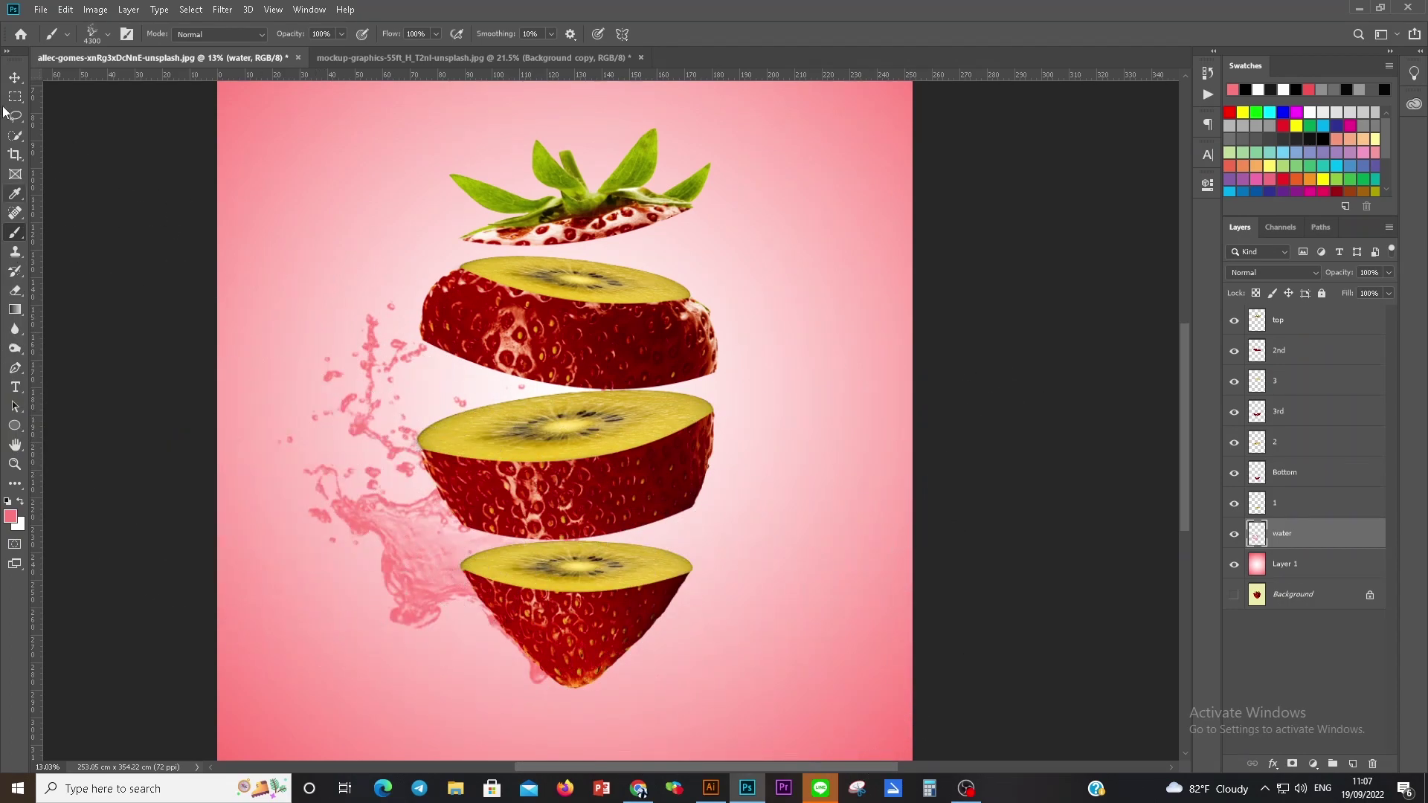
{"action": "left_click", "coordinate": [14, 77]}
{"action": "left_click", "coordinate": [67, 78]}
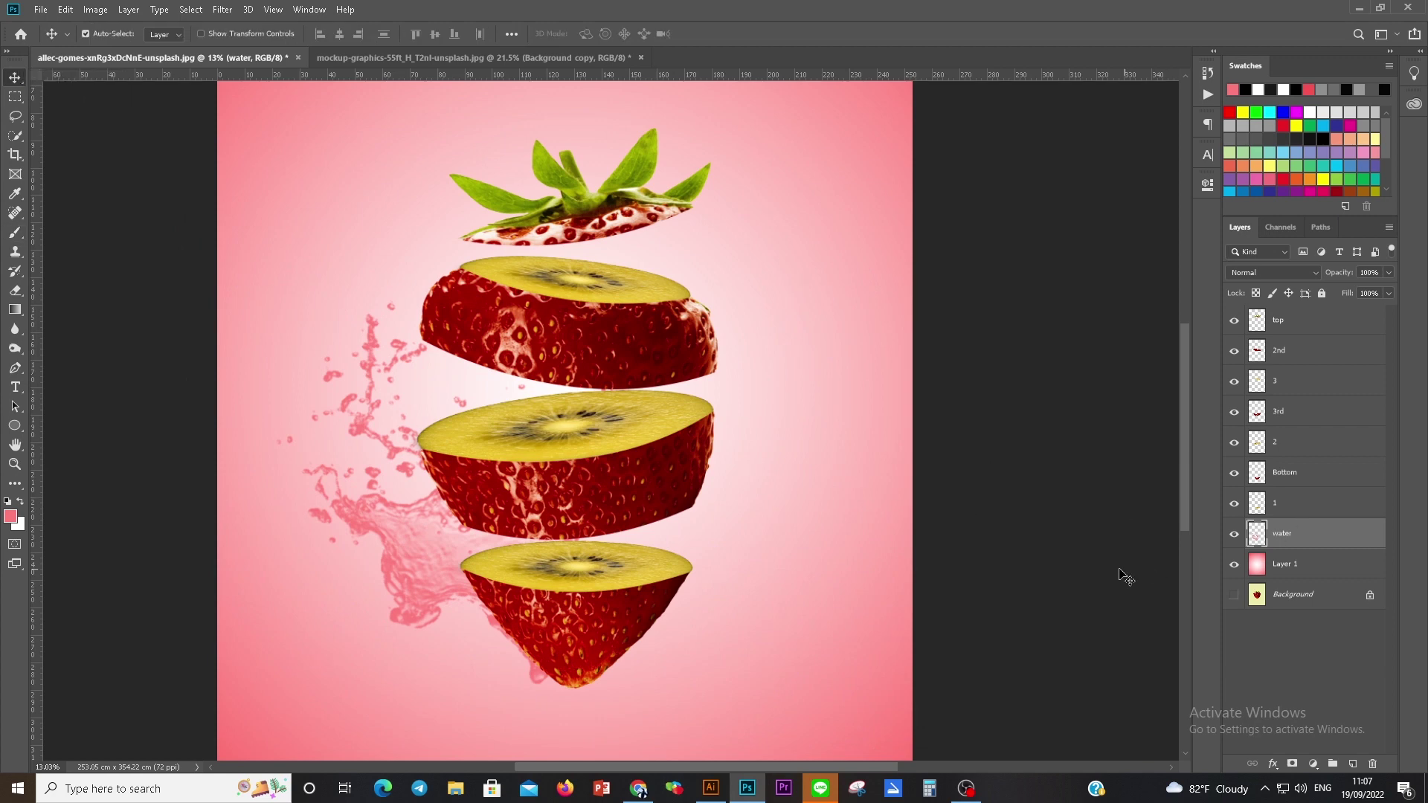
Step: Create an empty layer named 'water 1' above all slice layers, with the plain brush reselected
{"action": "left_click", "coordinate": [1354, 765]}
{"action": "left_click_drag", "start_coordinate": [1323, 535], "coordinate": [1325, 319]}
{"action": "double_click", "coordinate": [1285, 321]}
{"action": "type", "text": "water 1"}
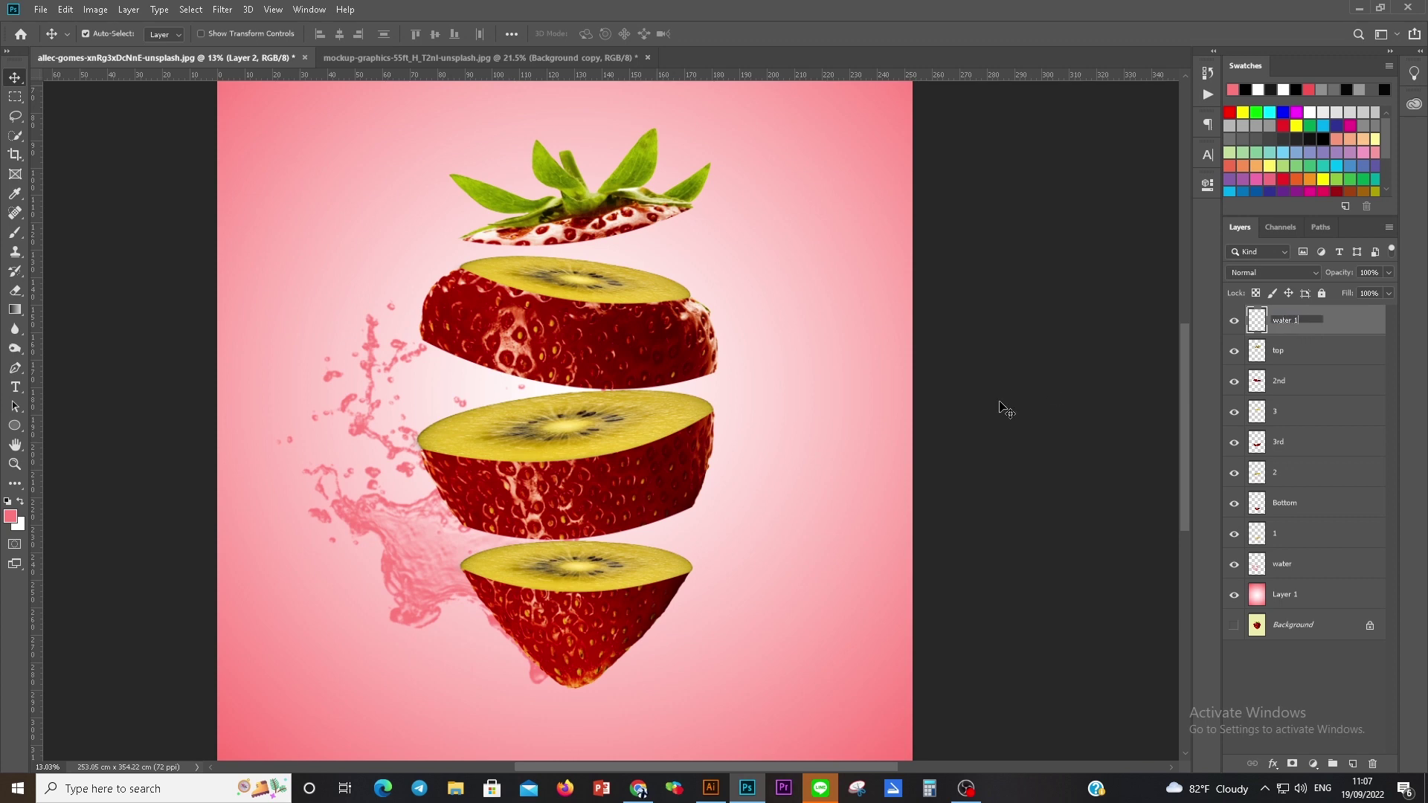
{"action": "key", "text": "Return"}
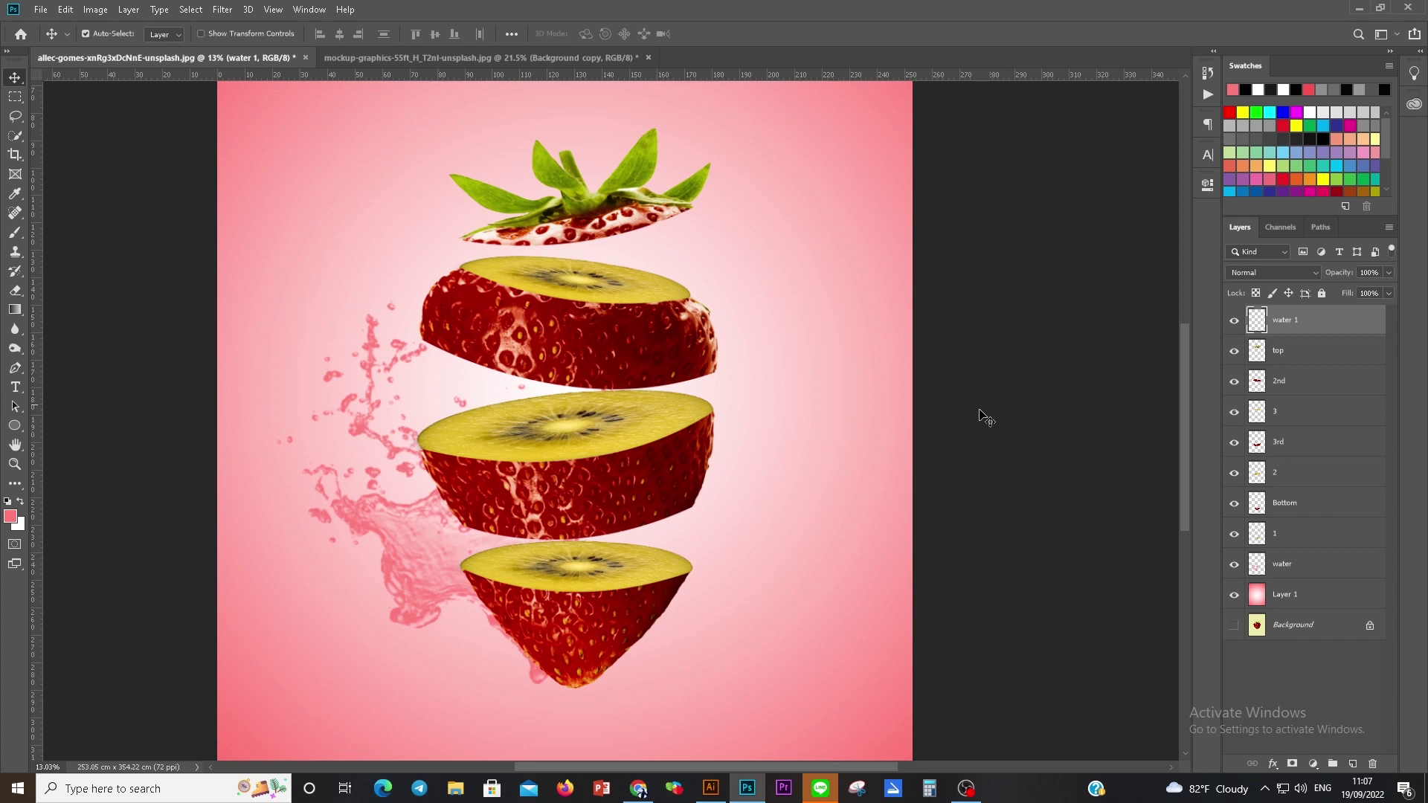
{"action": "left_click", "coordinate": [17, 235]}
{"action": "left_click", "coordinate": [67, 234]}
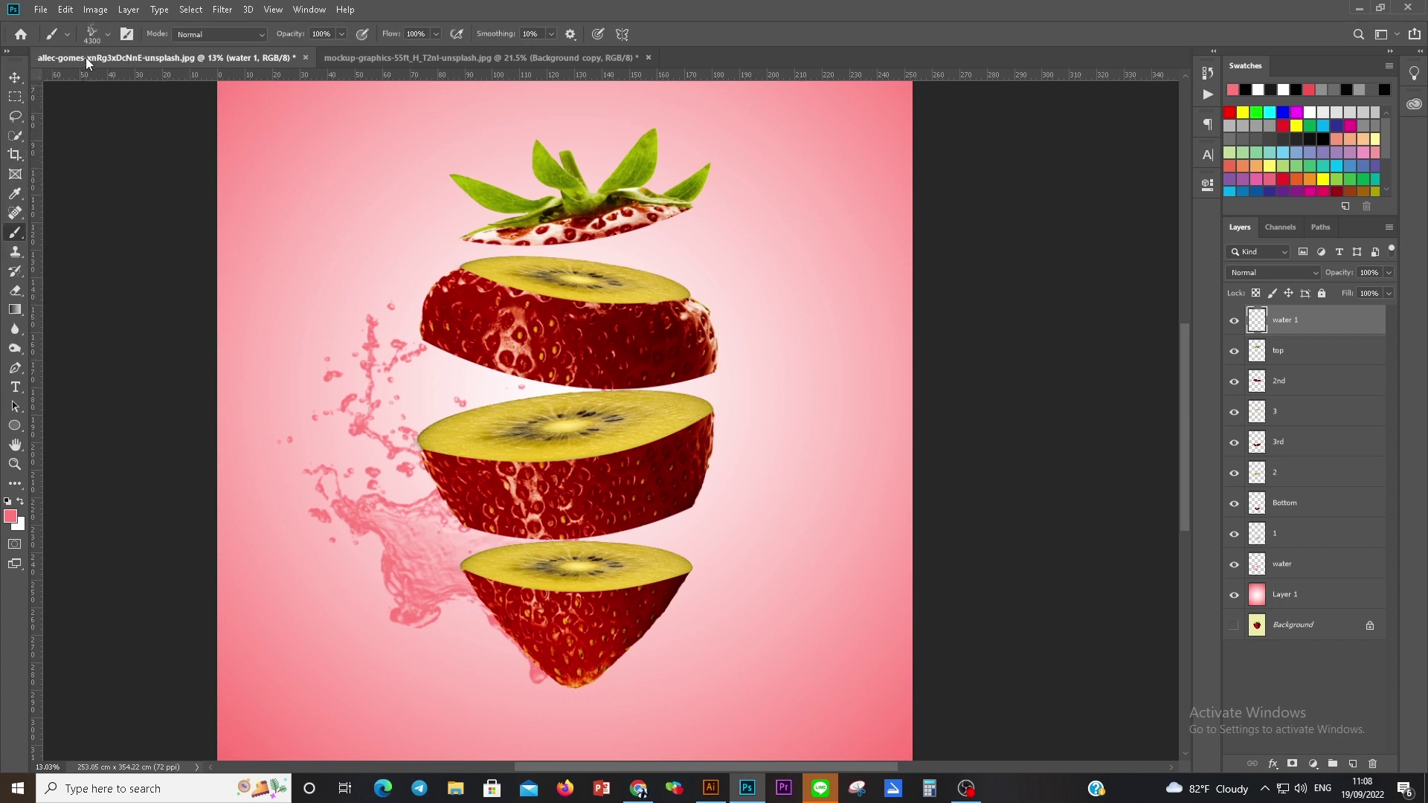
Step: Choose a Water Splash brush preset and enlarge it with the bracket keys
{"action": "left_click", "coordinate": [109, 34]}
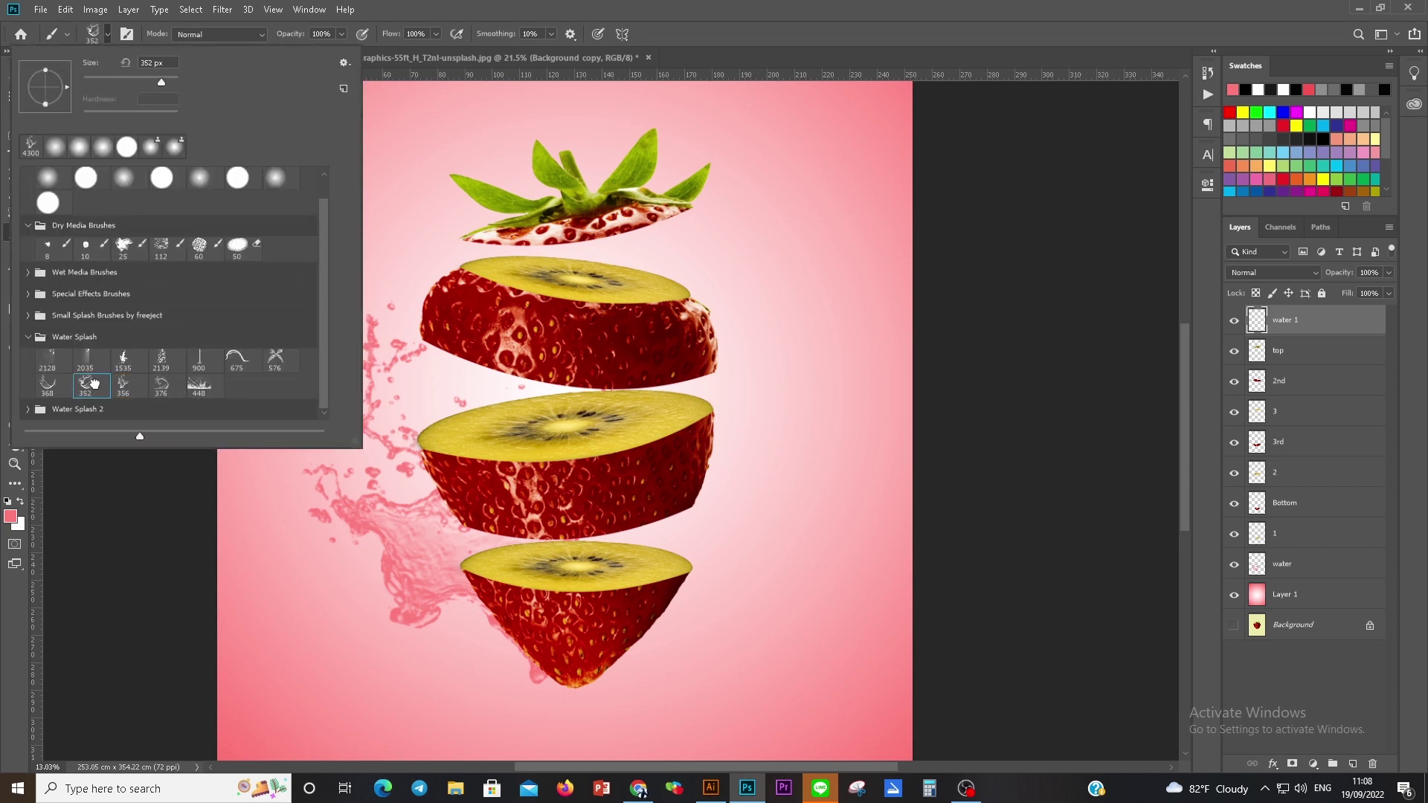
{"action": "key", "text": "Escape"}
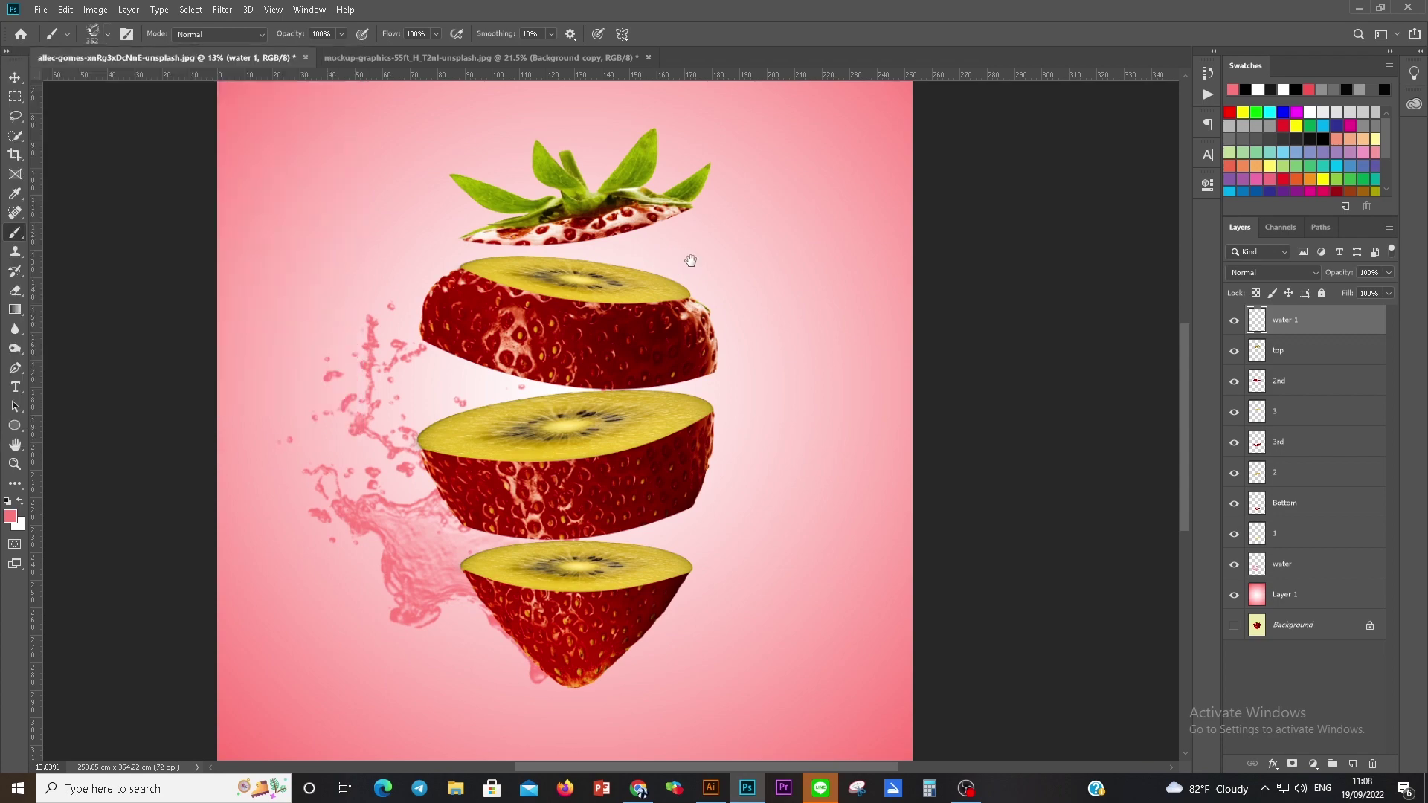
{"action": "key", "text": "bracketright"}
{"action": "key", "text": "bracketright"}
{"action": "key", "text": "bracketright"}
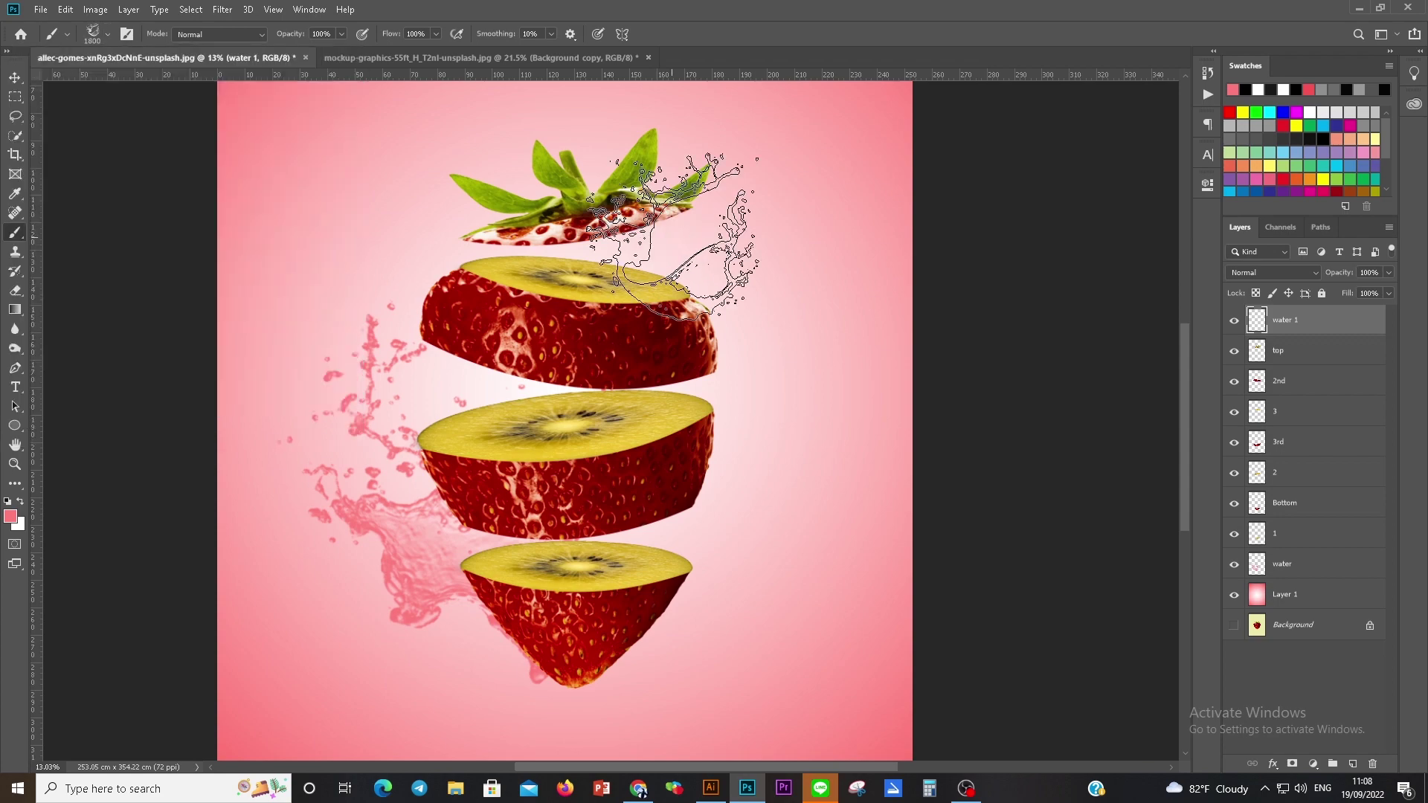
{"action": "scroll", "coordinate": [718, 189], "scroll_direction": "up", "scroll_amount": 2}
{"action": "key", "text": "bracketright"}
{"action": "key", "text": "bracketright"}
{"action": "key", "text": "bracketright"}
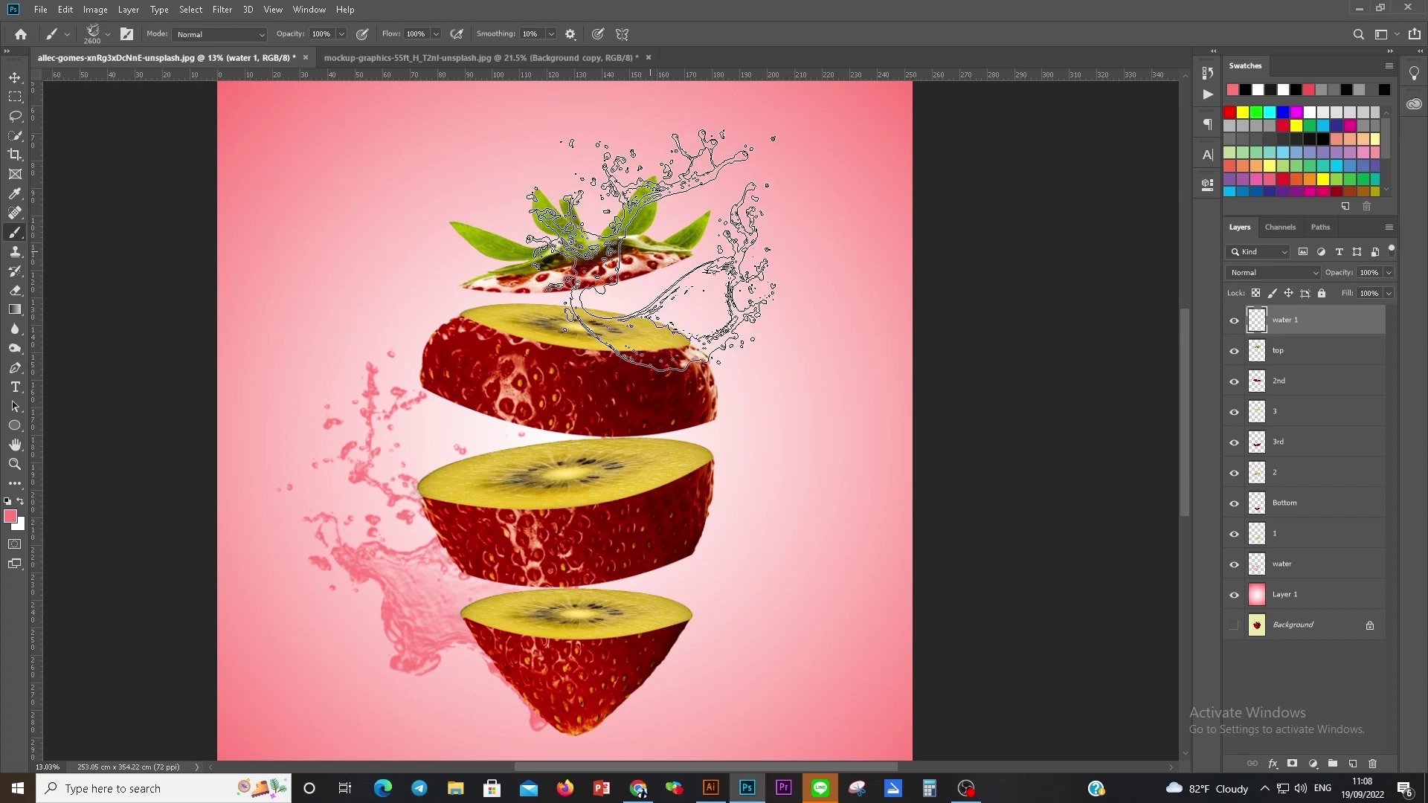
{"action": "scroll", "coordinate": [647, 256], "scroll_direction": "up", "scroll_amount": 1}
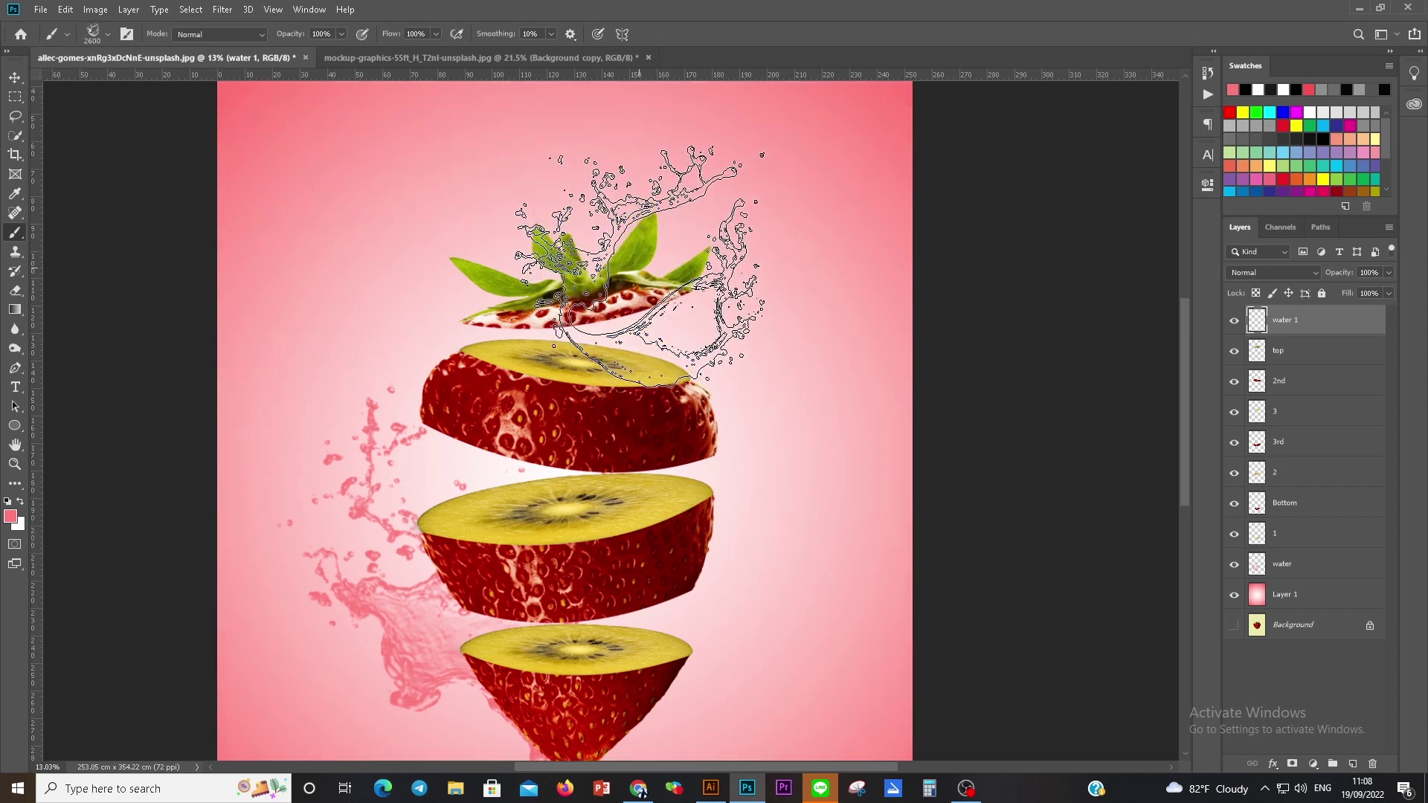
{"action": "key", "text": "bracketleft"}
{"action": "key", "text": "bracketleft"}
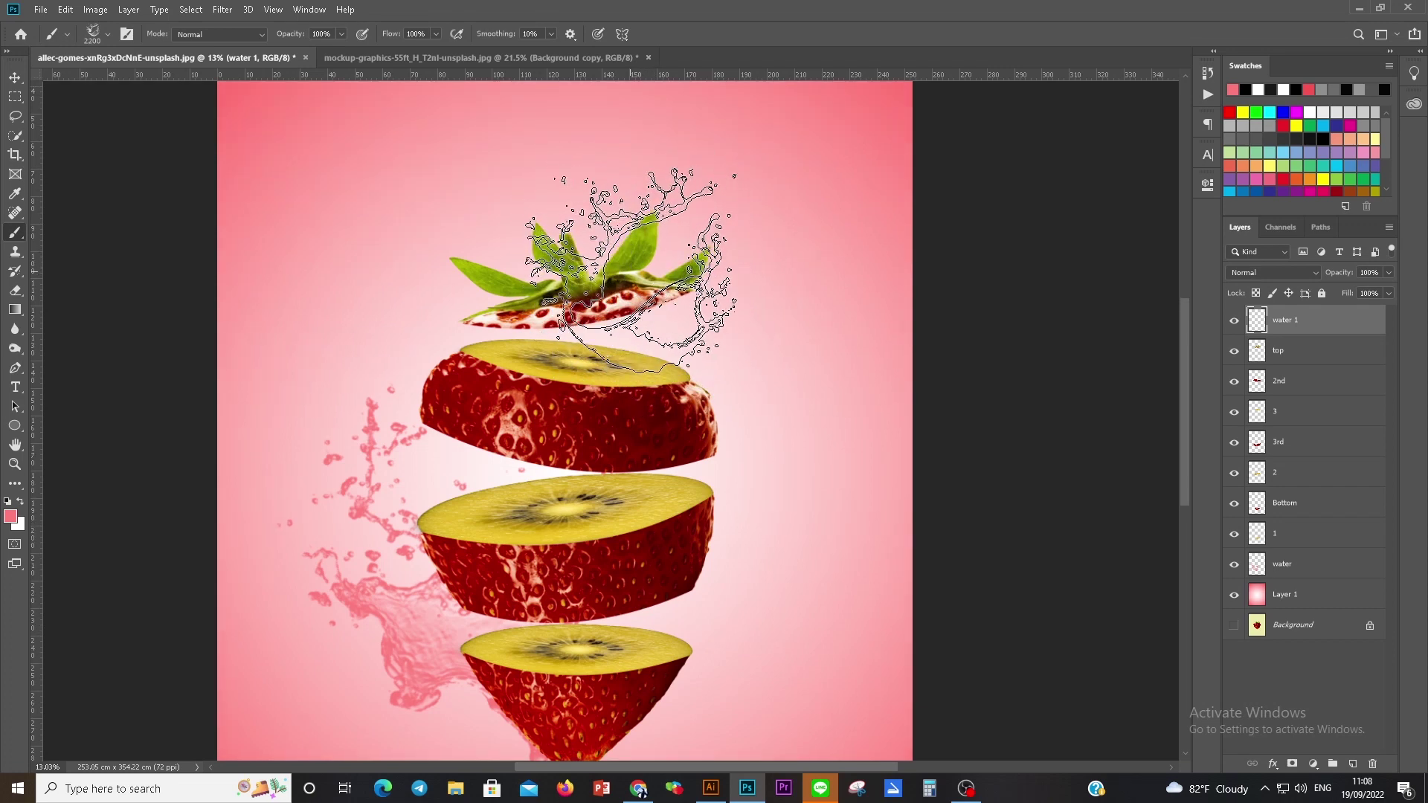
{"action": "key", "text": "bracketright"}
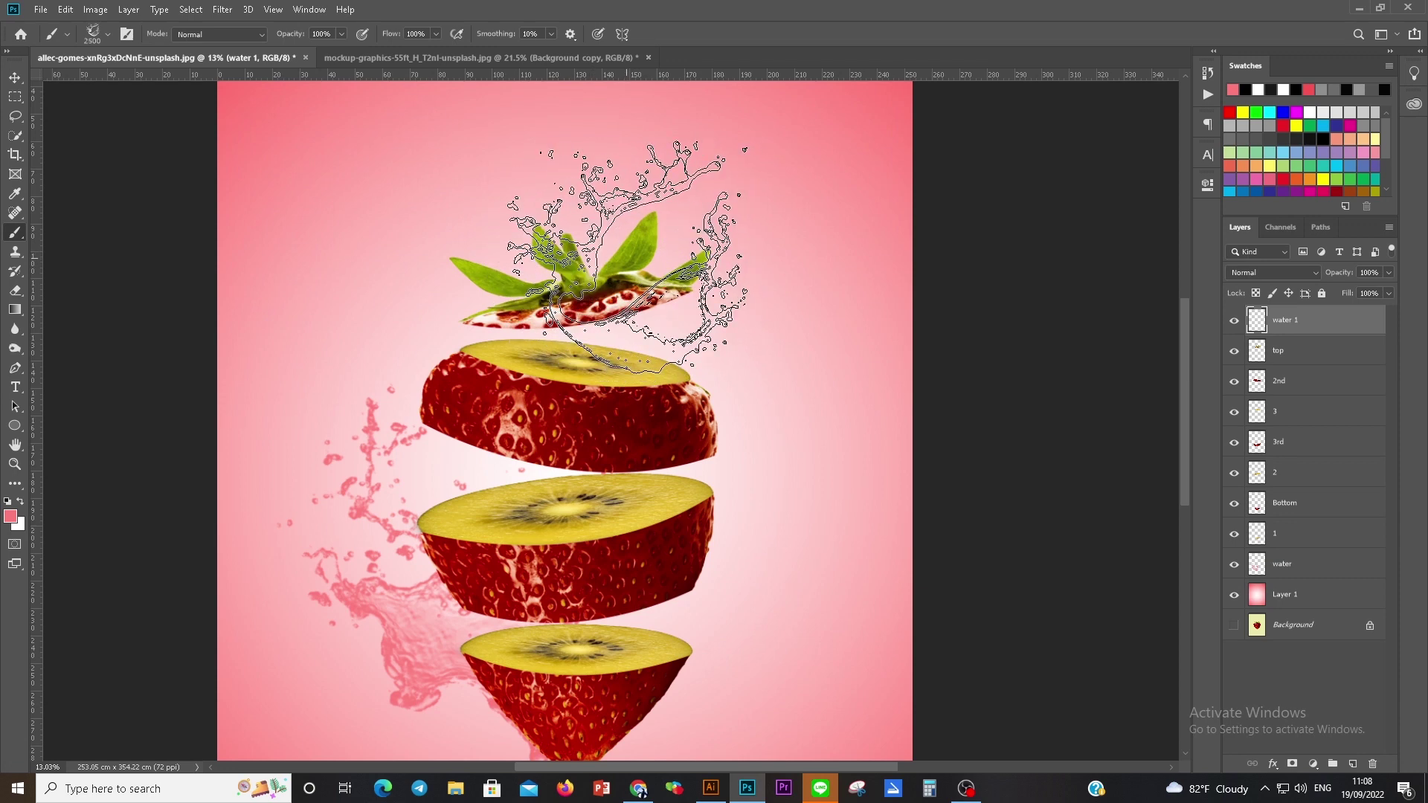
Step: Move water 1 under the top layer and stamp an up-right-rotated pink splash behind the strawberry top
{"action": "left_click_drag", "start_coordinate": [1307, 329], "coordinate": [1311, 362]}
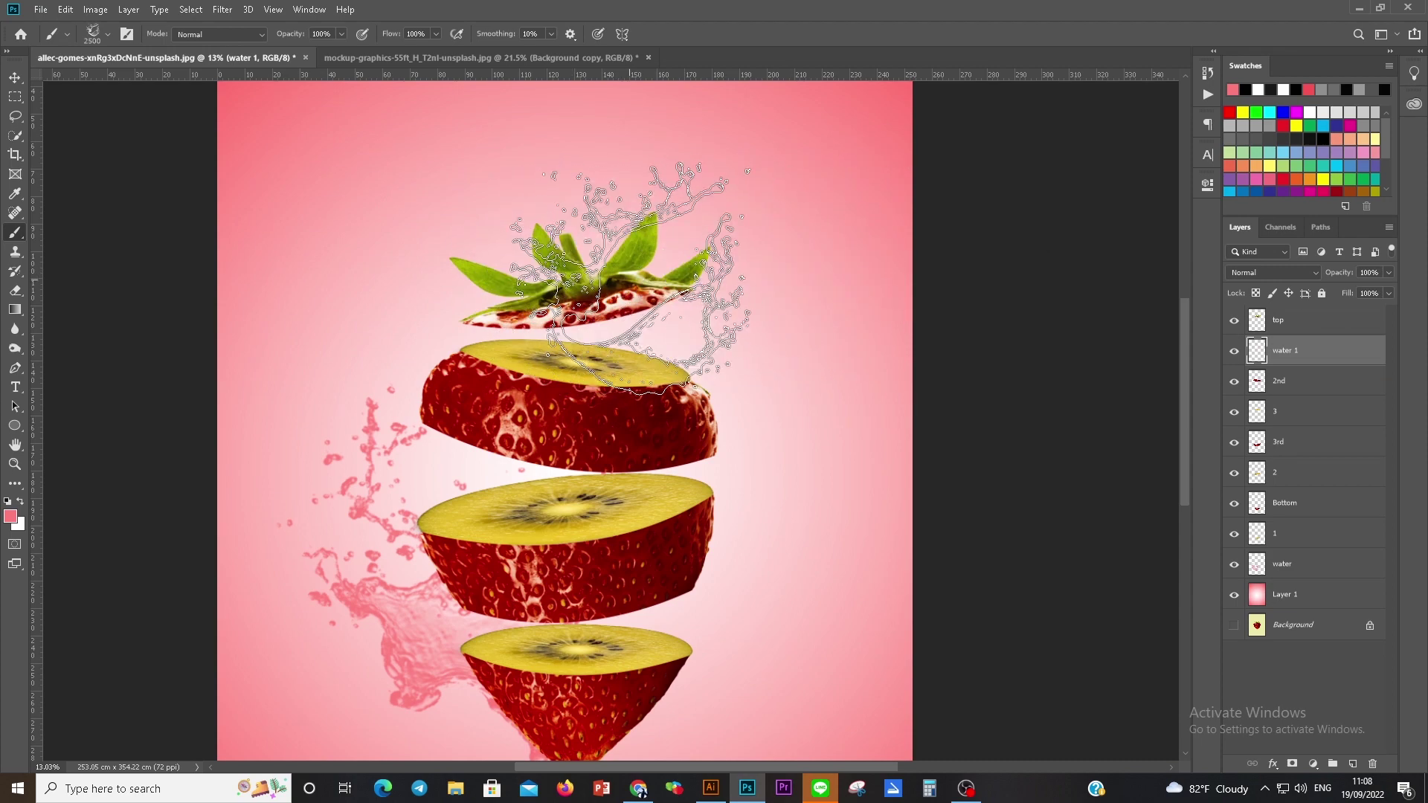
{"action": "left_click", "coordinate": [109, 31]}
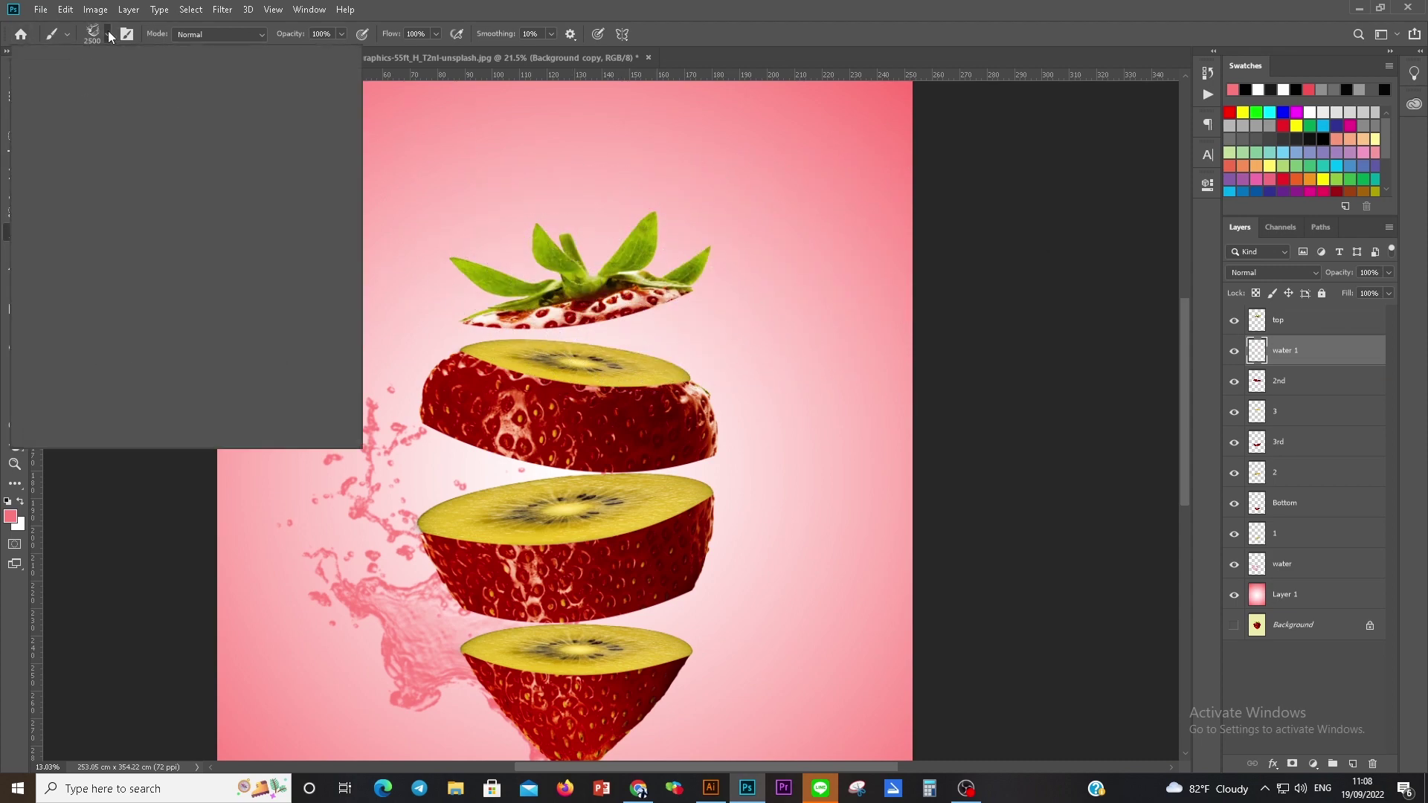
{"action": "left_click_drag", "start_coordinate": [69, 86], "coordinate": [68, 64]}
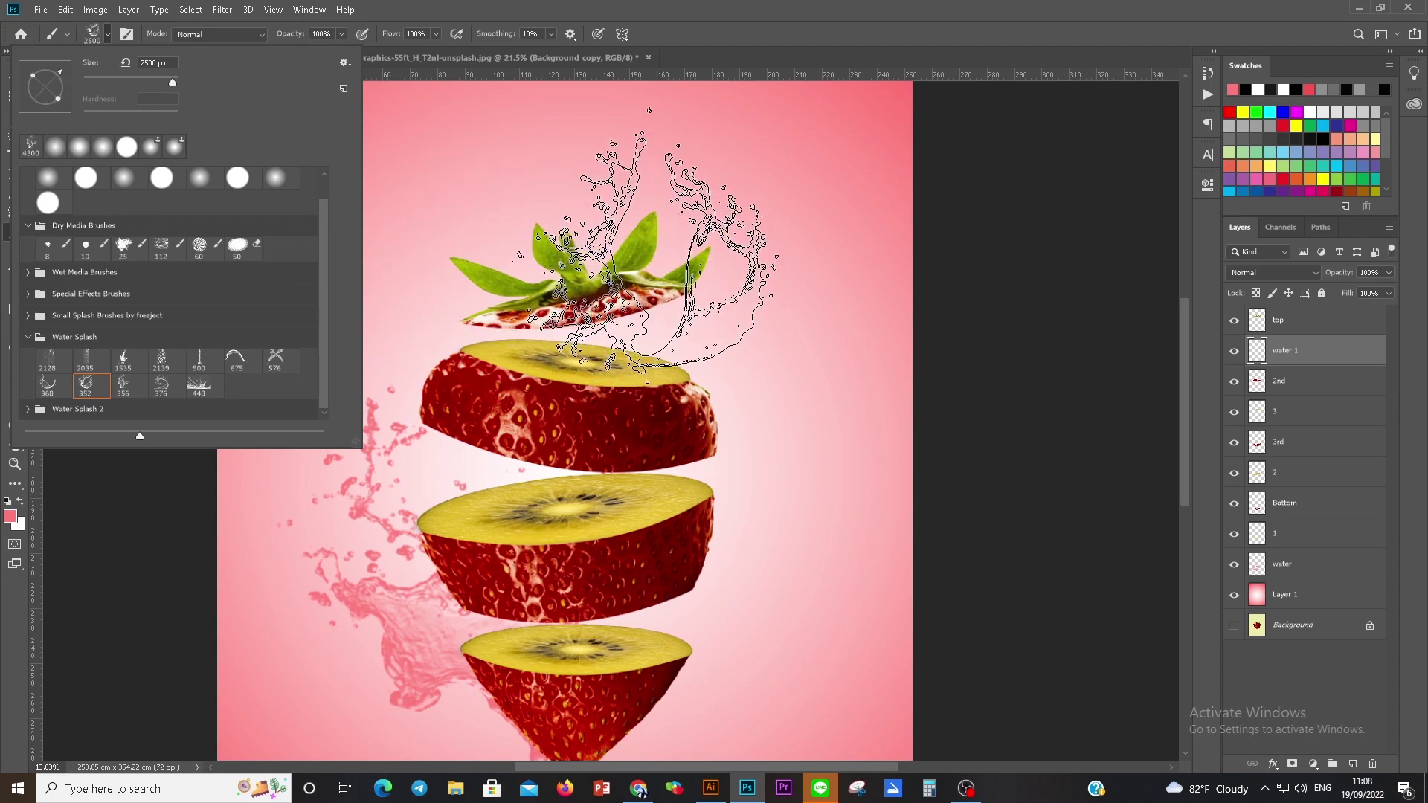
{"action": "left_click", "coordinate": [706, 46]}
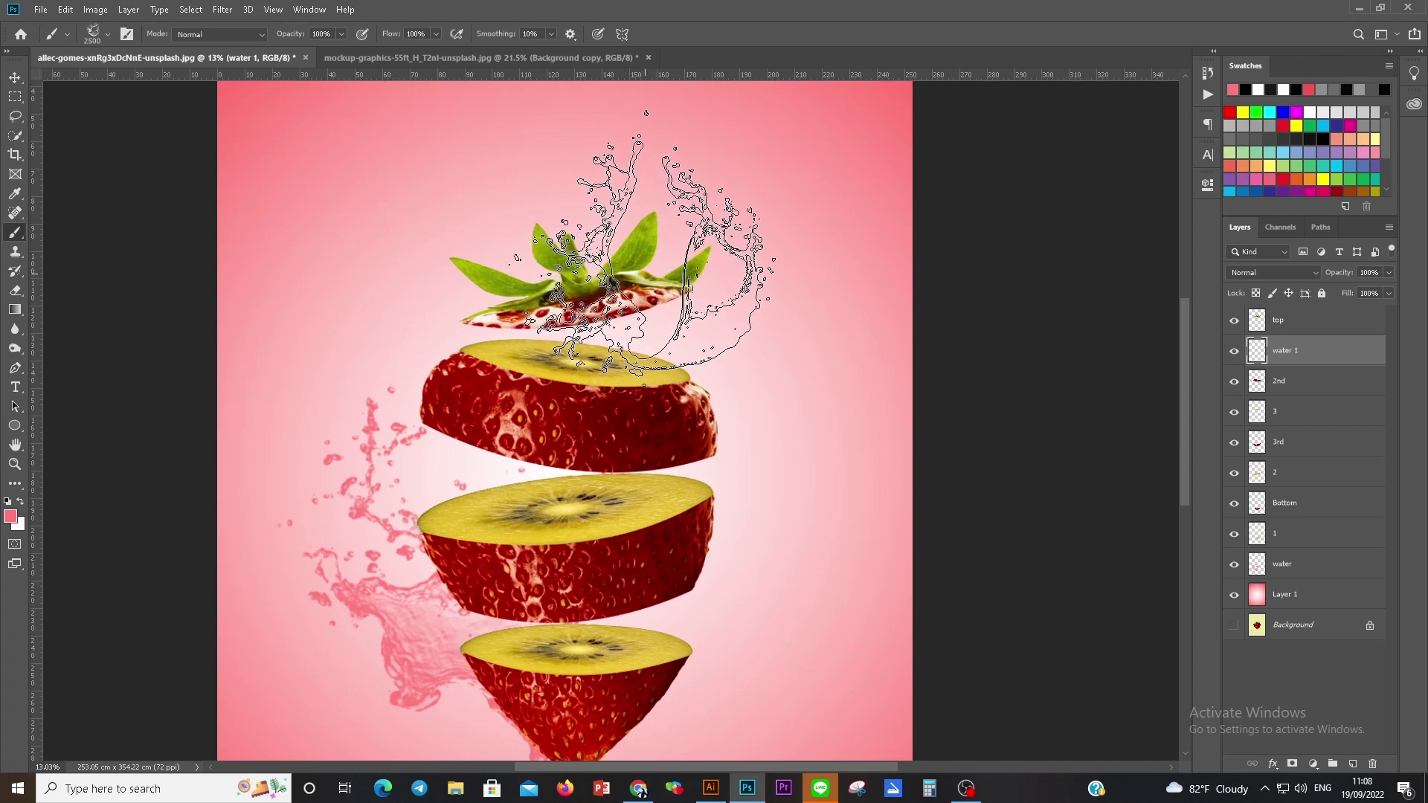
{"action": "left_click", "coordinate": [647, 245]}
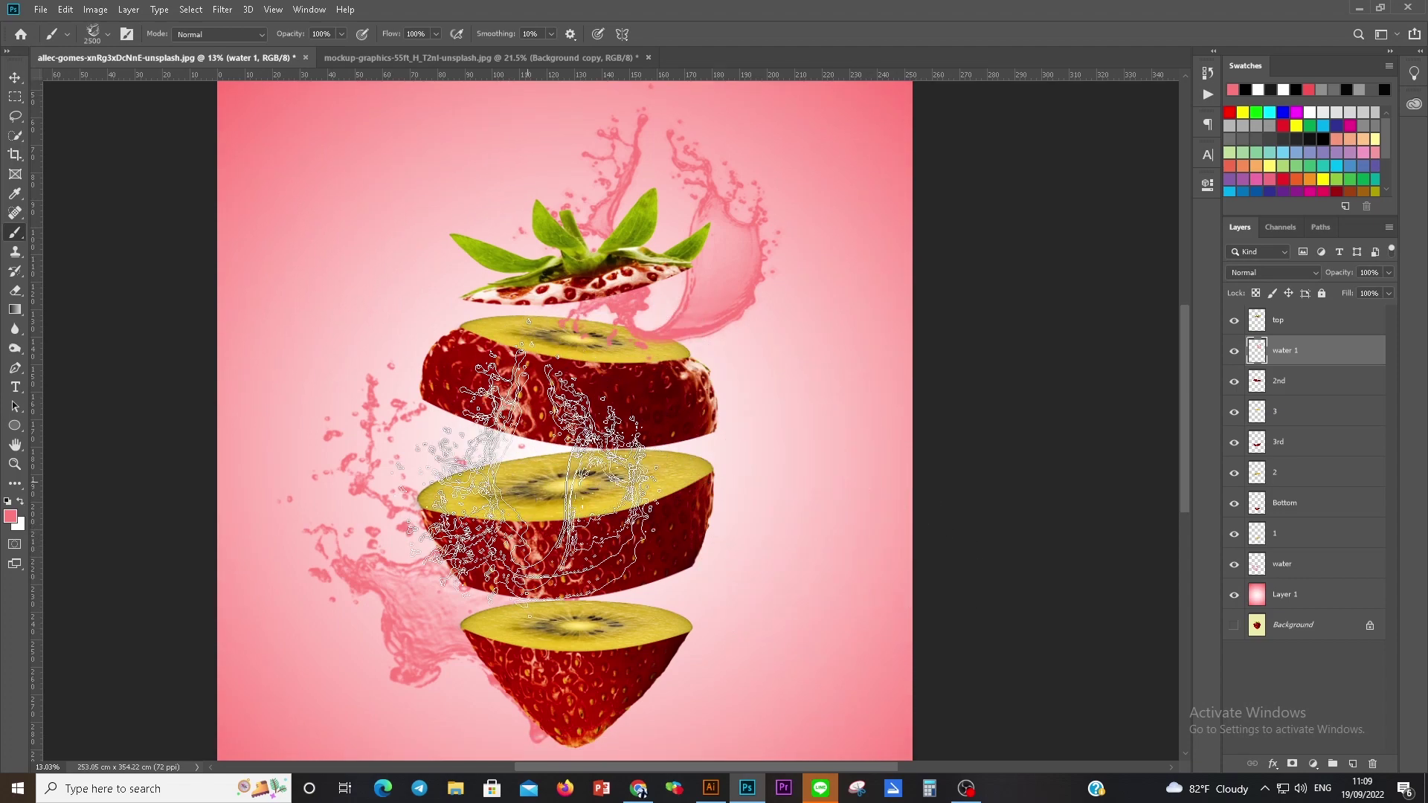
Step: Toggle the 2nd and 3rd layers' visibility to identify their slices, loading layer 3's outline
{"action": "left_click", "coordinate": [107, 33]}
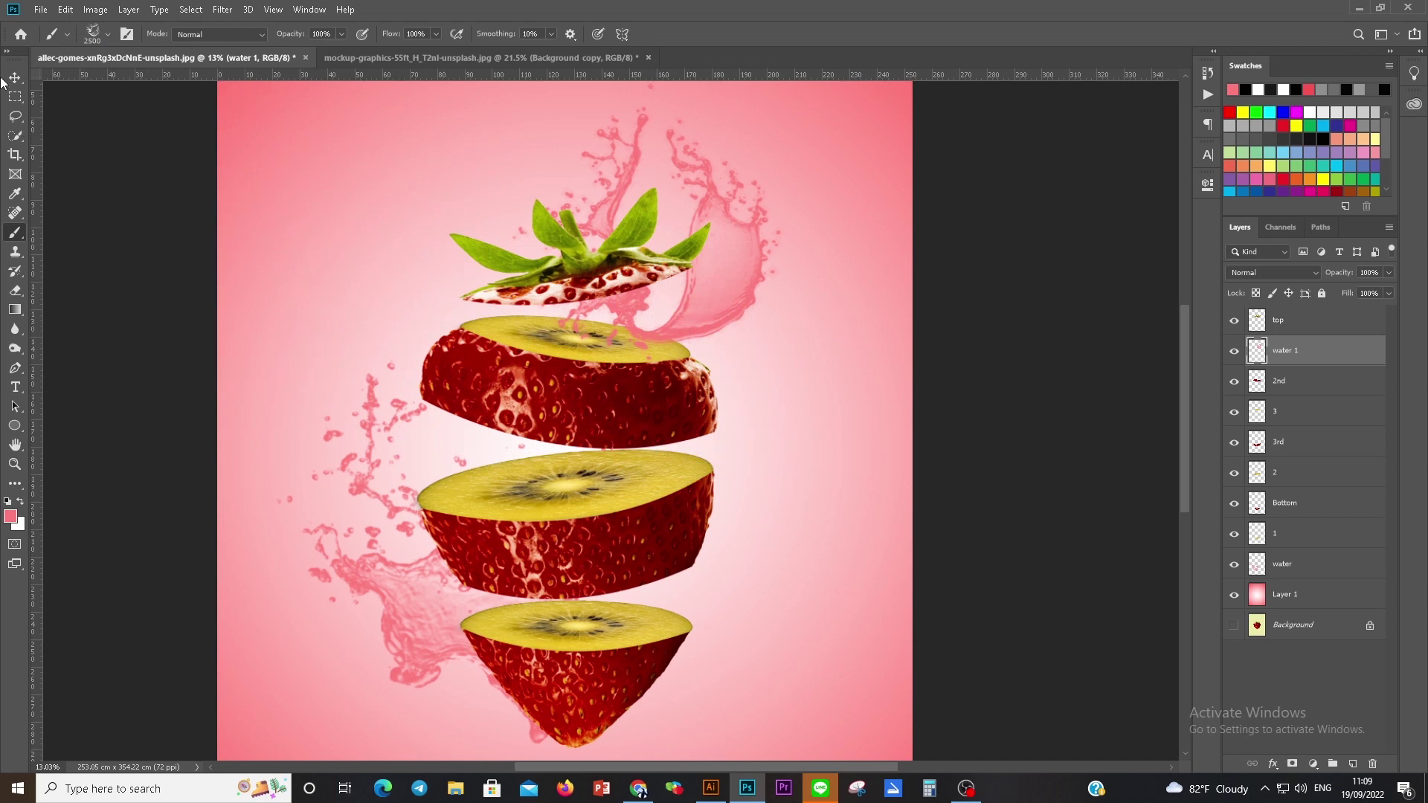
{"action": "left_click", "coordinate": [1283, 392]}
{"action": "left_click", "coordinate": [1236, 383]}
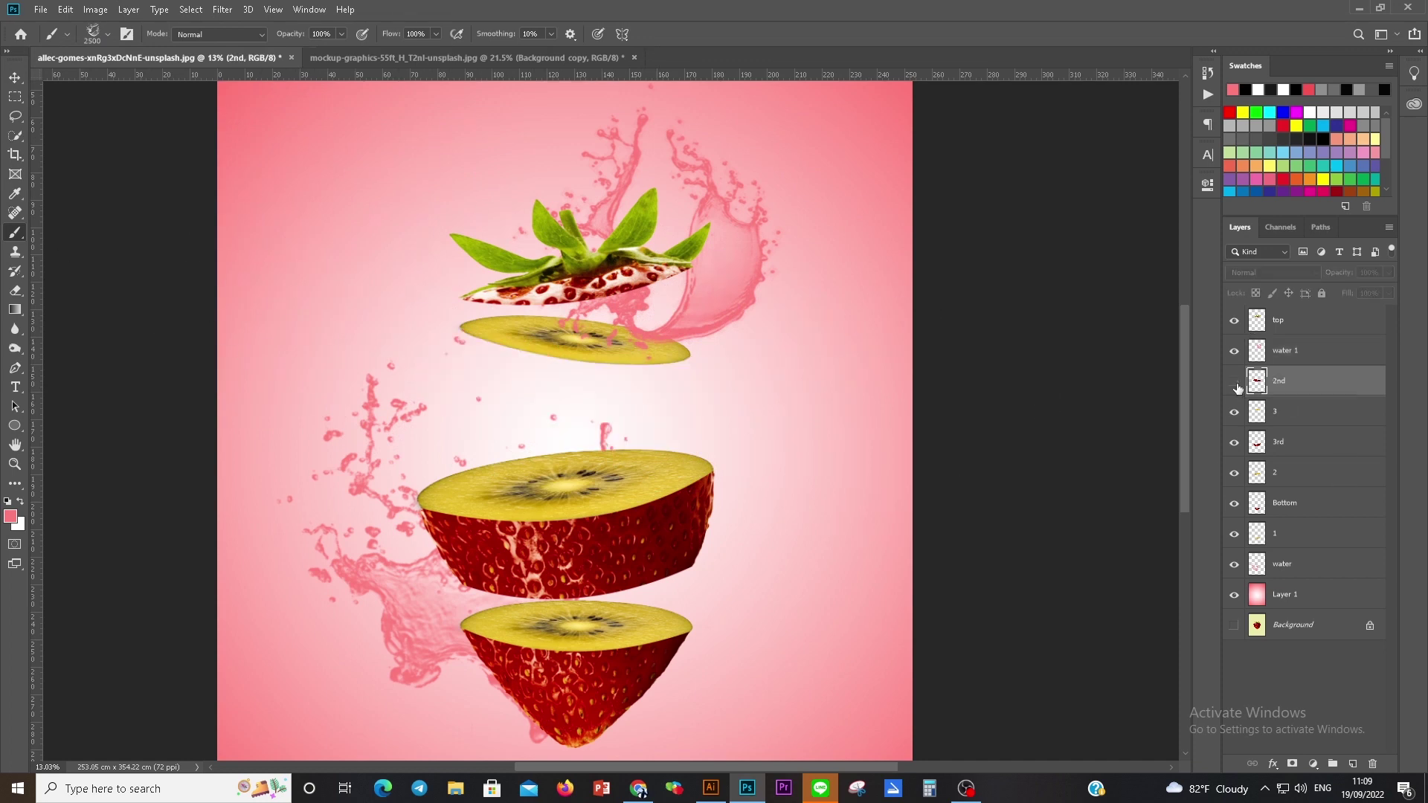
{"action": "left_click", "coordinate": [1235, 383]}
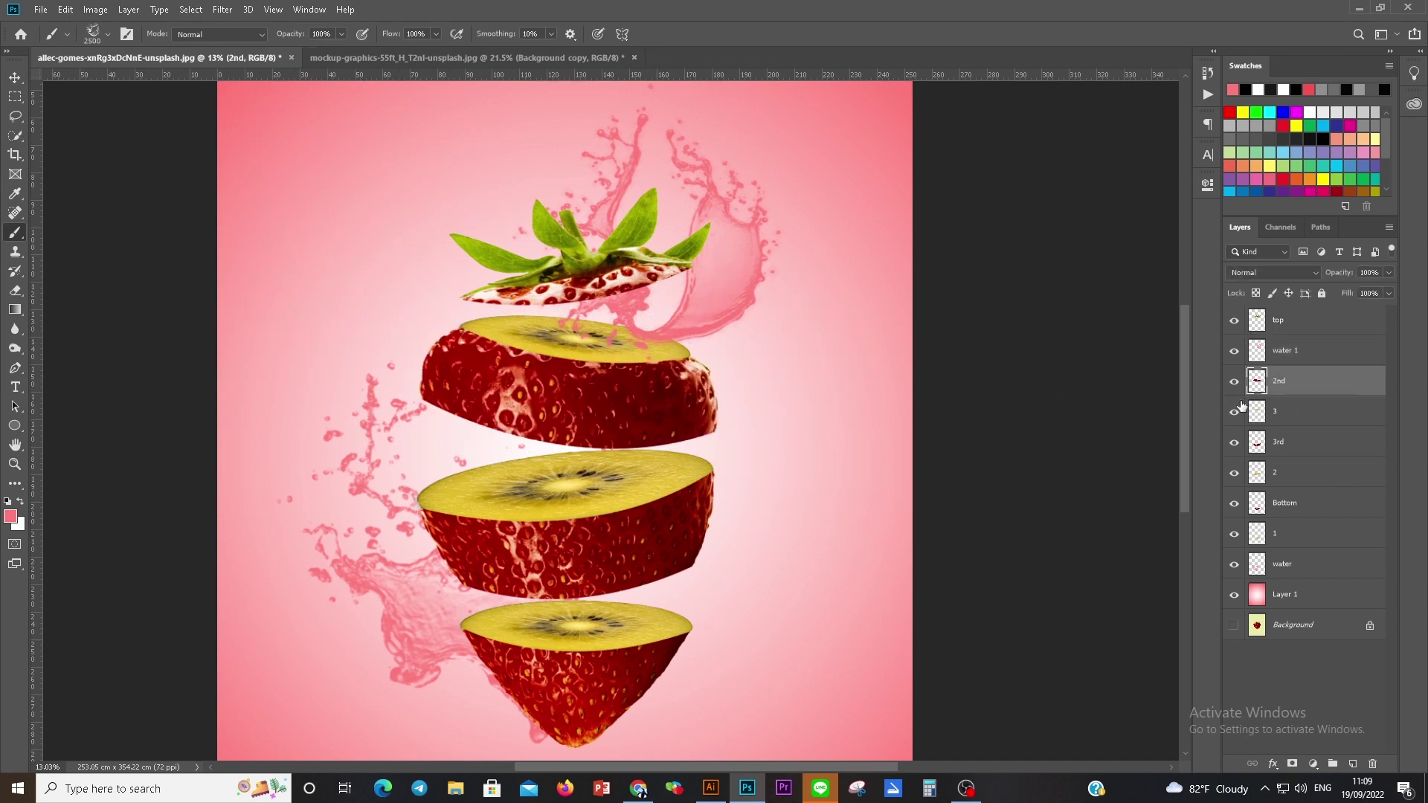
{"action": "left_click", "coordinate": [1235, 414]}
{"action": "left_click", "coordinate": [1257, 415]}
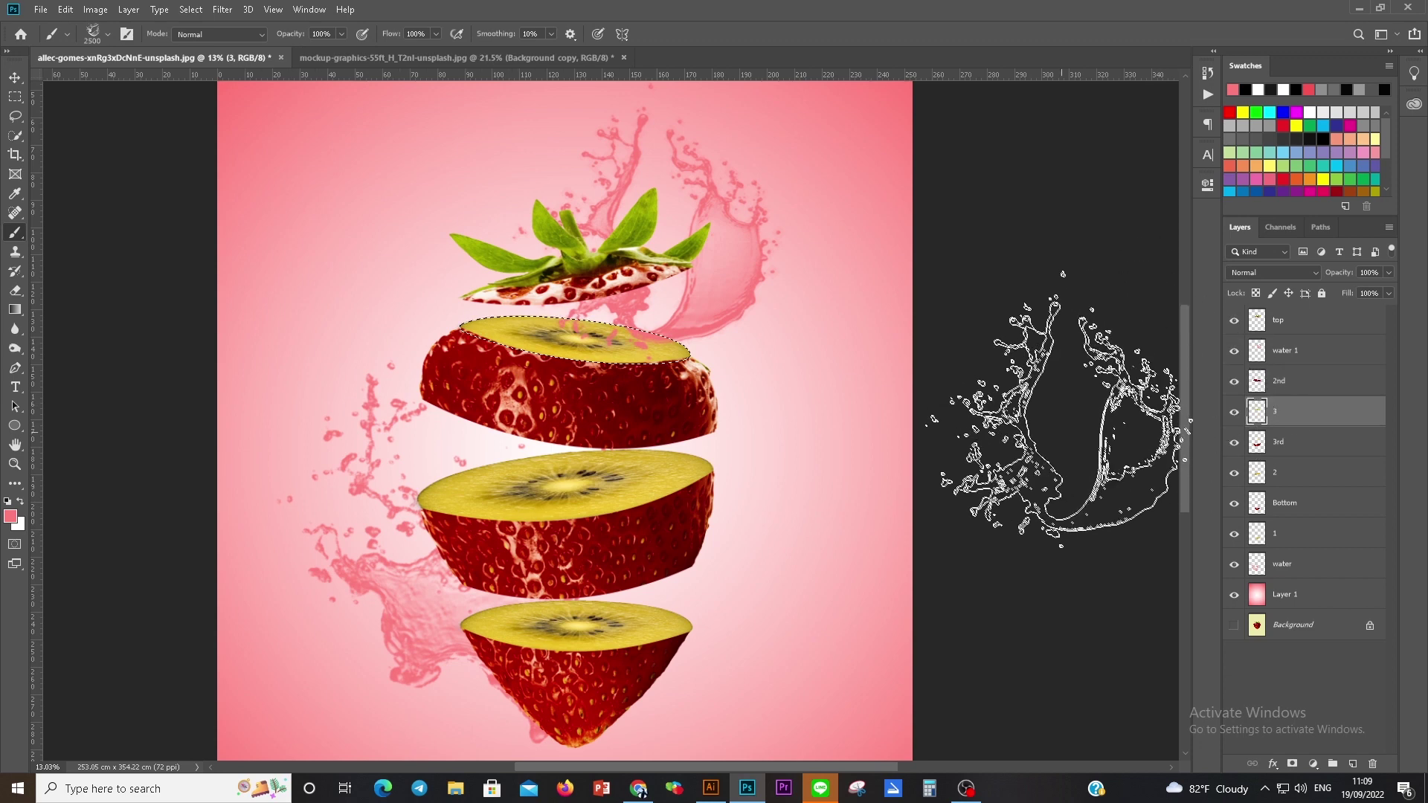
Step: Return to water 1, drop the selection, and bring up the Water Splash brush presets
{"action": "left_click", "coordinate": [1286, 357]}
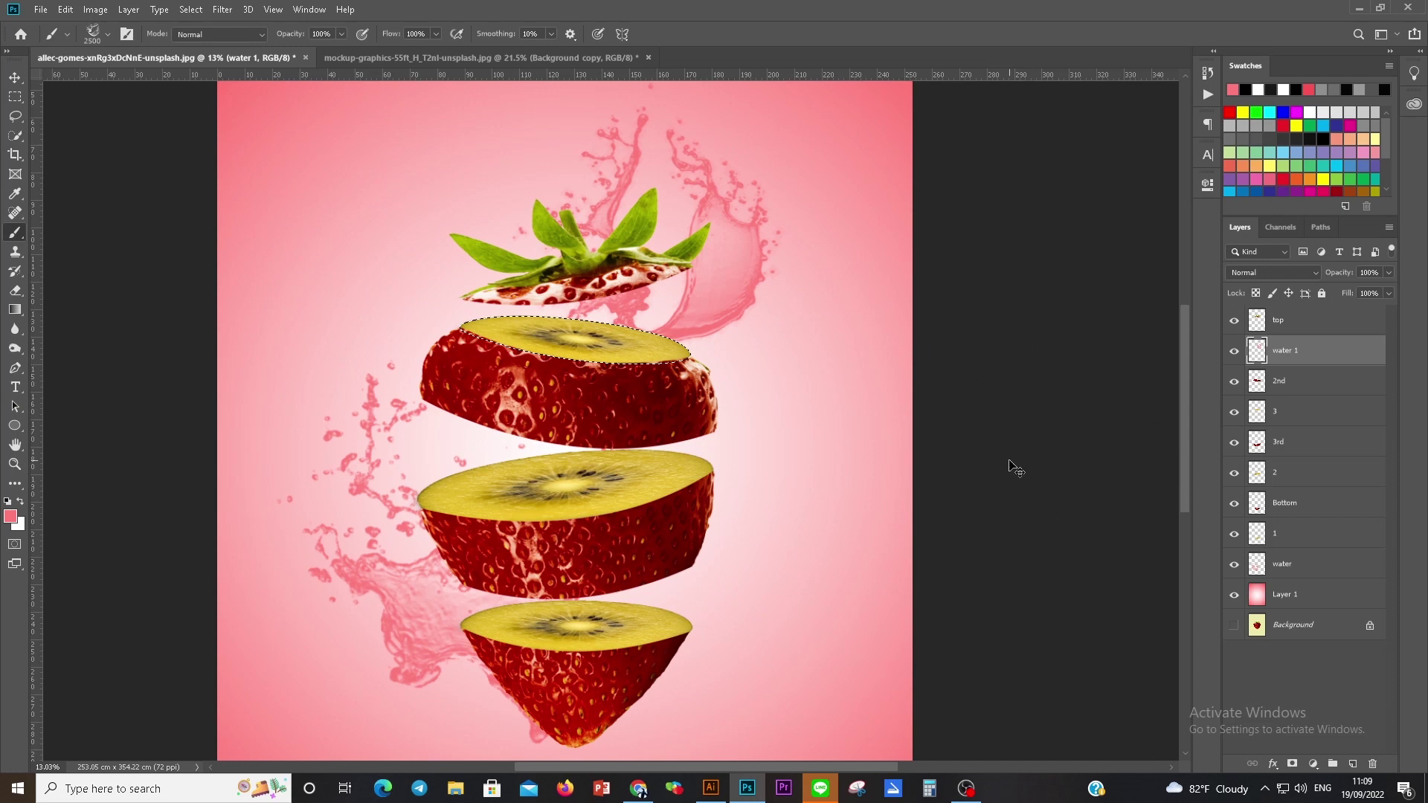
{"action": "key", "text": "ctrl+d"}
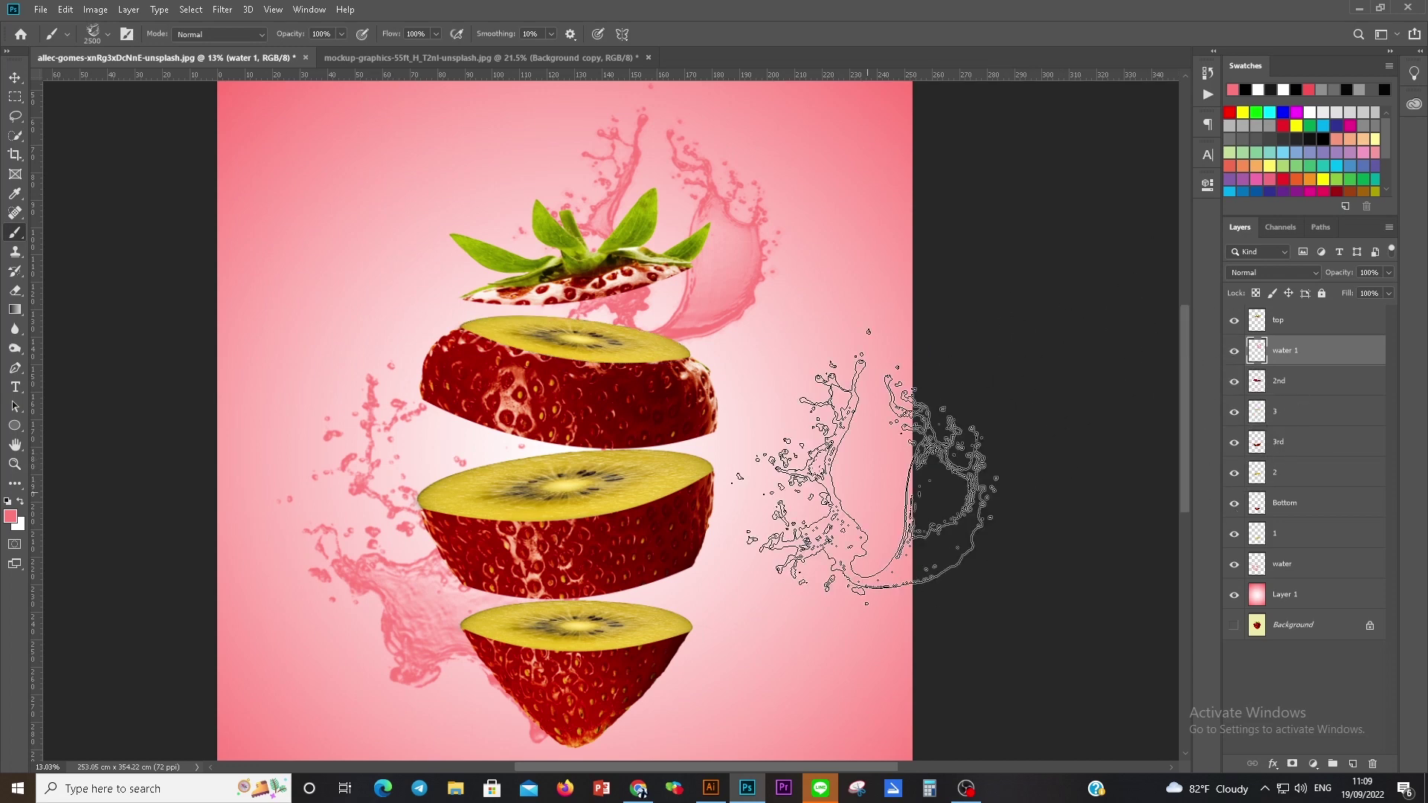
{"action": "left_click", "coordinate": [107, 36]}
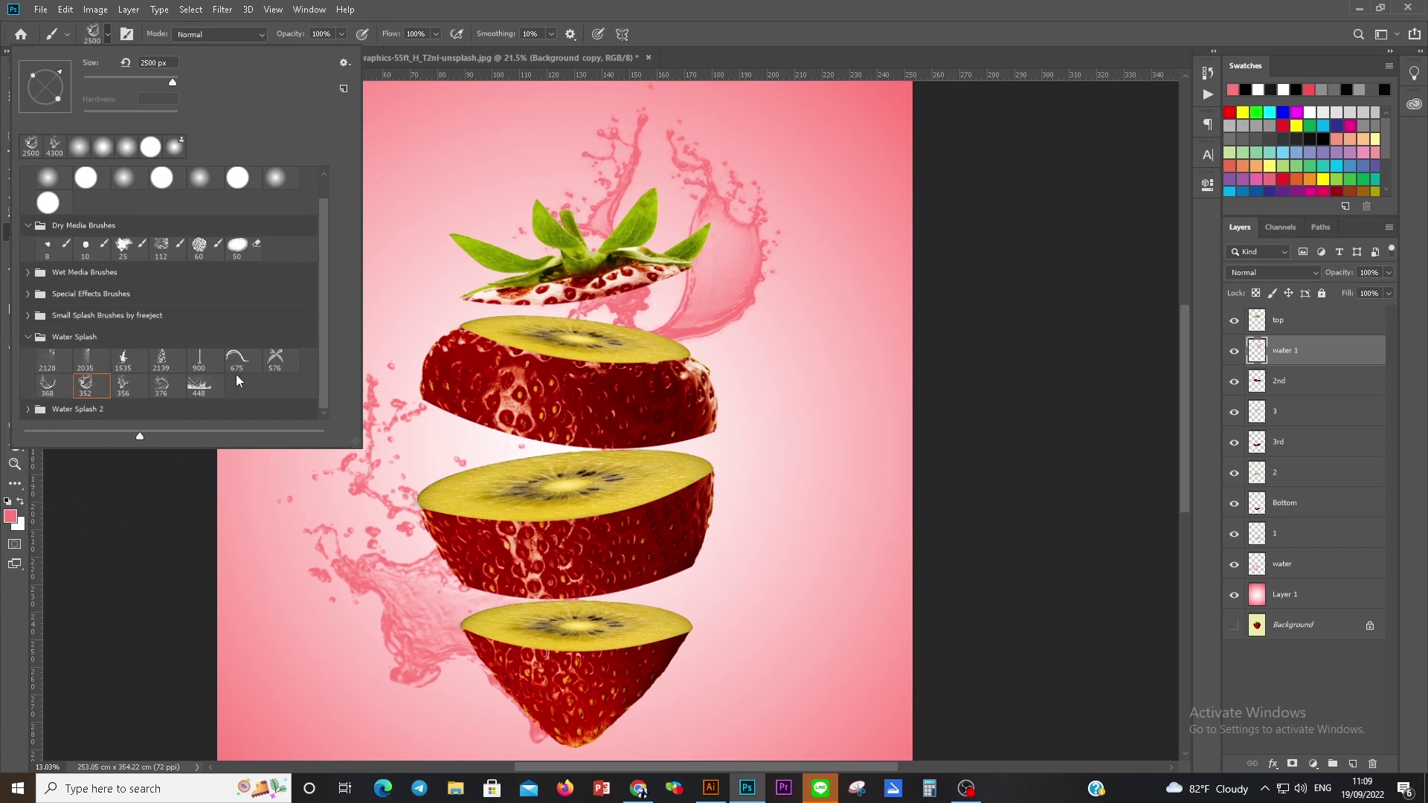
Step: Stamp an arching splash brush at about 2800 px over the middle kiwi slice, then activate layer 3
{"action": "left_click", "coordinate": [546, 324]}
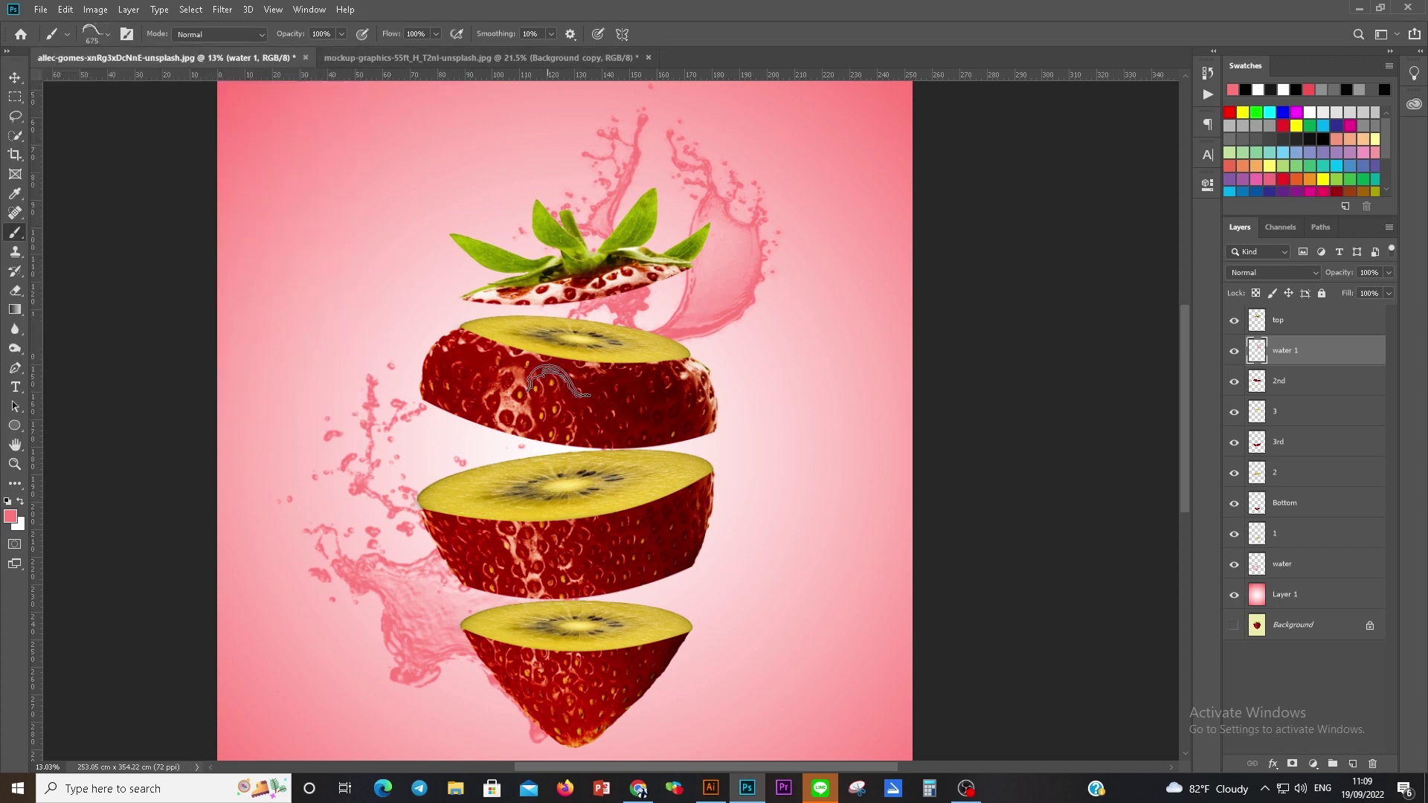
{"action": "key", "text": "bracketright"}
{"action": "key", "text": "bracketright"}
{"action": "key", "text": "bracketright"}
{"action": "key", "text": "bracketright"}
{"action": "key", "text": "bracketright"}
{"action": "key", "text": "bracketright"}
{"action": "key", "text": "bracketright"}
{"action": "key", "text": "bracketright"}
{"action": "key", "text": "bracketright"}
{"action": "key", "text": "bracketright"}
{"action": "key", "text": "bracketright"}
{"action": "key", "text": "bracketright"}
{"action": "key", "text": "bracketright"}
{"action": "key", "text": "bracketright"}
{"action": "key", "text": "bracketright"}
{"action": "key", "text": "bracketright"}
{"action": "key", "text": "bracketleft"}
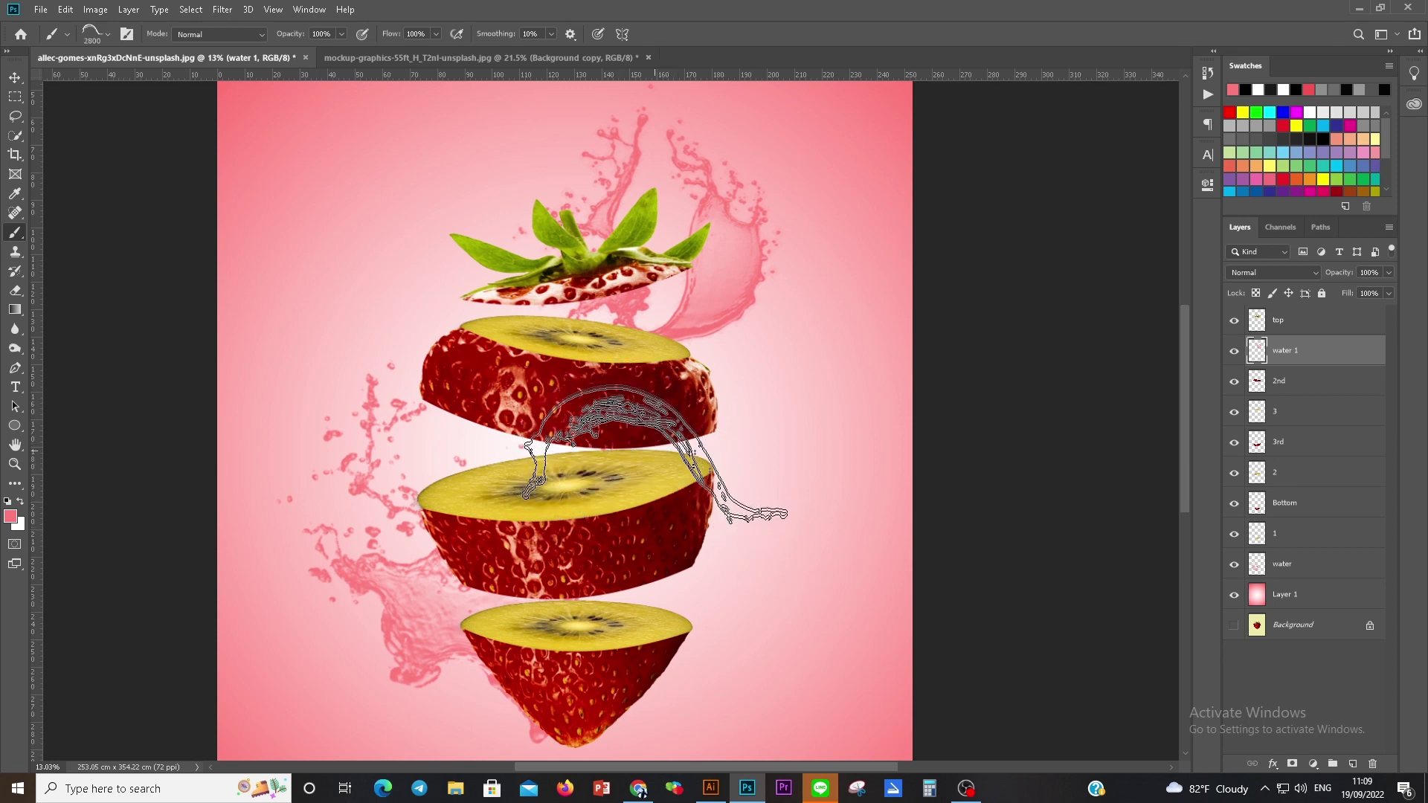
{"action": "key", "text": "bracketleft"}
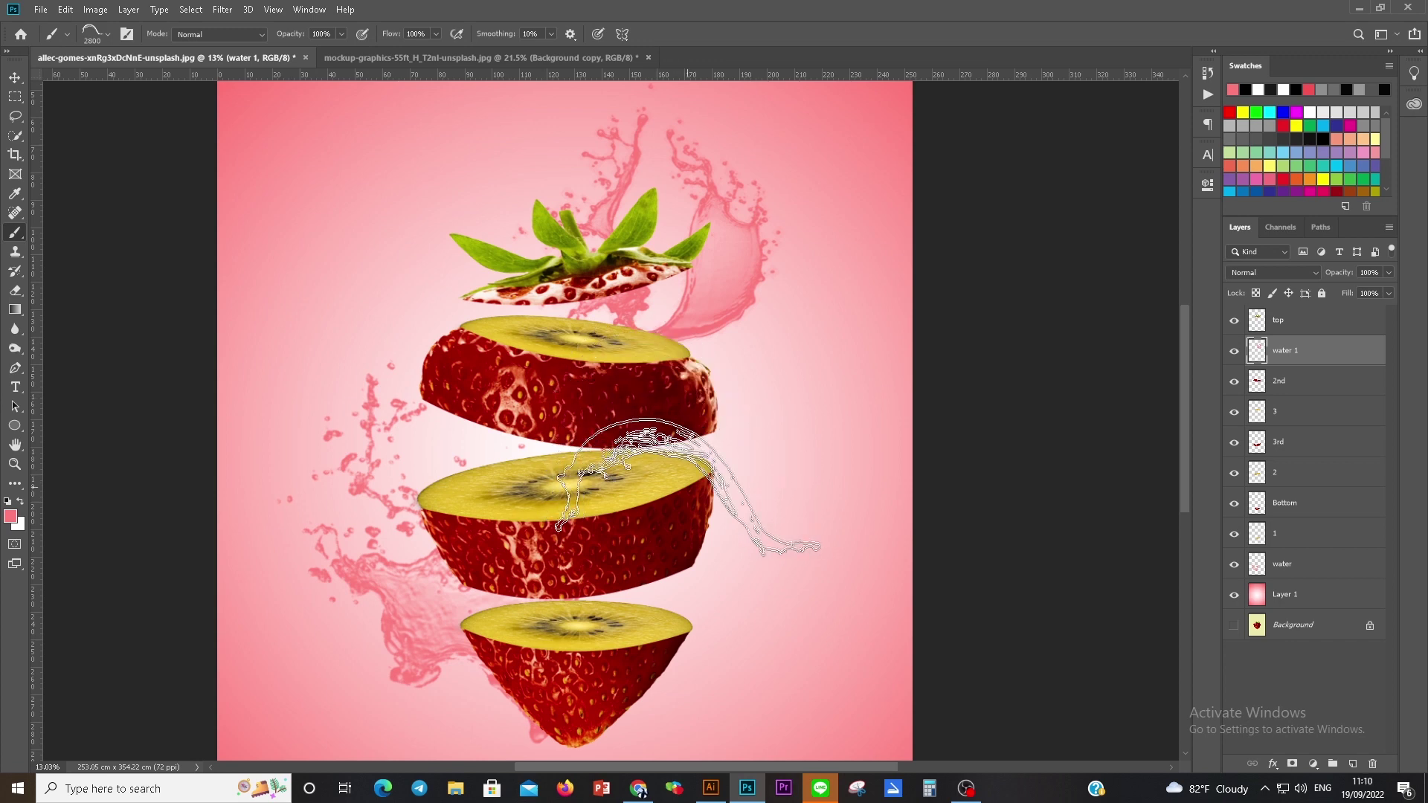
{"action": "left_click", "coordinate": [693, 479]}
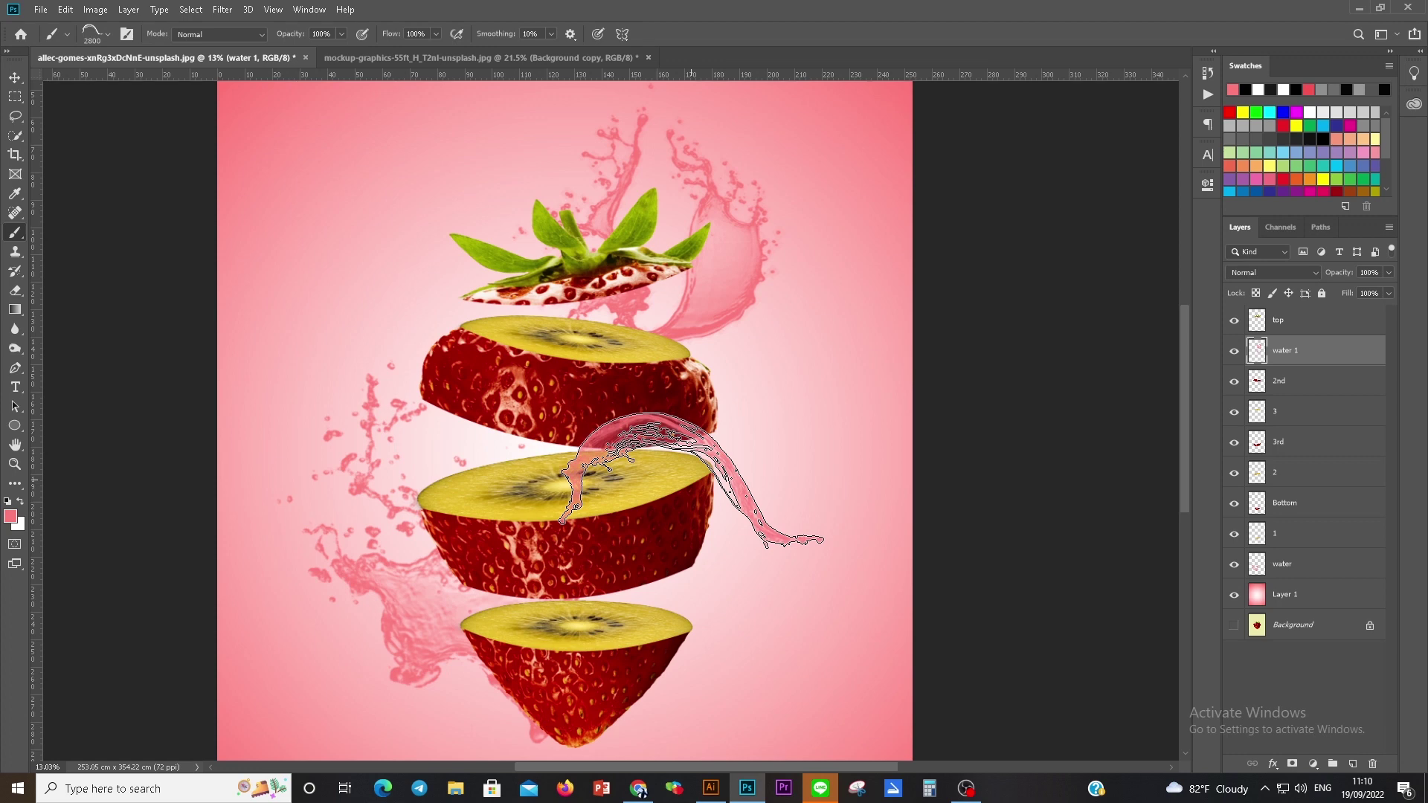
{"action": "scroll", "coordinate": [891, 621], "scroll_direction": "down", "scroll_amount": 1}
{"action": "scroll", "coordinate": [892, 621], "scroll_direction": "down", "scroll_amount": 1}
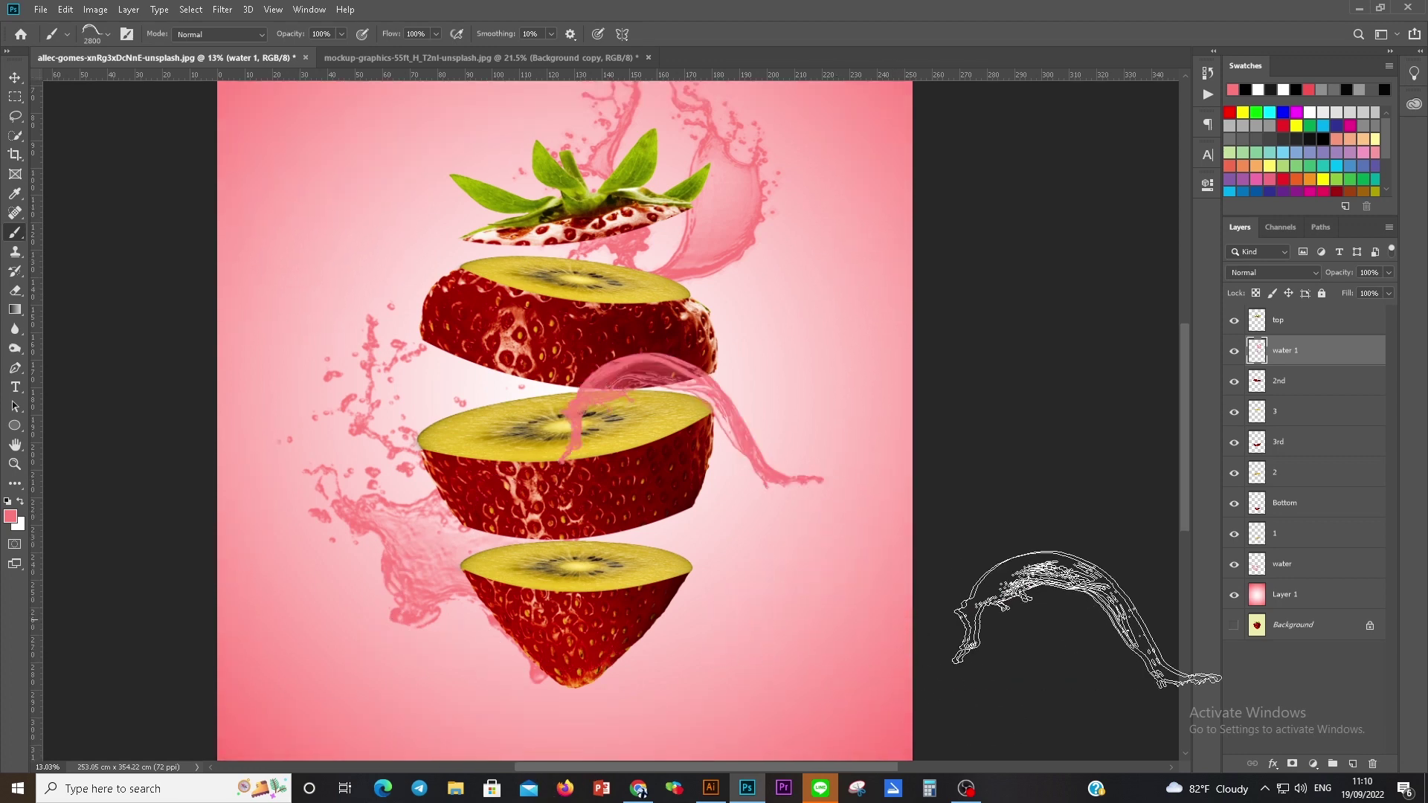
{"action": "left_click", "coordinate": [1290, 418]}
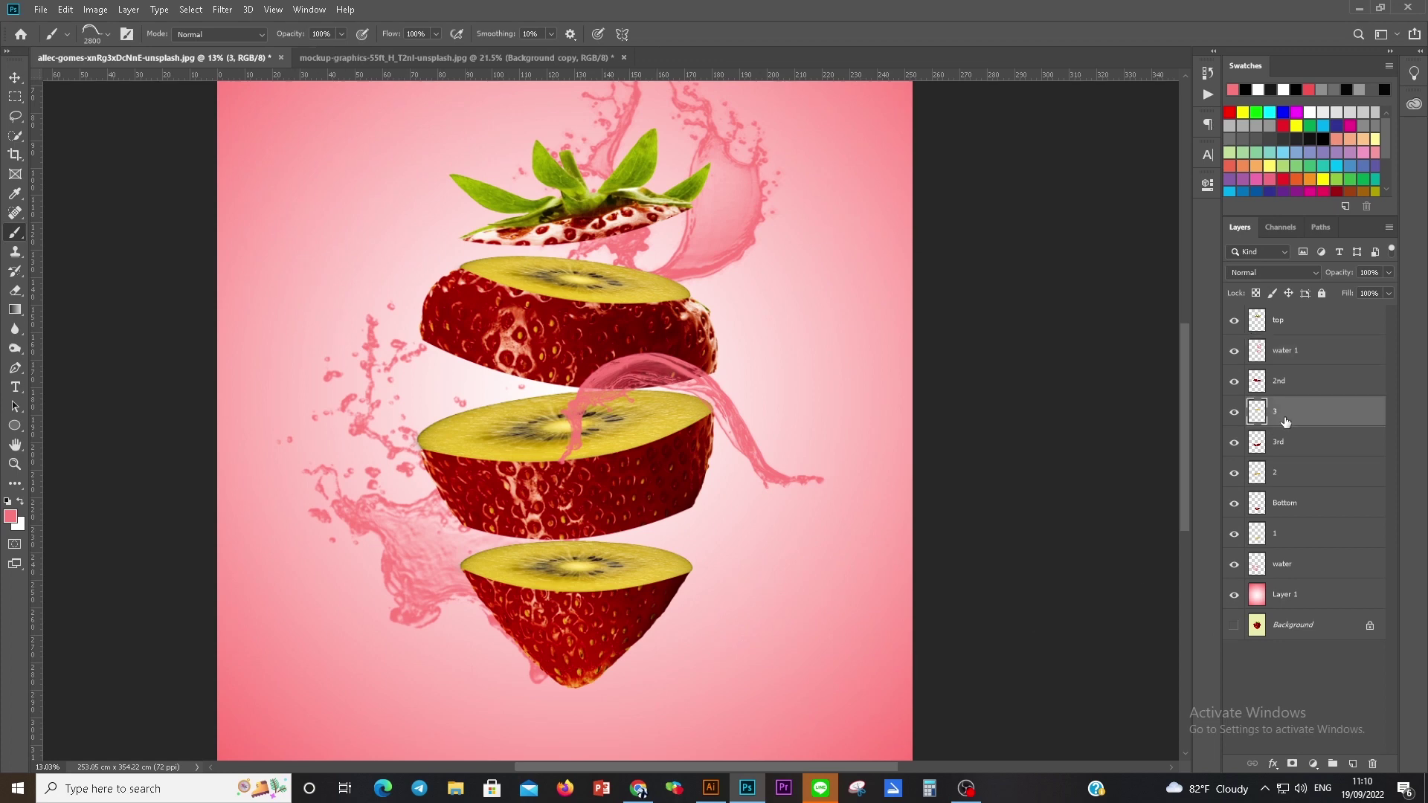
Step: Check which slice each layer holds and load the upper strawberry slice's outline as a selection
{"action": "left_click", "coordinate": [1282, 446]}
{"action": "left_click", "coordinate": [1235, 443]}
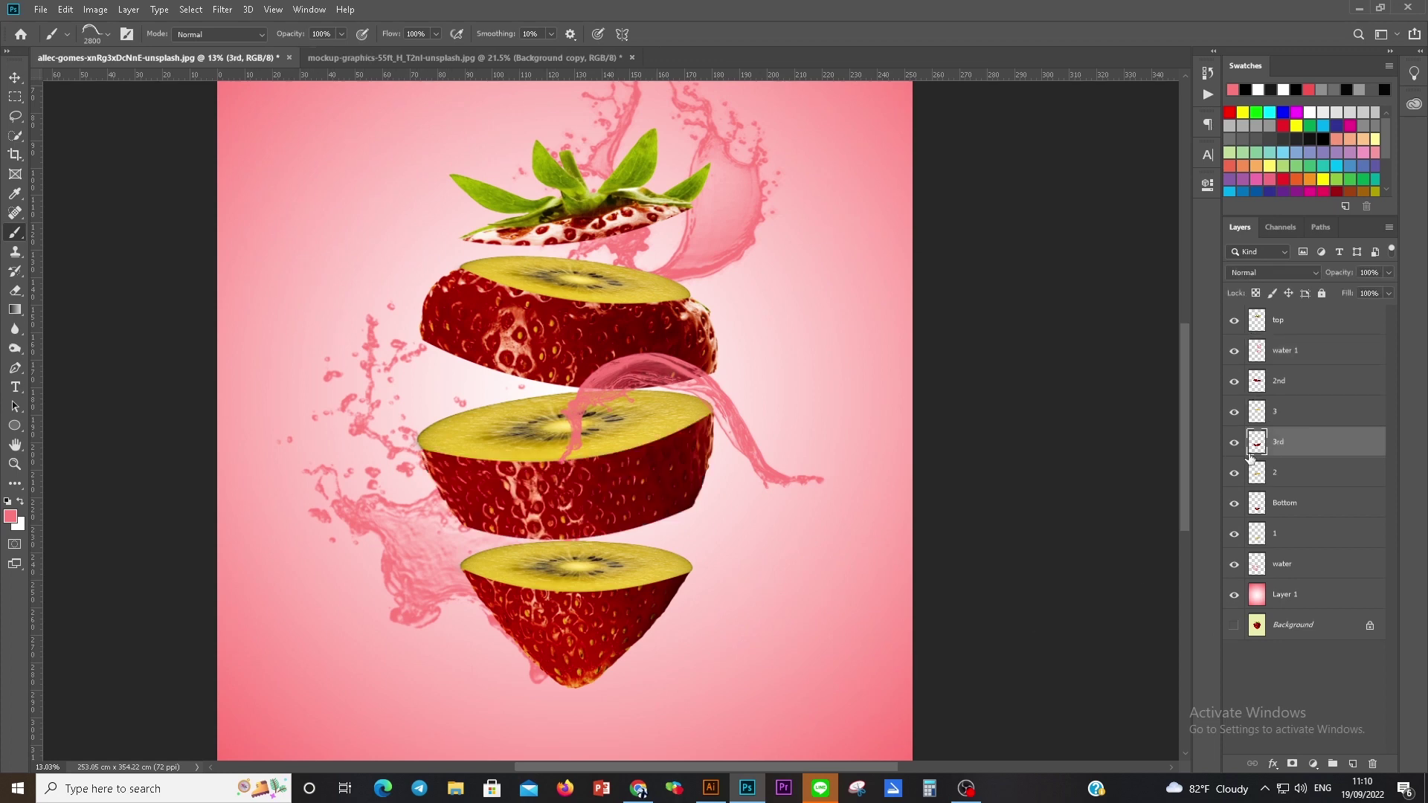
{"action": "left_click", "coordinate": [1235, 473]}
{"action": "left_click", "coordinate": [1234, 381]}
{"action": "left_click", "coordinate": [1256, 382]}
{"action": "left_click", "coordinate": [1257, 384], "text": "ctrl"}
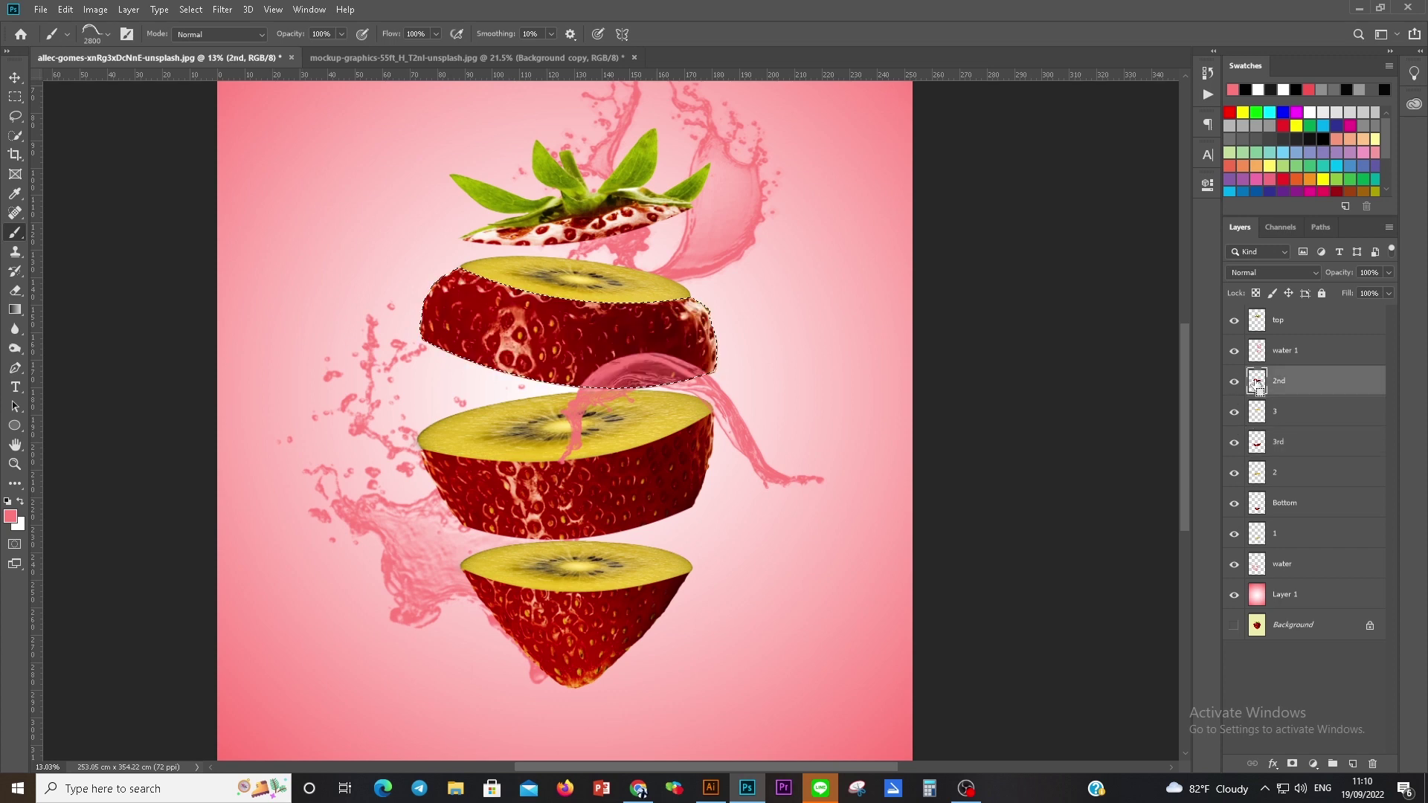
Step: Delete the splash inside that outline on water 1 and deselect
{"action": "mouse_move", "coordinate": [1257, 350]}
{"action": "left_mouse_down"}
{"action": "mouse_move", "coordinate": [1264, 440]}
{"action": "mouse_move", "coordinate": [1118, 381]}
{"action": "left_mouse_up"}
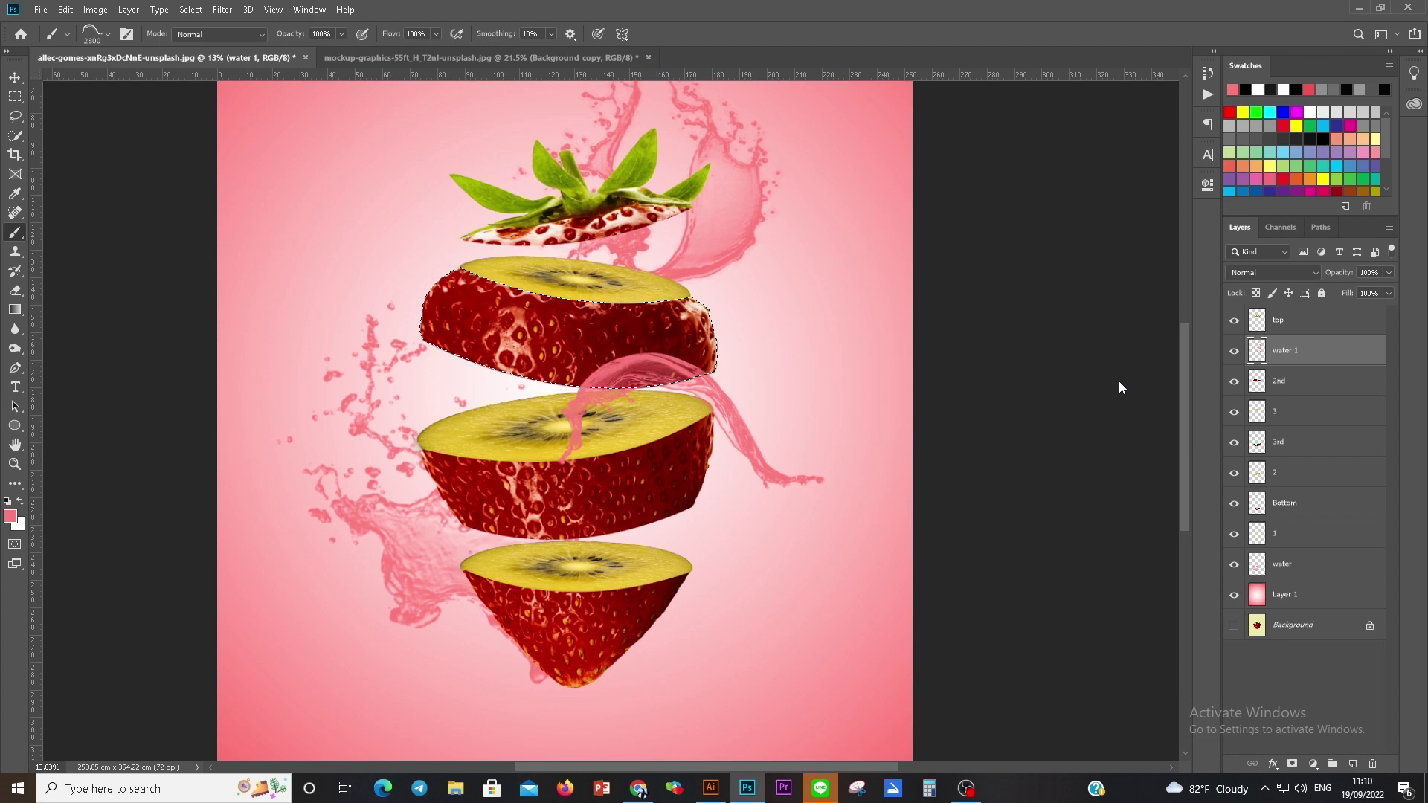
{"action": "key", "text": "Delete"}
{"action": "key", "text": "ctrl+d"}
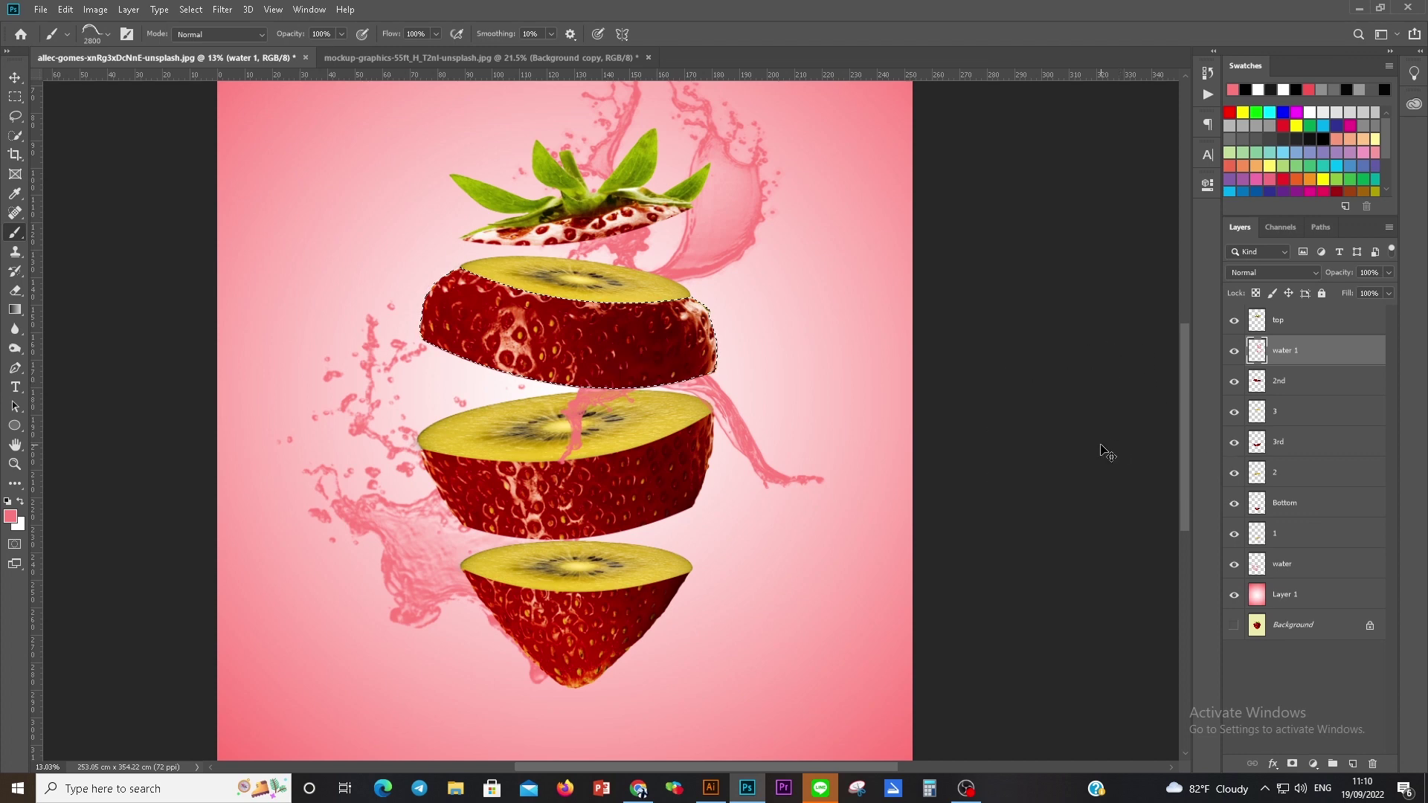
{"action": "key", "text": "v"}
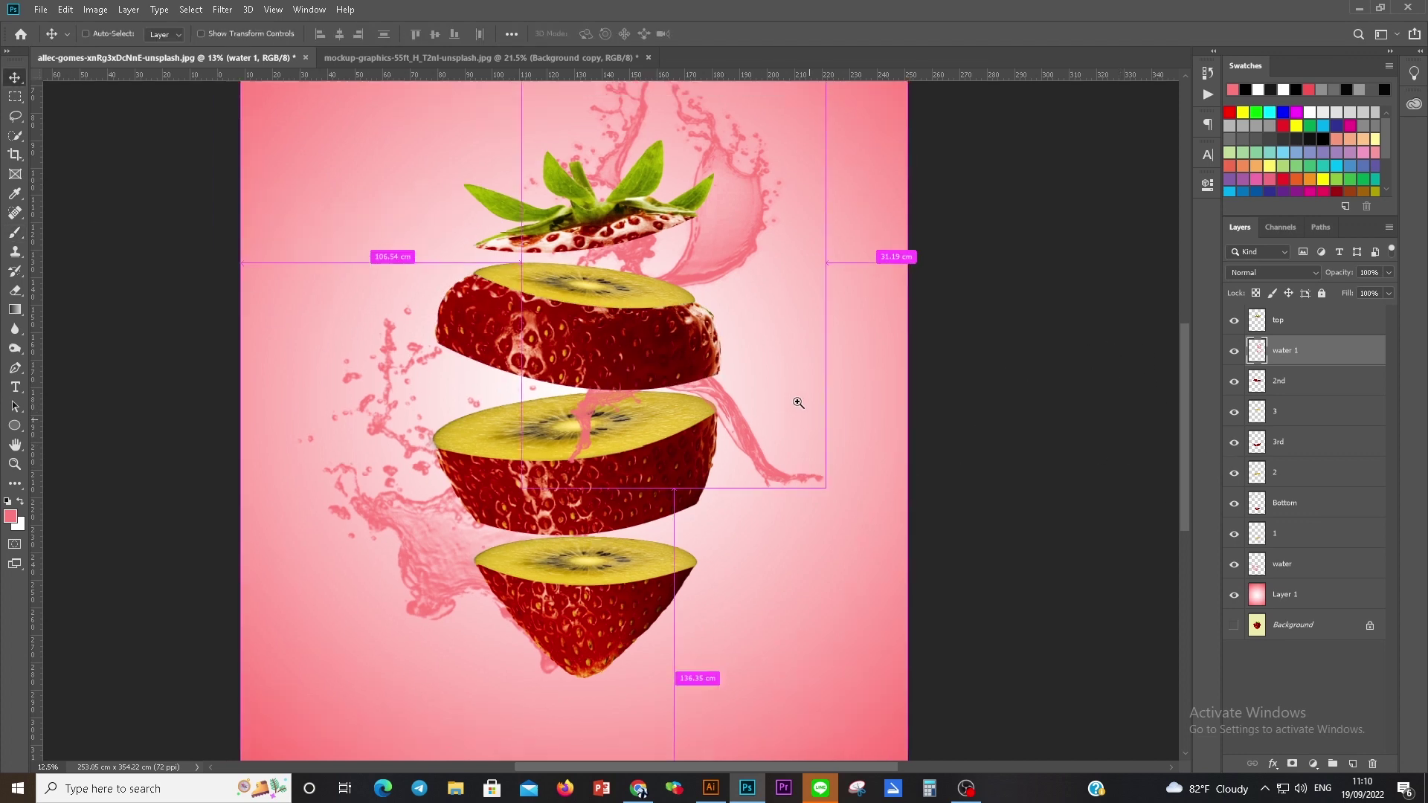
{"action": "scroll", "coordinate": [796, 398], "scroll_direction": "down", "scroll_amount": 2, "text": "alt"}
{"action": "left_click_drag", "start_coordinate": [993, 411], "coordinate": [975, 435]}
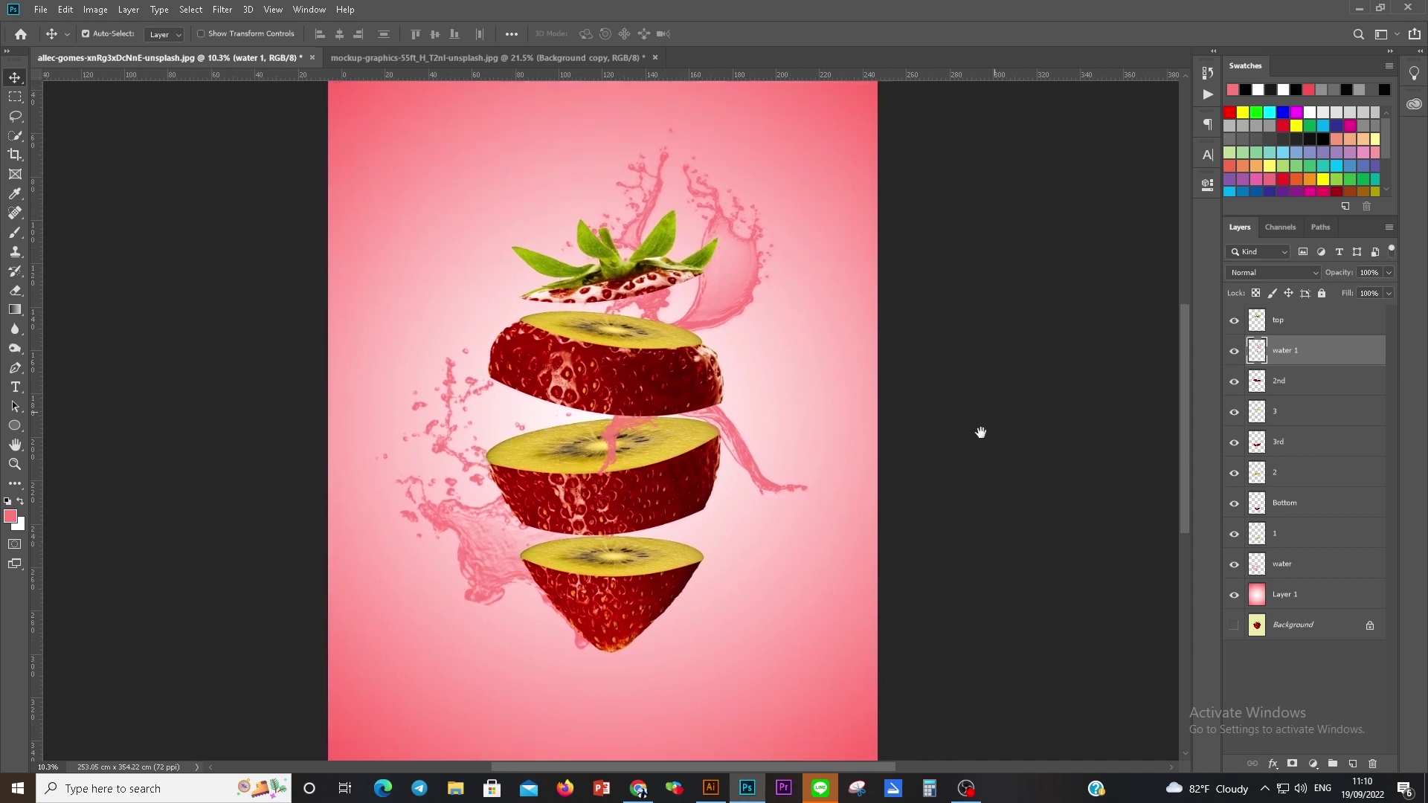